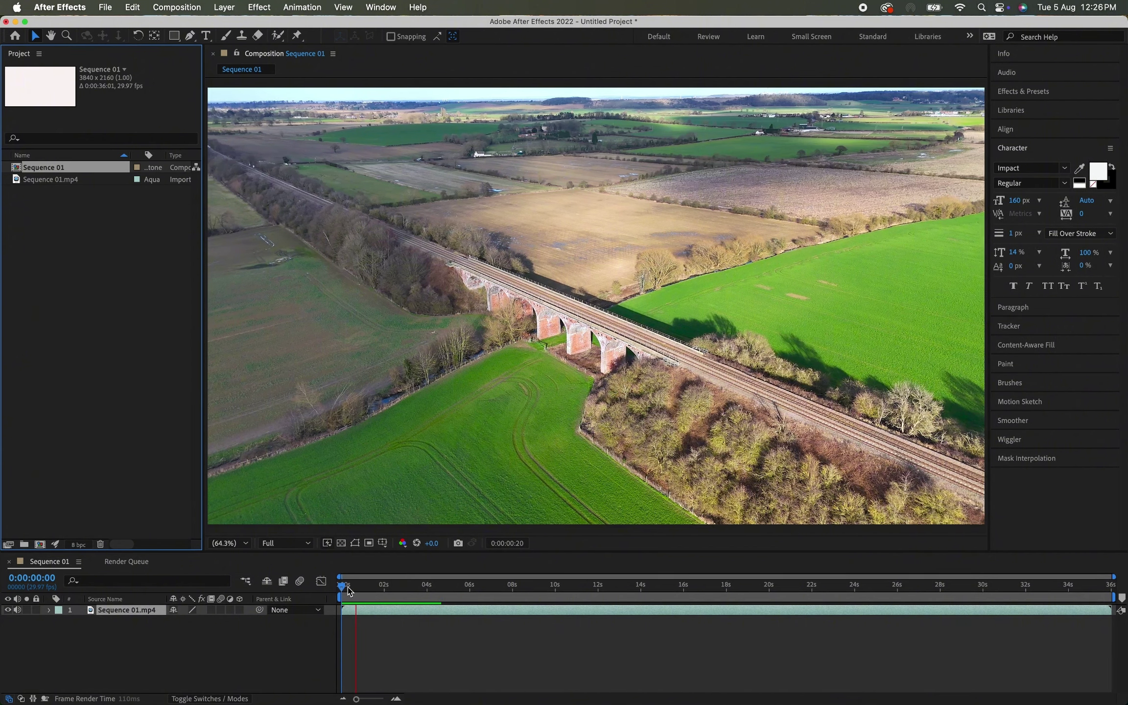
Step: Preview the aerial viaduct clip and run Track Camera on it from the first frame
key("space")
left_click_drag(389, 589, 875, 559)
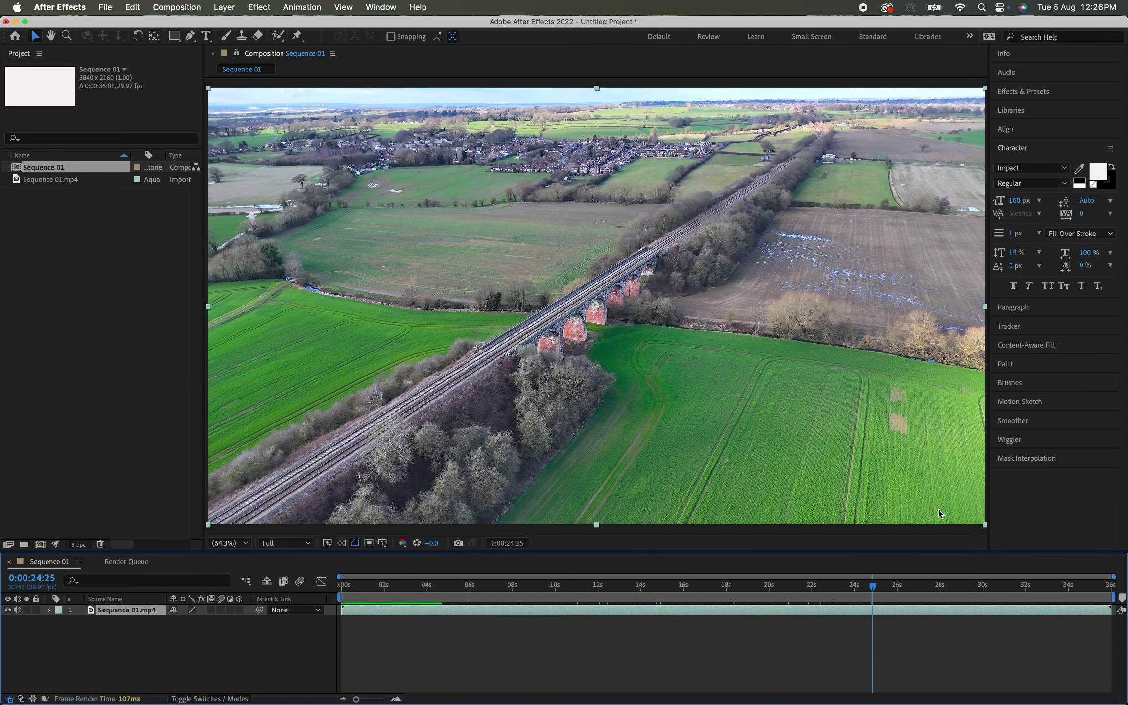
left_click_drag(875, 592, 326, 577)
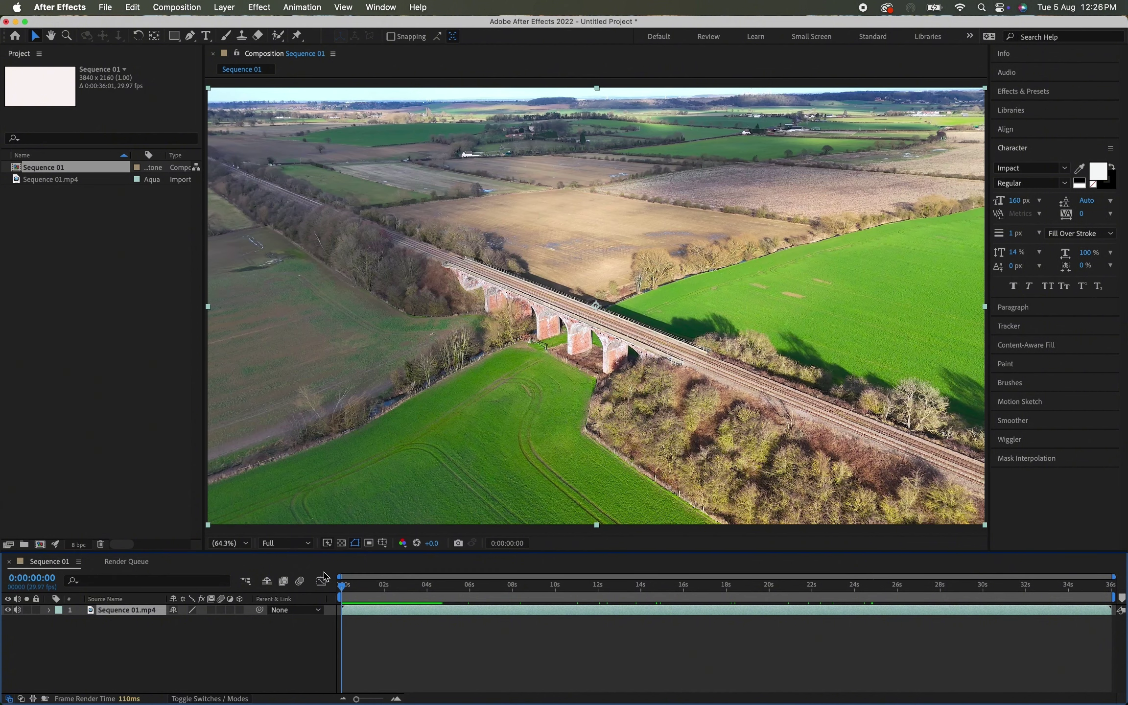
left_click(1010, 326)
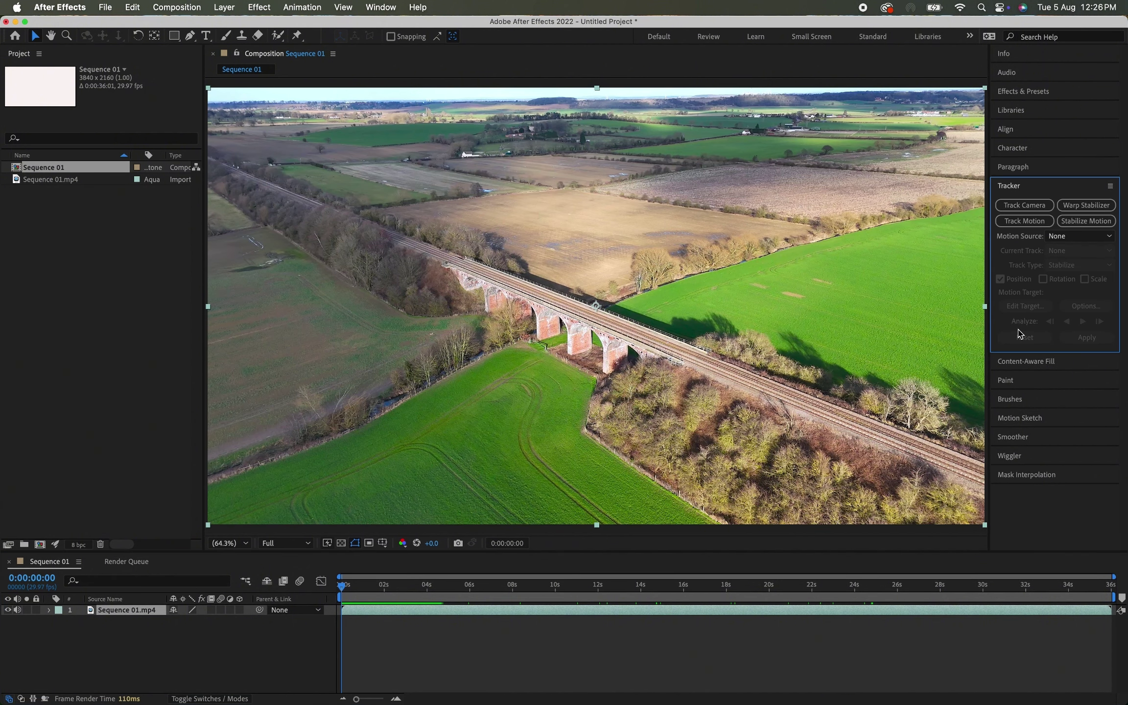
left_click(1032, 206)
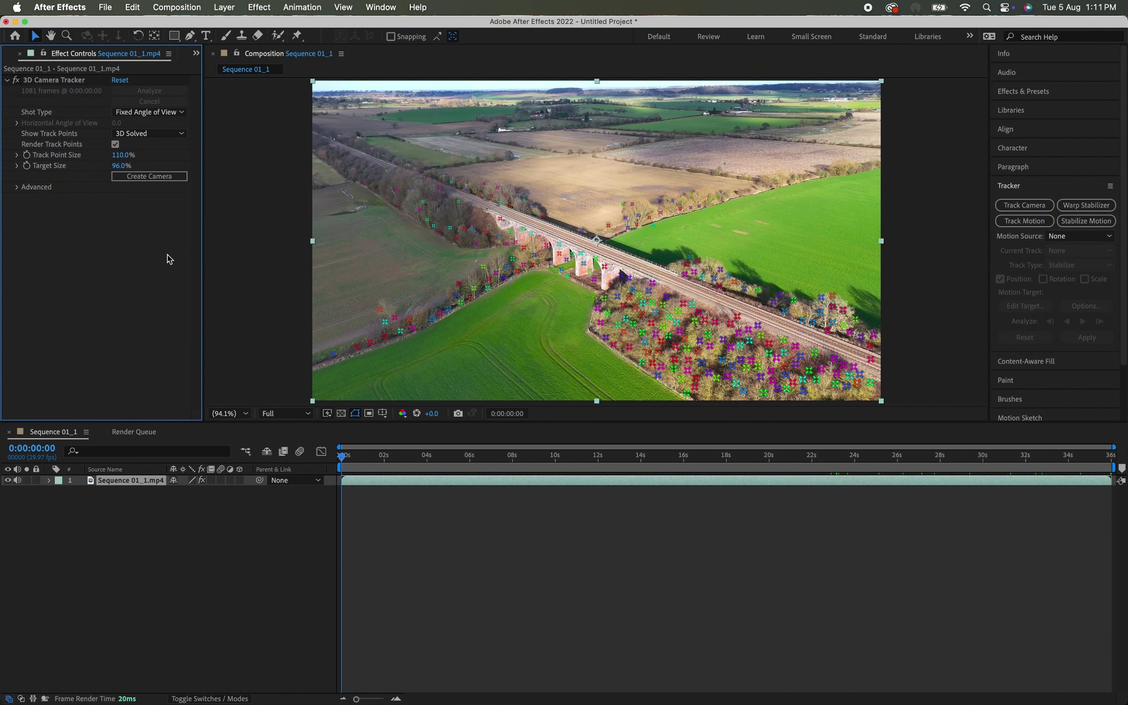
Step: Set the camera tracker's target size to 35% and create a solid and camera with the target lying on the brown field
left_click_drag(347, 464, 565, 415)
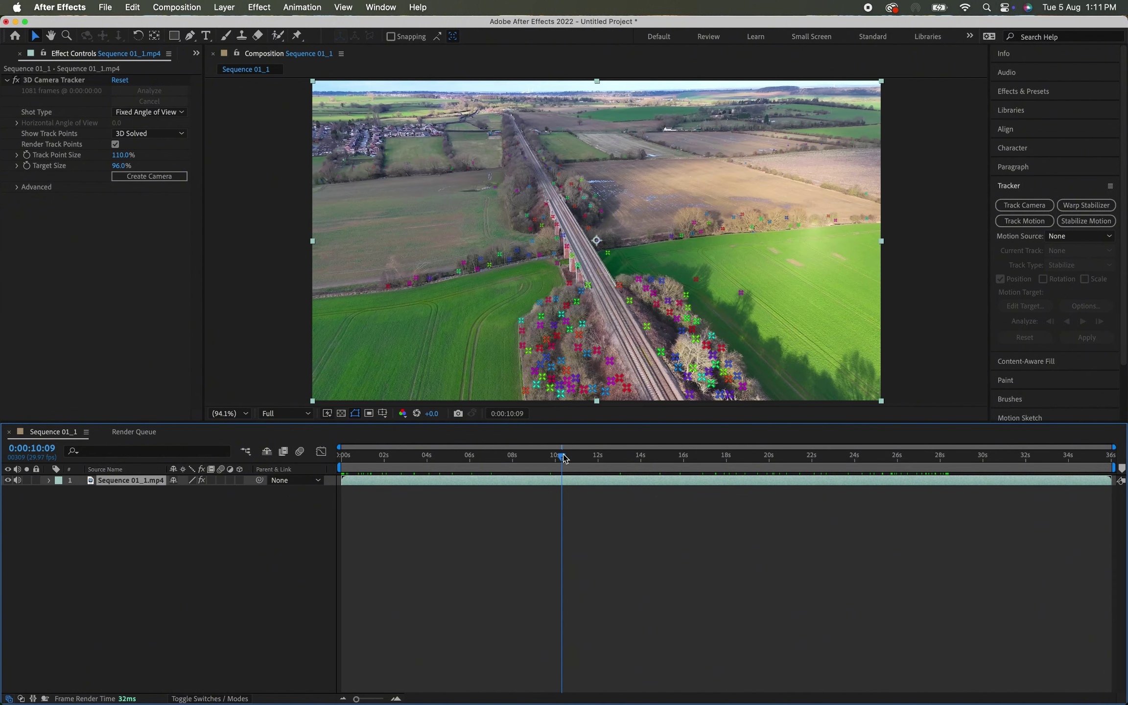
left_click_drag(563, 456, 385, 446)
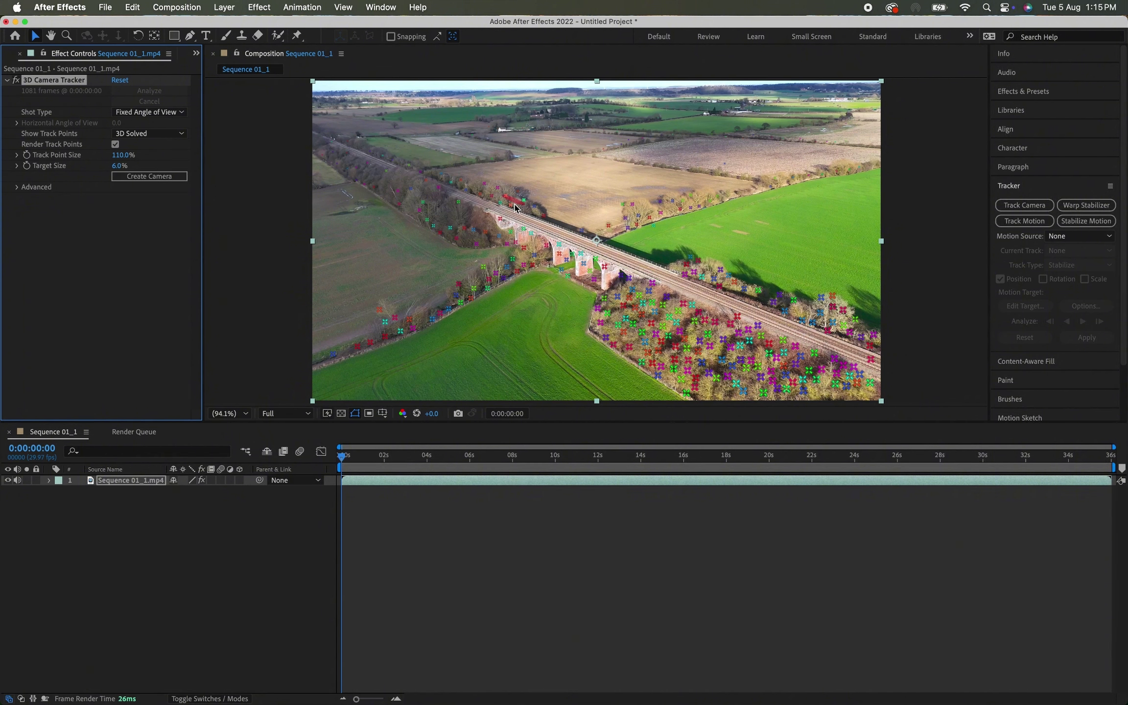
left_click_drag(122, 166, 118, 169)
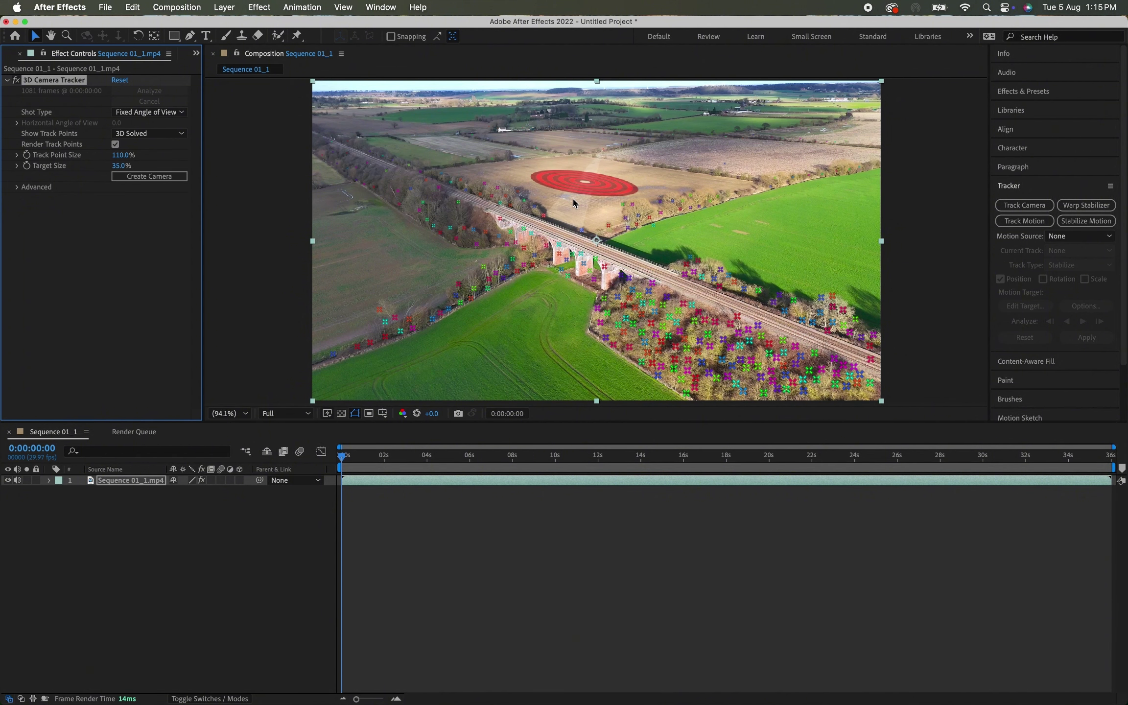
right_click(570, 186)
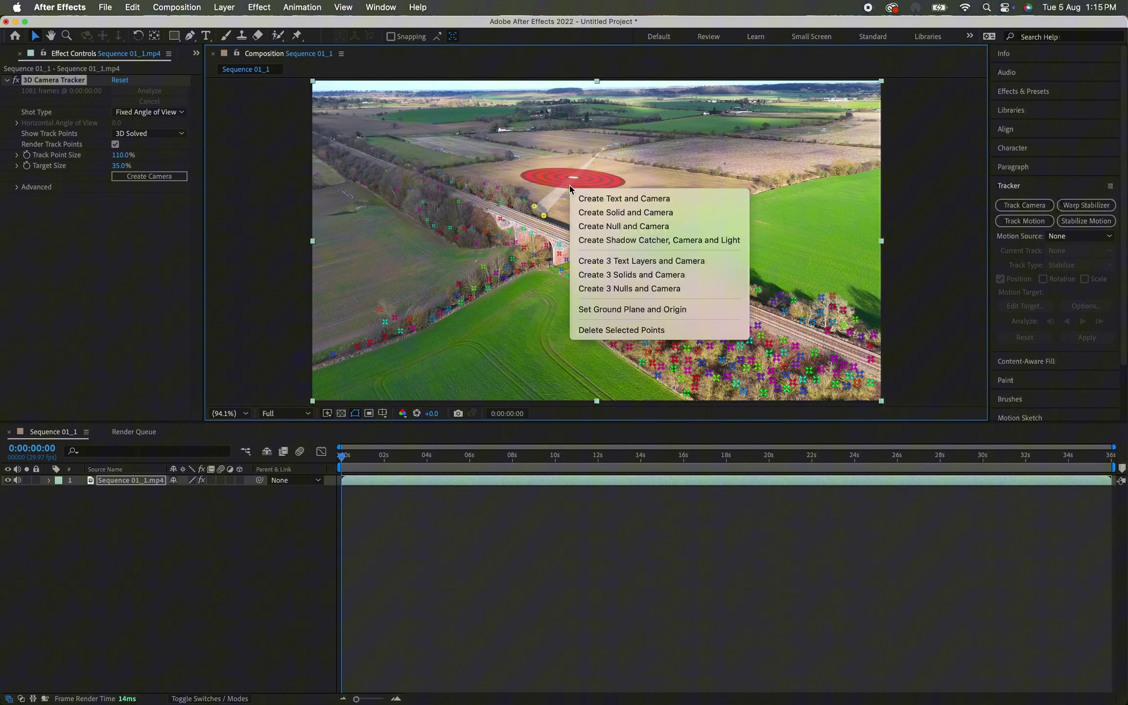
left_click(590, 211)
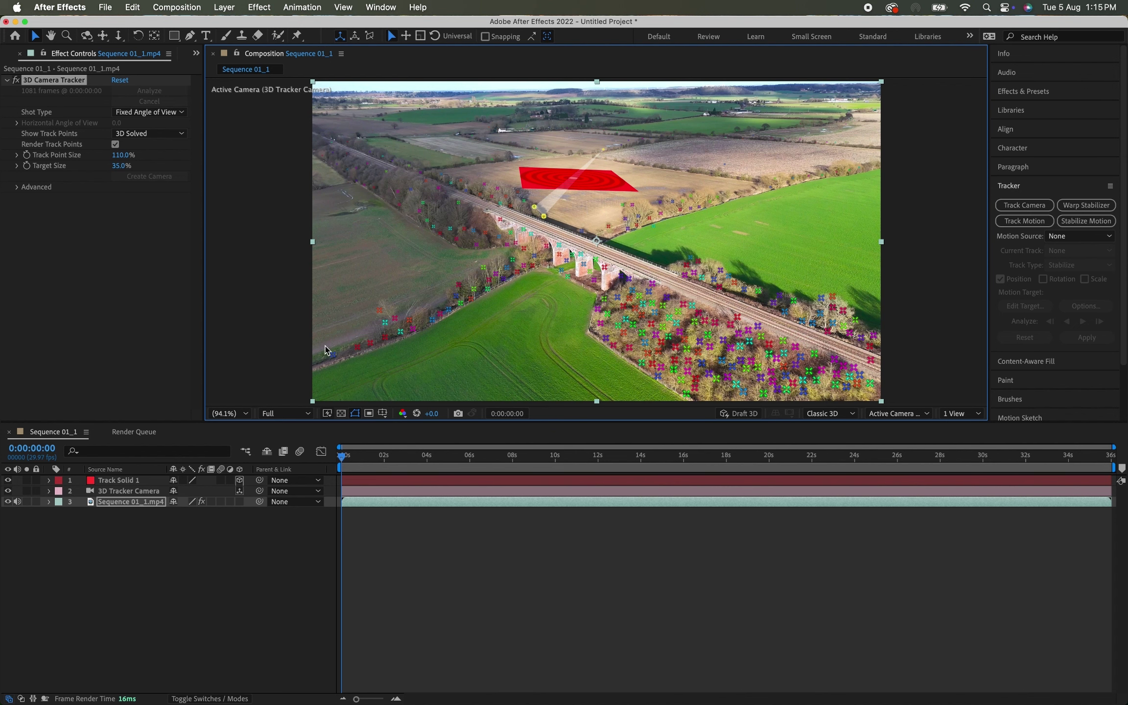
Step: Scale the track solid to about 437.7, 495.3, 366.0% so it extends past the brown field's edges
left_click(117, 483)
key("s")
left_click_drag(206, 491, 374, 502)
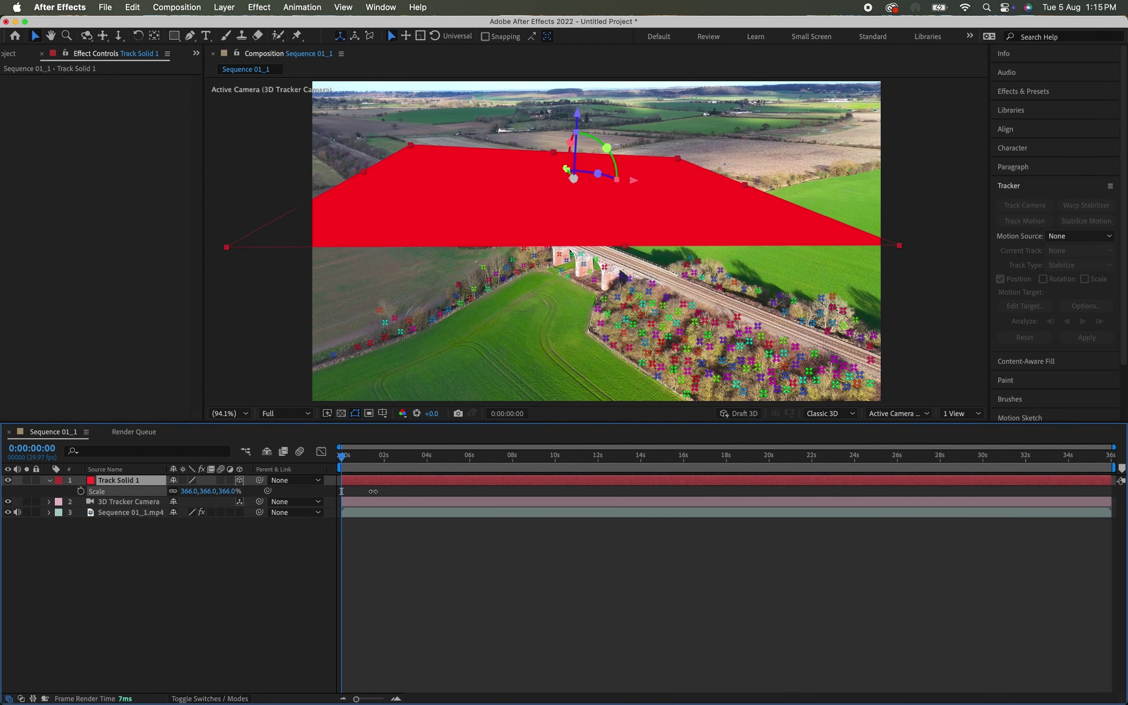
left_click_drag(677, 158, 687, 158)
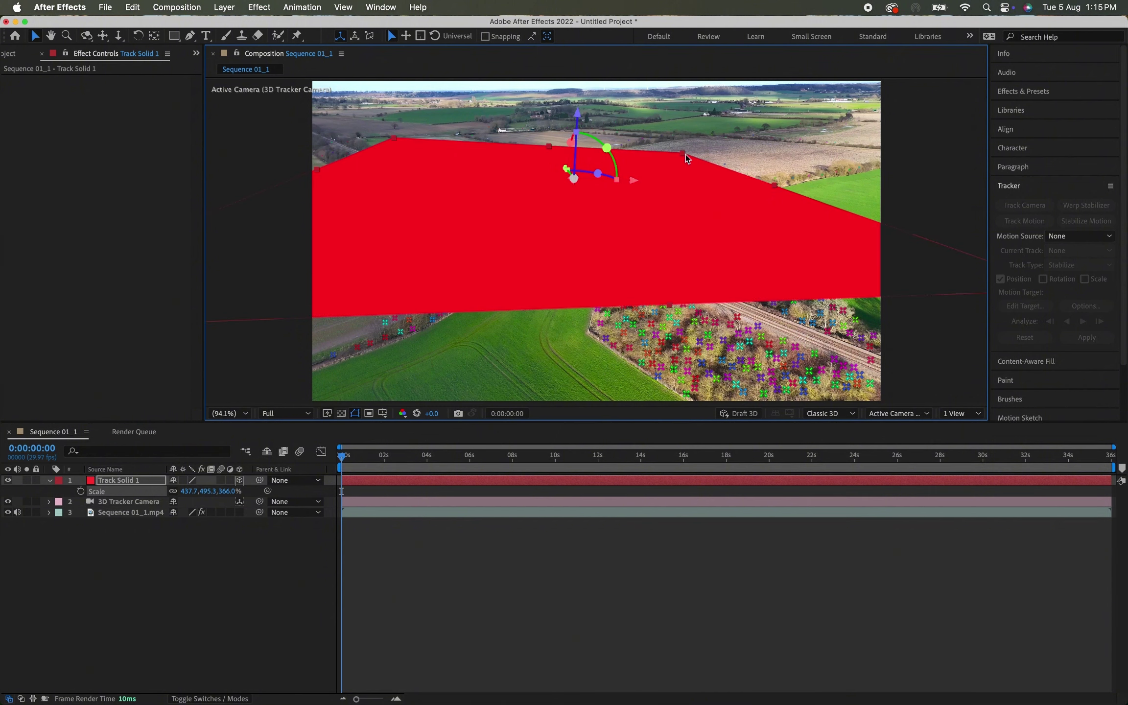
Step: Set the track solid's opacity to 65% and deselect the layer
left_click(136, 482)
key("t")
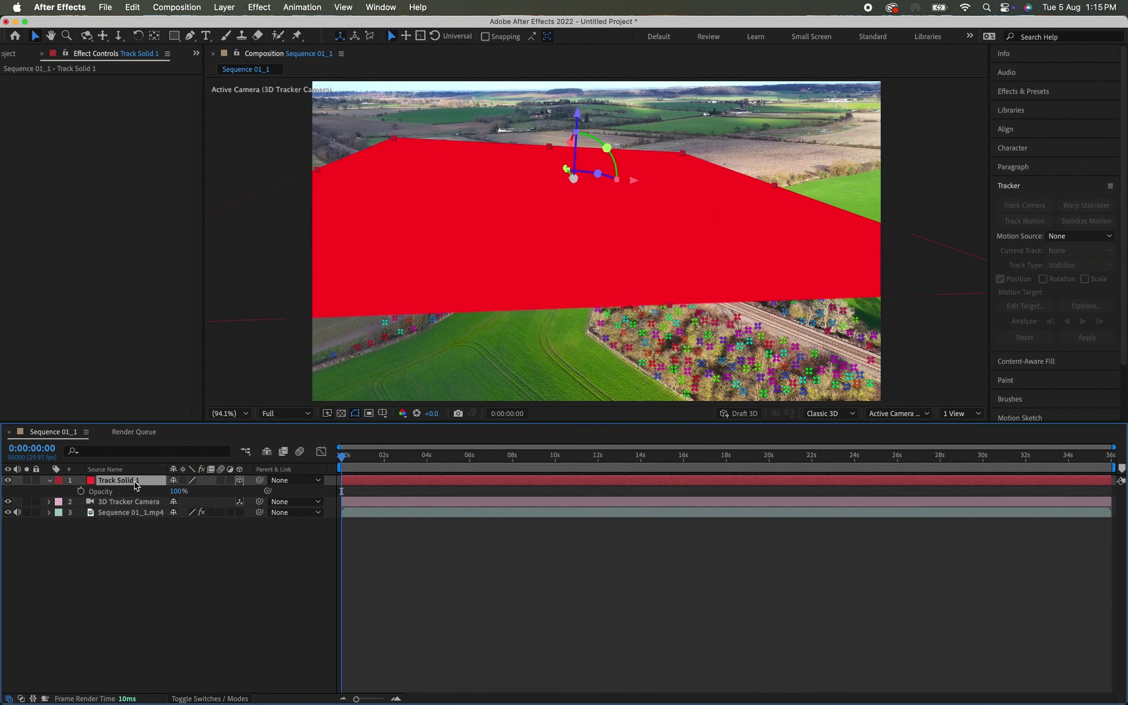
mouse_move(175, 491)
left_mouse_down()
mouse_move(164, 491)
mouse_move(177, 486)
left_mouse_up()
left_click(171, 552)
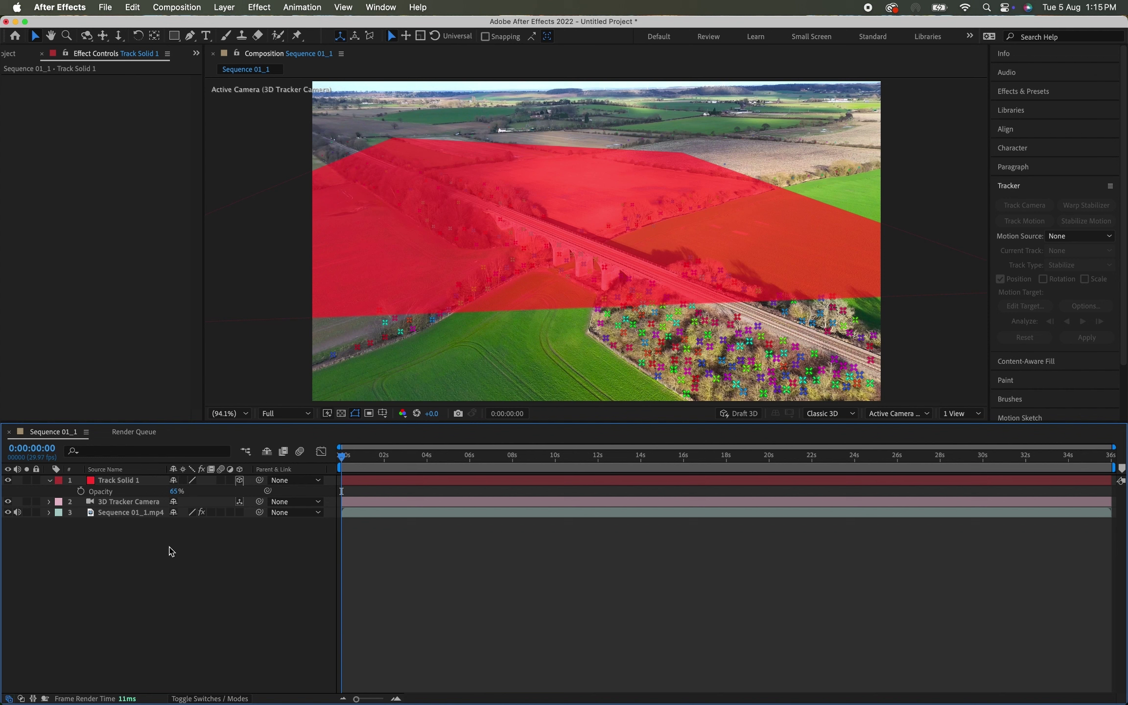
left_click(190, 36)
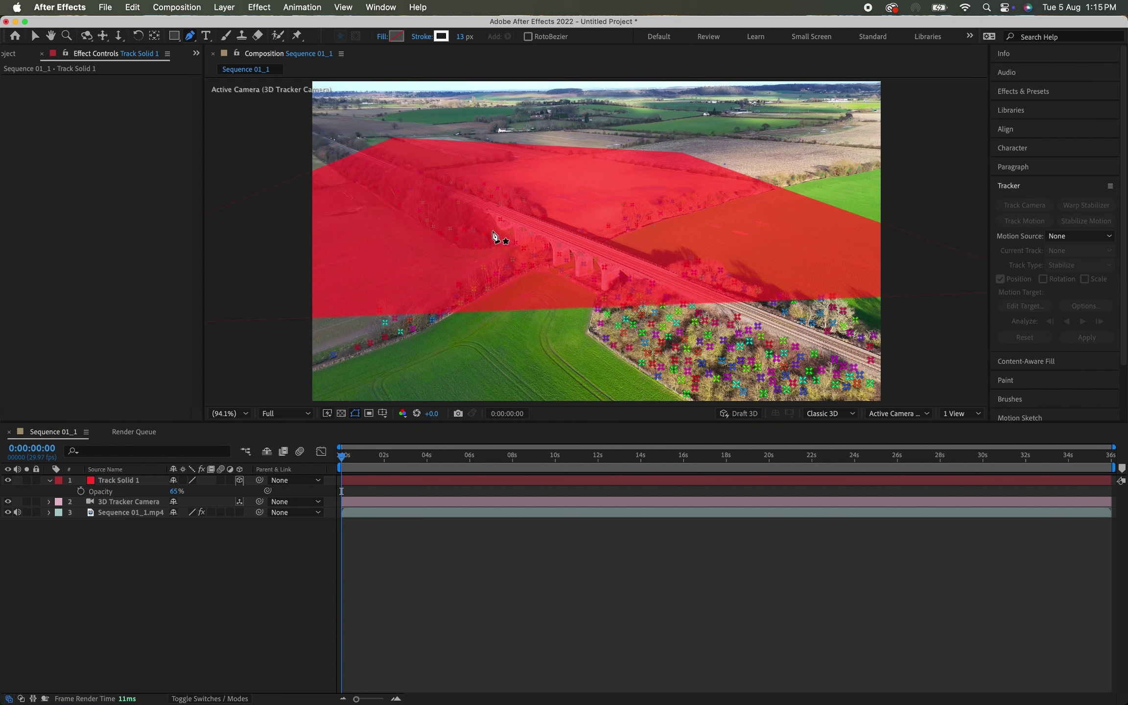
left_click(426, 171)
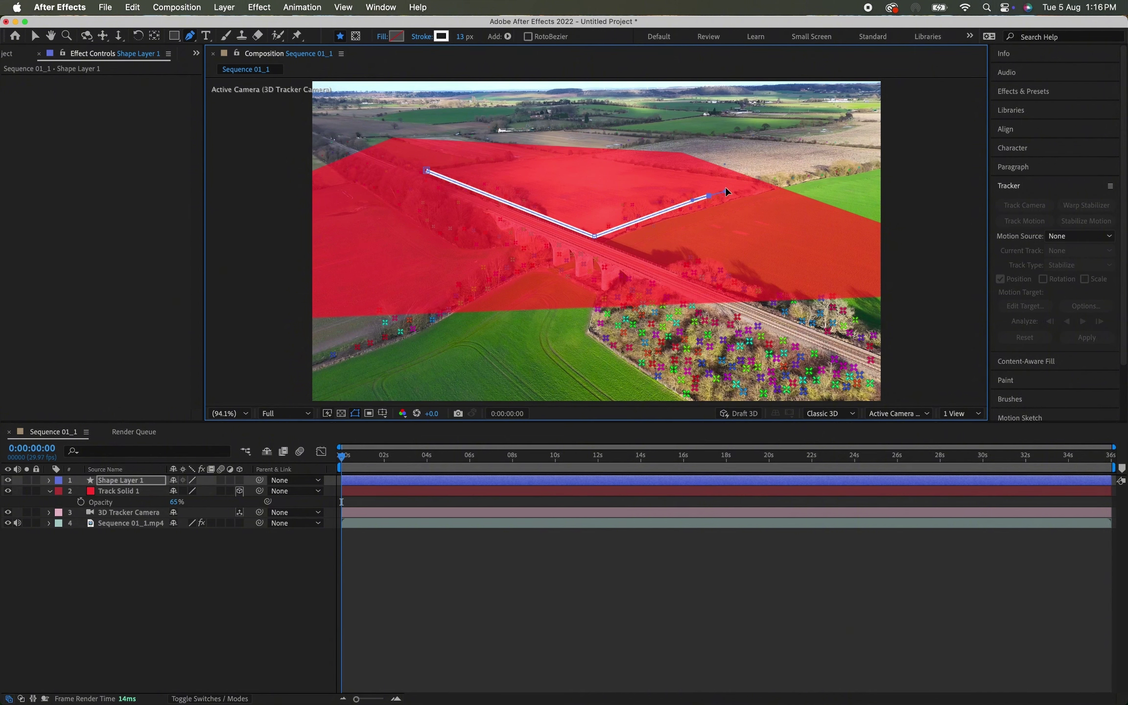
key("cmd+z")
left_click(156, 576)
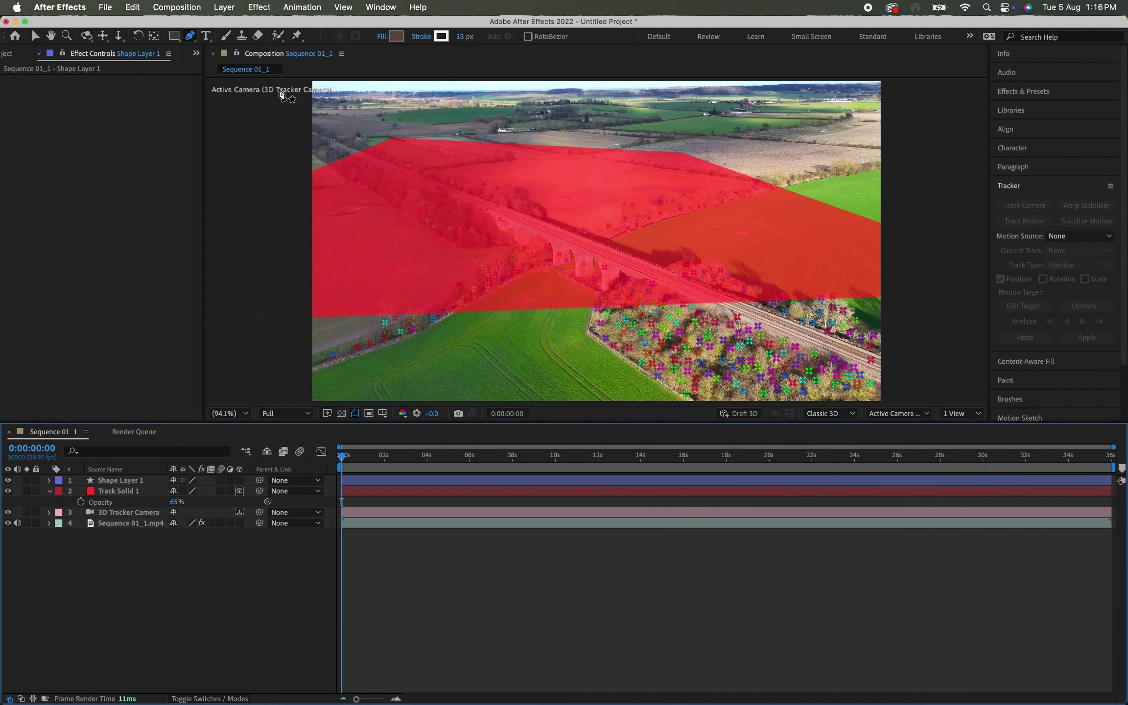
left_click(35, 36)
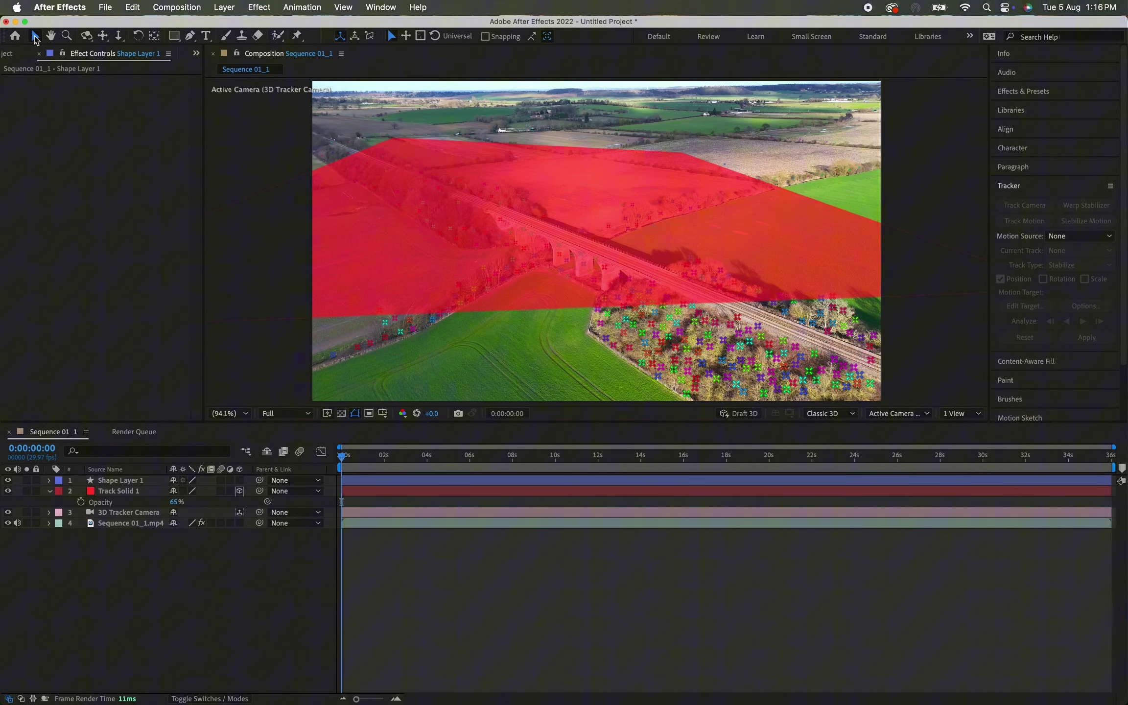
left_click(112, 482)
left_click(190, 37)
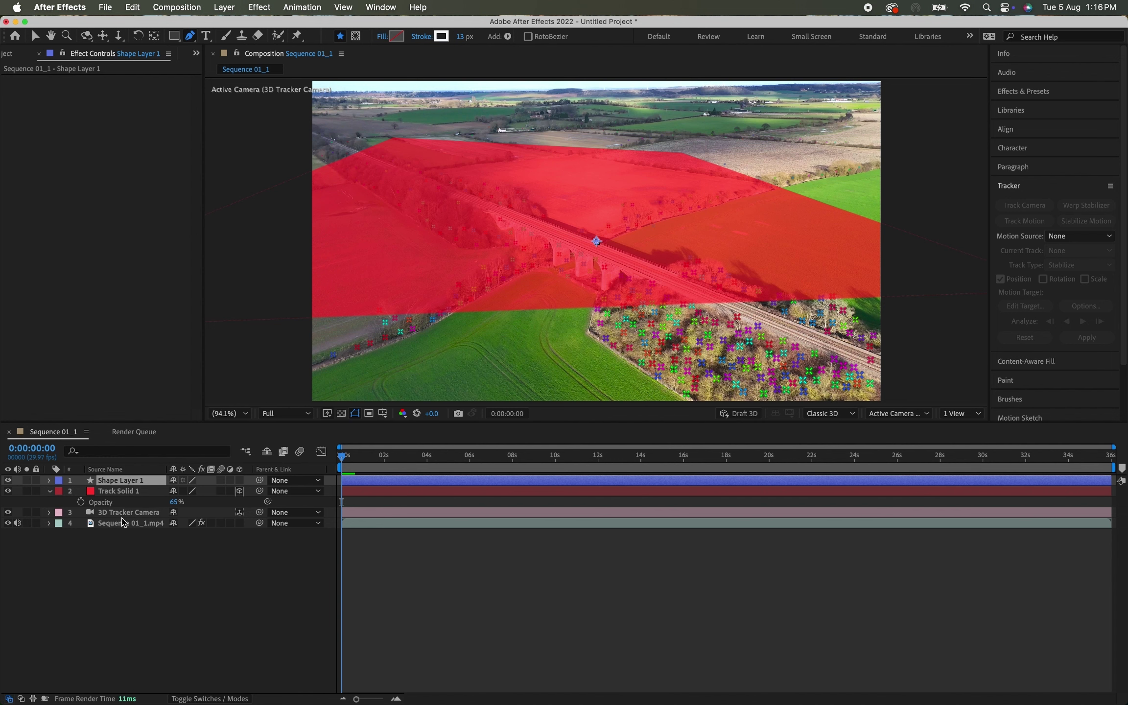
key("Delete")
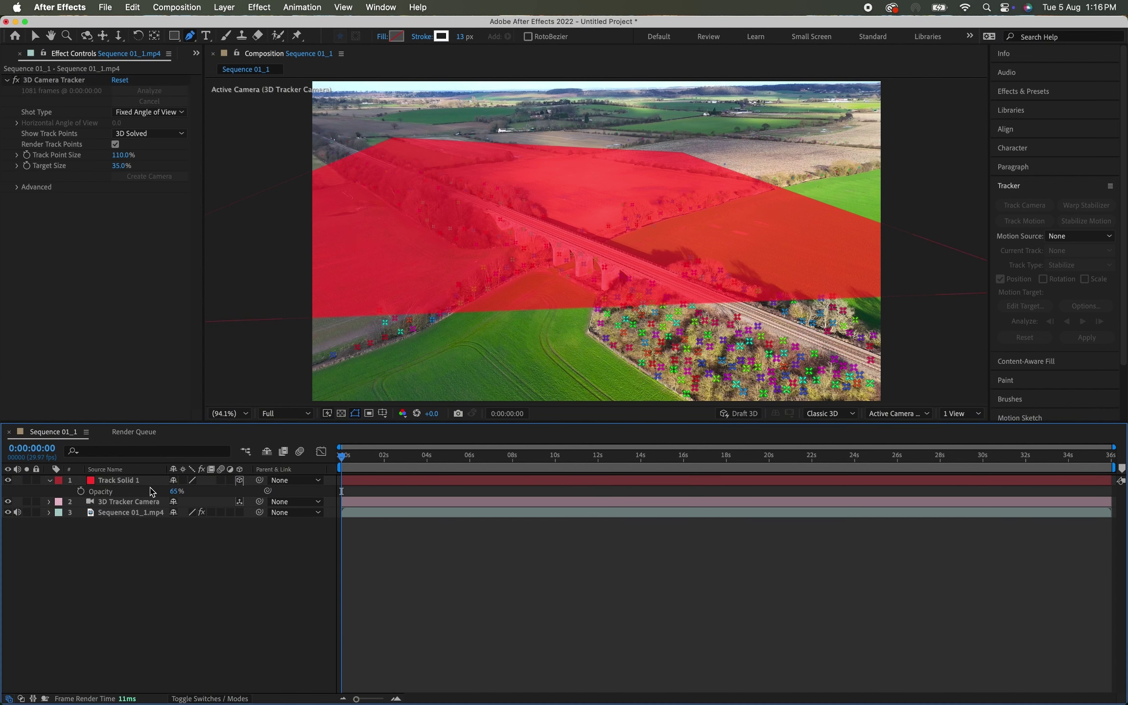
Step: Draw a closed Pen tool mask on the track solid along the brown field's boundary beyond the railway
left_click(150, 480)
left_click(426, 171)
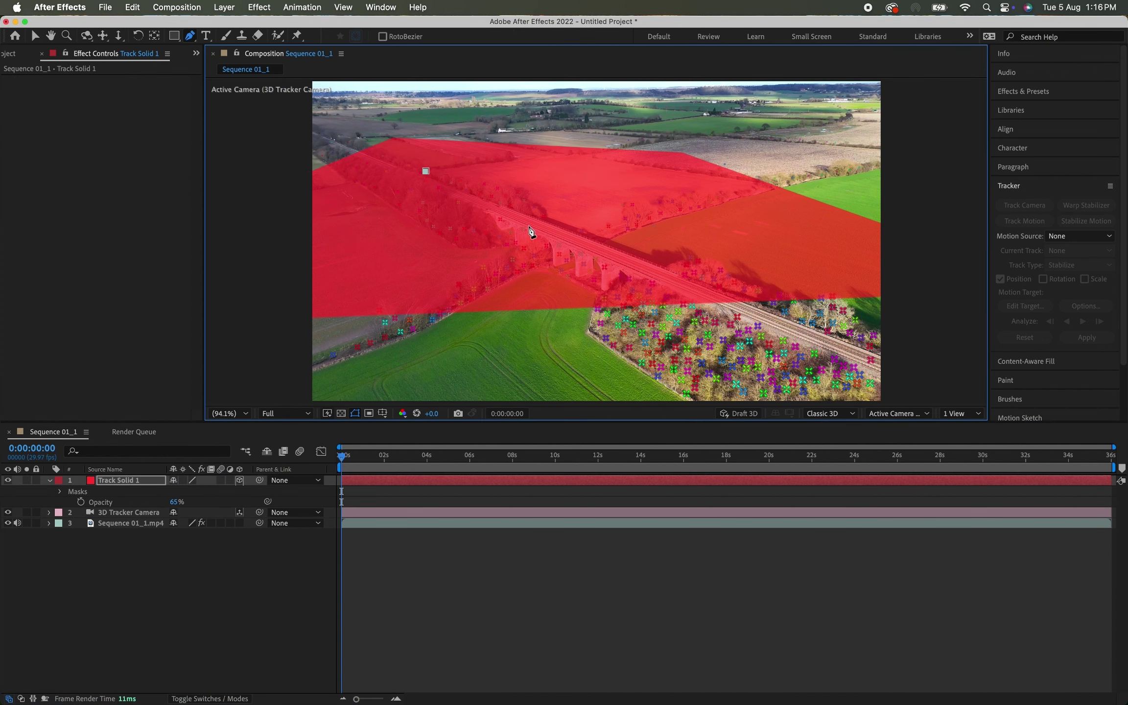
left_click(591, 235)
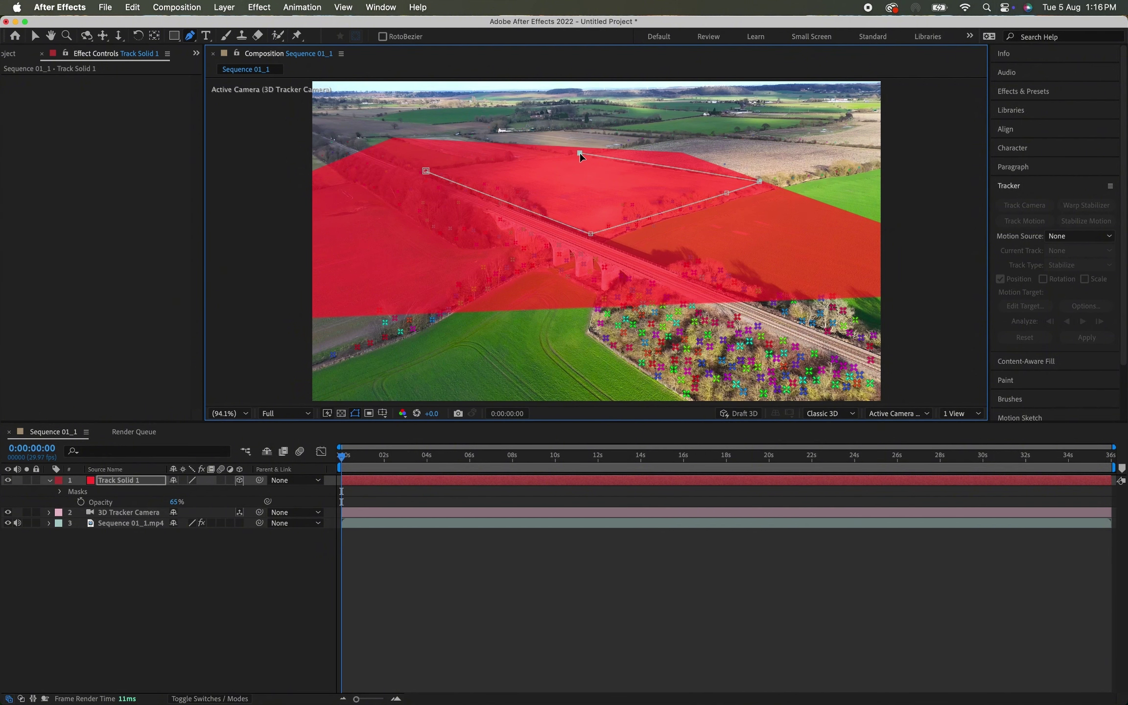
left_click_drag(580, 152, 574, 154)
left_click(426, 171)
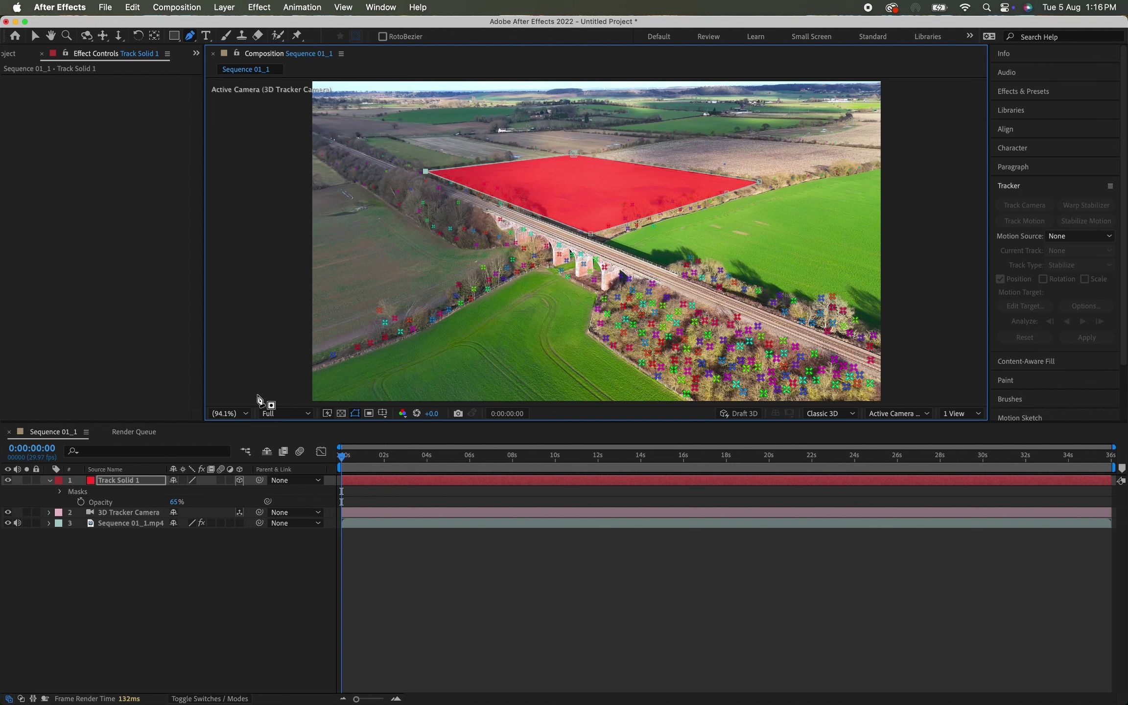
Step: Find the Stroke effect and apply it to the masked track solid
left_click(140, 483)
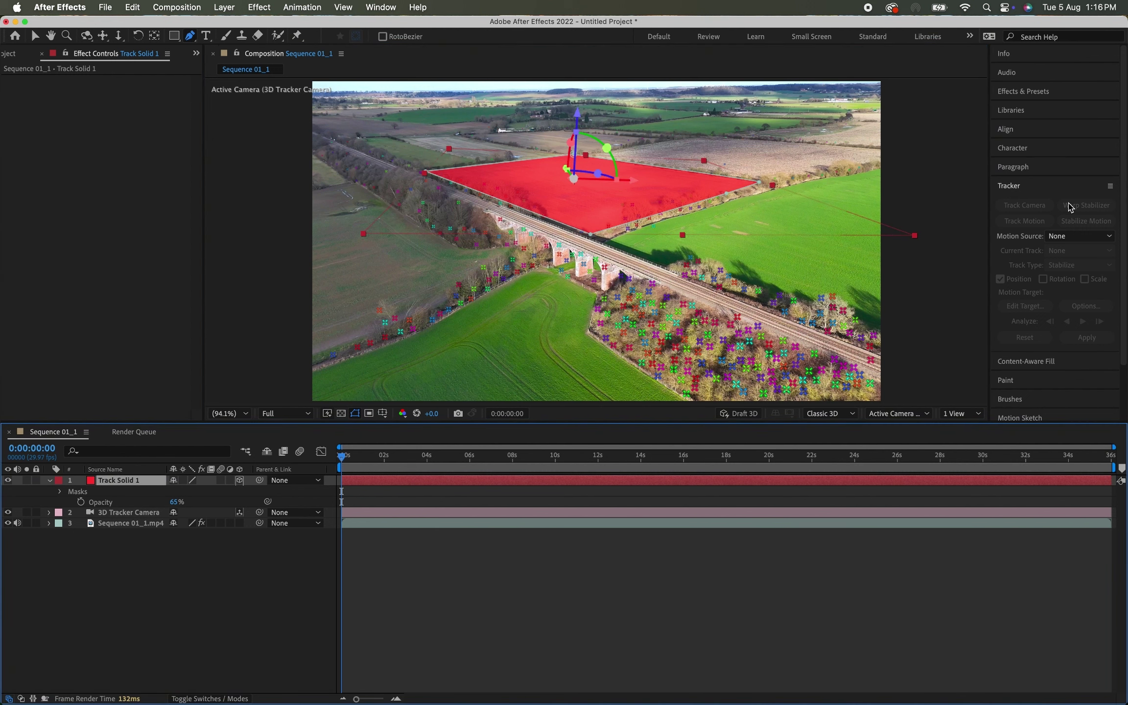
left_click(1053, 94)
left_click(1037, 109)
type("s")
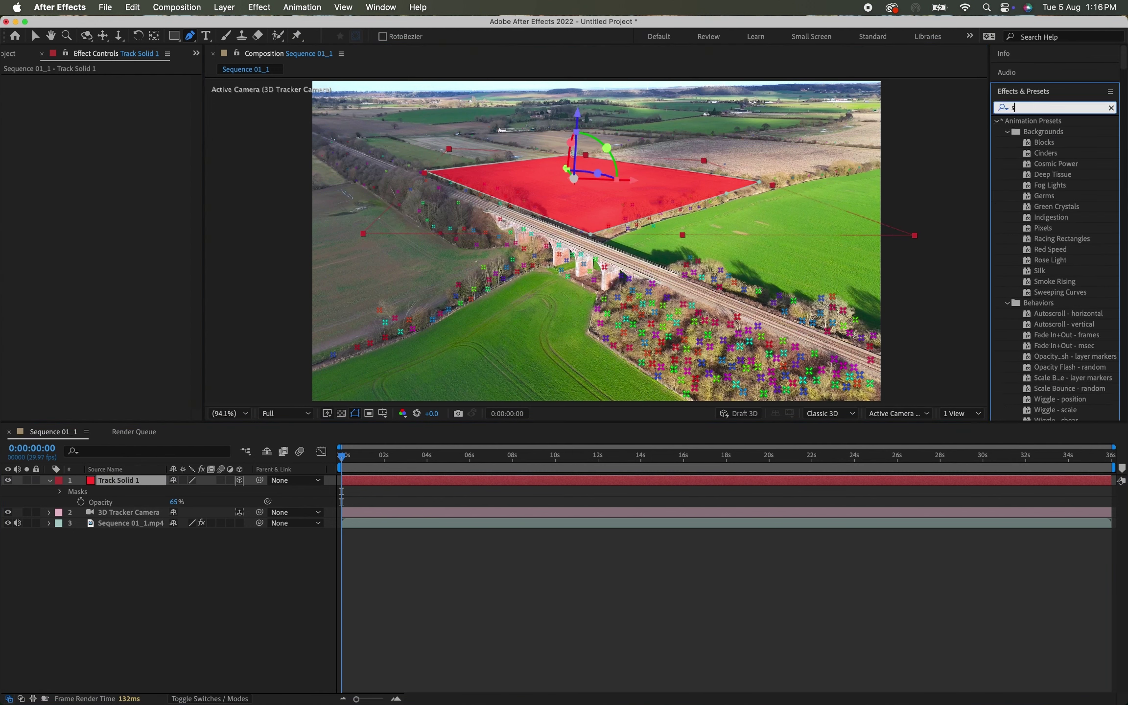
type("trok")
left_click_drag(1034, 260, 621, 196)
key("v")
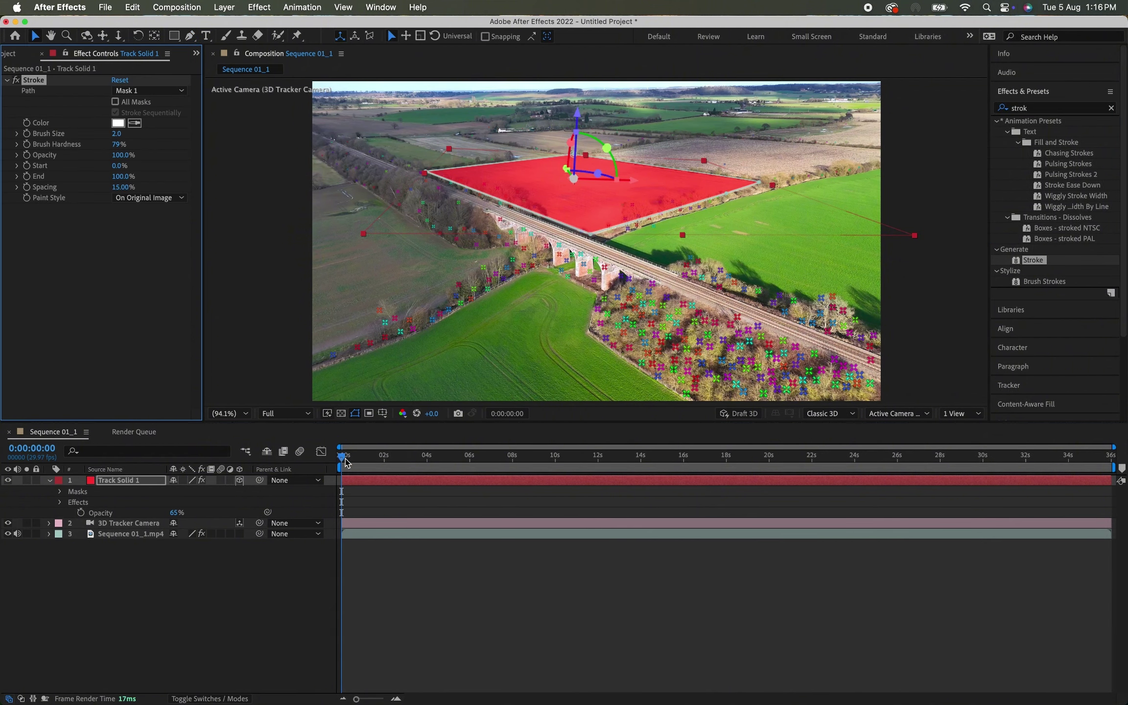
Step: Reposition the mask's far corner beside the railway to match the field's corner, checking its fit at the start and near the end of the clip
left_click_drag(341, 456, 563, 392)
key("Home")
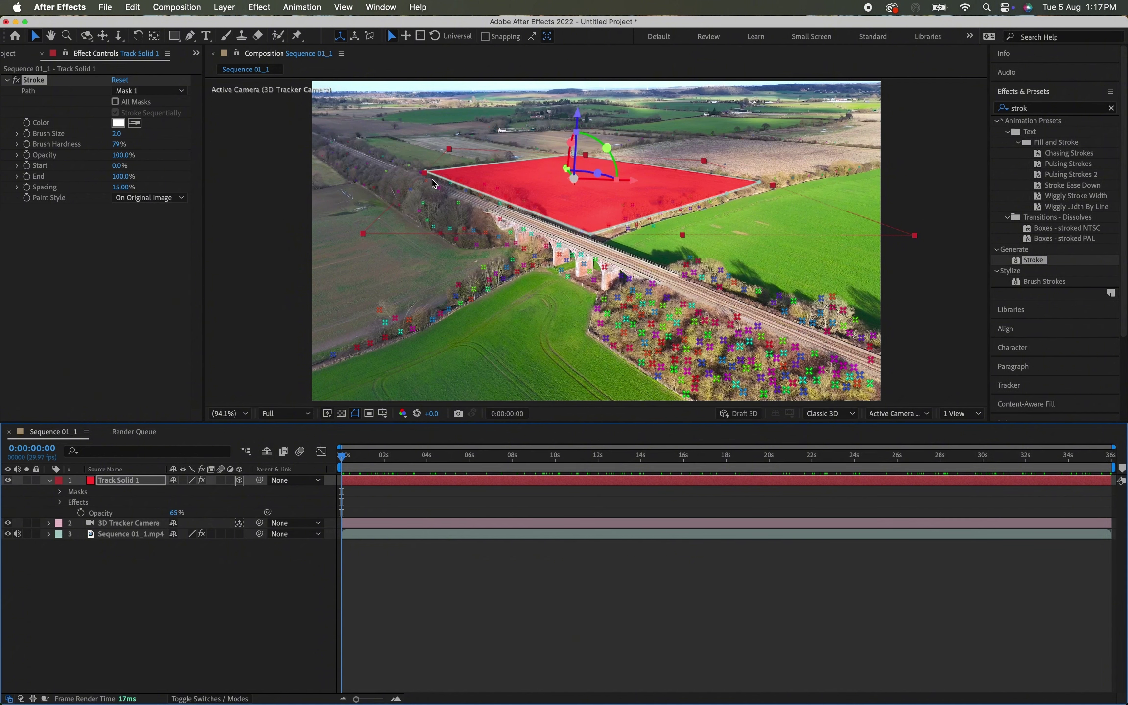
left_click(190, 35)
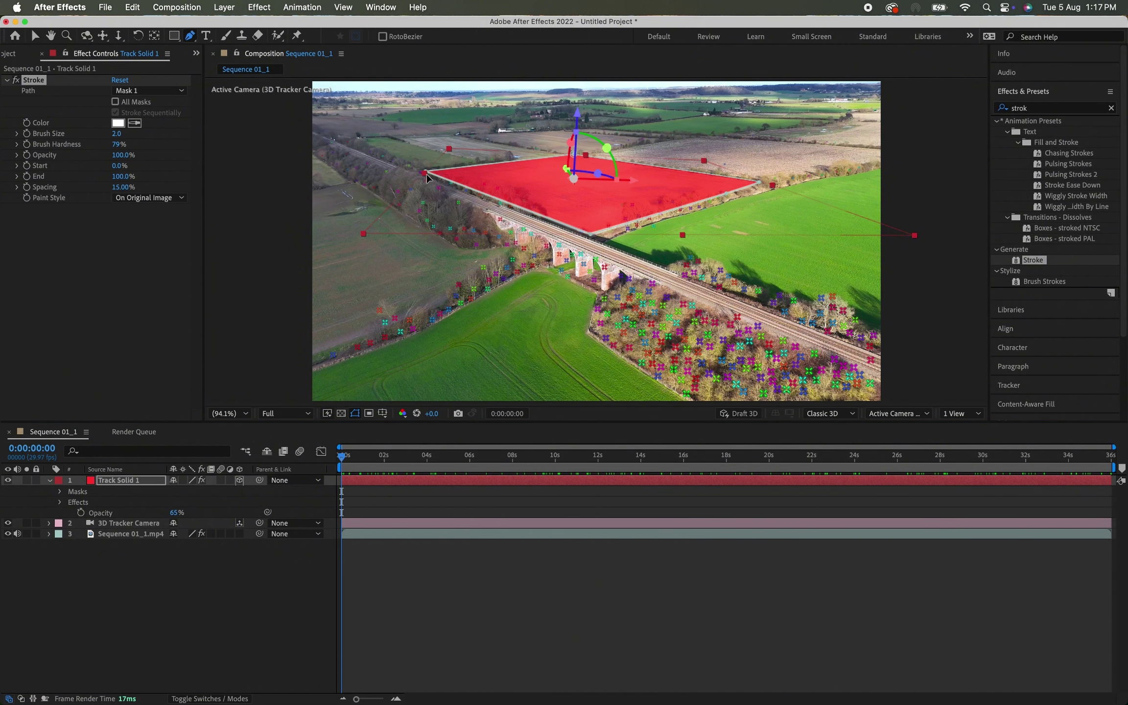
mouse_move(426, 174)
left_mouse_down()
mouse_move(527, 165)
mouse_move(446, 171)
left_mouse_up()
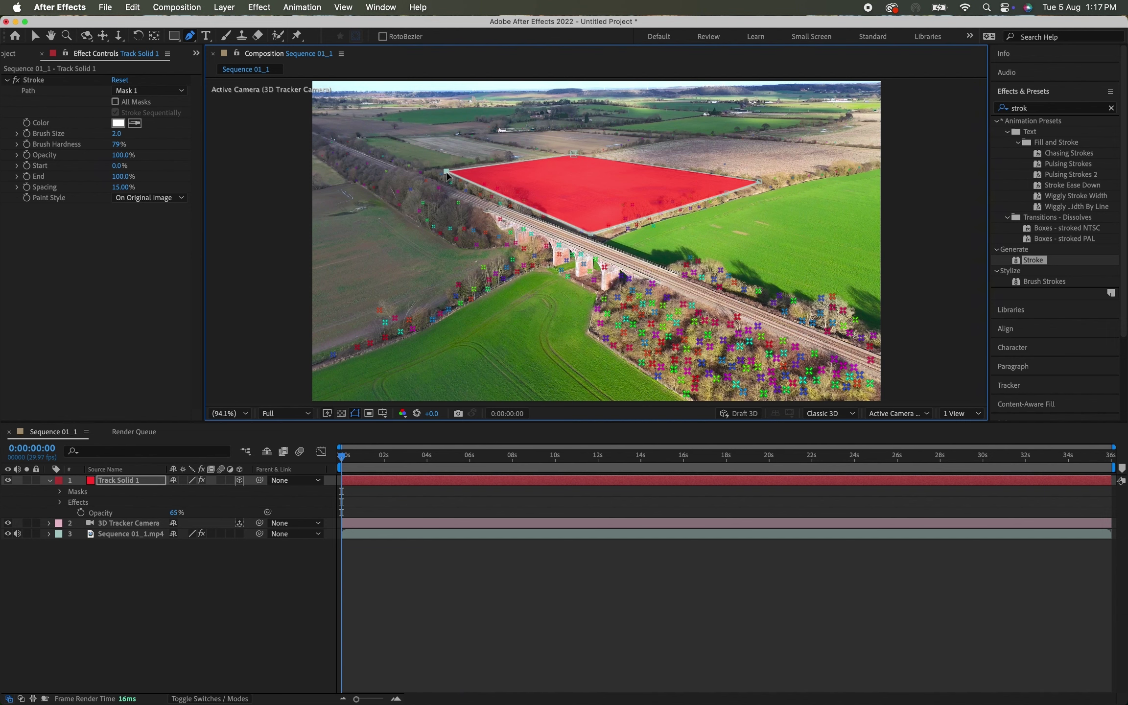
left_click_drag(342, 457, 1043, 433)
left_click_drag(810, 173, 852, 177)
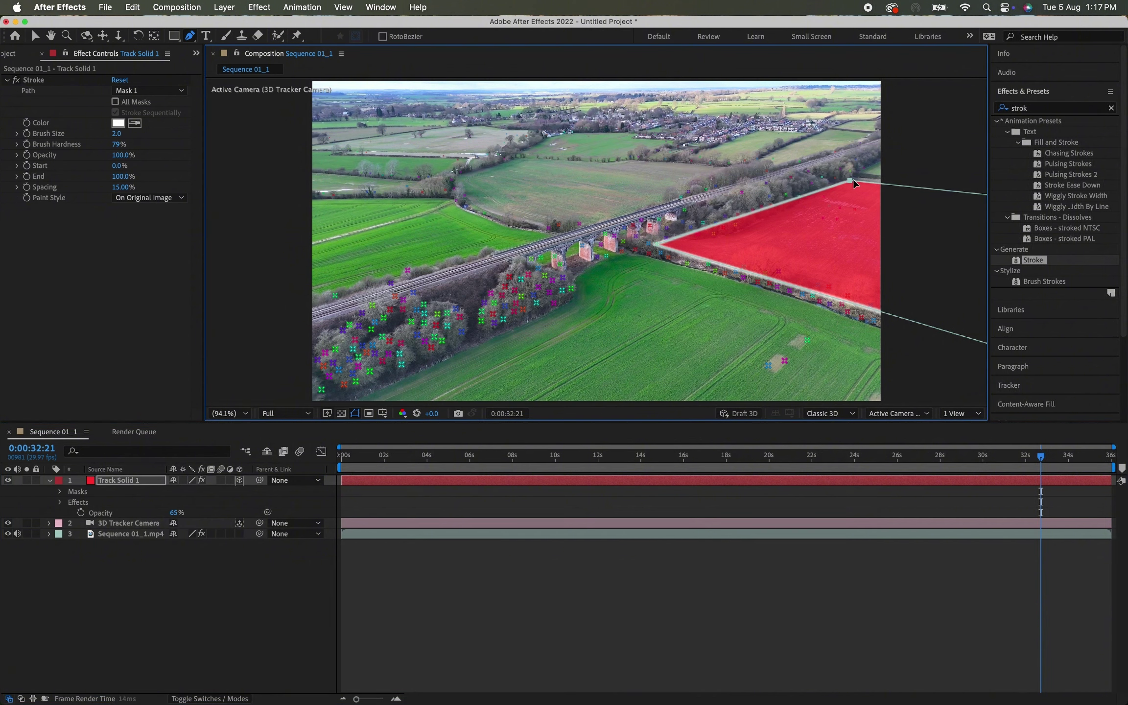
left_click_drag(1042, 455, 254, 433)
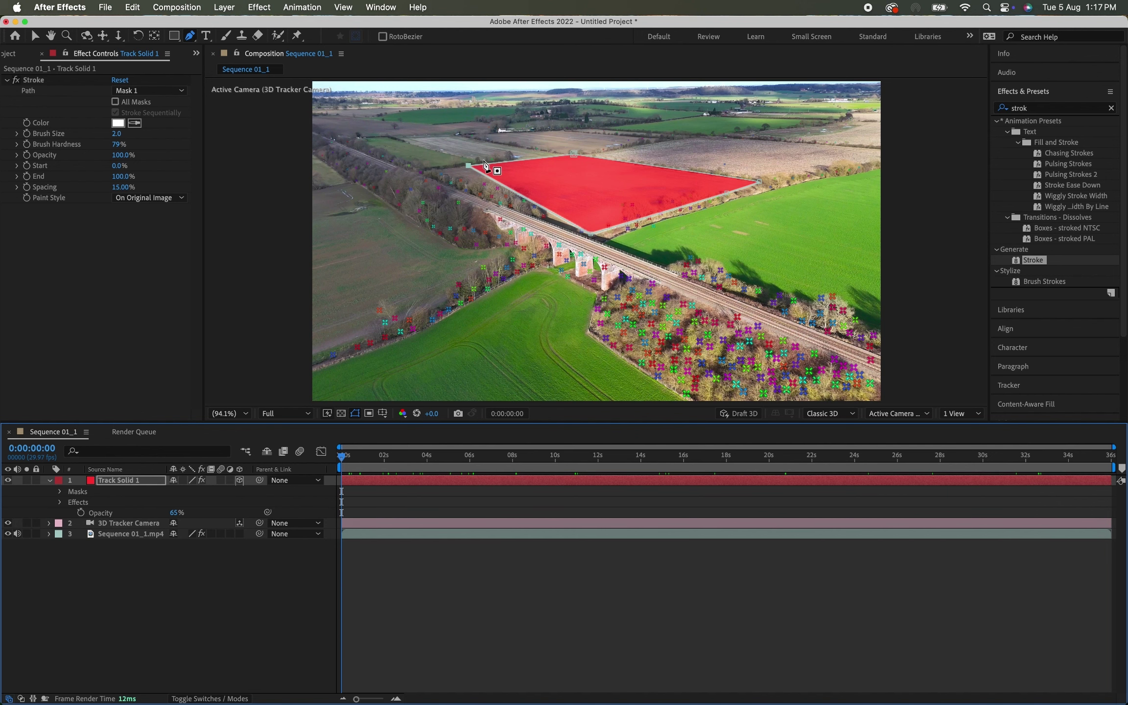
left_click_drag(468, 164, 435, 169)
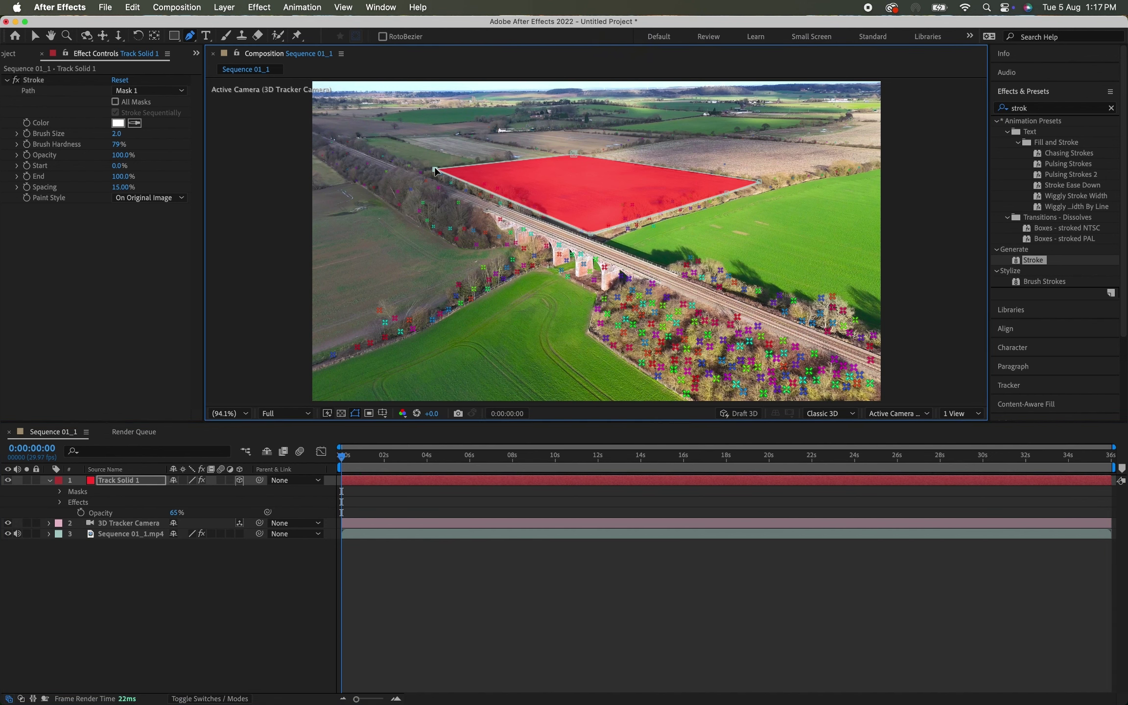
Step: Play the composition from the start through about 16 seconds to check how the stroked field overlay follows the footage
left_click_drag(350, 466, 319, 483)
key("space")
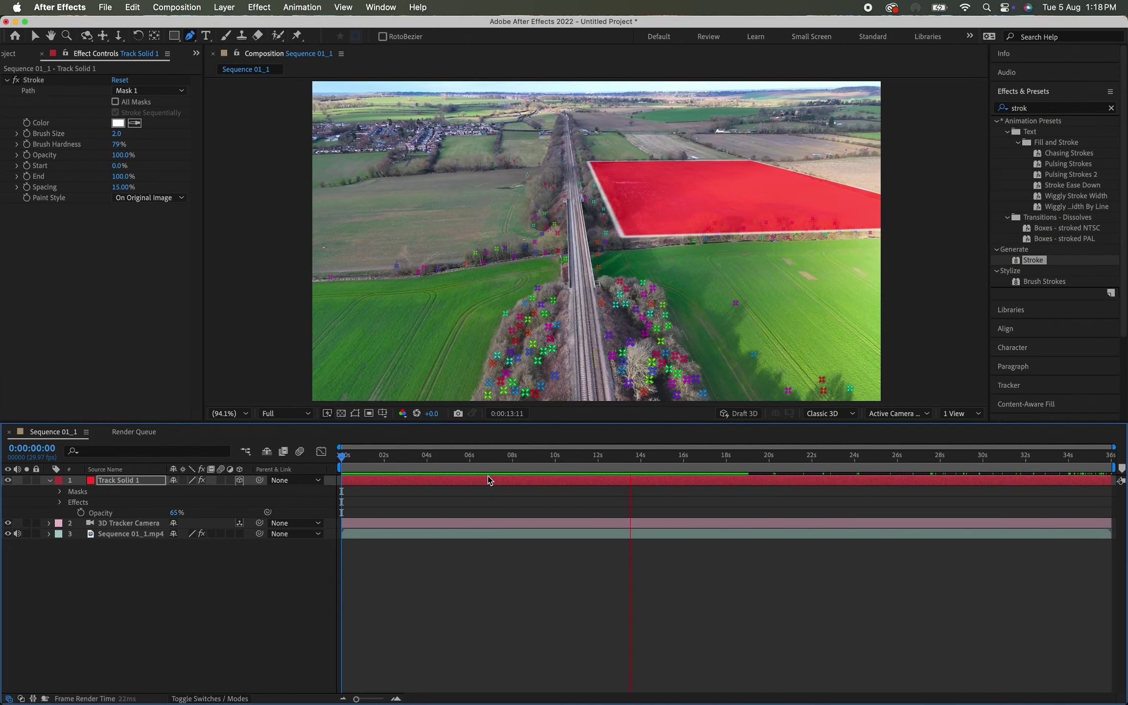
key("space")
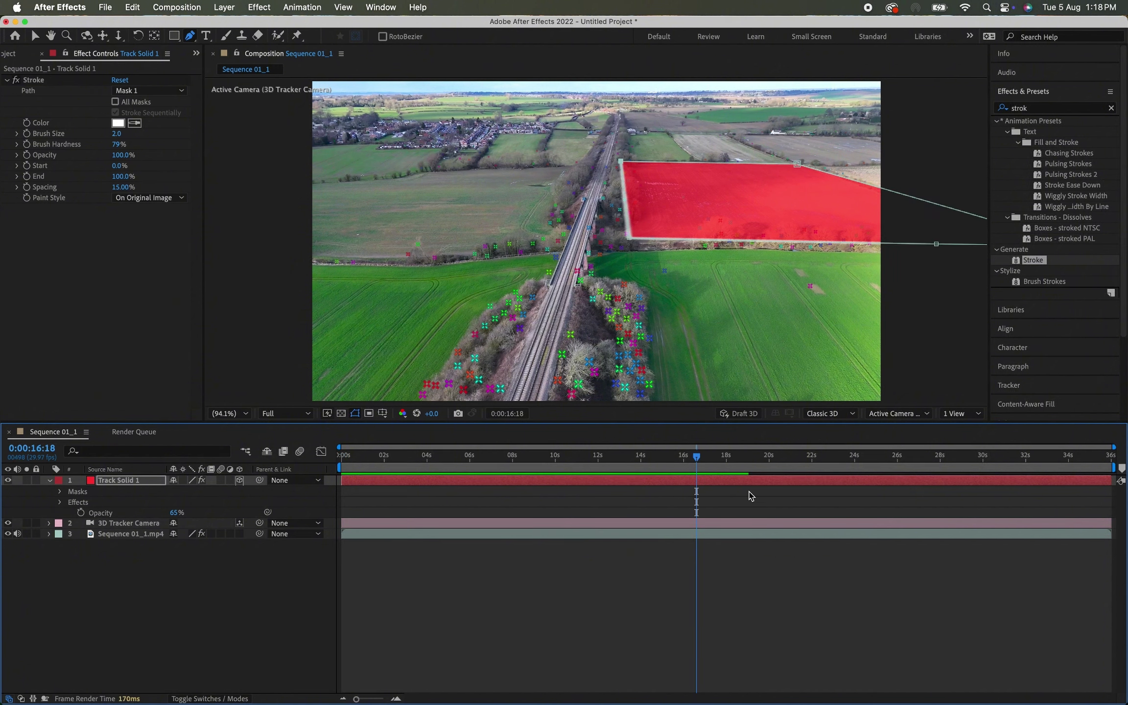
left_click_drag(701, 459, 696, 459)
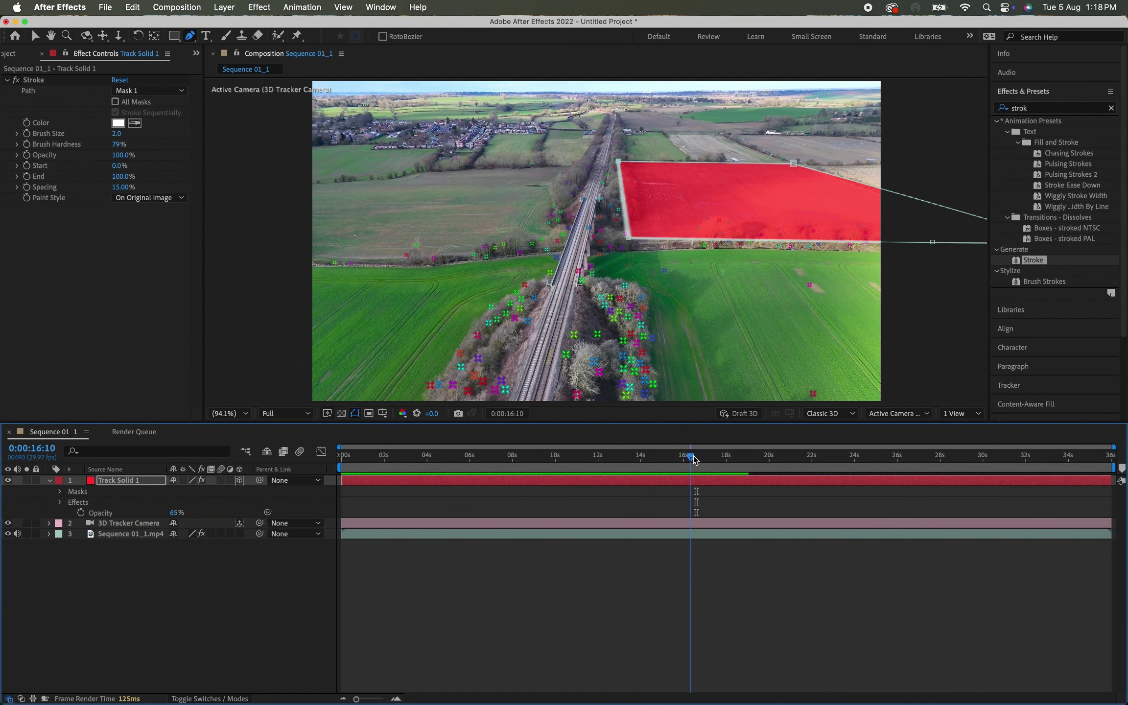
Step: Set the 3D Camera Tracker's track point size to 112% and create a solid from the points around the field across the railway
left_click(131, 533)
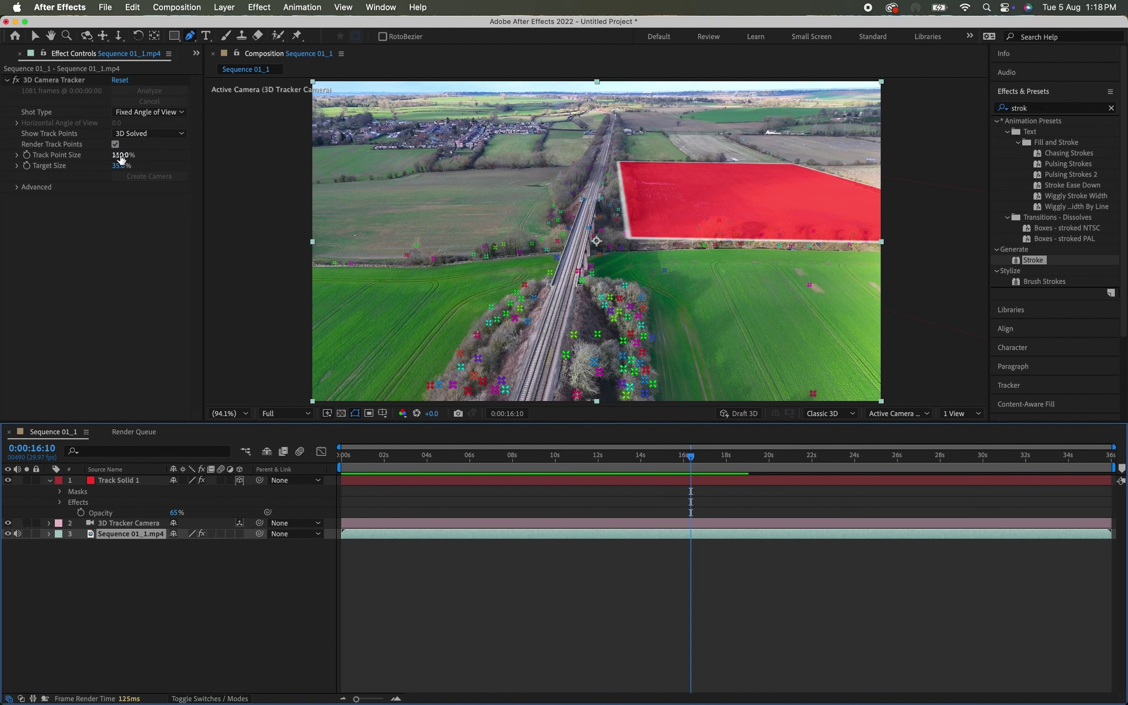
left_click(35, 39)
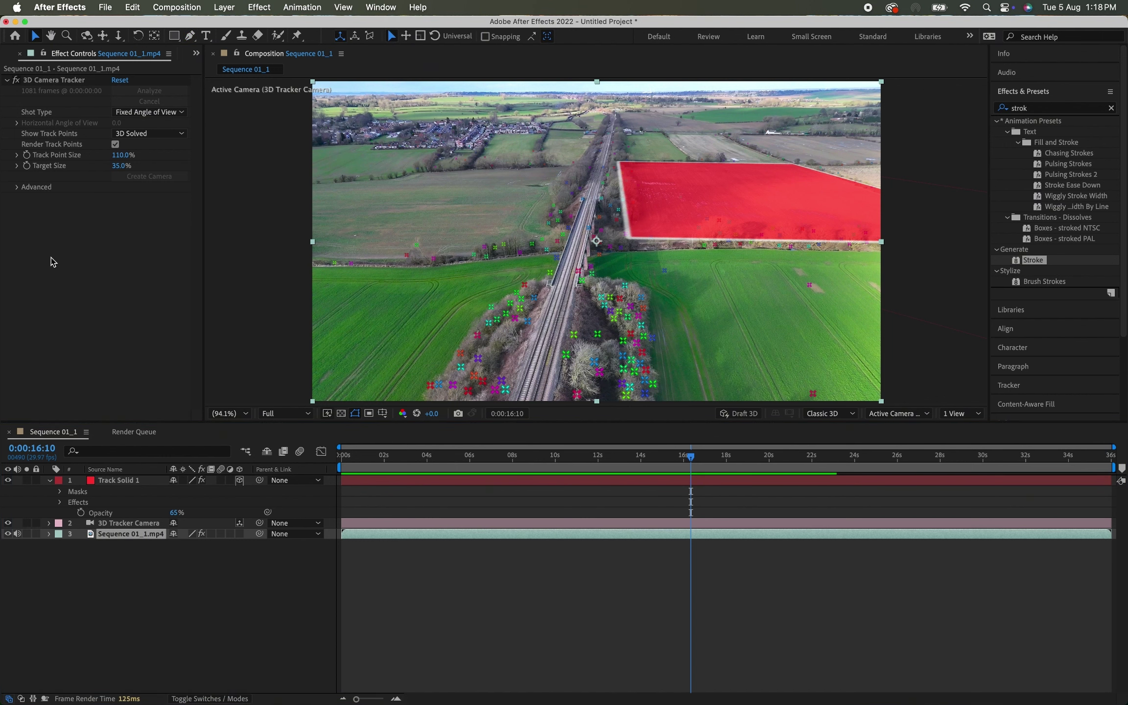
left_click_drag(123, 157, 126, 156)
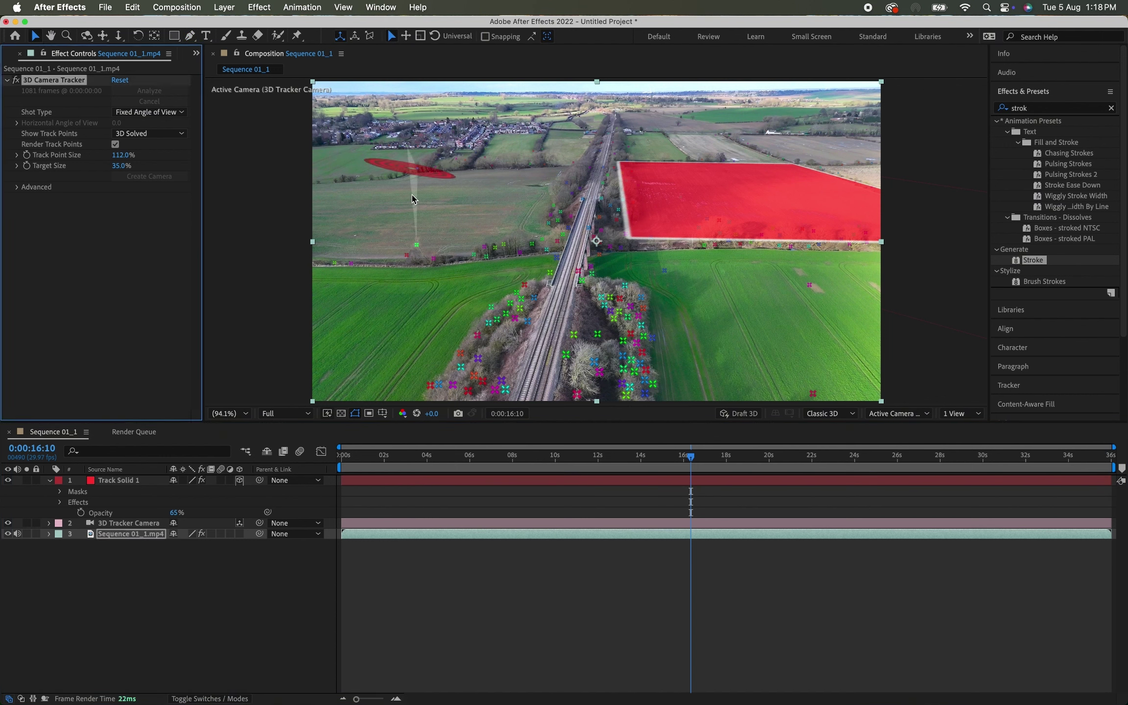
left_click(550, 245)
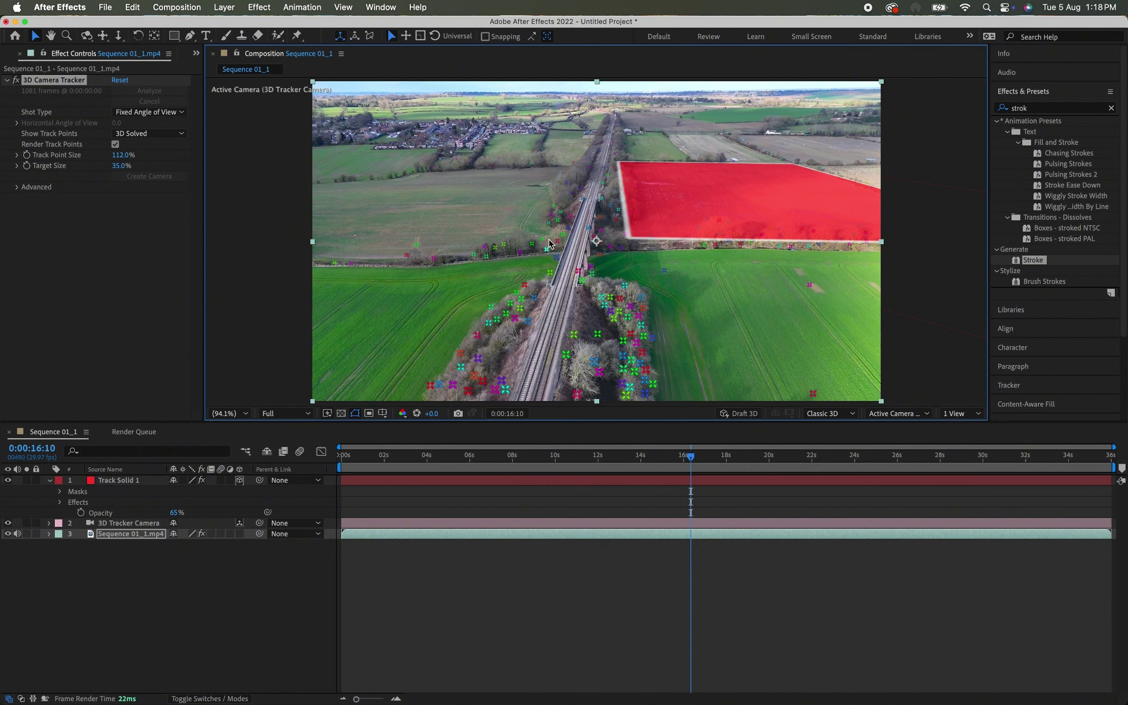
left_click_drag(583, 162, 381, 278)
right_click(476, 196)
left_click(491, 219)
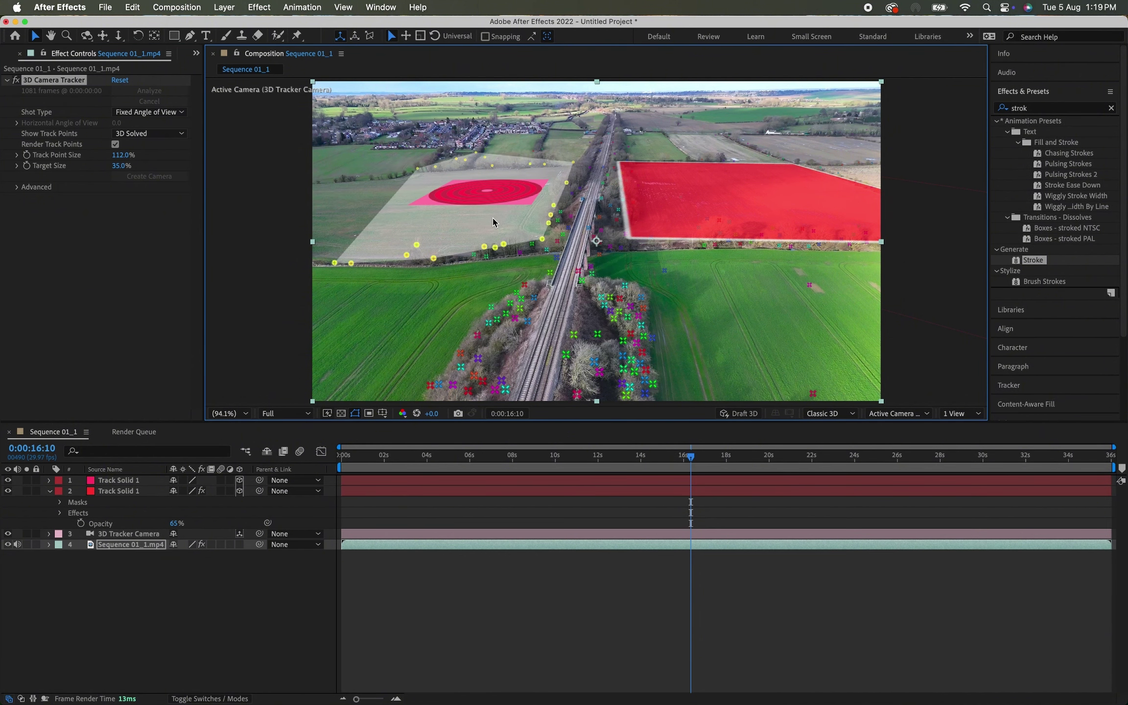
Step: Scale the new pink track solid up to 453% so it extends over the whole field across the railway
key("s")
left_click(169, 566)
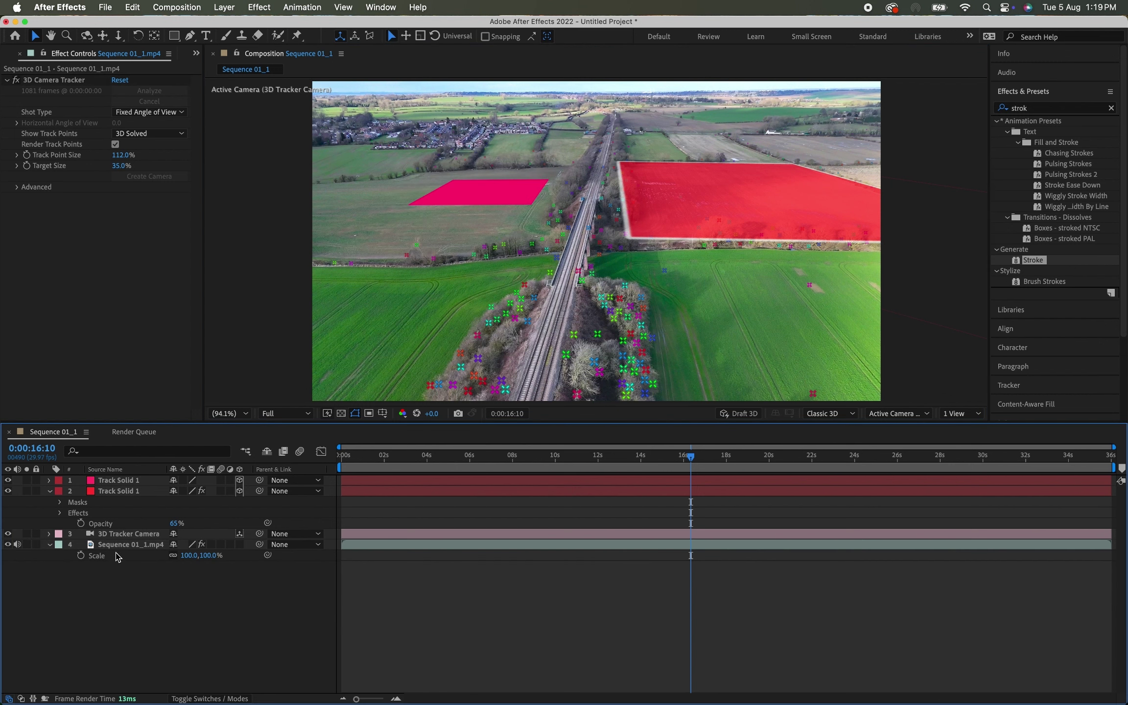
left_click(113, 481)
key("s")
left_click_drag(196, 492, 426, 484)
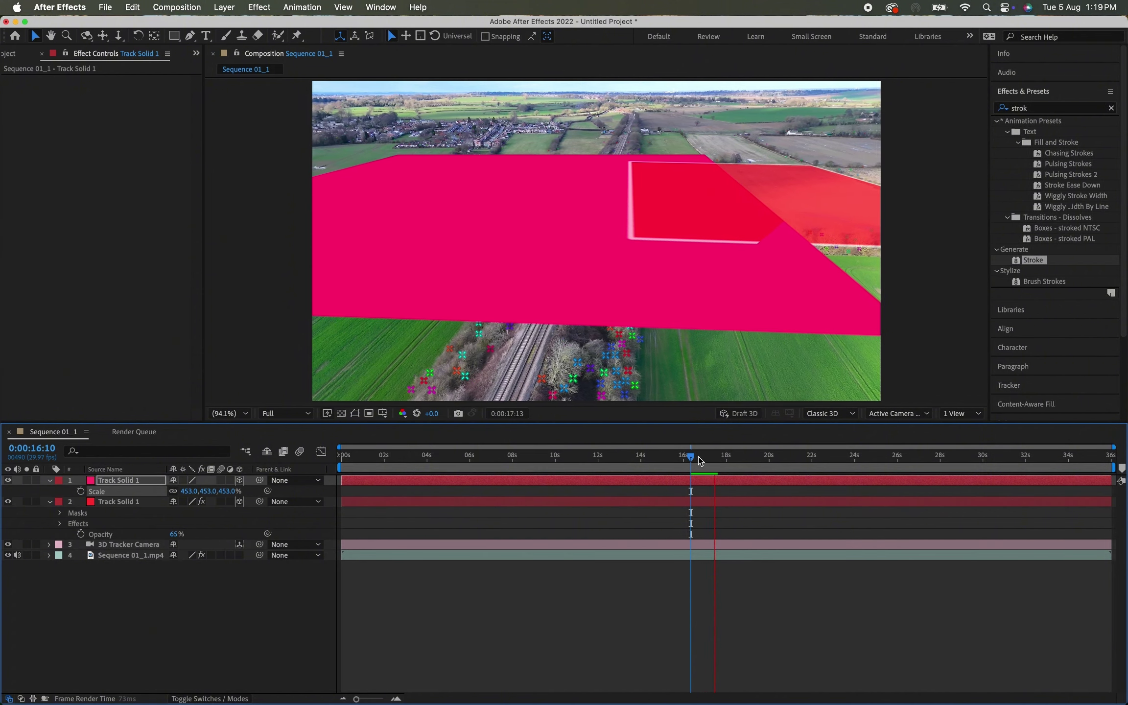
Step: Lower the pink track solid's opacity to 55% at about 28 seconds into the clip
left_click_drag(691, 456, 949, 463)
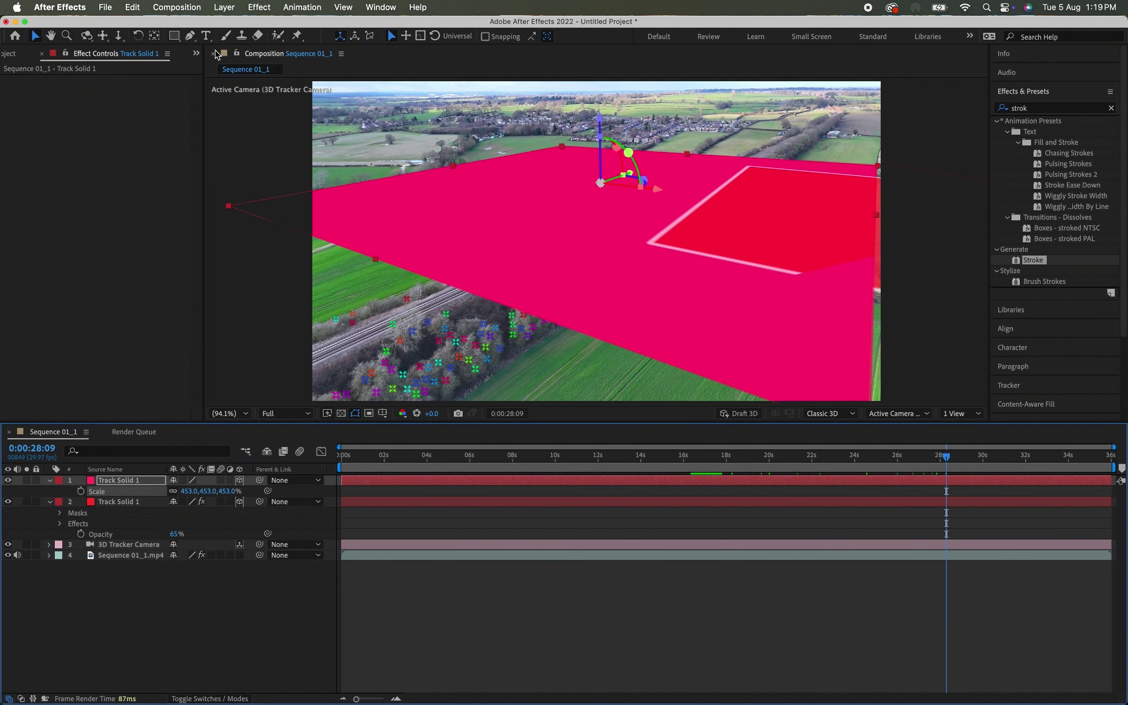
key("t")
left_click_drag(176, 491, 148, 490)
Step: Draw a closed Pen tool mask on the pink solid along the field's curved hedge line and railway edge
key("g")
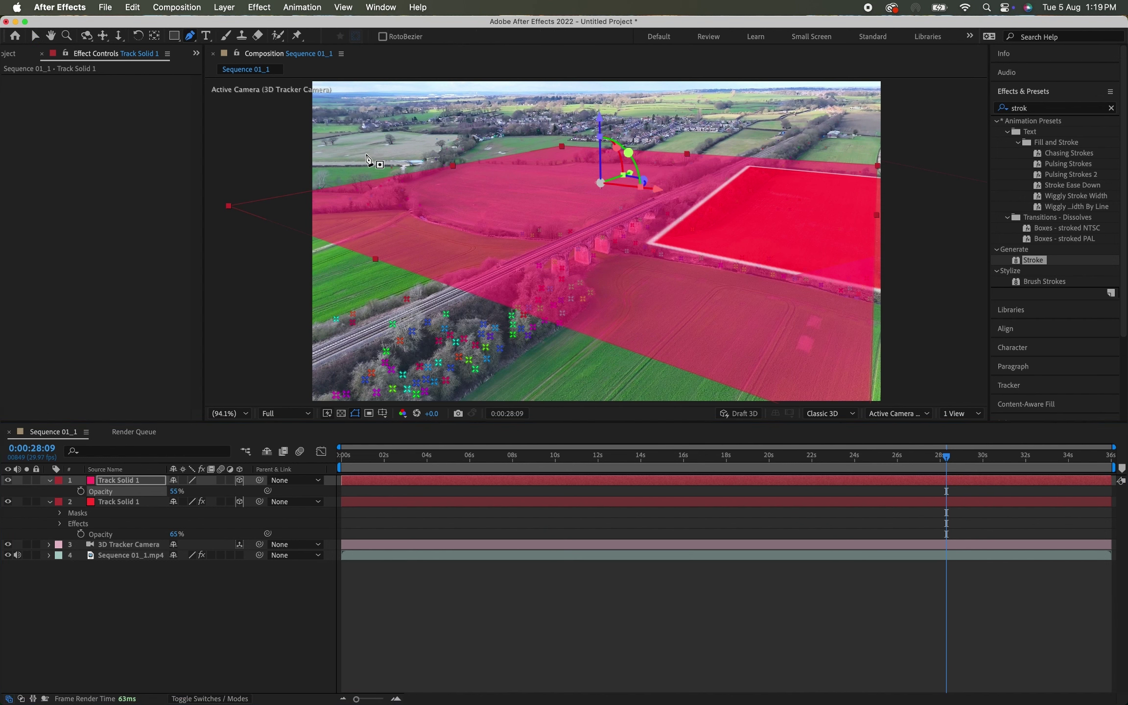
left_click(469, 165)
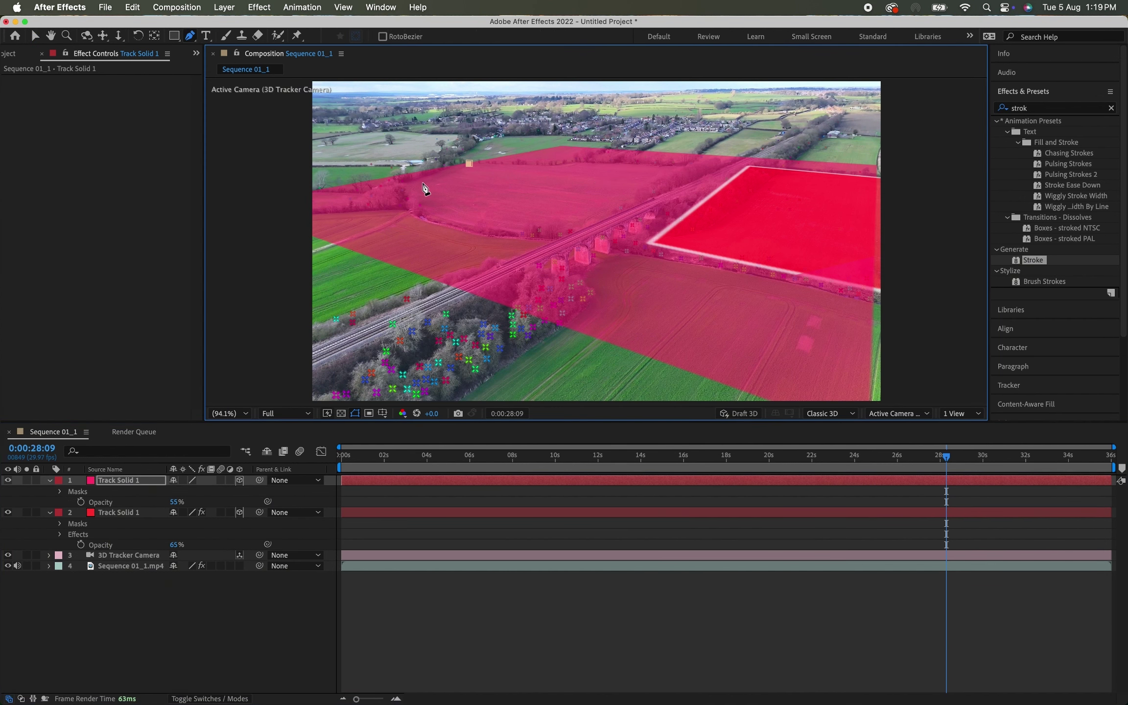
left_click_drag(406, 207, 464, 227)
left_click_drag(536, 231, 543, 236)
left_click(561, 236)
left_click_drag(659, 185, 670, 183)
left_click_drag(578, 162, 574, 162)
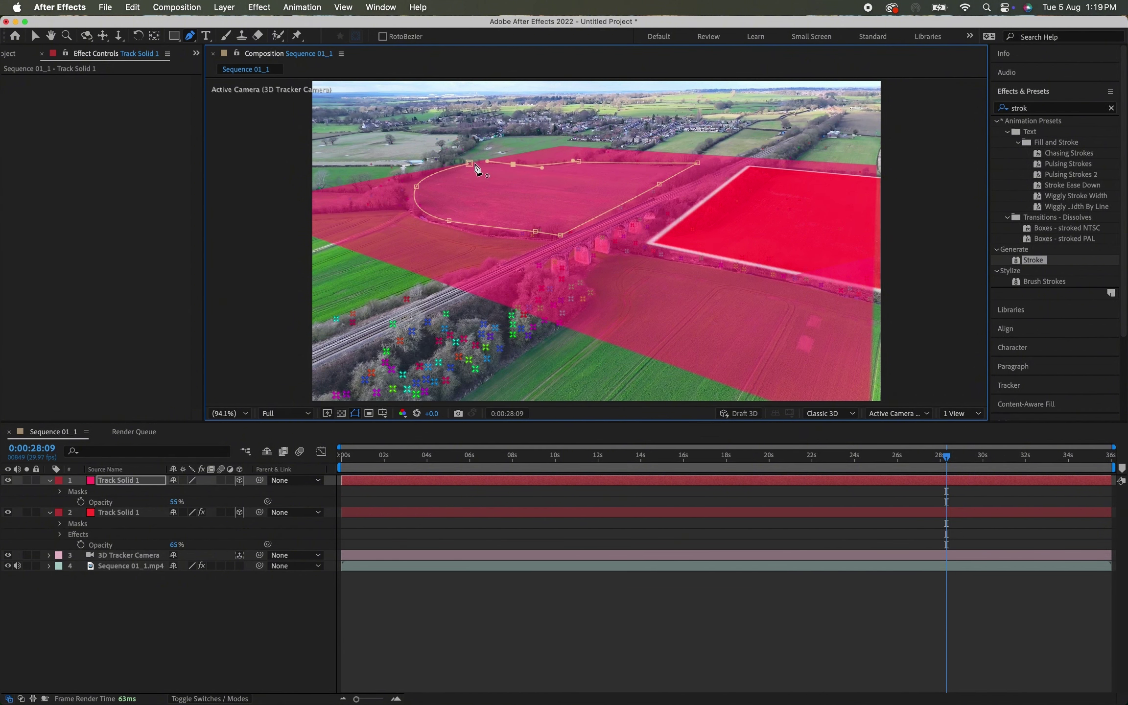
left_click(465, 164)
Step: Reposition the pink mask's far corner beside the railway at the clip's start, checking its fit through about 17 seconds
left_click_drag(948, 456, 341, 455)
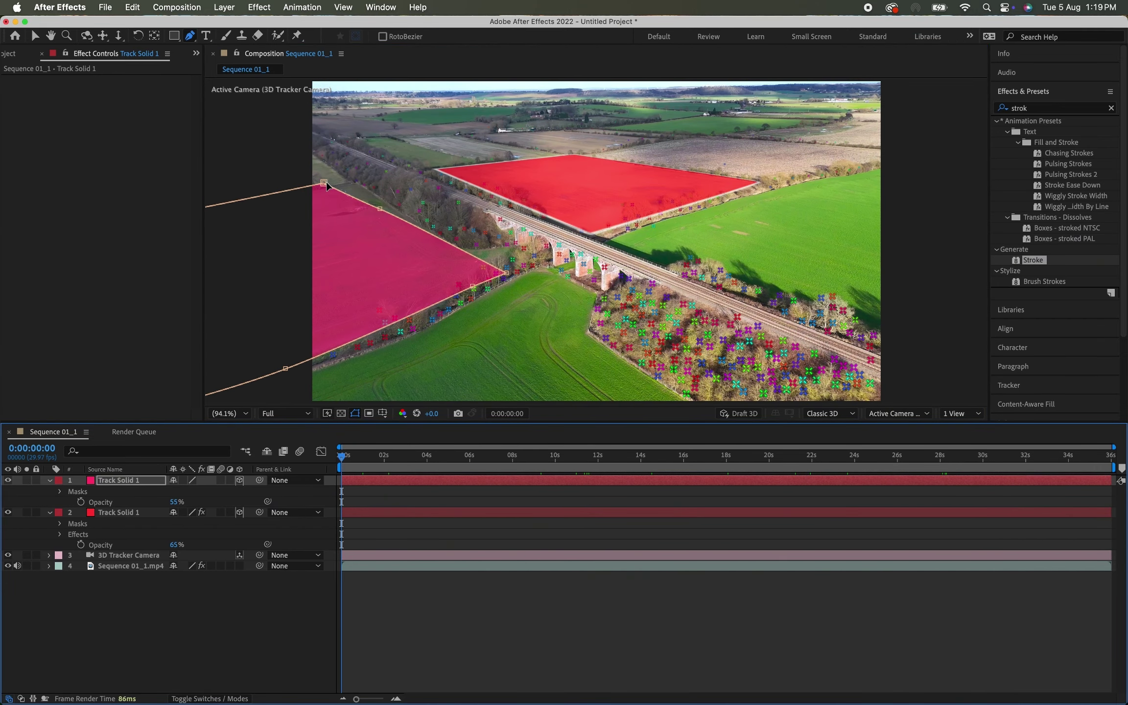
left_click_drag(324, 182, 357, 183)
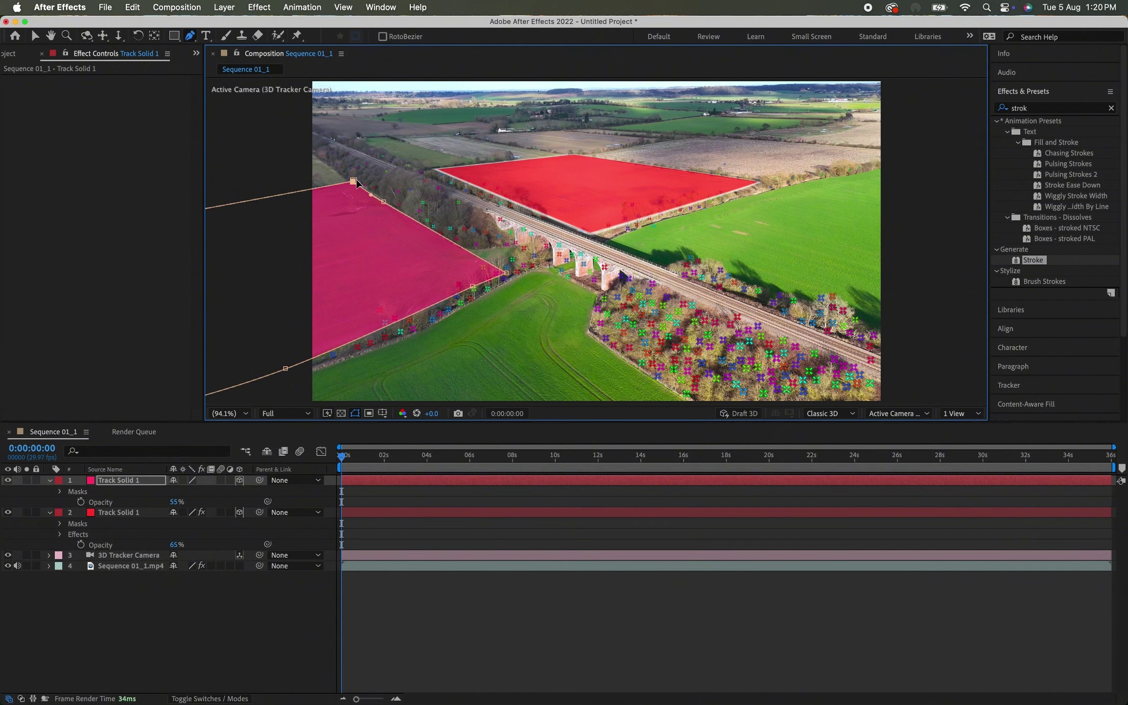
left_click_drag(351, 457, 700, 450)
Step: Trim the red track solid's layer to end at about 17 seconds and play past its end
left_click(730, 484)
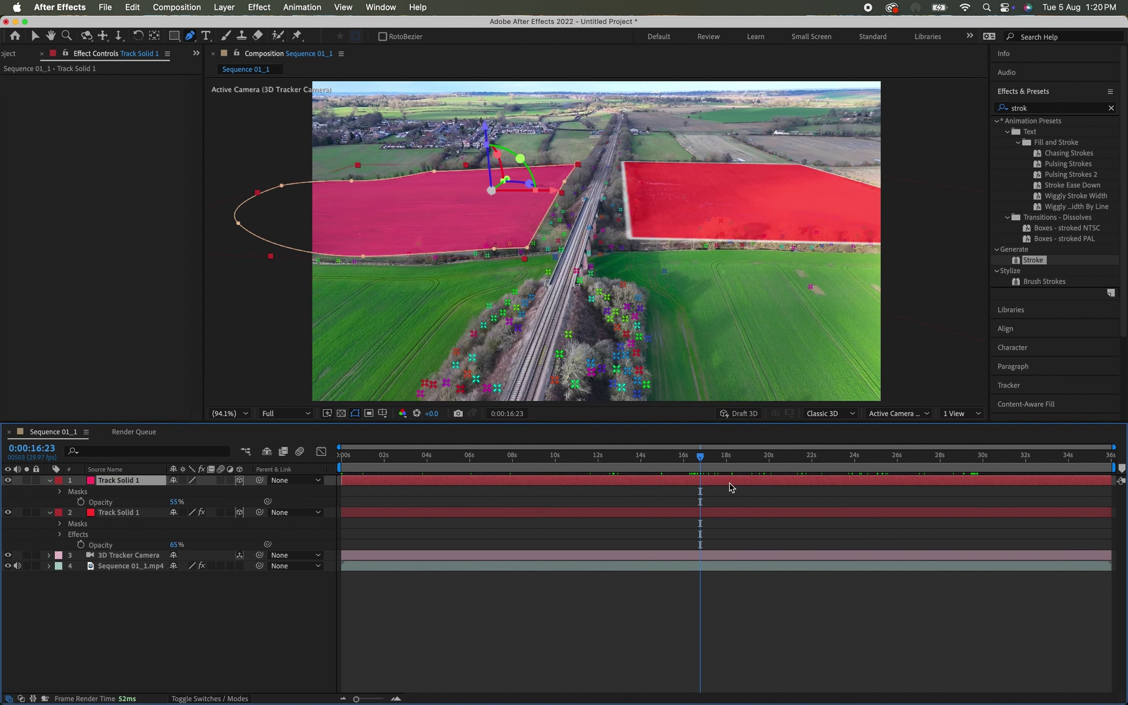
key("super+b")
mouse_move(1110, 483)
left_mouse_down()
mouse_move(702, 483)
mouse_move(1118, 483)
mouse_move(715, 500)
left_mouse_up()
key("space")
key("space")
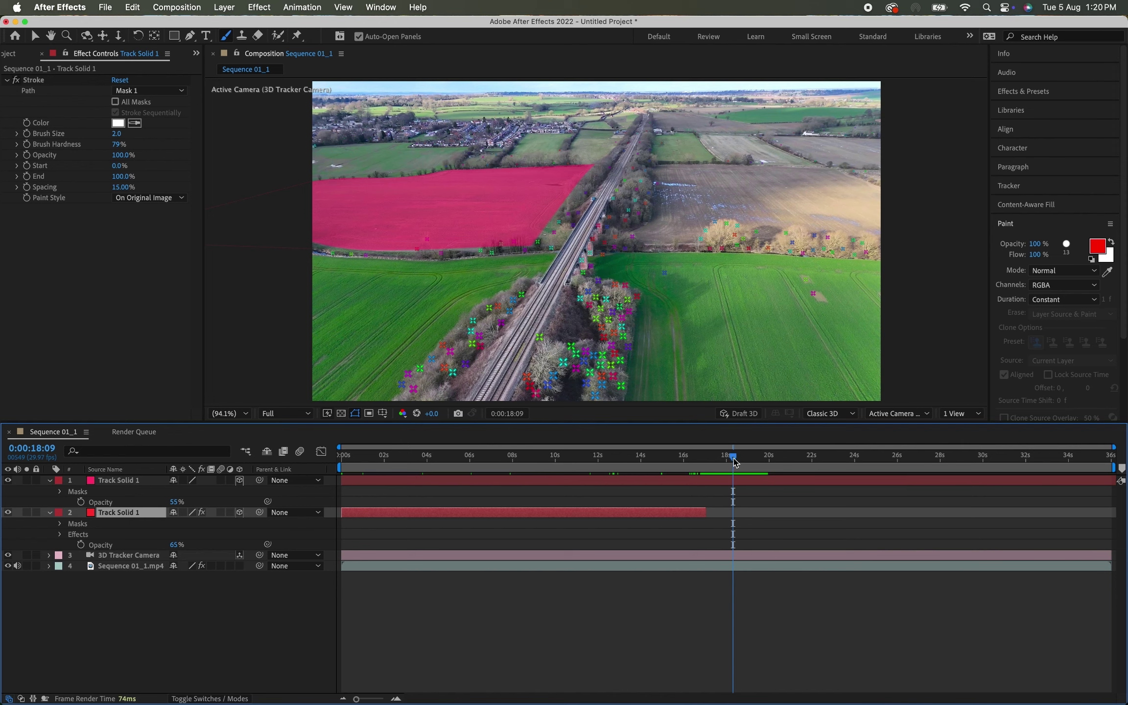
Step: Play the composition from the start to check how both field overlays follow the footage
left_click_drag(735, 462, 342, 455)
key("space")
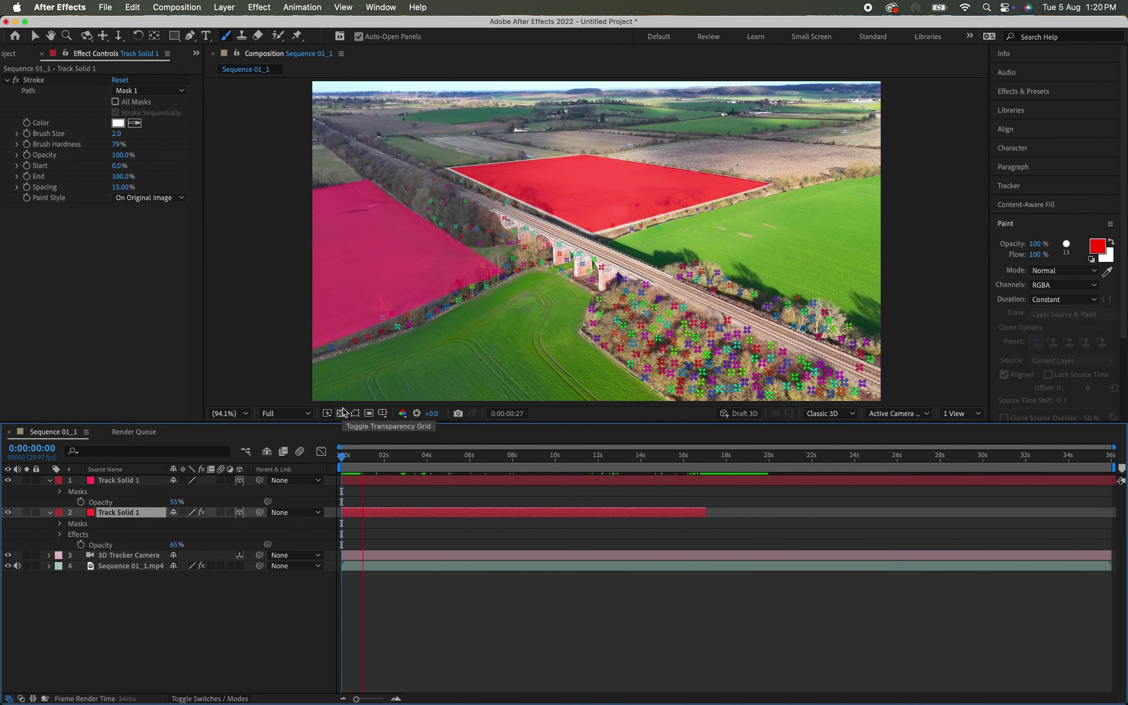
key("space")
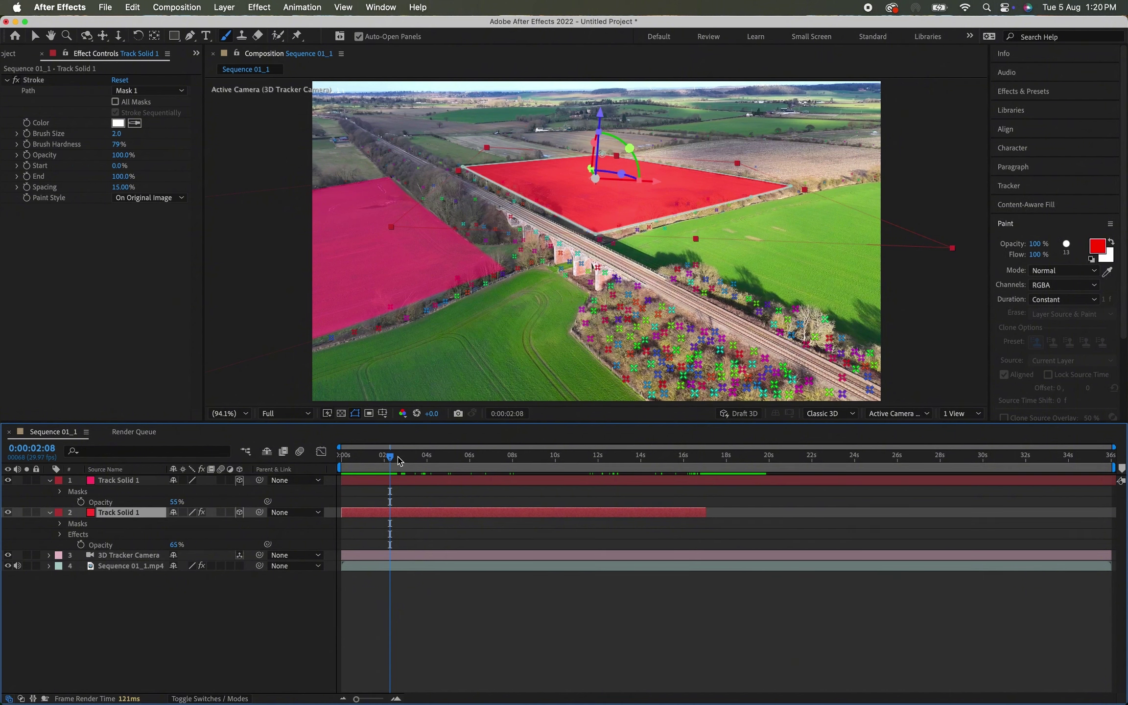
Step: Apply the Stroke effect to the masked pink track solid
left_click(144, 480)
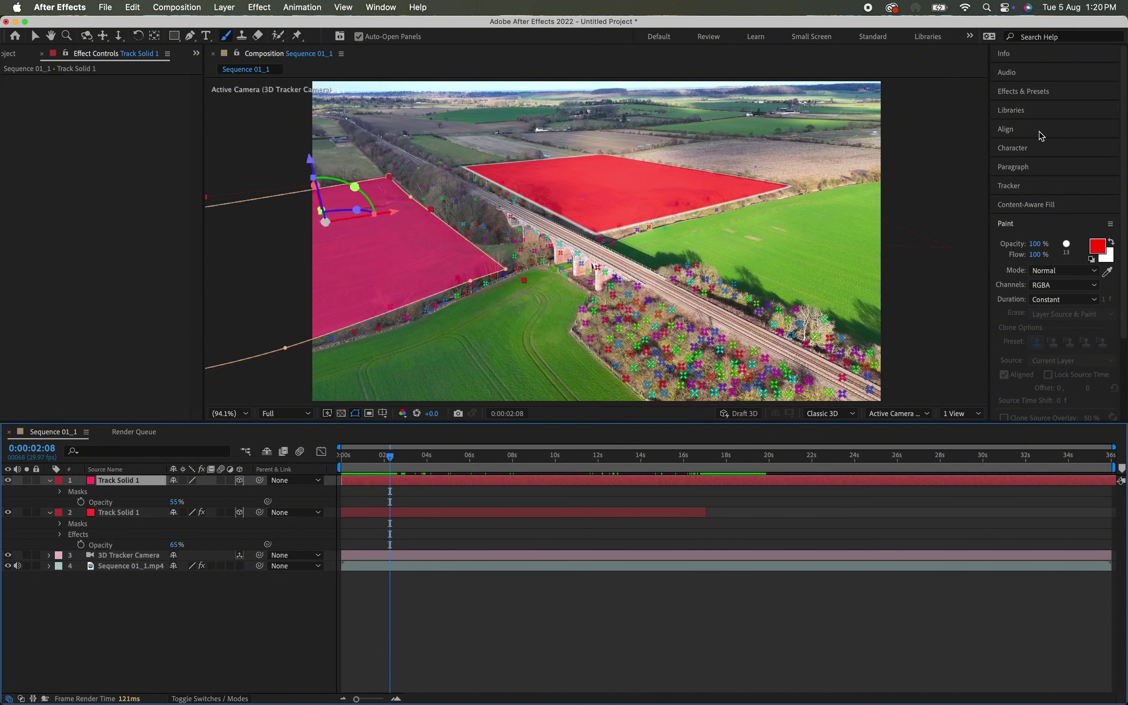
left_click(1031, 94)
mouse_move(1039, 269)
left_mouse_down()
mouse_move(402, 246)
mouse_move(434, 253)
left_mouse_up()
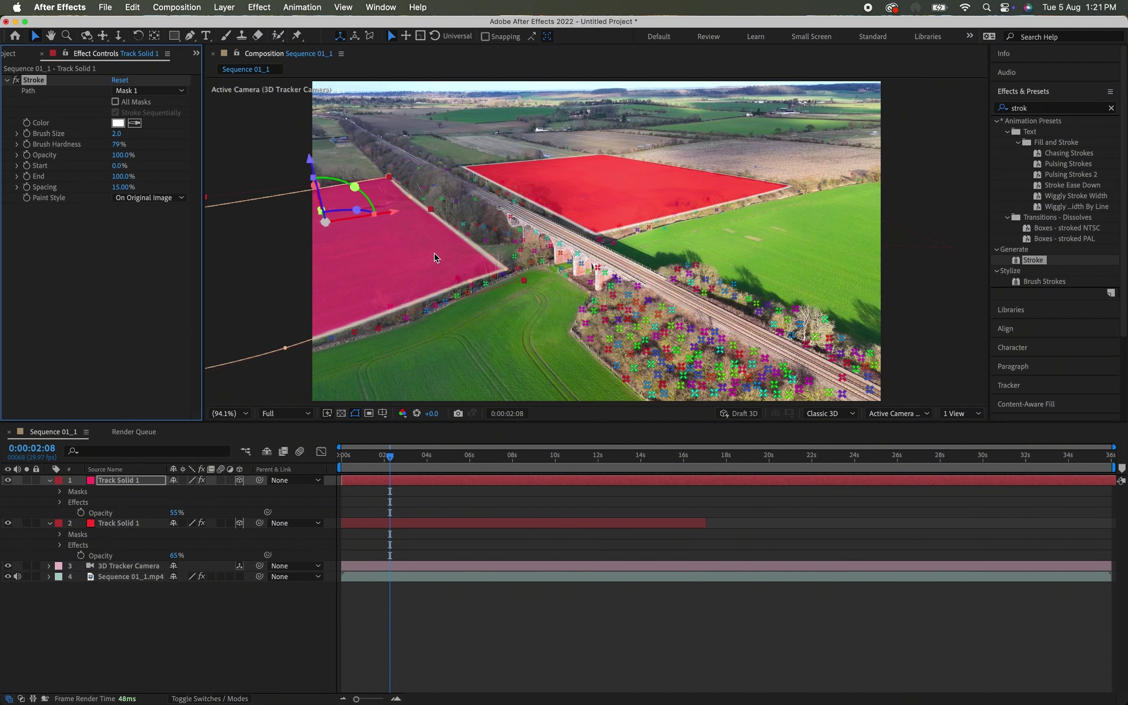
Step: Restore the pink track solid's layer opacity to 100%
left_click(129, 482)
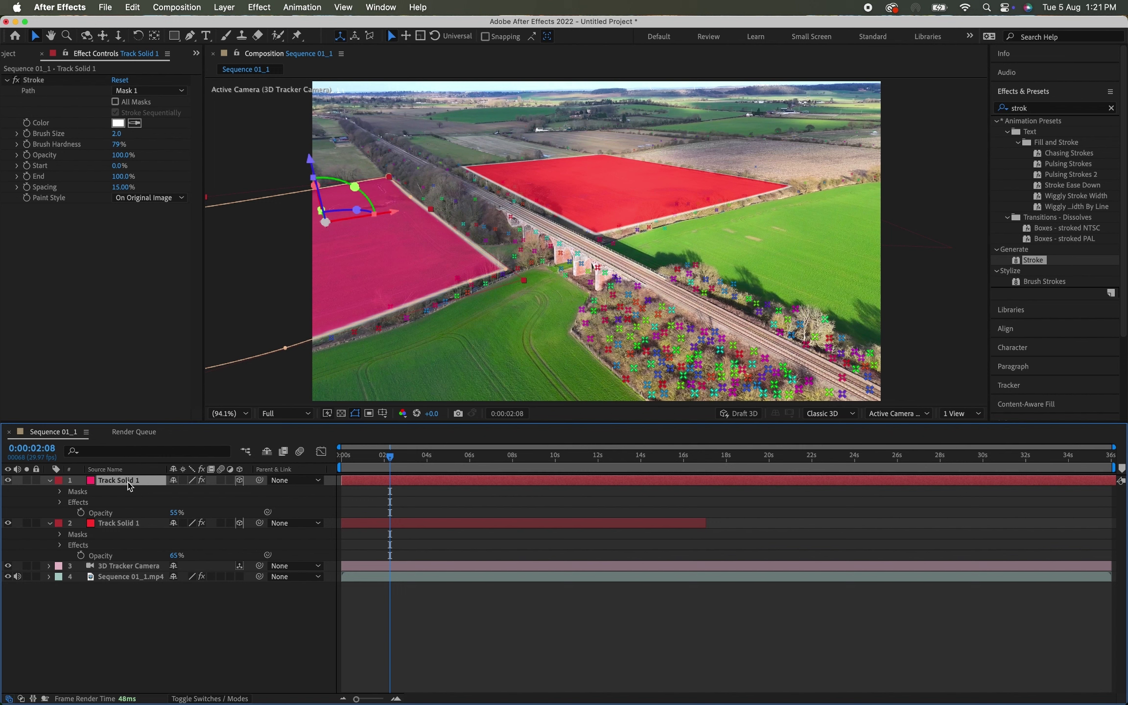
key("super+Left")
key("t")
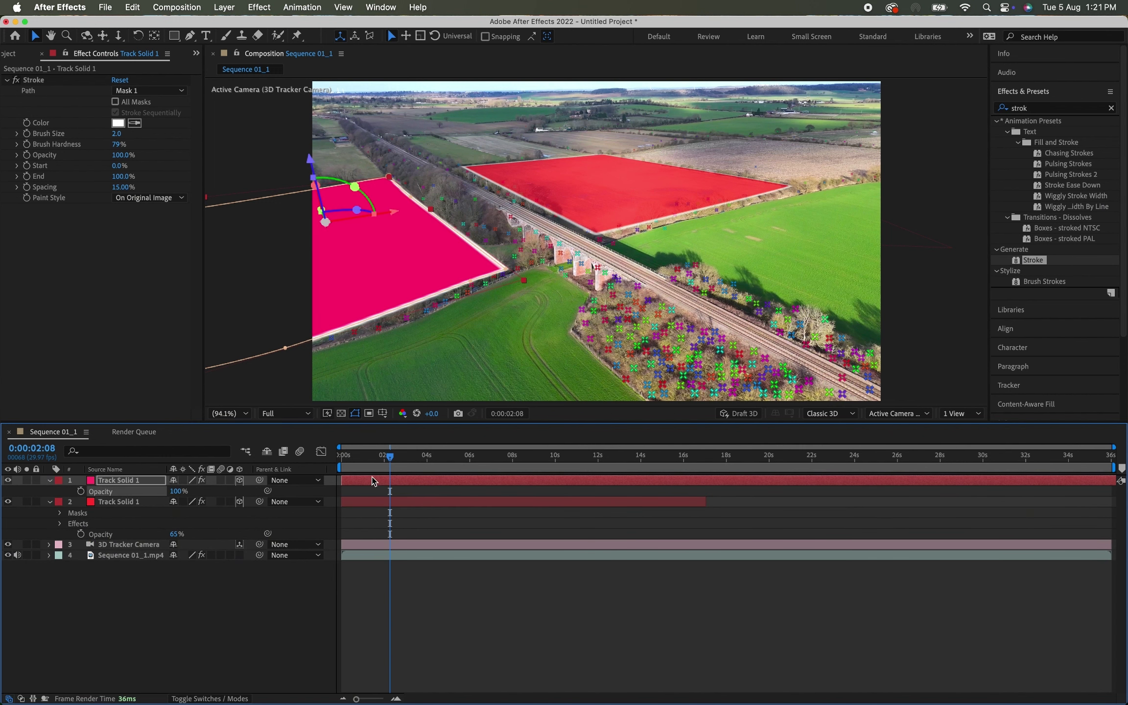
Step: Lower the mask opacity of Mask 1 on the pink solid to 33%
right_click(56, 488)
key("Escape")
left_click(50, 480)
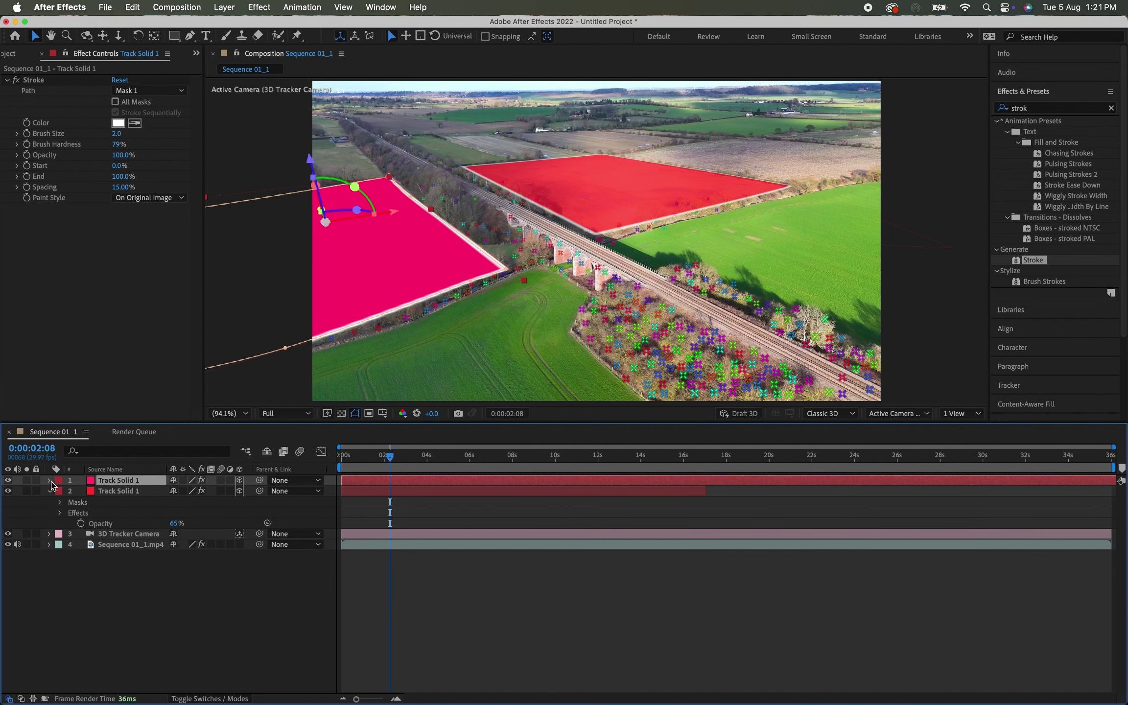
left_click(50, 480)
left_click(61, 492)
left_click(60, 524)
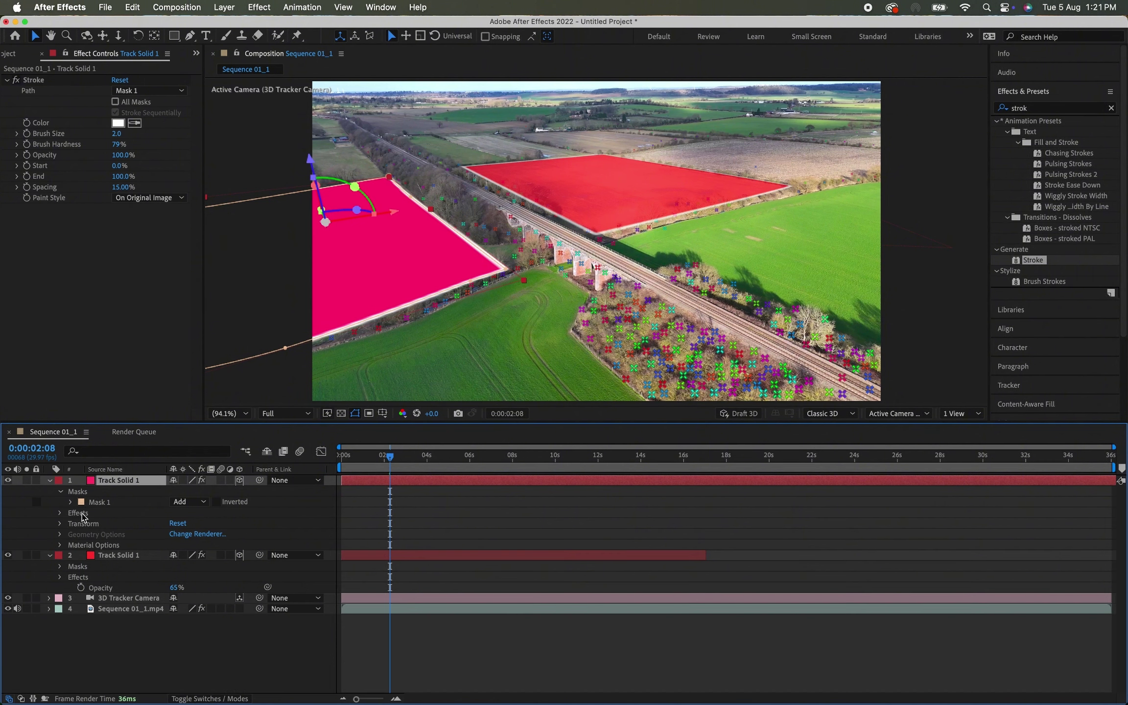
left_click(71, 503)
left_click_drag(175, 534, 131, 535)
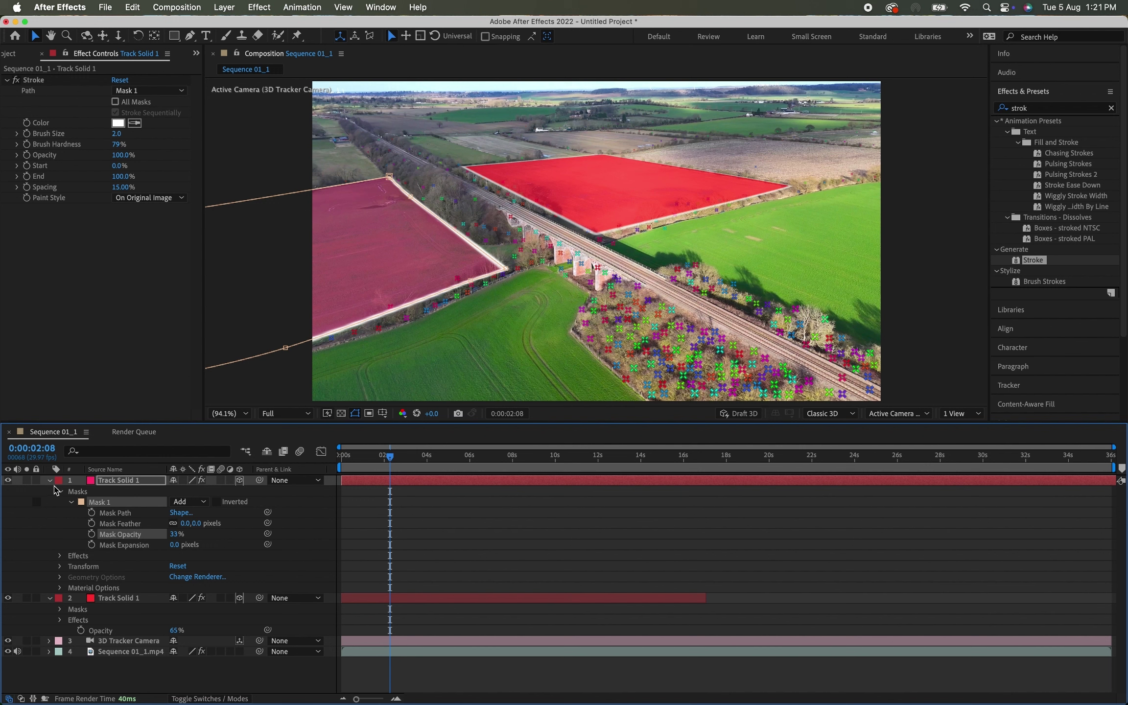
Step: Set the red track solid's layer opacity to 100% and the opacity of its Mask 1 to 48%
left_click(50, 480)
left_click(59, 503)
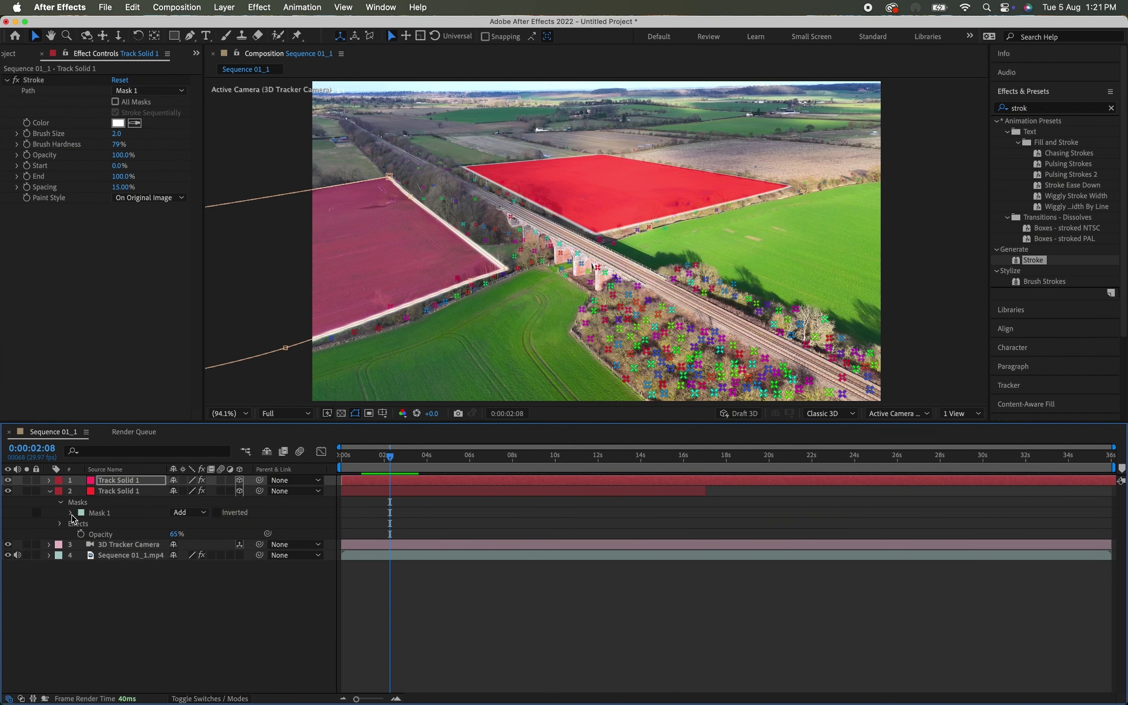
left_click(182, 538)
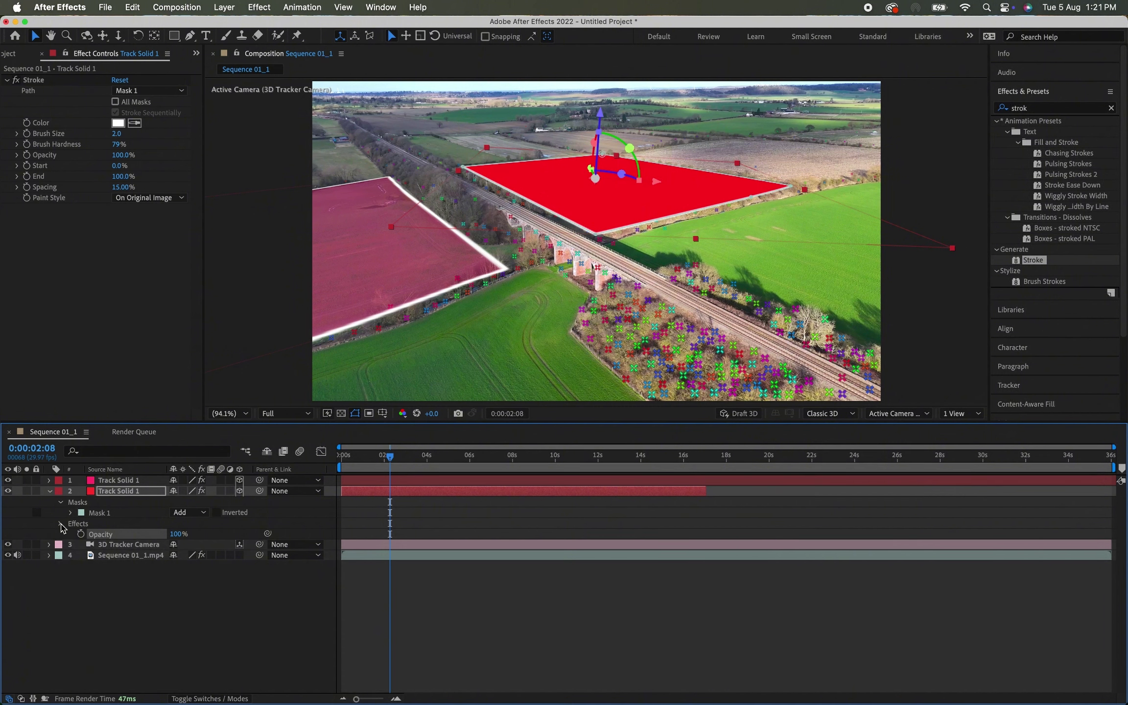
left_click(71, 513)
left_click_drag(175, 545, 139, 545)
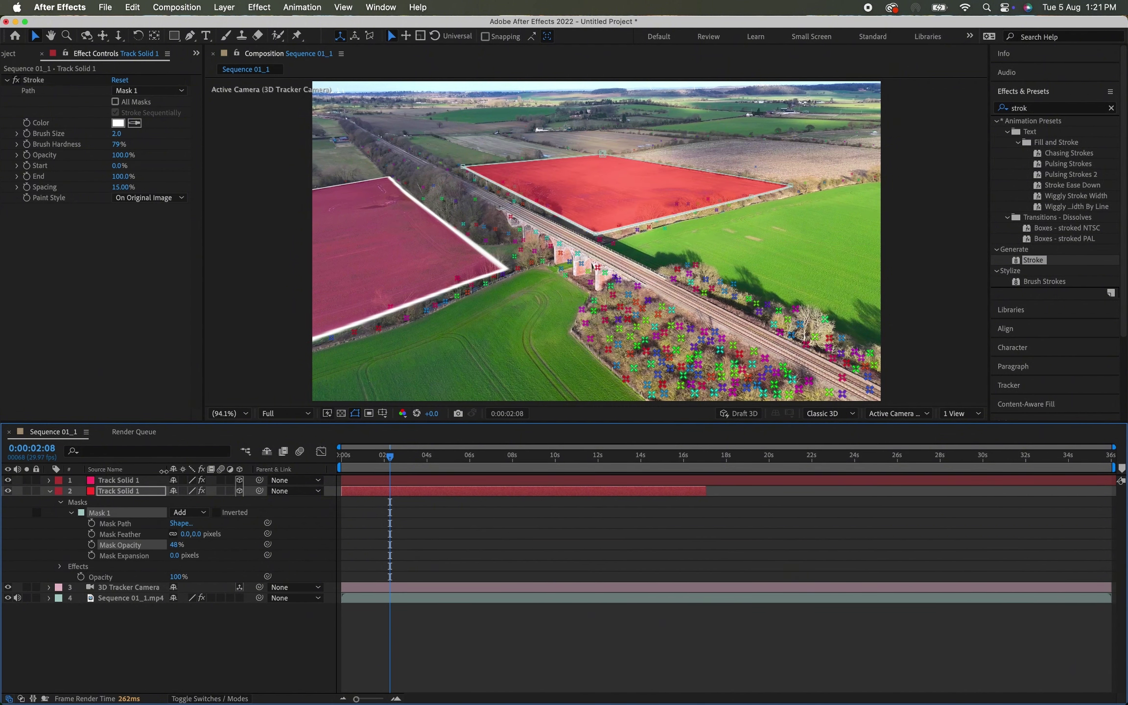
Step: Set the red solid's stroke brush size to 1.3 and brush hardness to 85%, and preview from the start
mouse_move(116, 134)
left_mouse_down()
mouse_move(103, 131)
mouse_move(161, 154)
left_mouse_up()
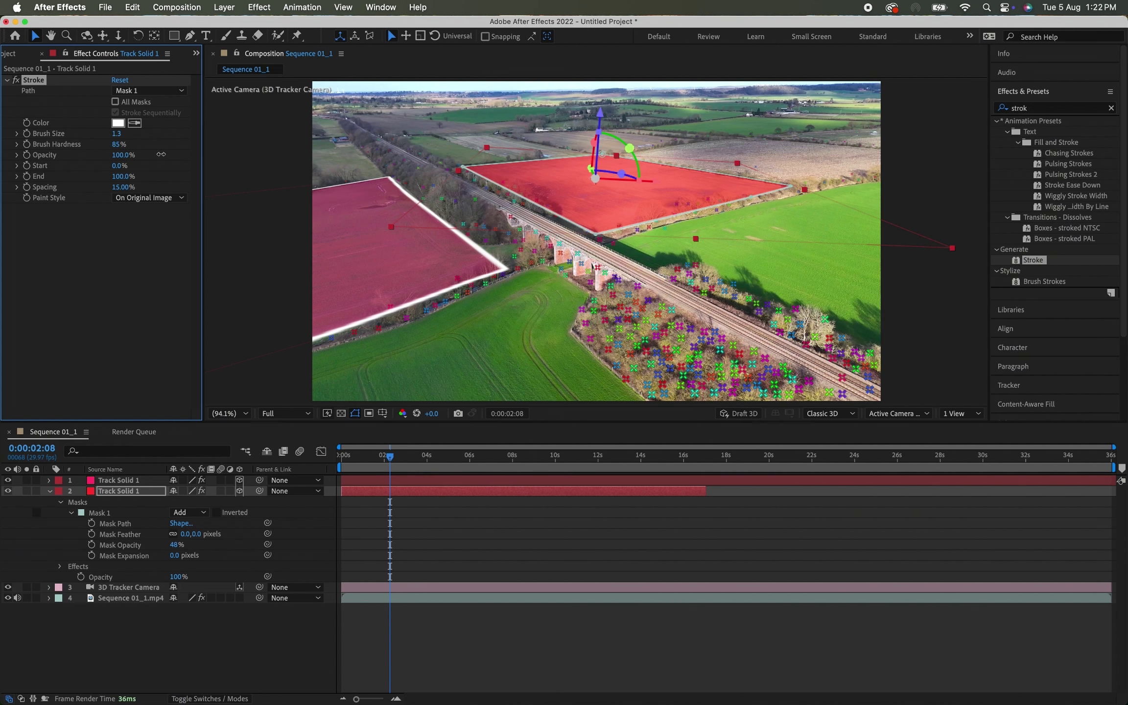
left_click(317, 446)
key("Home")
key("space")
key("space")
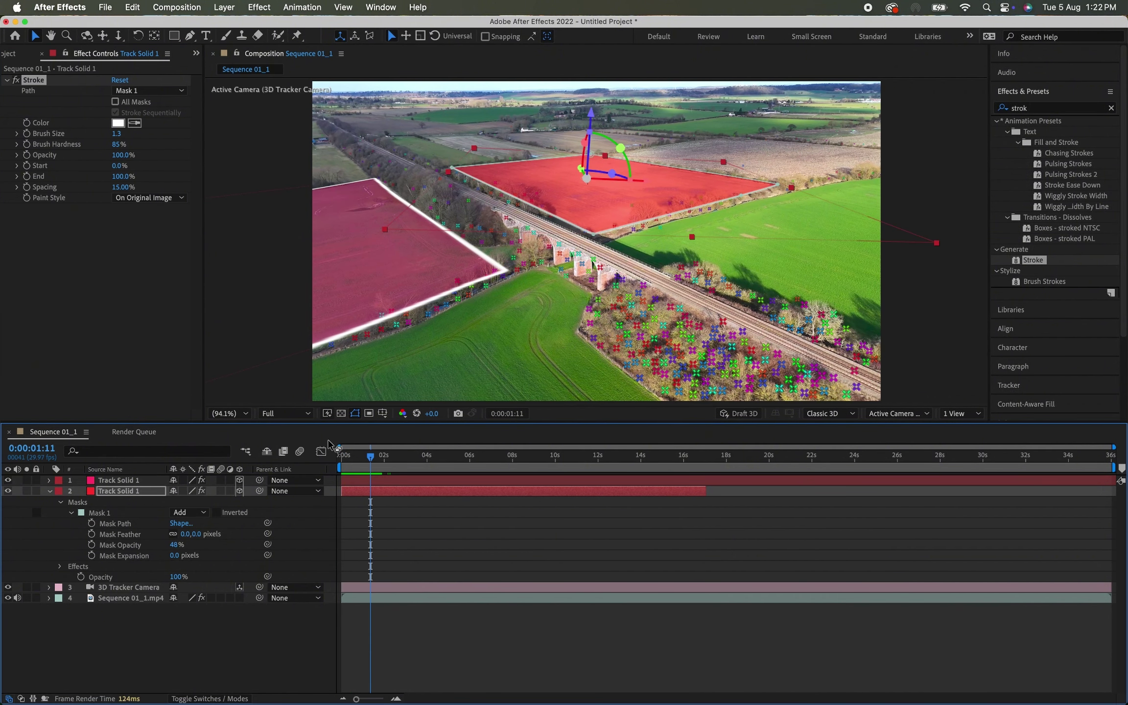
Step: Collapse the red solid's mask and layer properties and preview the overlays through about two seconds
left_click(71, 512)
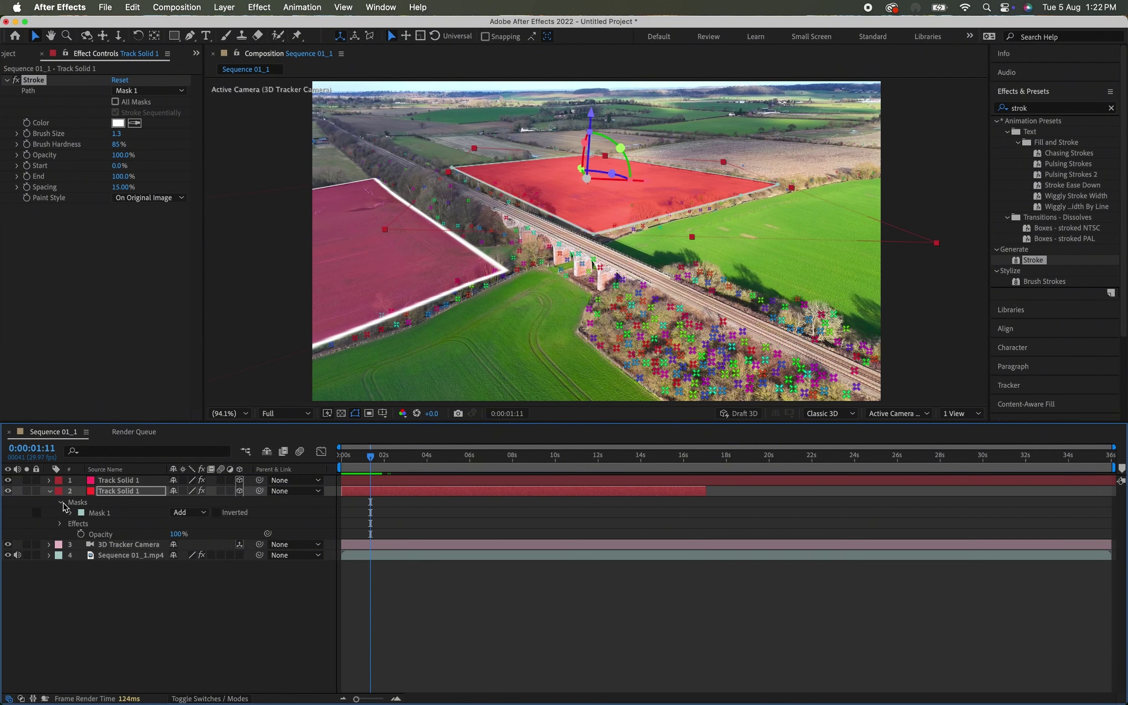
left_click(59, 502)
left_click(49, 491)
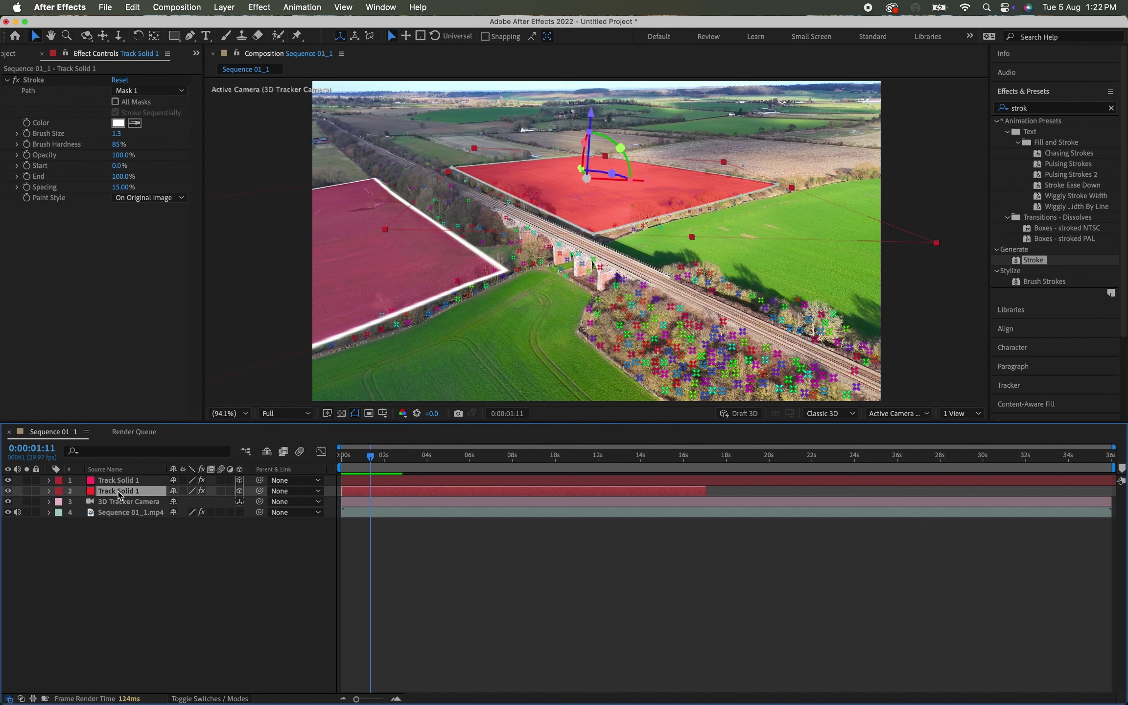
key("space")
key("space")
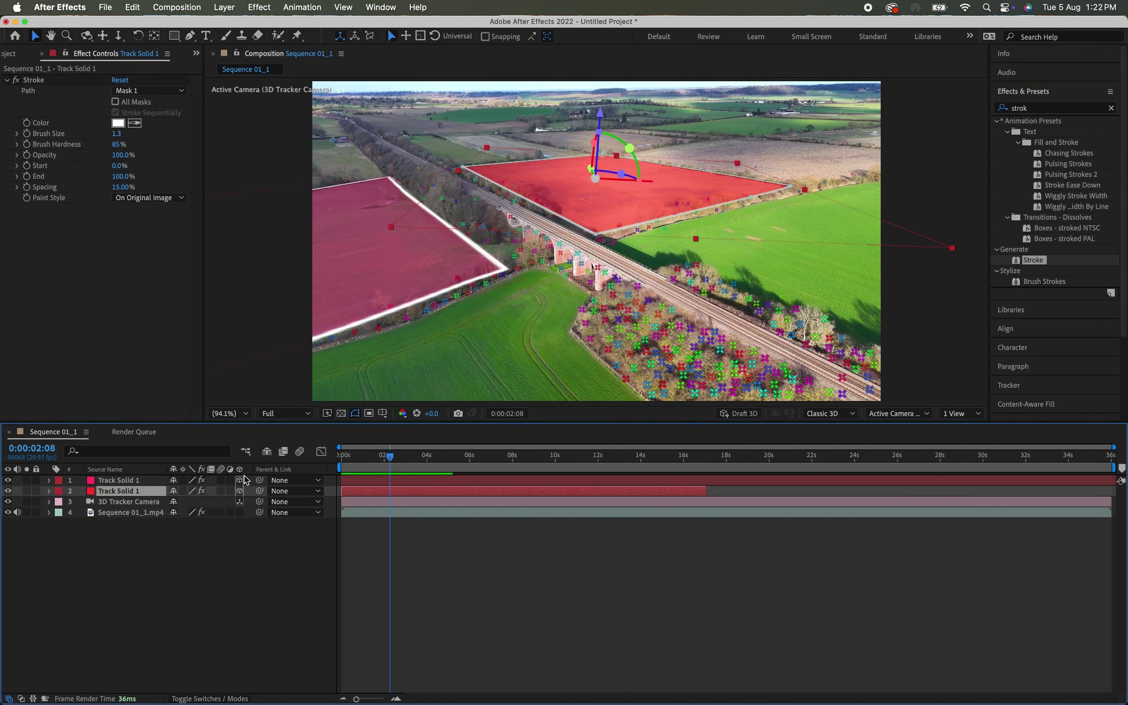
Step: Change the red solid's stroke color to black and set its stroke spacing to 0%
left_click(118, 123)
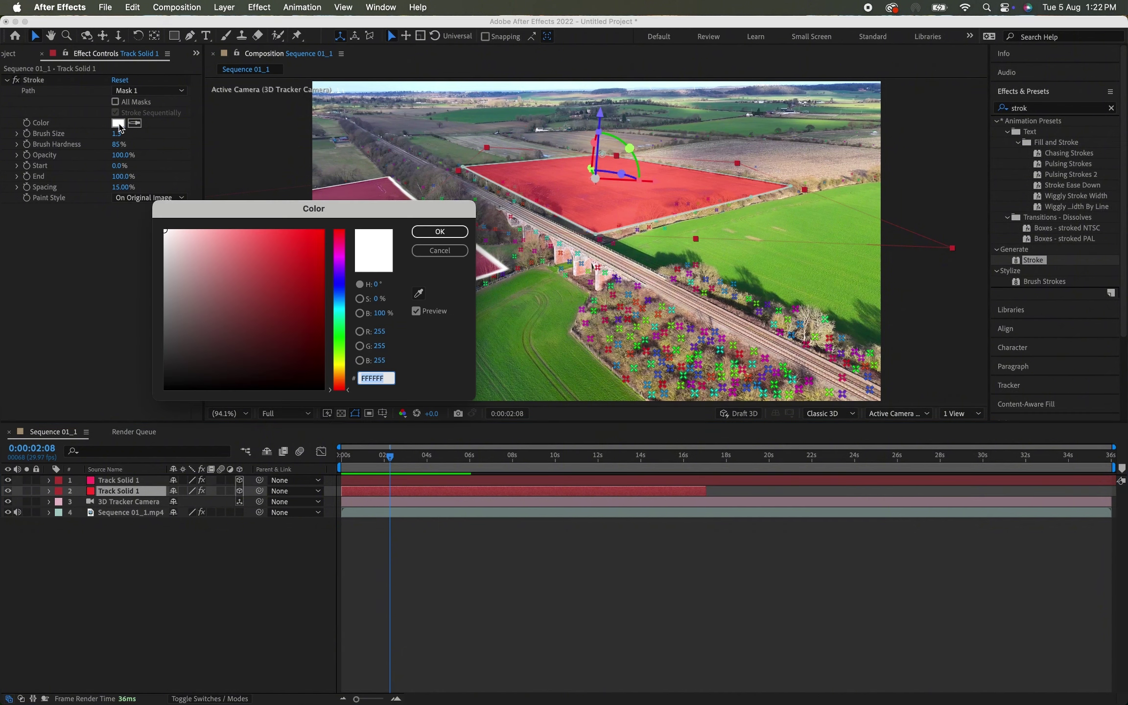
left_click_drag(296, 252, 321, 388)
left_click(439, 235)
key("space")
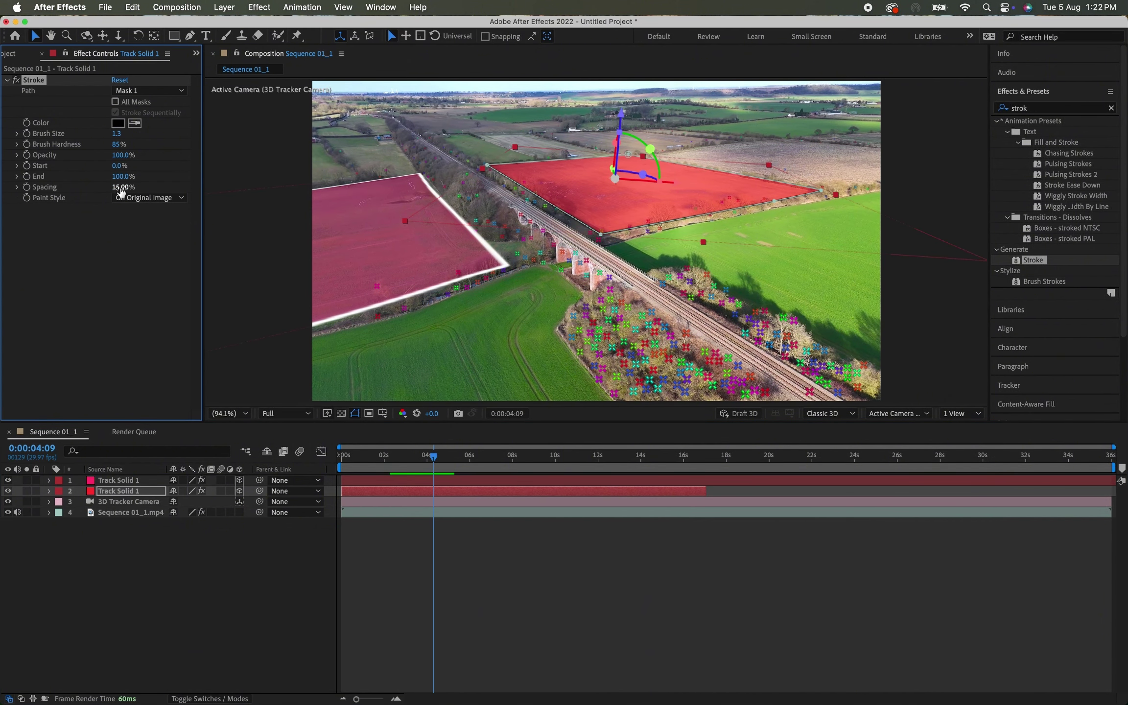
left_click_drag(122, 187, 65, 187)
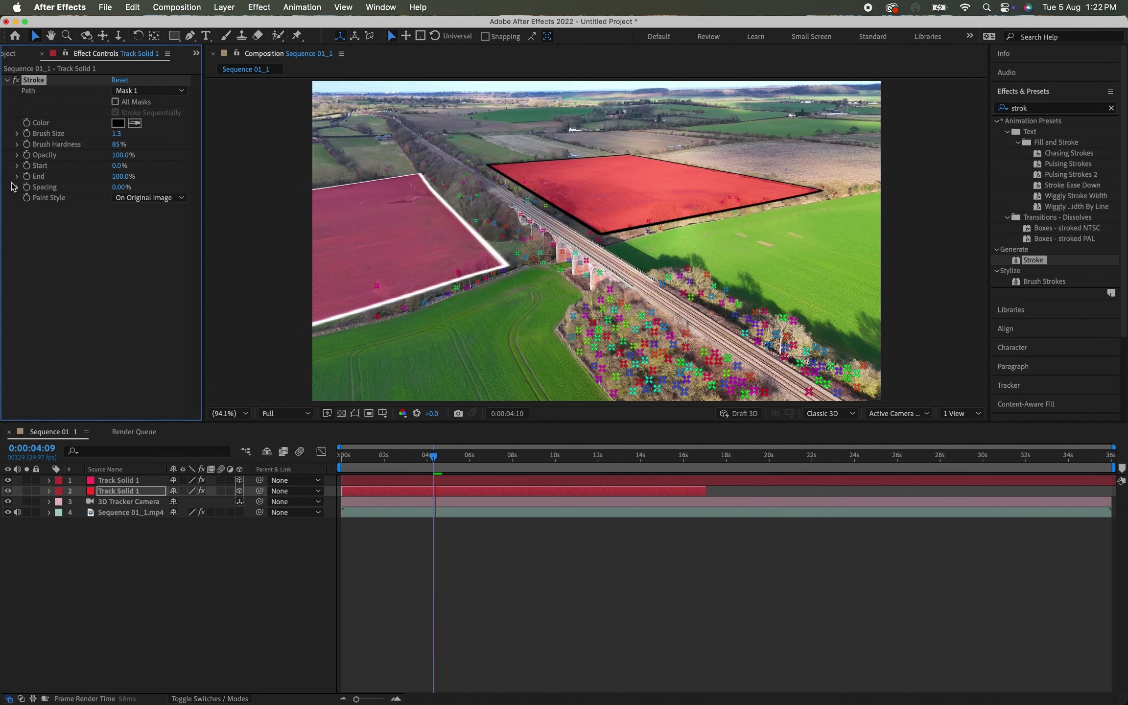
Step: Preview the overlays and try stroke brush sizes of 1.1, 5 and 0.5 on the red solid
key("space")
key("space")
left_click_drag(116, 133, 116, 134)
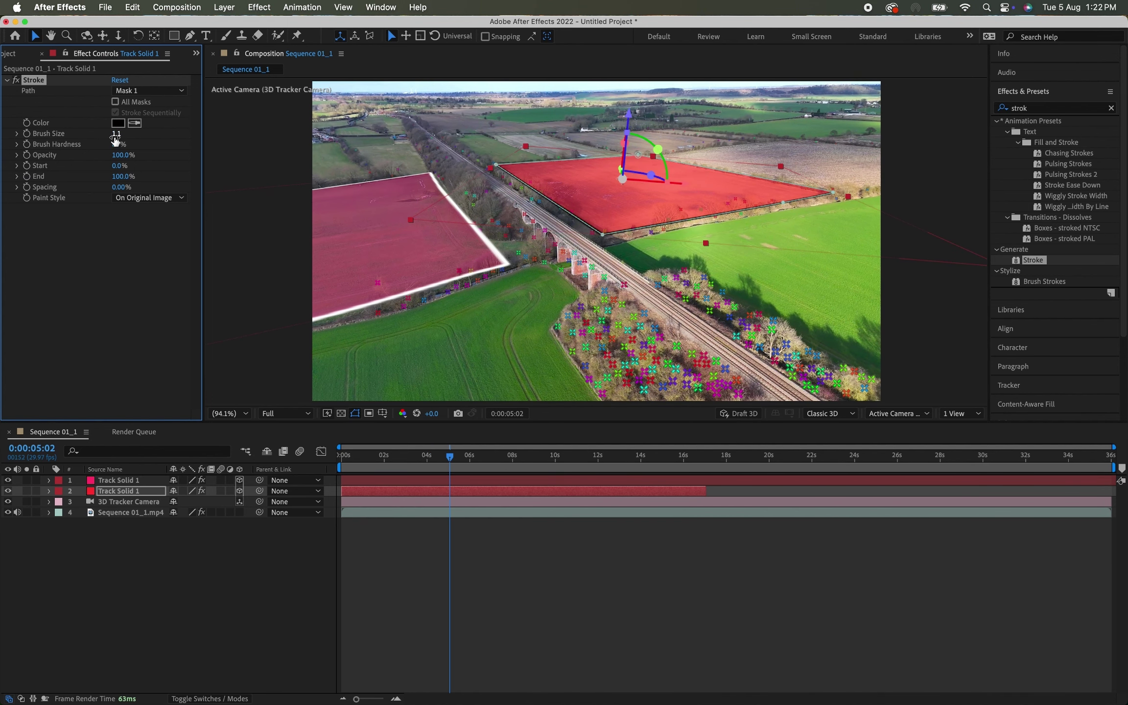
key("space")
left_click(116, 134)
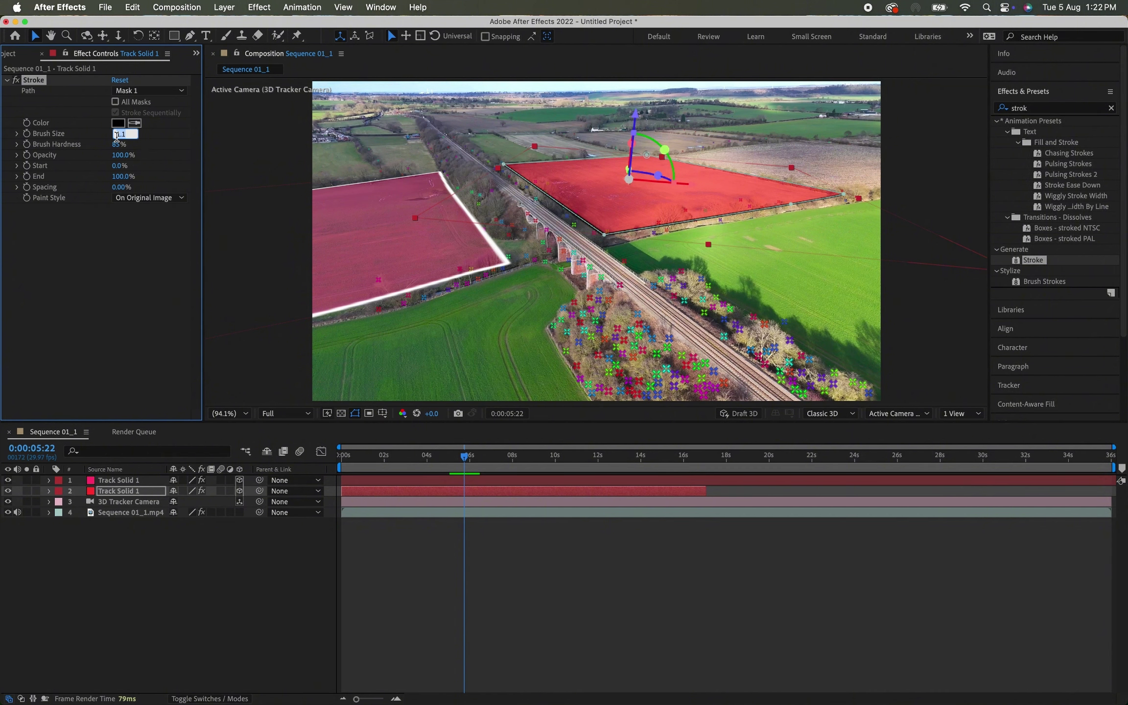
type("05")
key("Return")
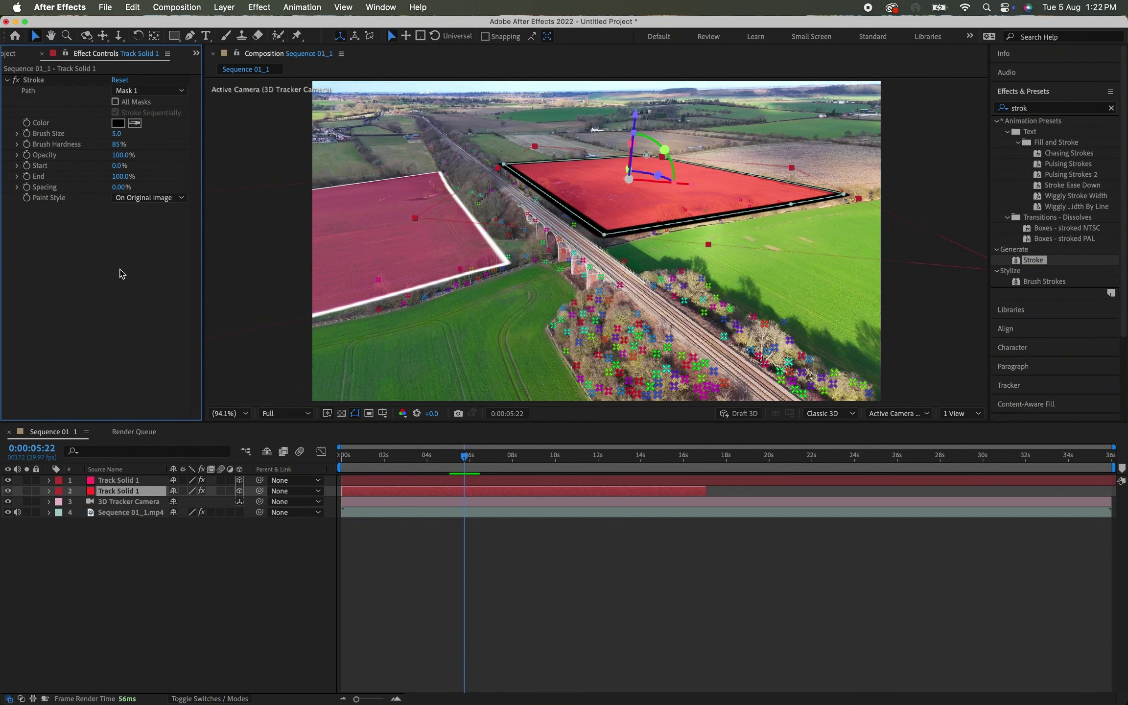
left_click(118, 135)
type("5")
key("Return")
key("space")
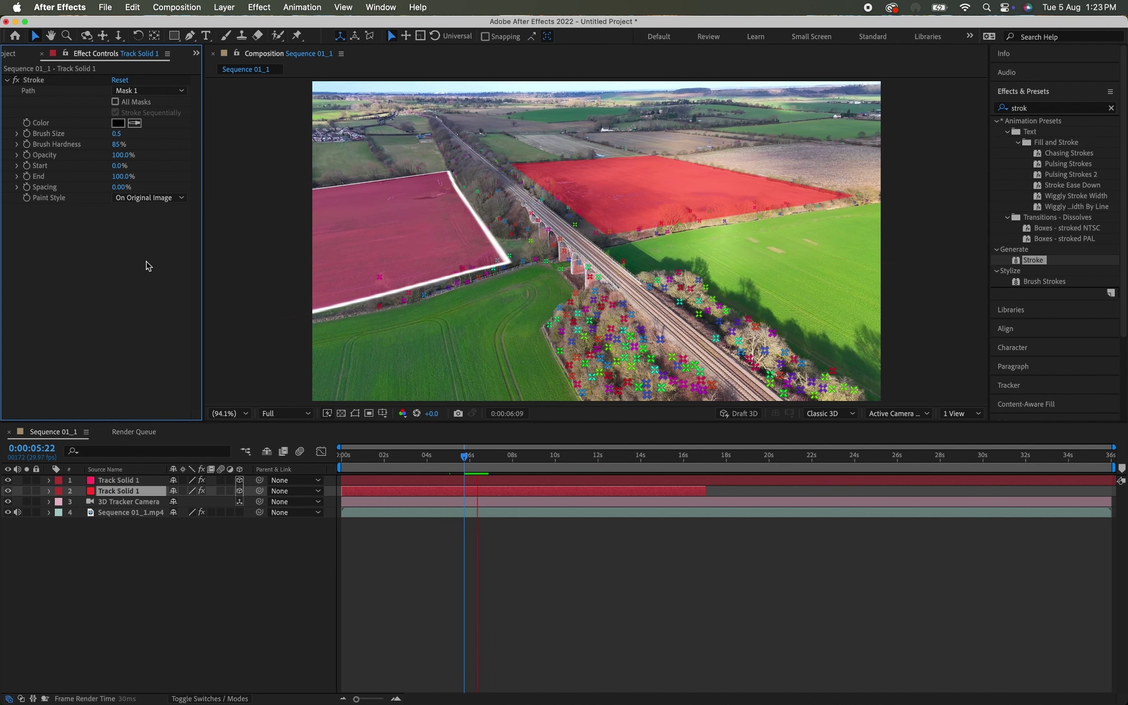
Step: Set the red solid's stroke brush size to 1.0, preview the overlays from the start and return to the first frame
left_click(120, 134)
type("1")
key("Return")
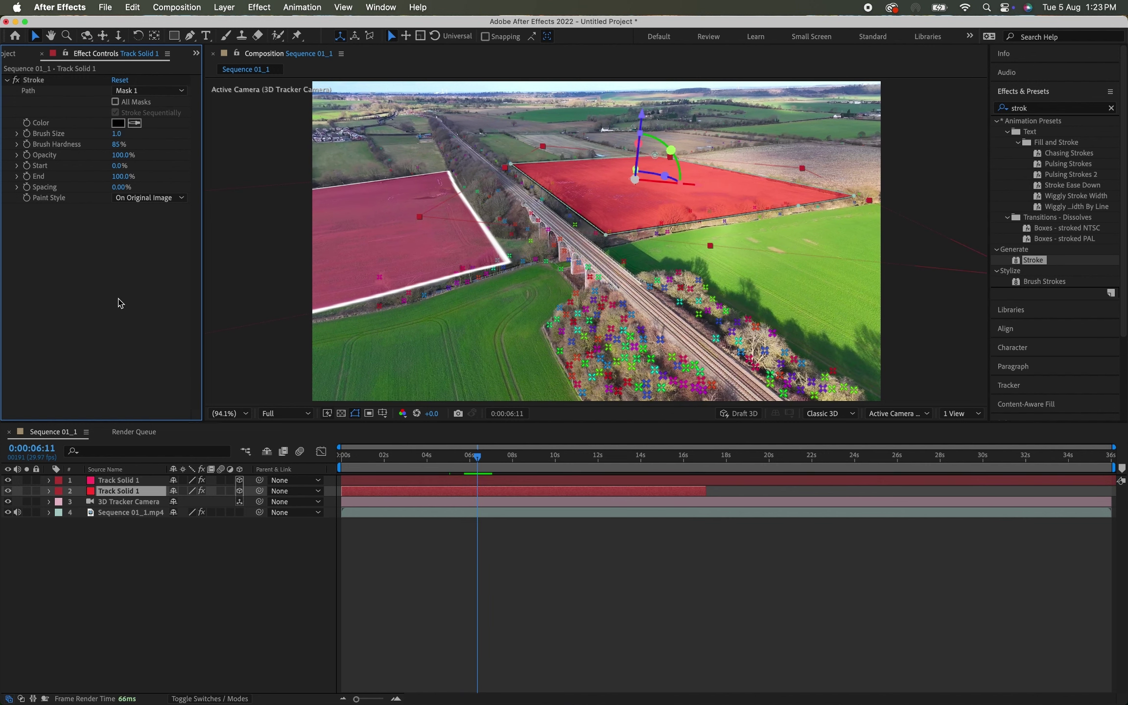
left_click_drag(478, 449, 792, 449)
key("Home")
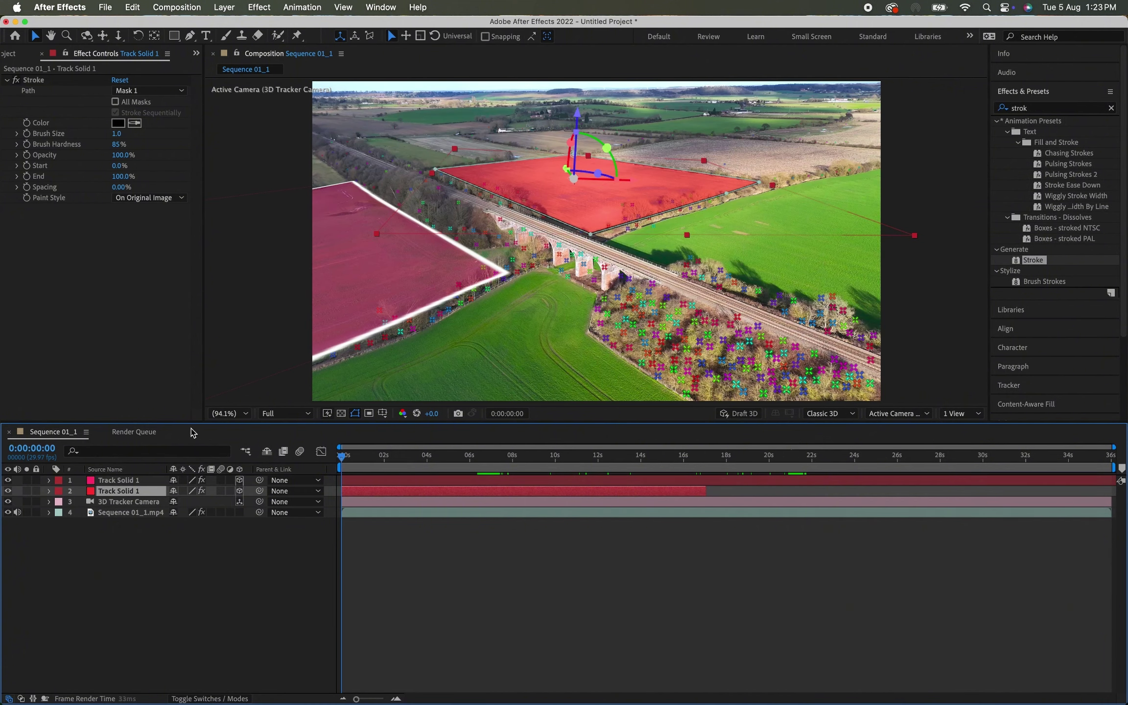
key("space")
key("space")
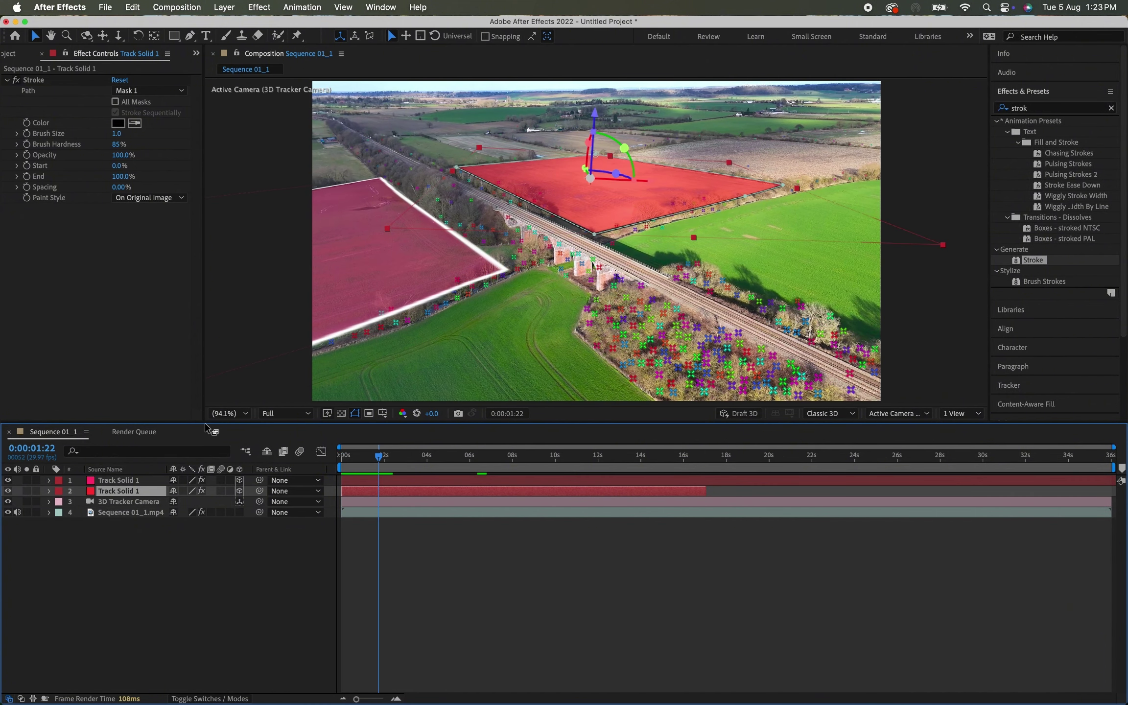
key("Home")
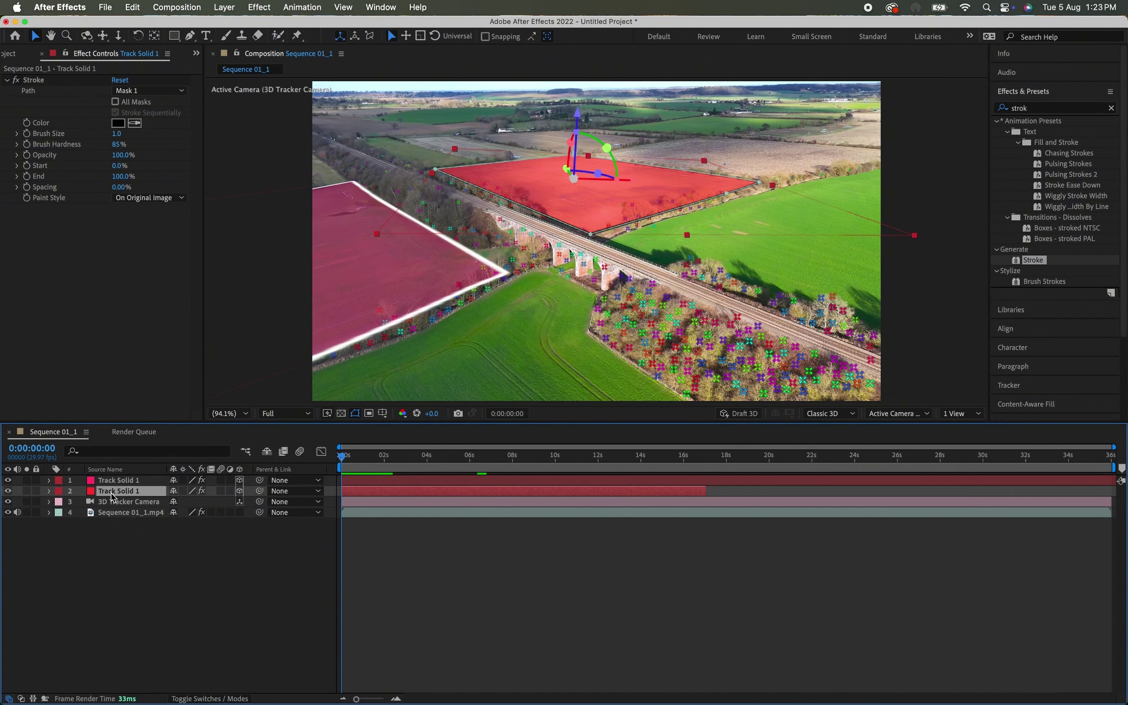
Step: Try keyframing and adjusting the red solid's scale at the first frame
key("s")
left_click(81, 502)
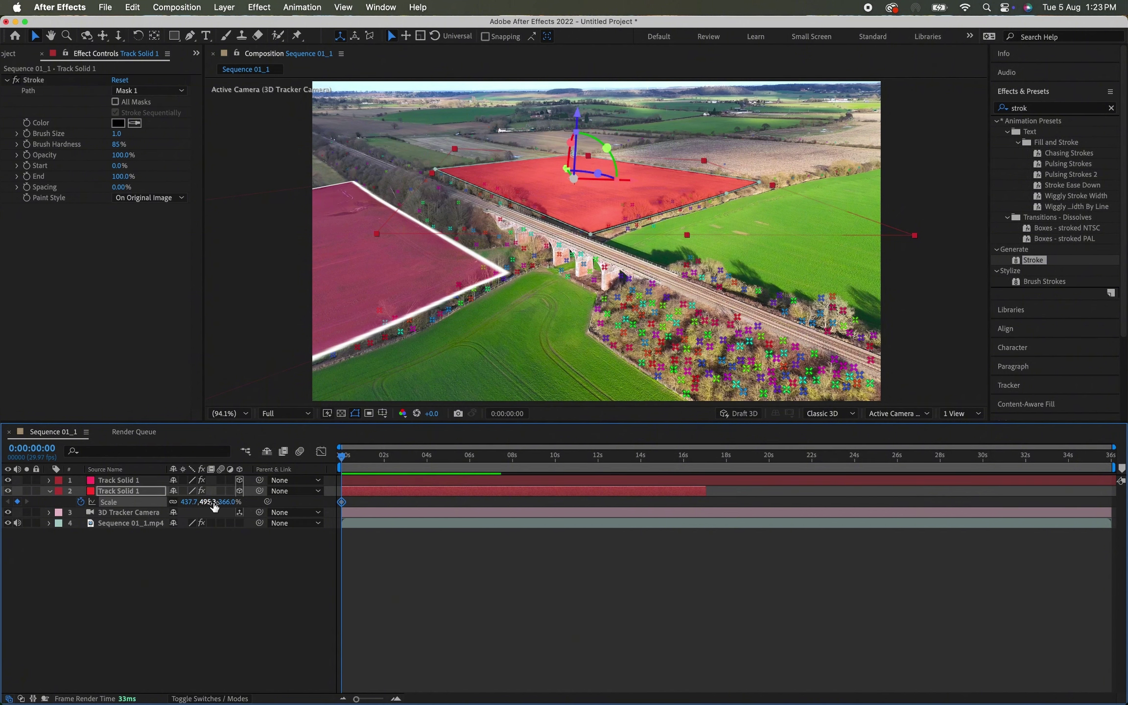
mouse_move(211, 502)
left_mouse_down()
mouse_move(276, 480)
mouse_move(220, 507)
left_mouse_up()
key("super+z")
key("super+z")
left_click_drag(578, 115, 581, 110)
left_click(131, 495)
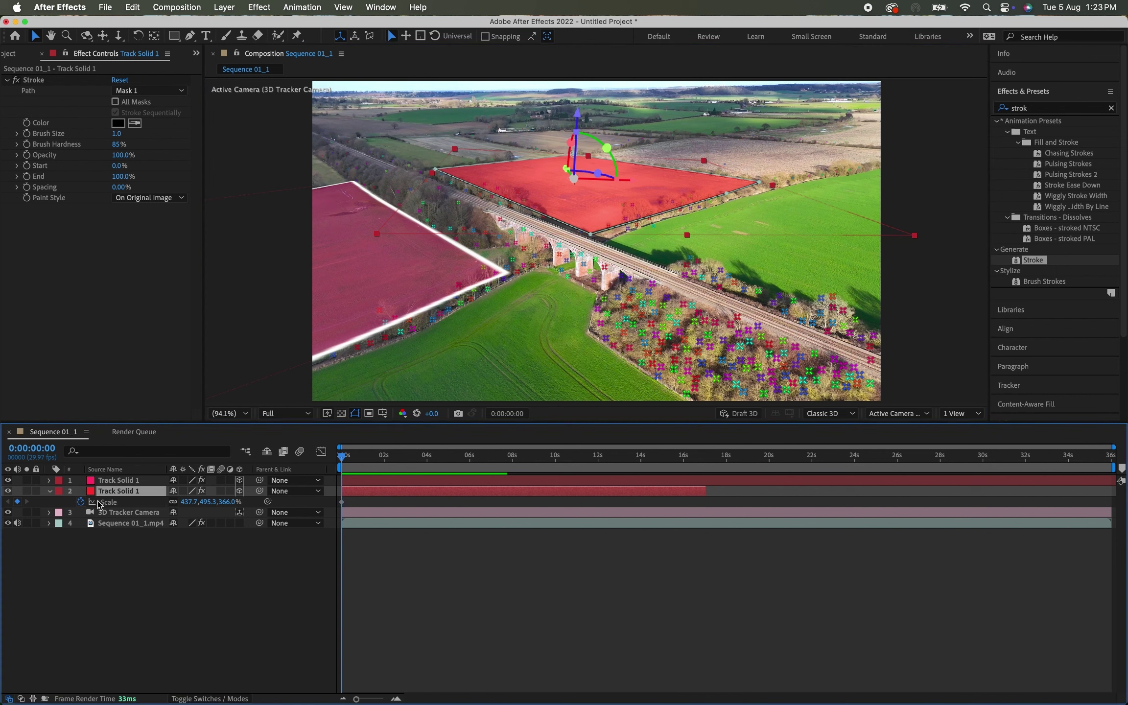
left_click(101, 502)
Step: Keyframe the red solid's position at 894.0, 91.8, 21.5 on the first frame and at 894.0, 324.8, 21.5 at 0:00:00:29
key("p")
key("alt+shift+p")
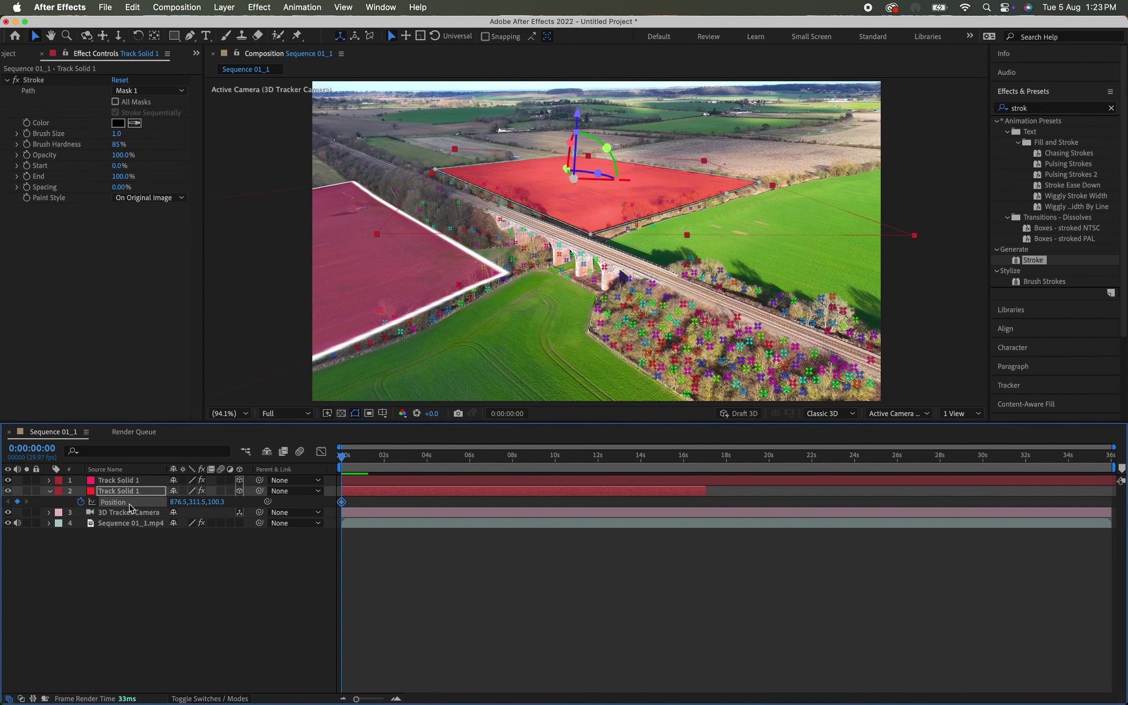
left_click_drag(577, 115, 594, 43)
mouse_move(342, 456)
left_mouse_down()
mouse_move(372, 455)
mouse_move(362, 454)
left_mouse_up()
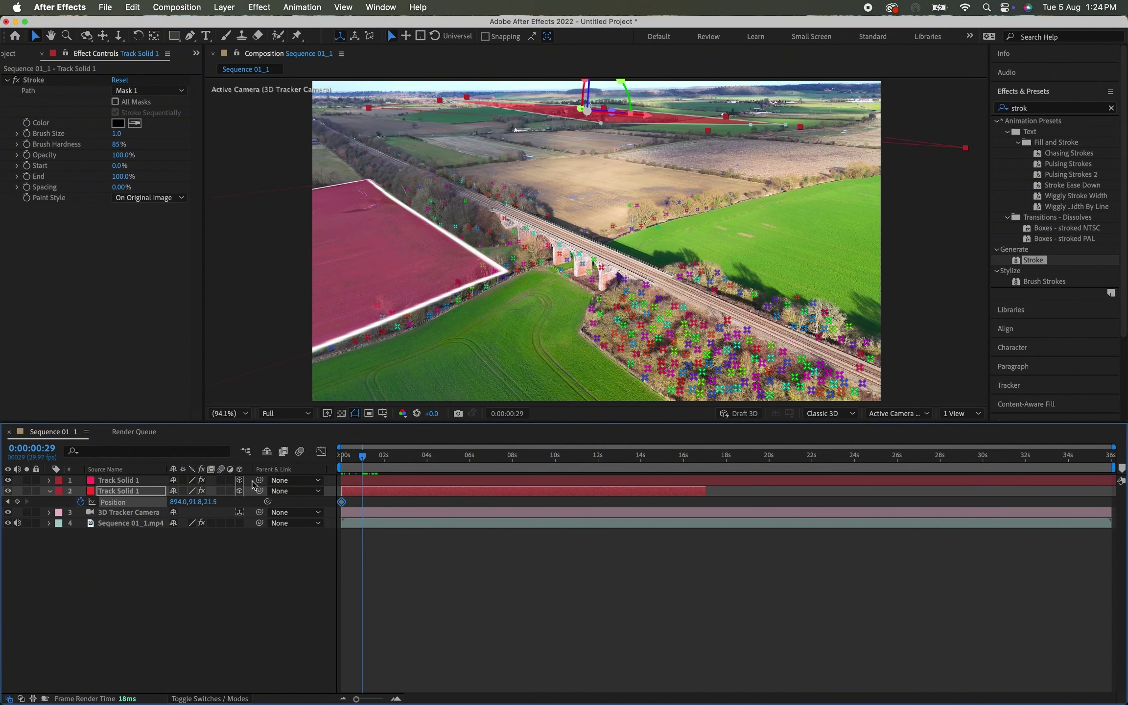
left_click_drag(200, 507, 423, 428)
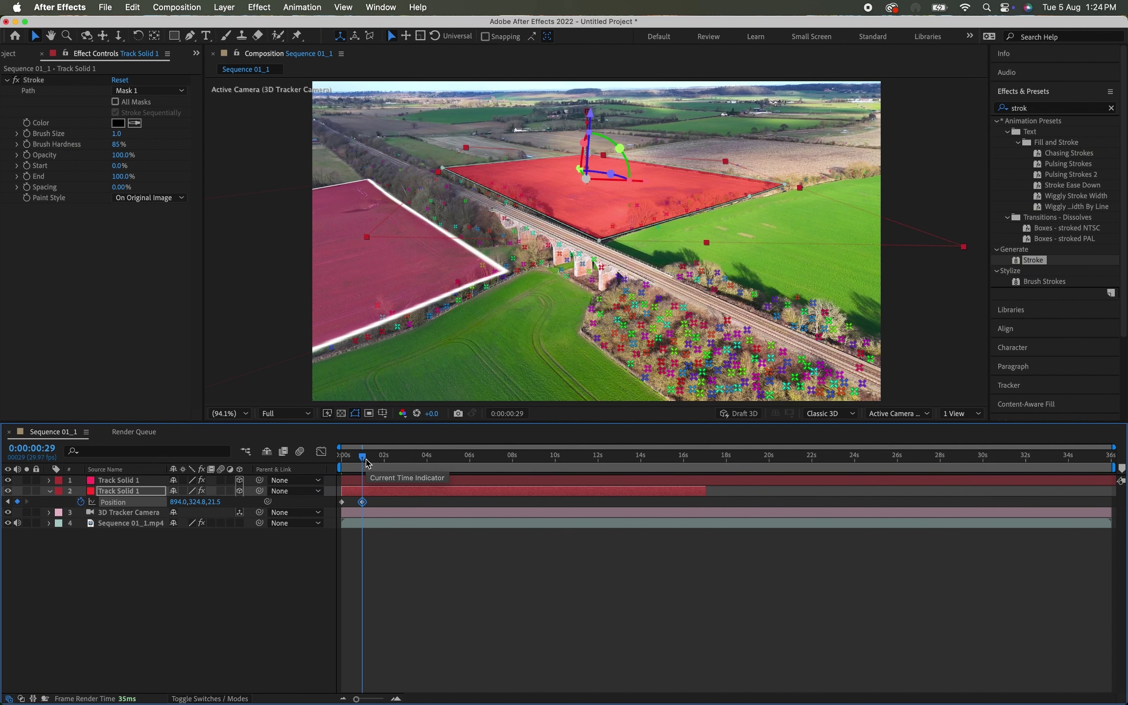
Step: Keyframe the red solid's stroke End from 0% at 0:00:00:29 to 100% at about four seconds, and preview from the start
left_click(28, 177)
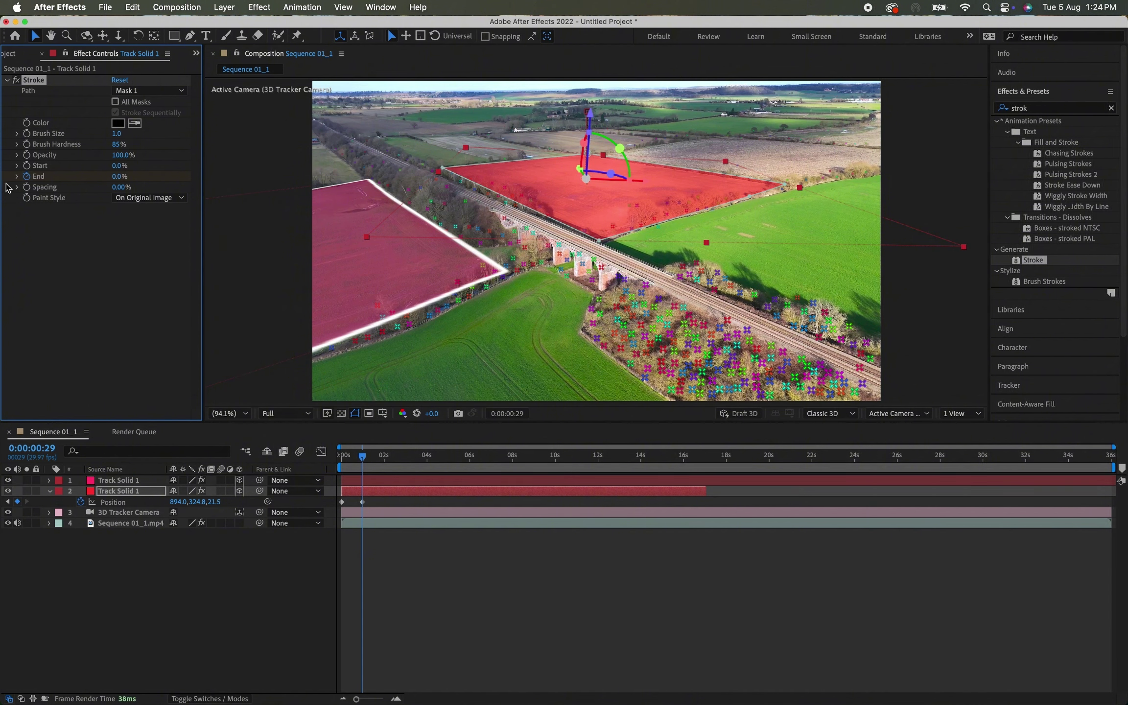
left_click_drag(365, 458, 427, 446)
left_click_drag(119, 176, 438, 182)
key("space")
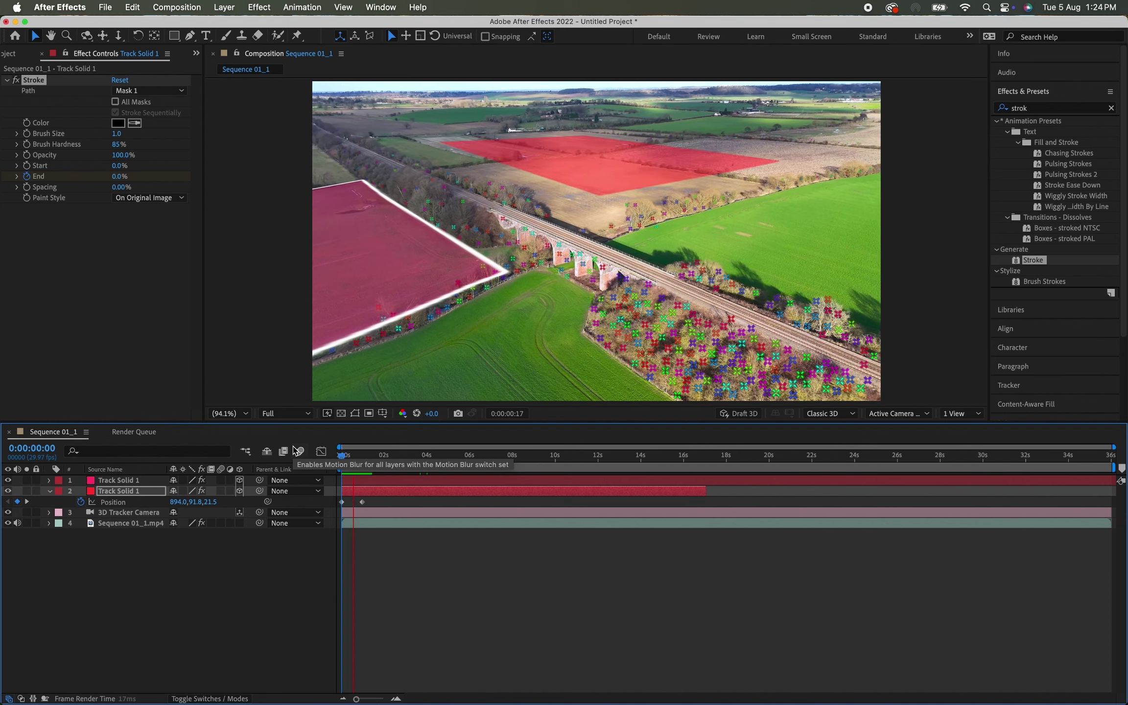
key("space")
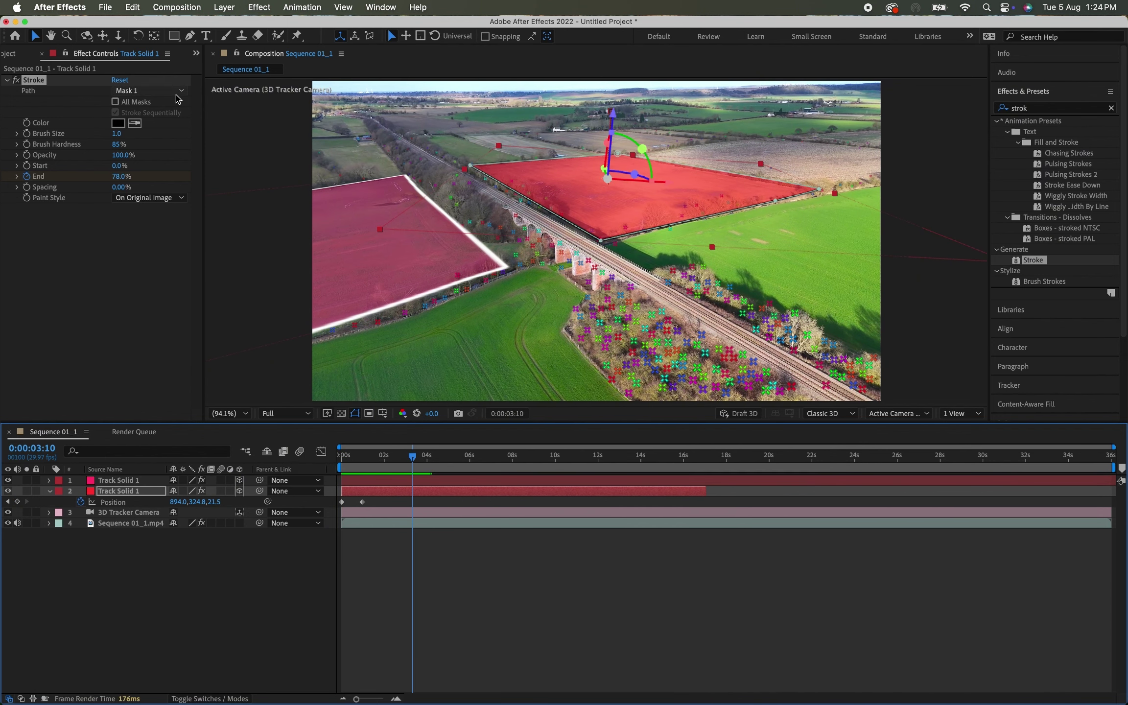
Step: Expand the red solid's Stroke properties in the timeline and try adding a mask reference to its compositing options
left_click(50, 491)
left_click(50, 491)
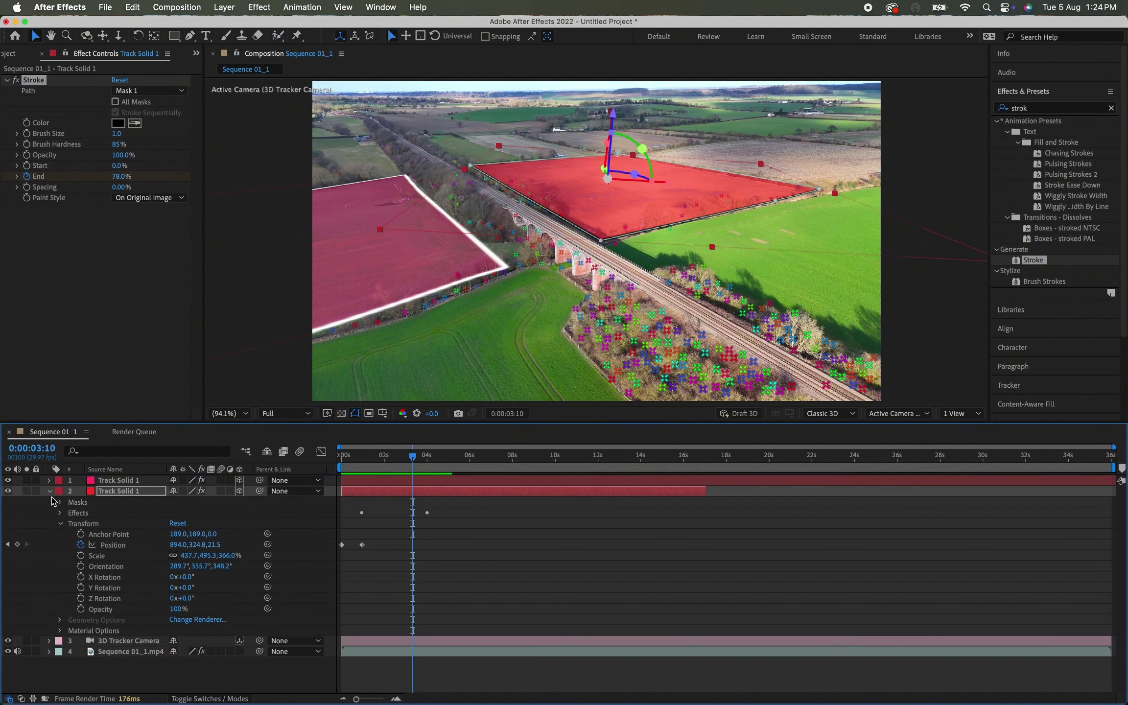
left_click(61, 525)
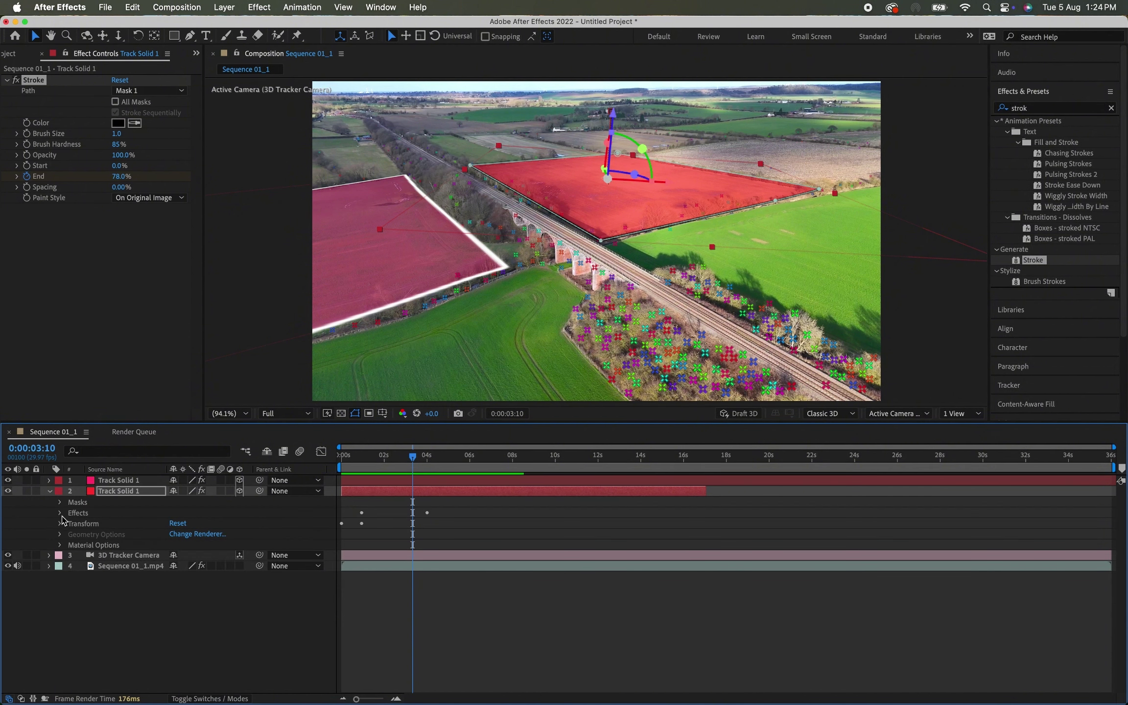
left_click(59, 513)
left_click(70, 523)
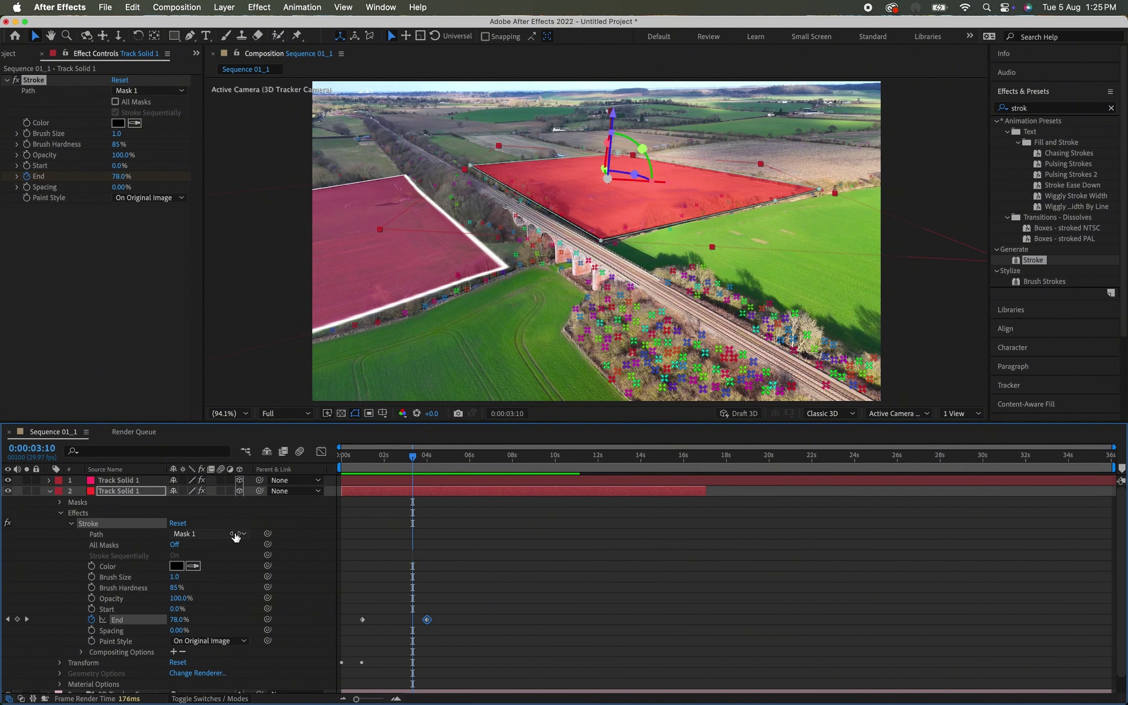
scroll(307, 544, "down", 1)
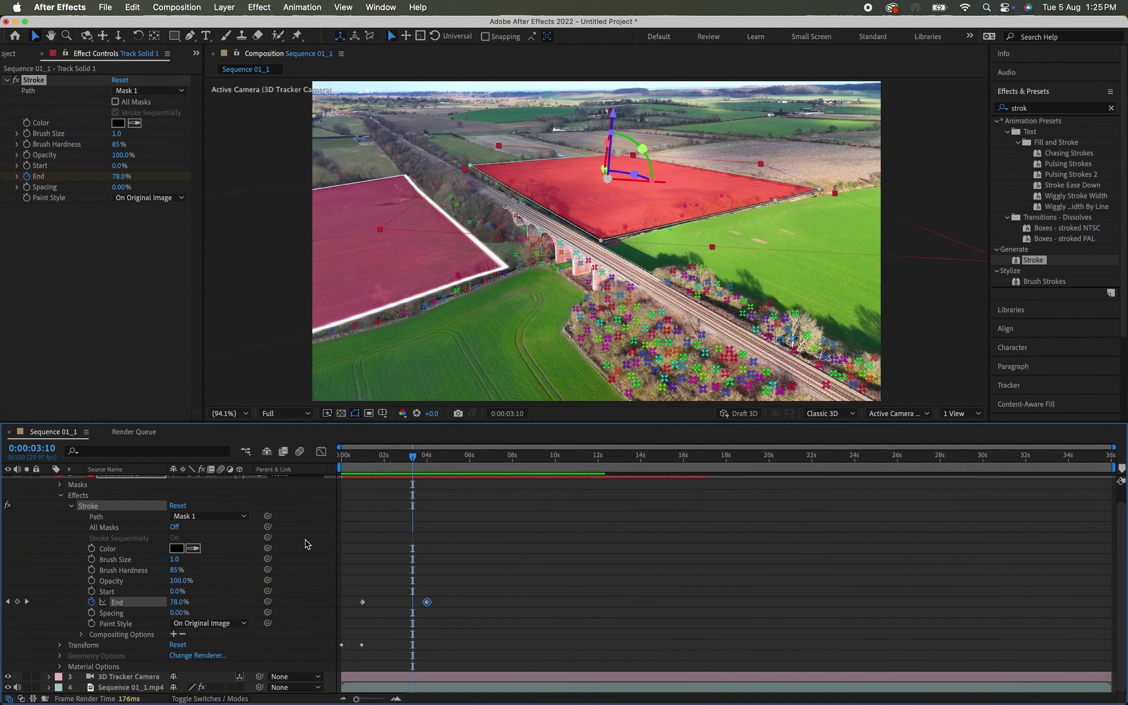
left_click(174, 635)
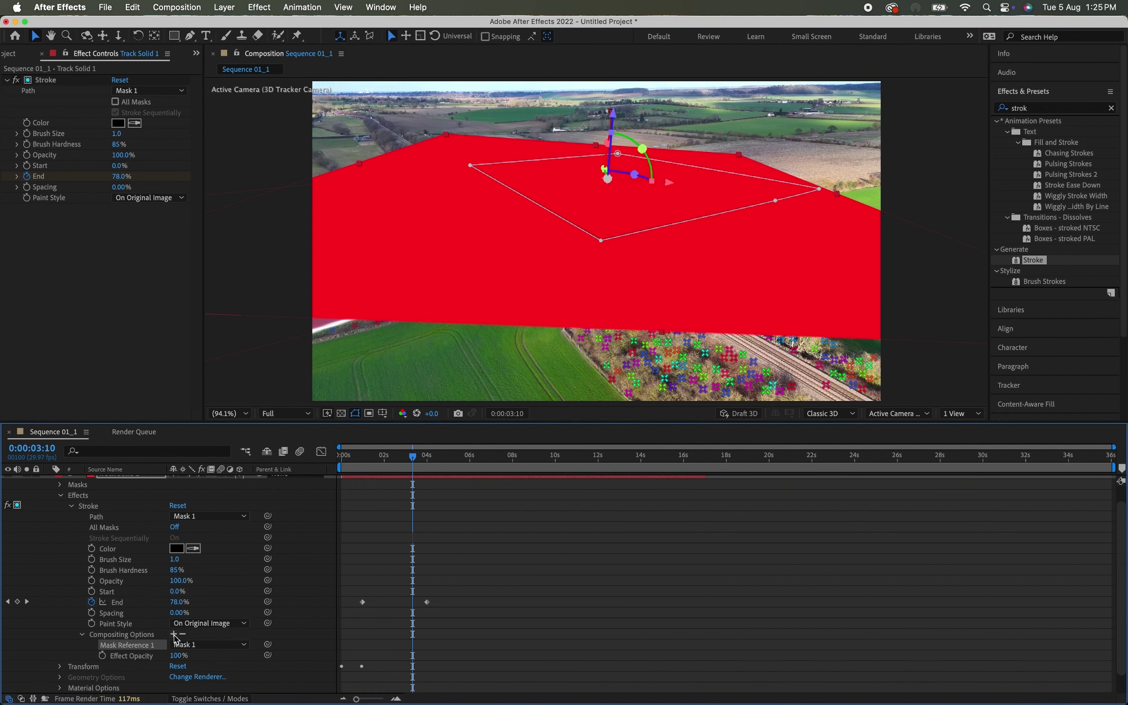
key("super+z")
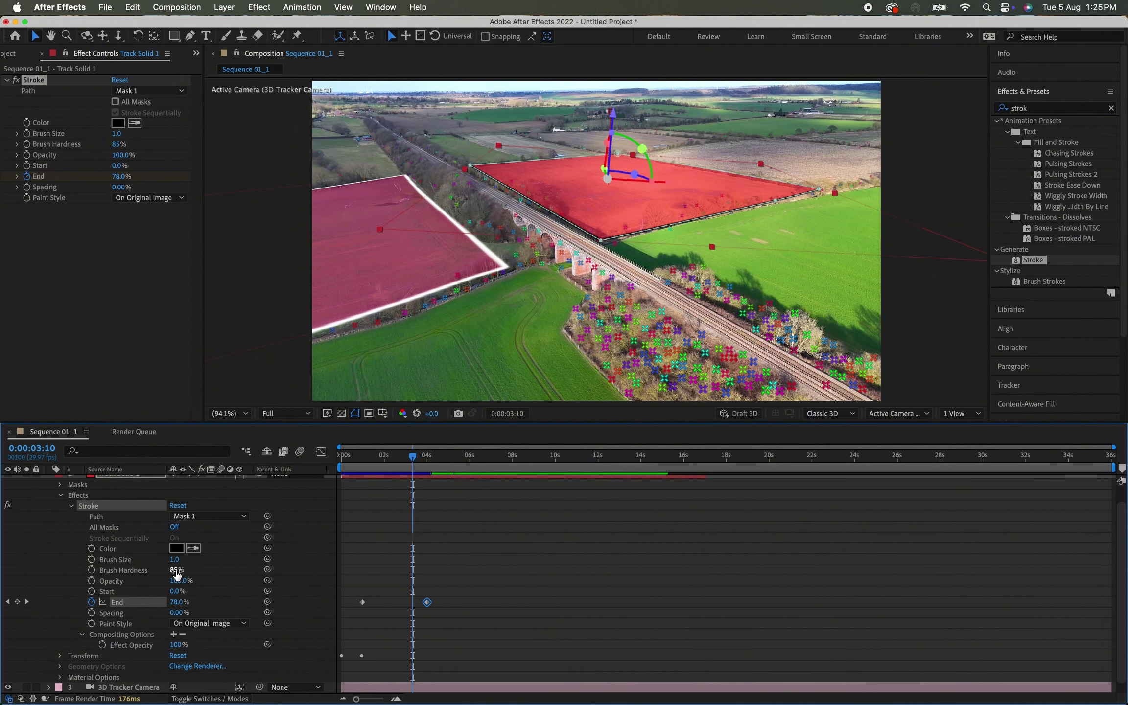
Step: Set the red solid's stroke brush hardness to 100% and preview the outline
left_click_drag(176, 570, 275, 566)
key("space")
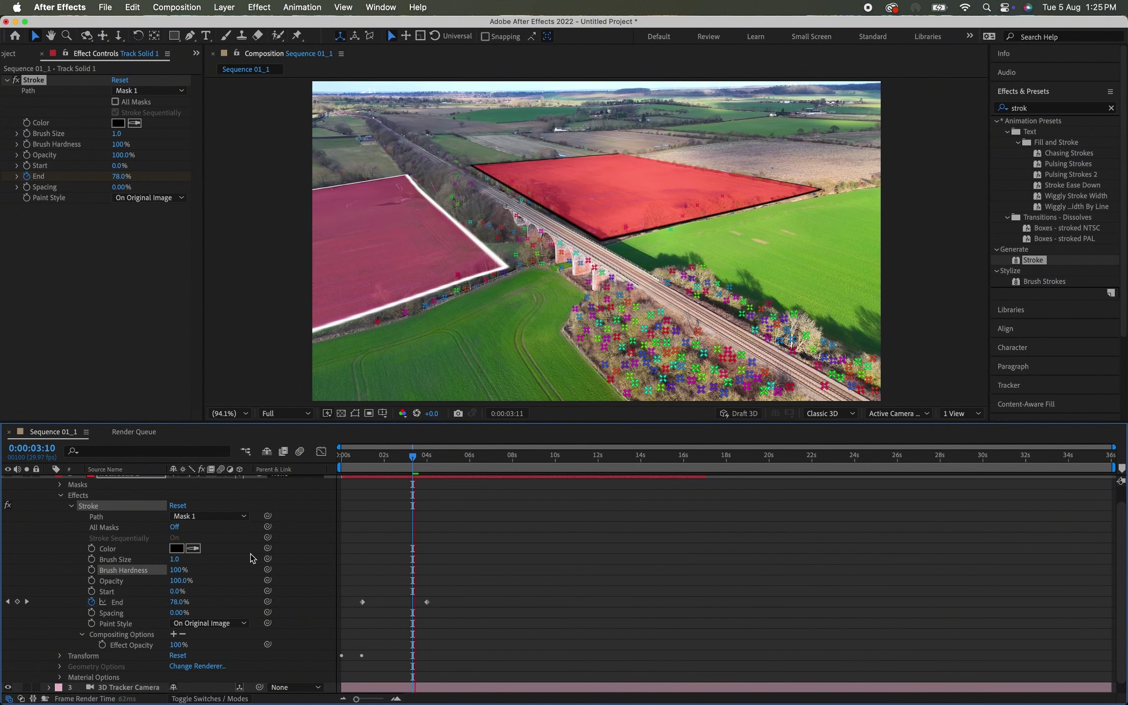
scroll(249, 562, "down", 1)
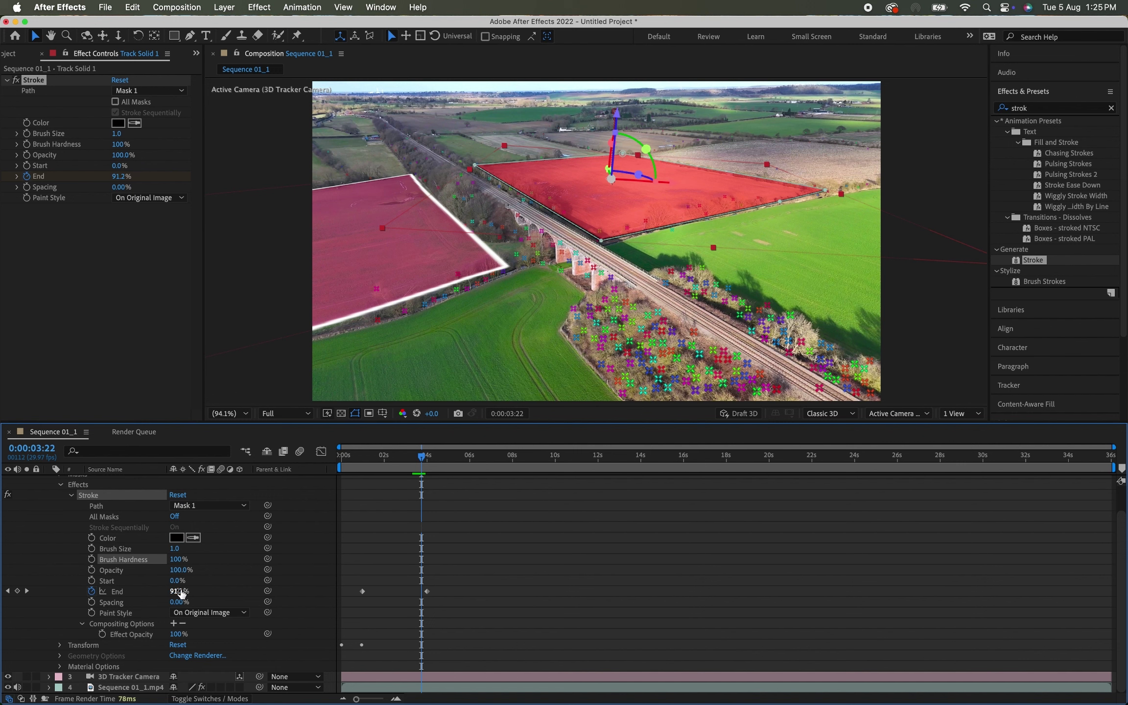
Step: Examine the red solid's mask mode, Mask 1 settings and transform properties in the timeline
scroll(261, 494, "up", 2)
scroll(263, 498, "up", 1)
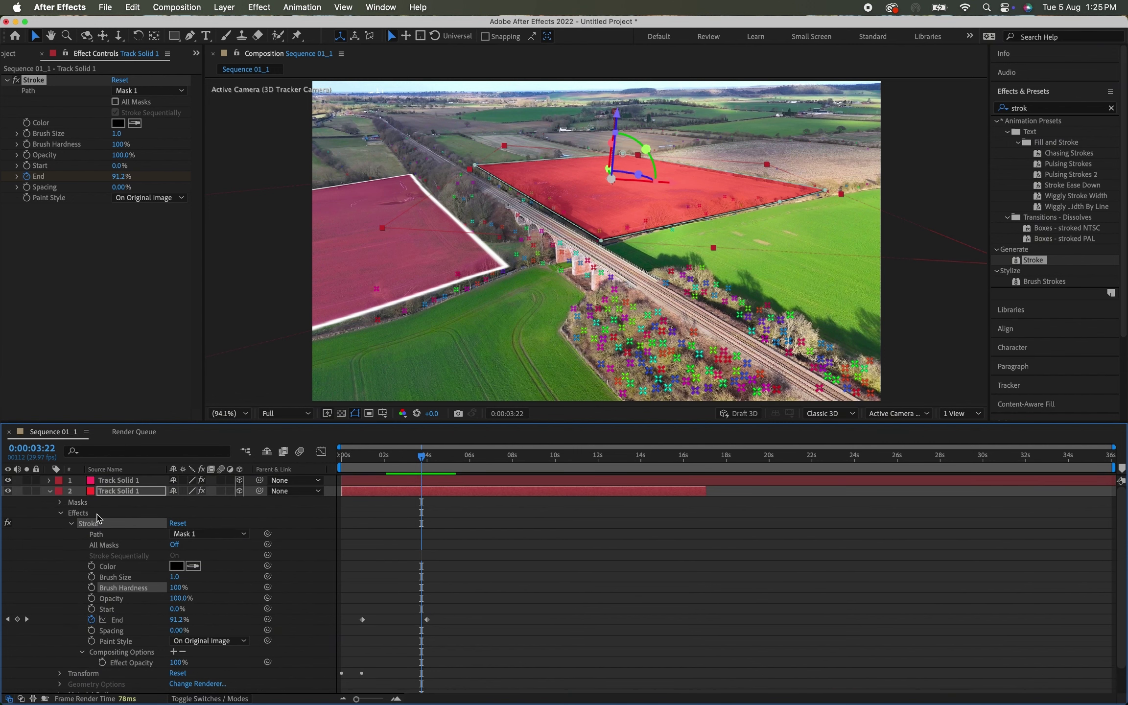
left_click(60, 502)
left_click(214, 513)
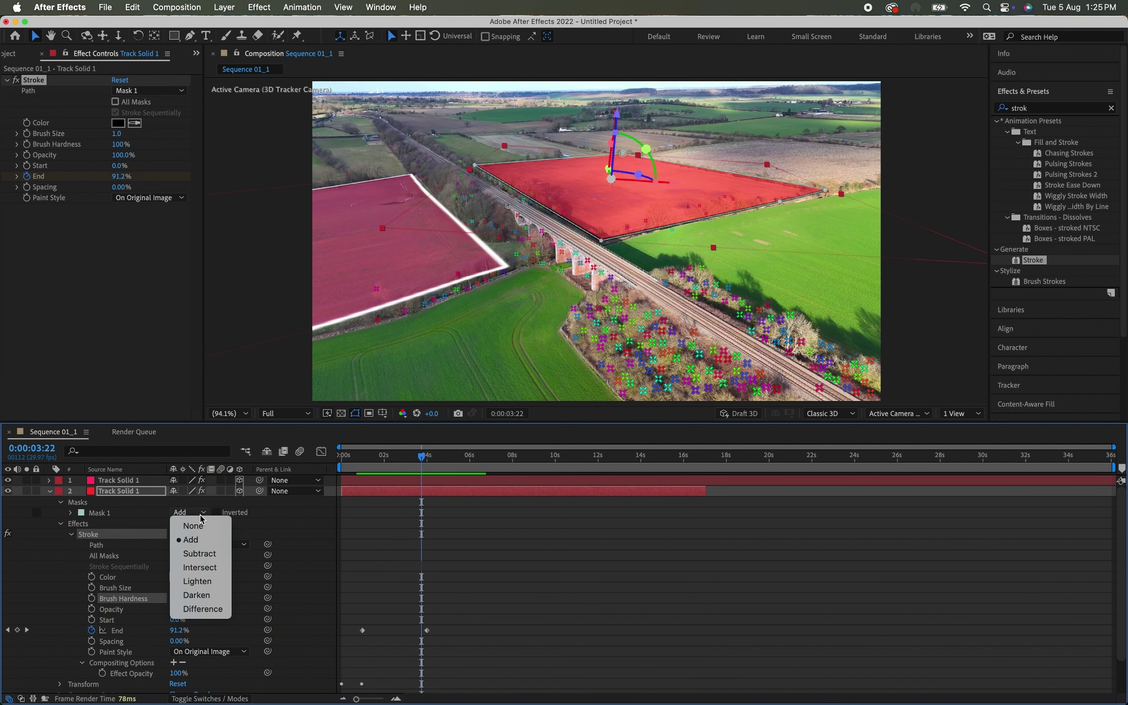
left_click(314, 538)
left_click(71, 513)
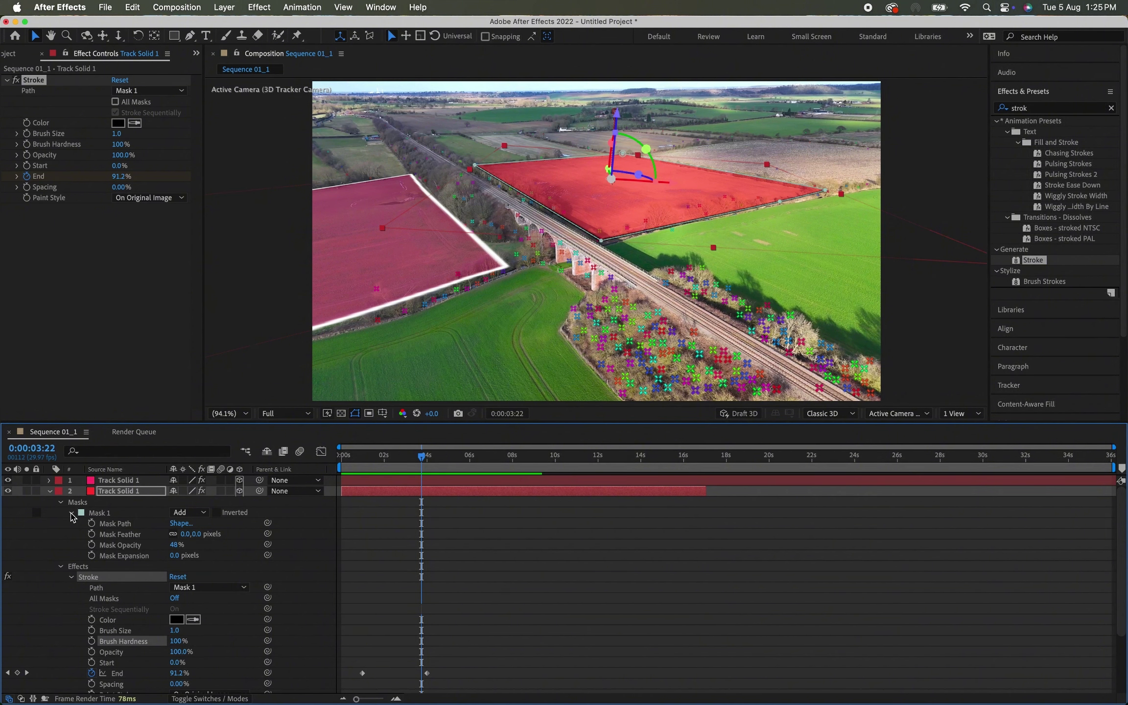
left_click(71, 513)
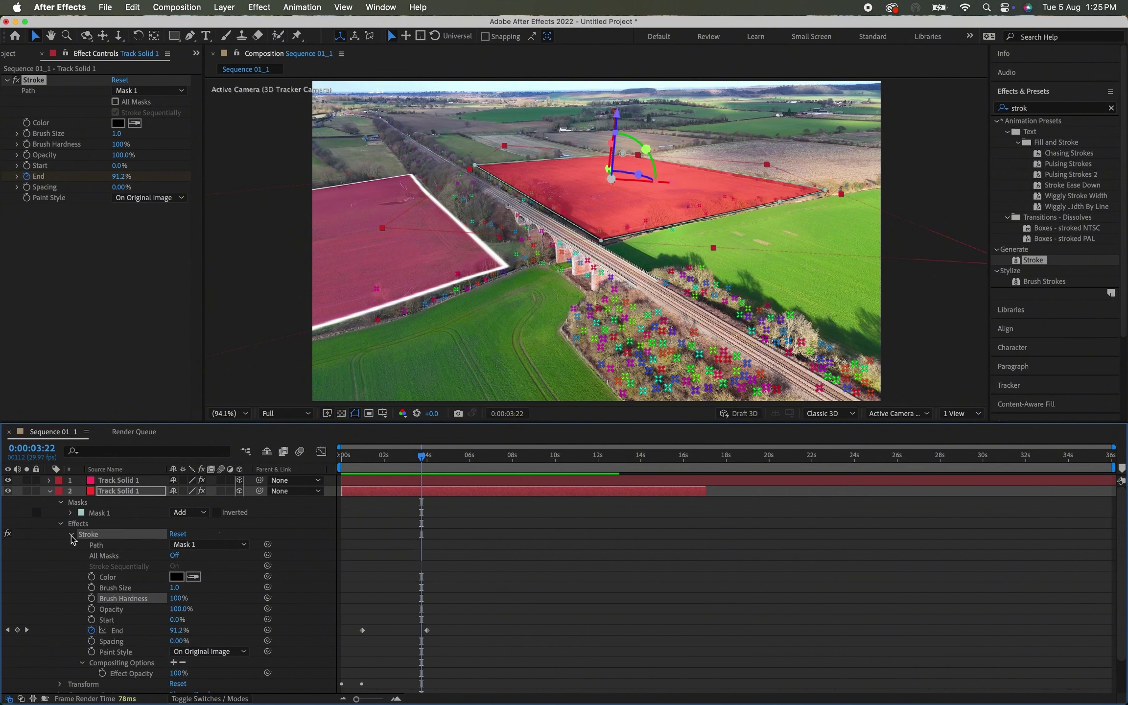
left_click(72, 535)
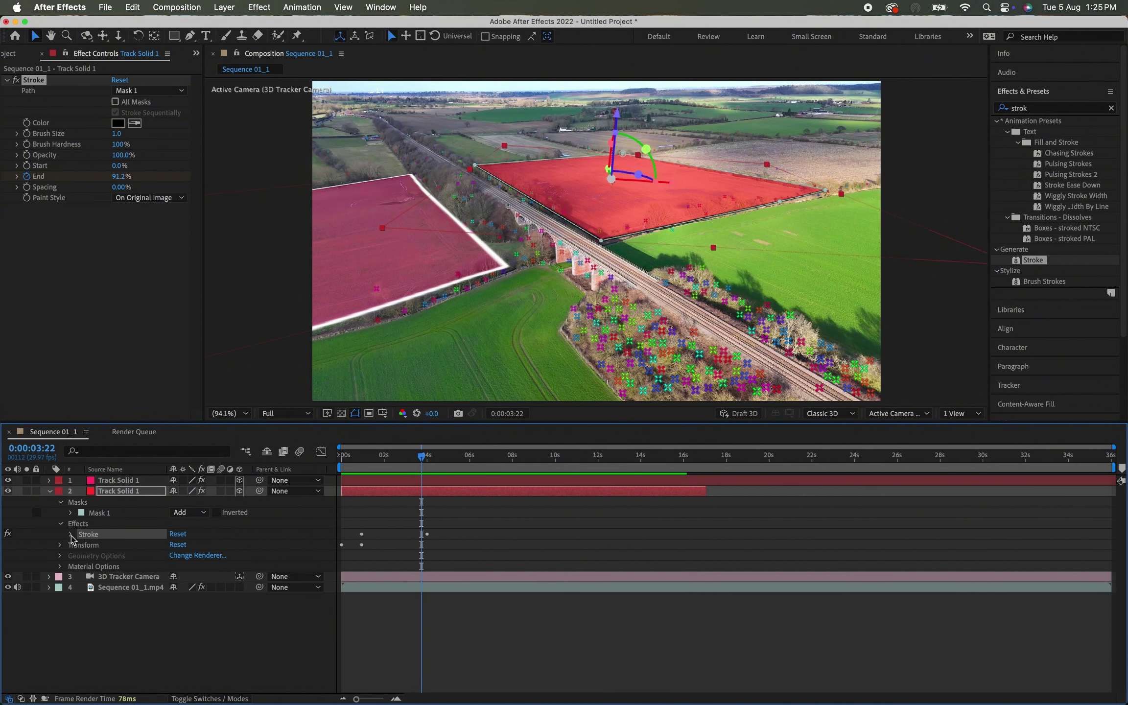
left_click(60, 546)
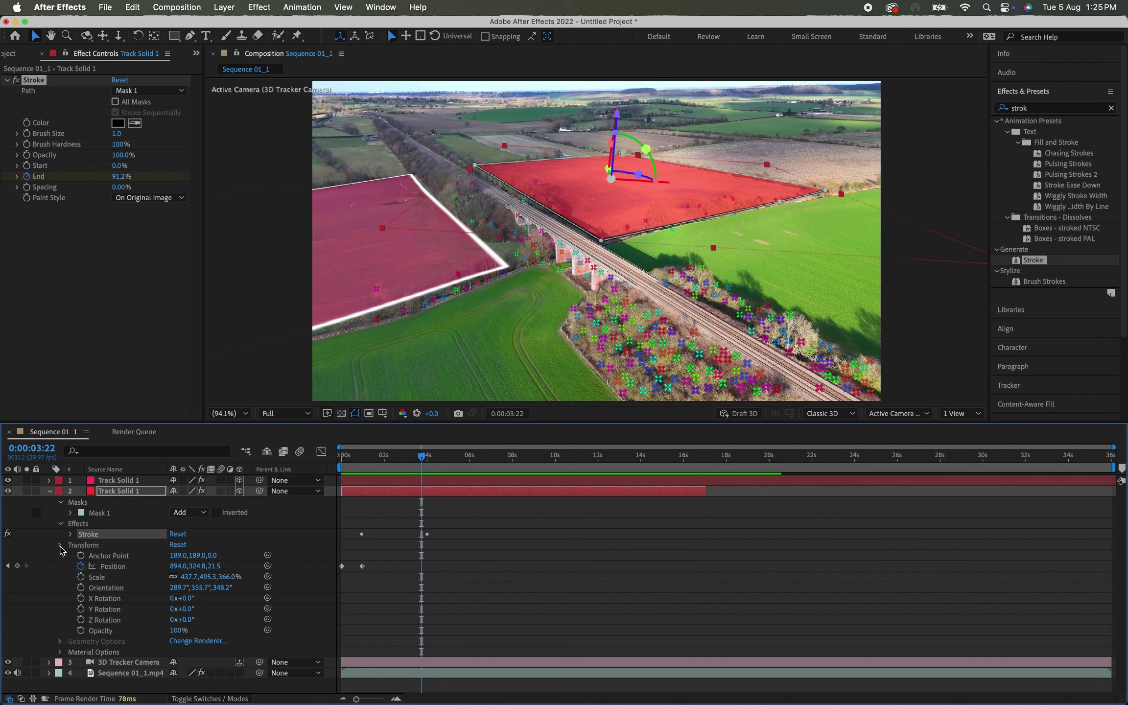
left_click(60, 546)
Step: Enlarge the timeline, set the red solid's Diffuse material option to 100%, preview it and collapse the material options
left_click(61, 566)
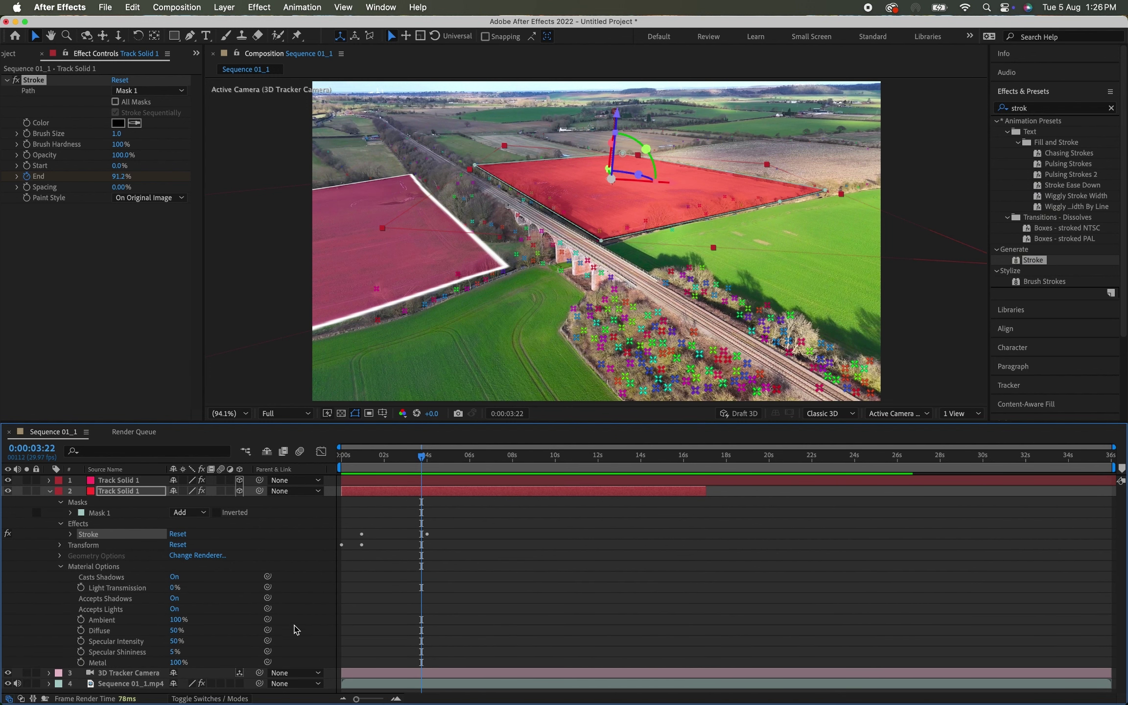
left_click_drag(325, 424, 328, 303)
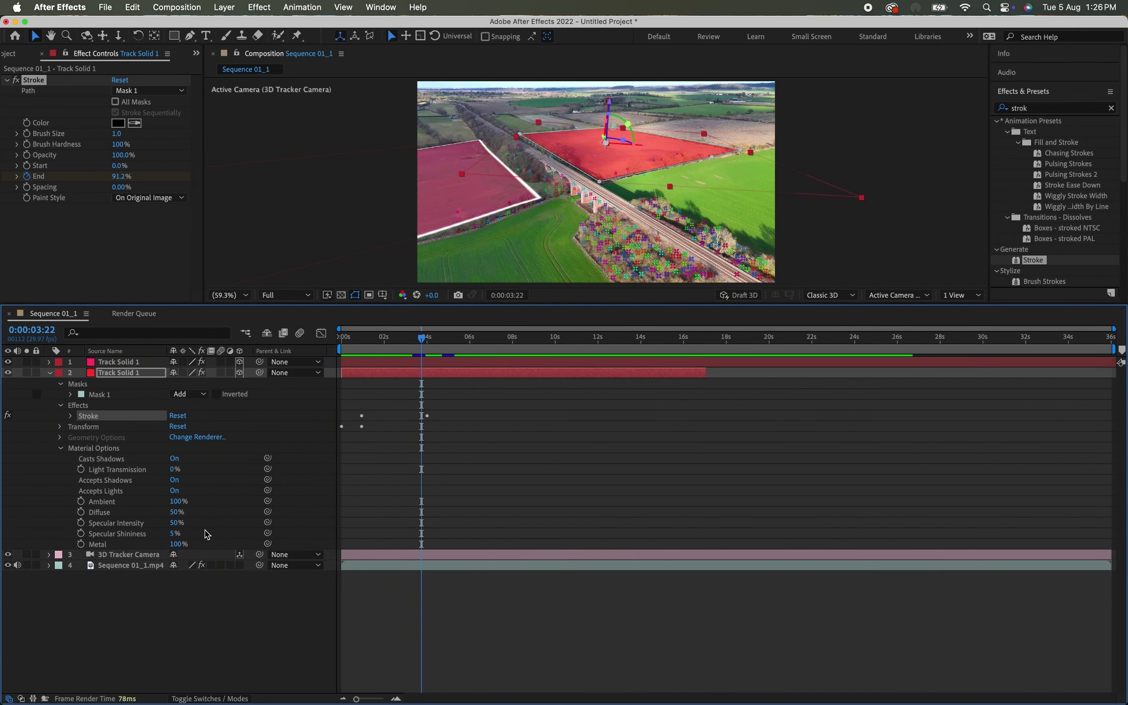
left_click_drag(175, 512, 218, 507)
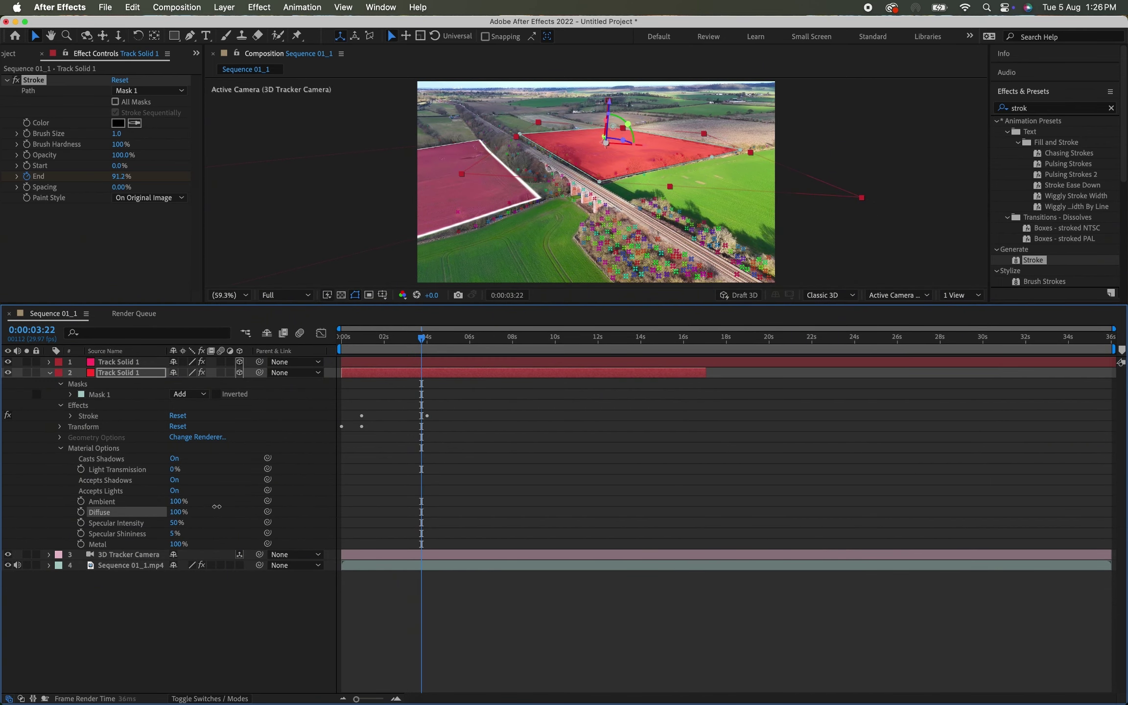
key("space")
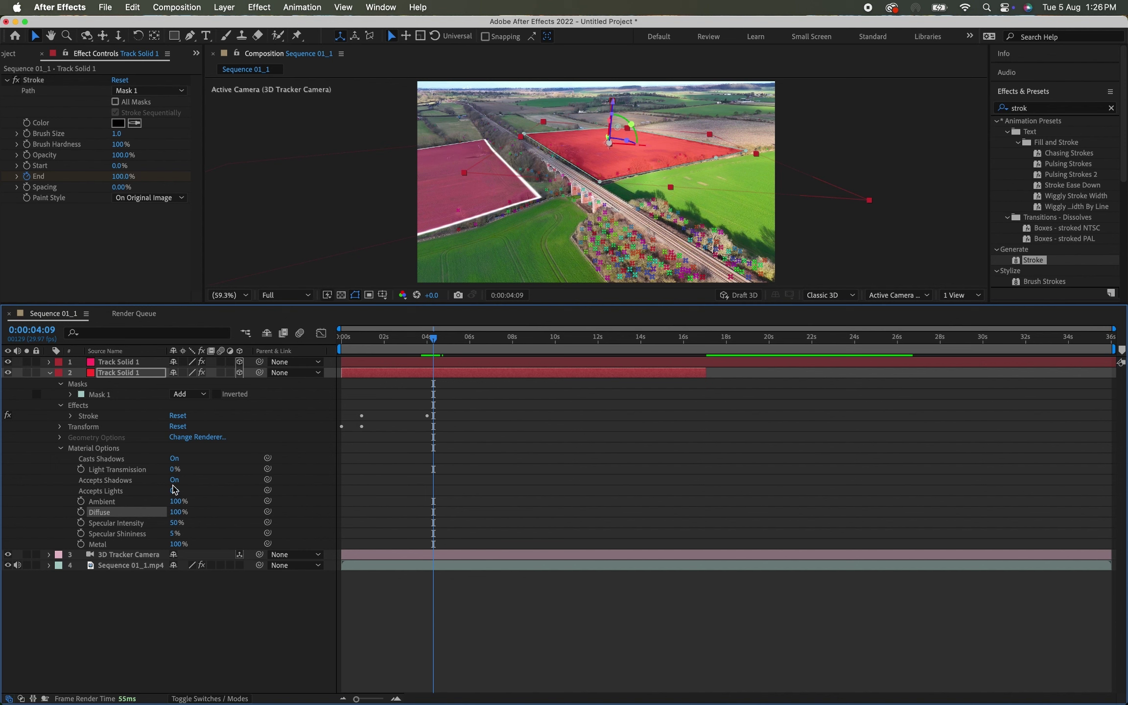
left_click(61, 449)
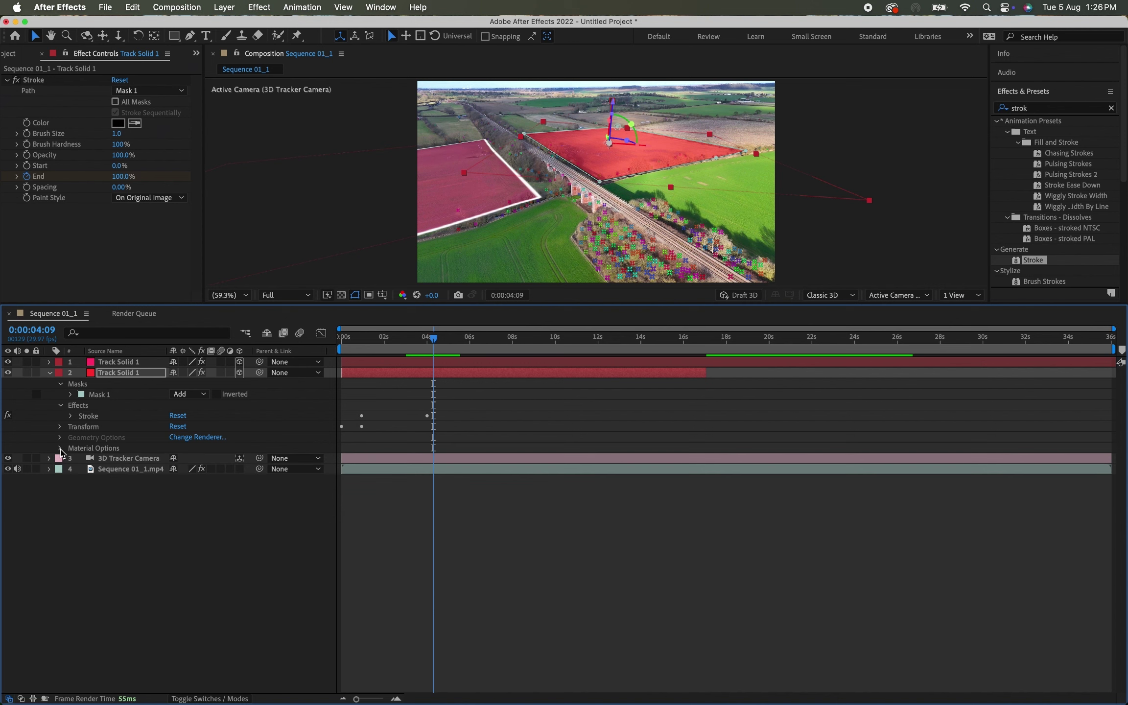
Step: Preview the animation from the start and move the red solid's second Position keyframe earlier, to about 23 frames
key("Home")
key("space")
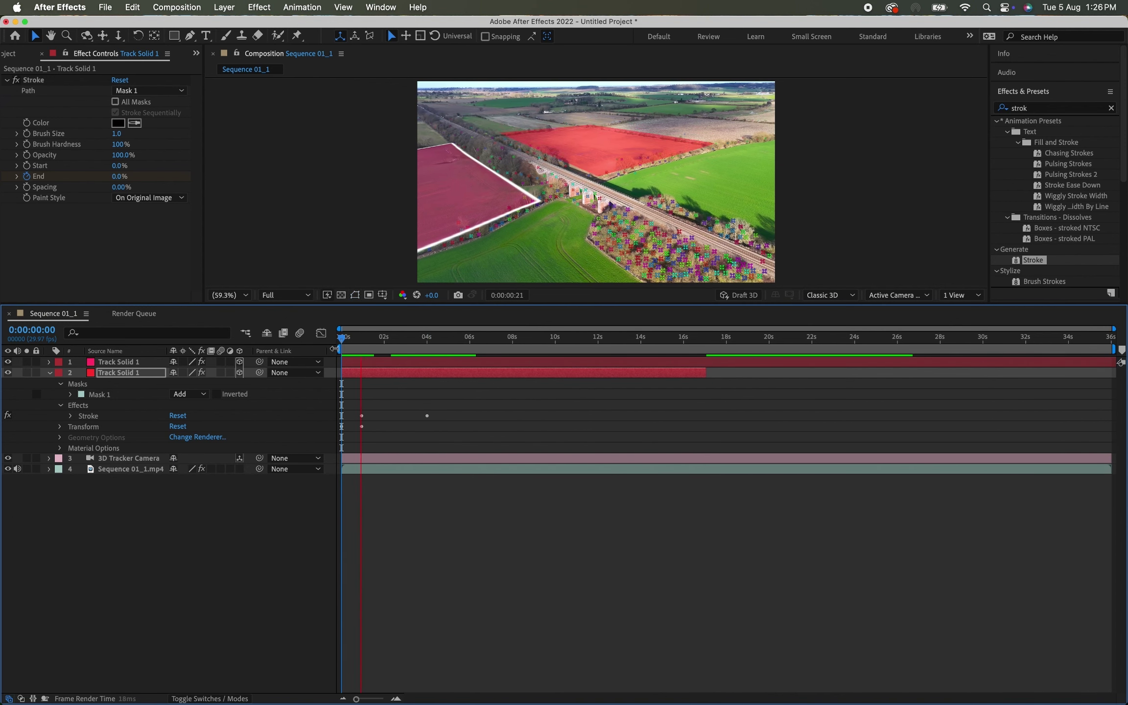
key("space")
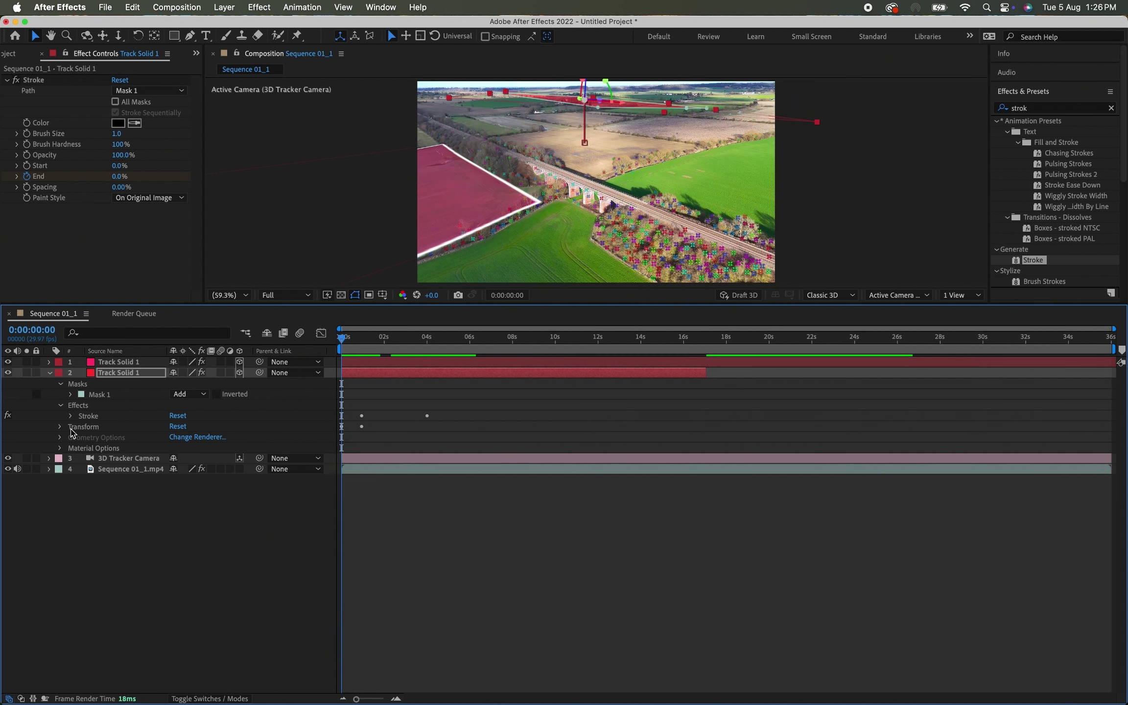
left_click(61, 427)
left_click_drag(328, 462, 358, 448)
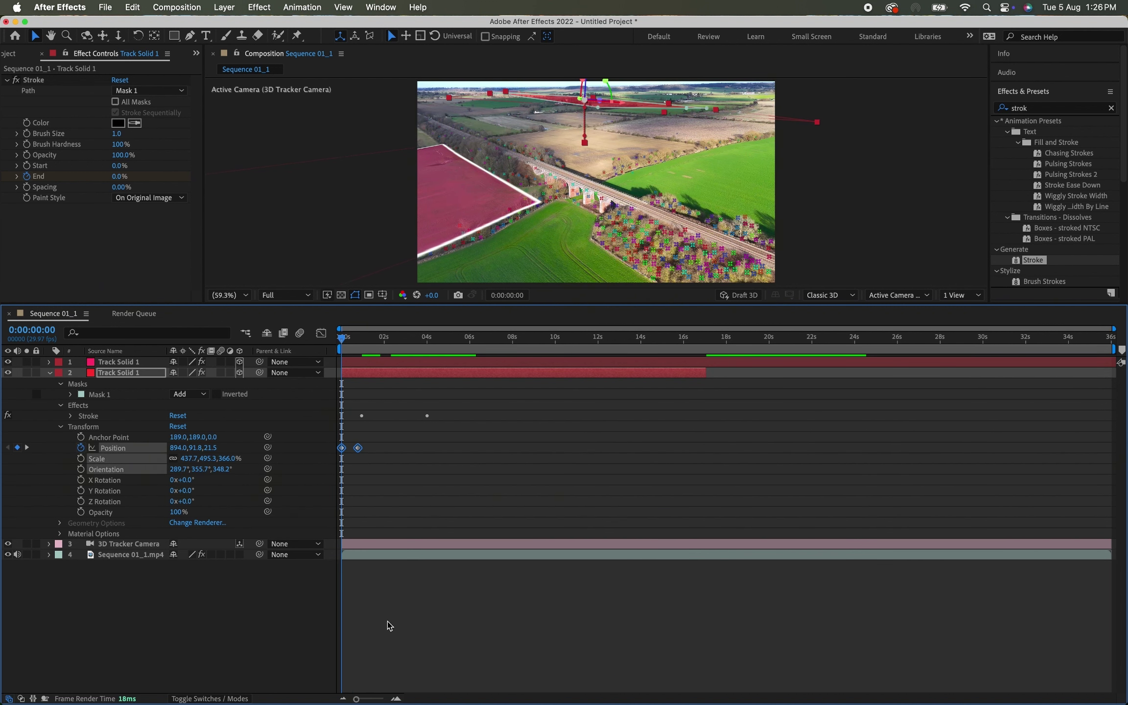
Step: Enlarge the composition viewer and check the velocity settings of the red solid's Position keyframes
left_click_drag(339, 305, 329, 377)
right_click(358, 523)
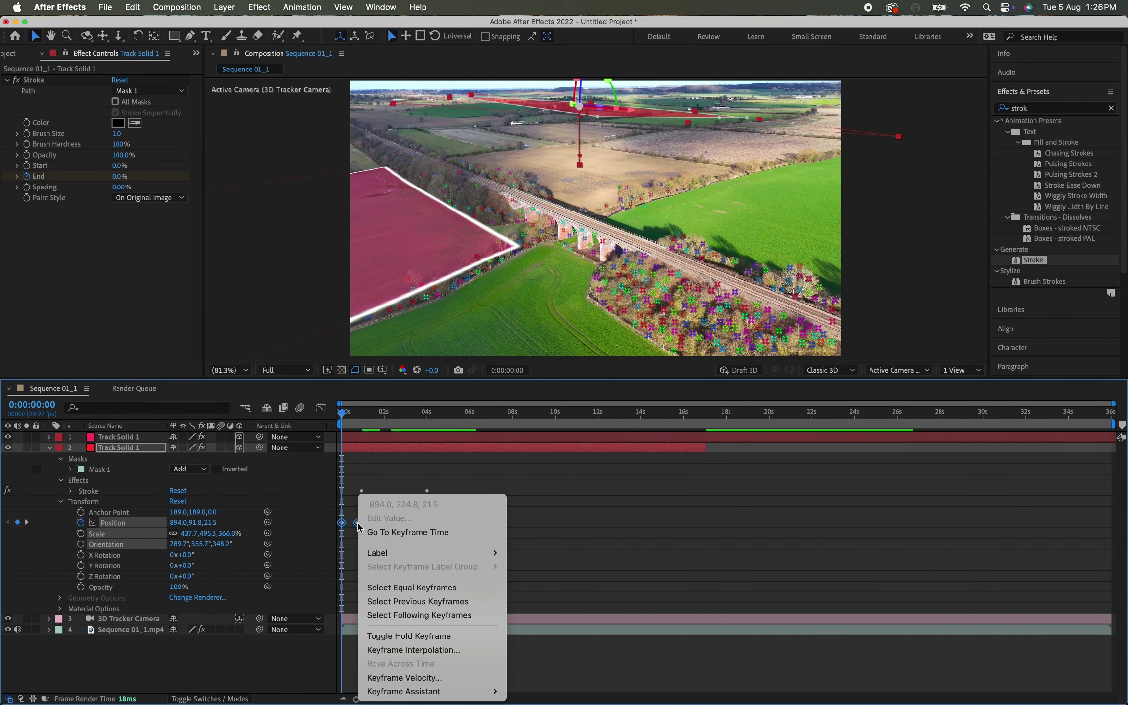
left_click(404, 678)
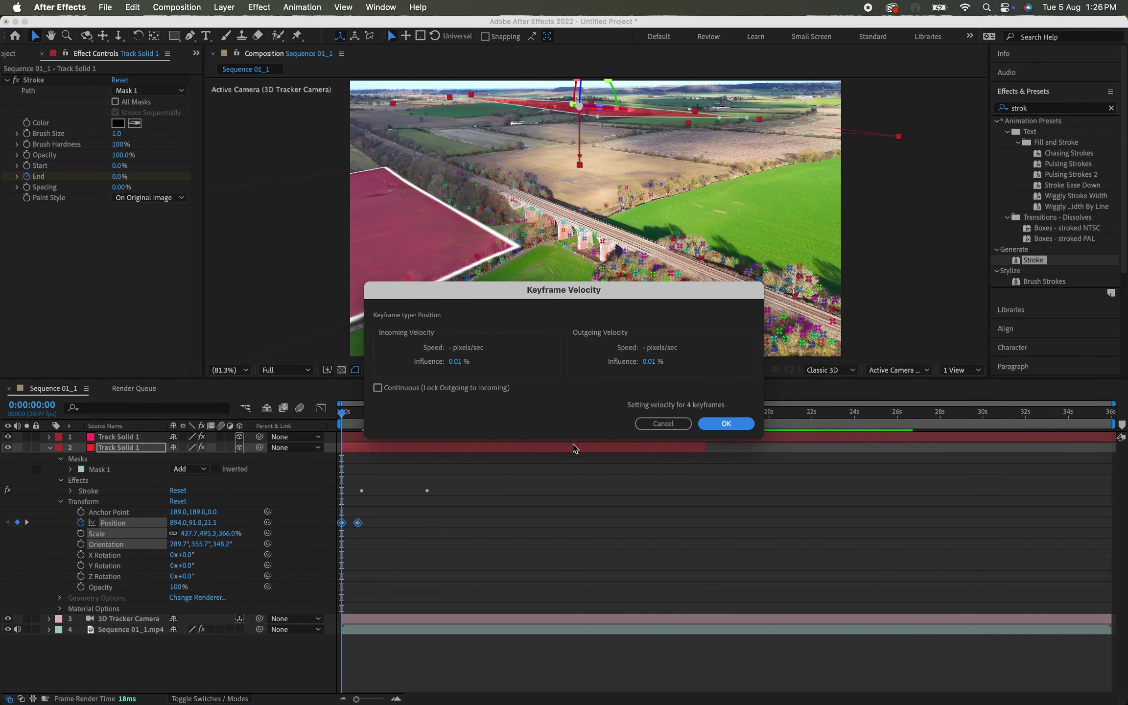
left_click(726, 424)
Step: Apply Easy Ease to the red solid's end and start Position keyframes in the graph editor
left_click(322, 408)
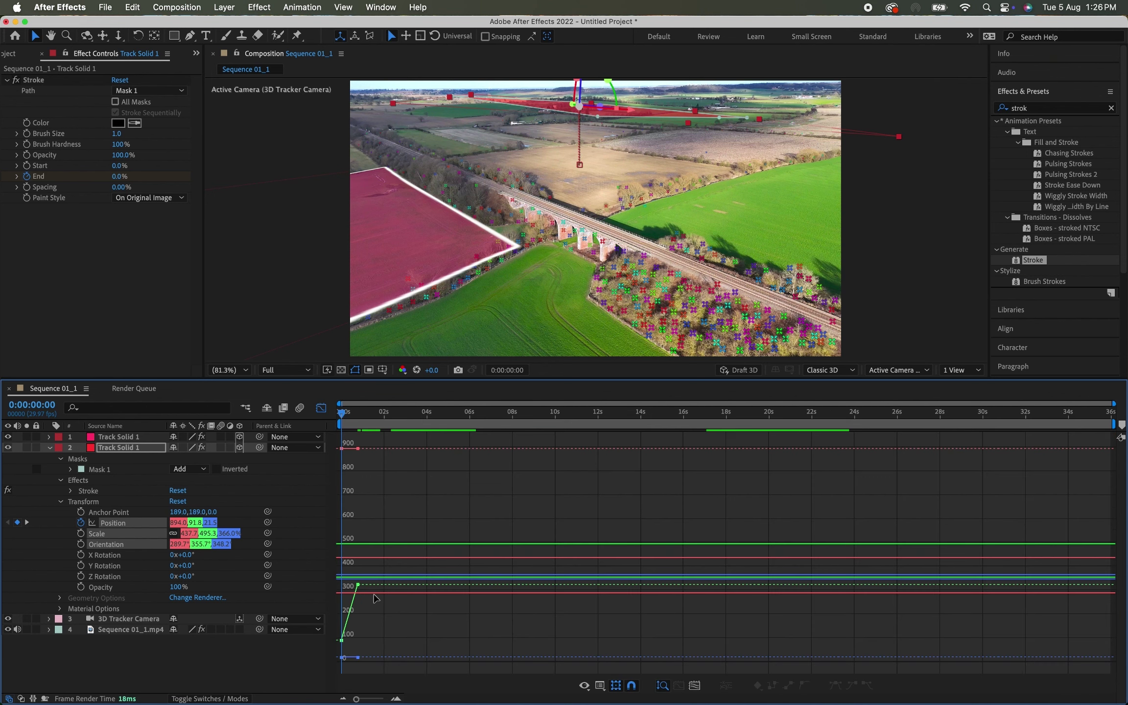
left_click_drag(387, 658, 343, 633)
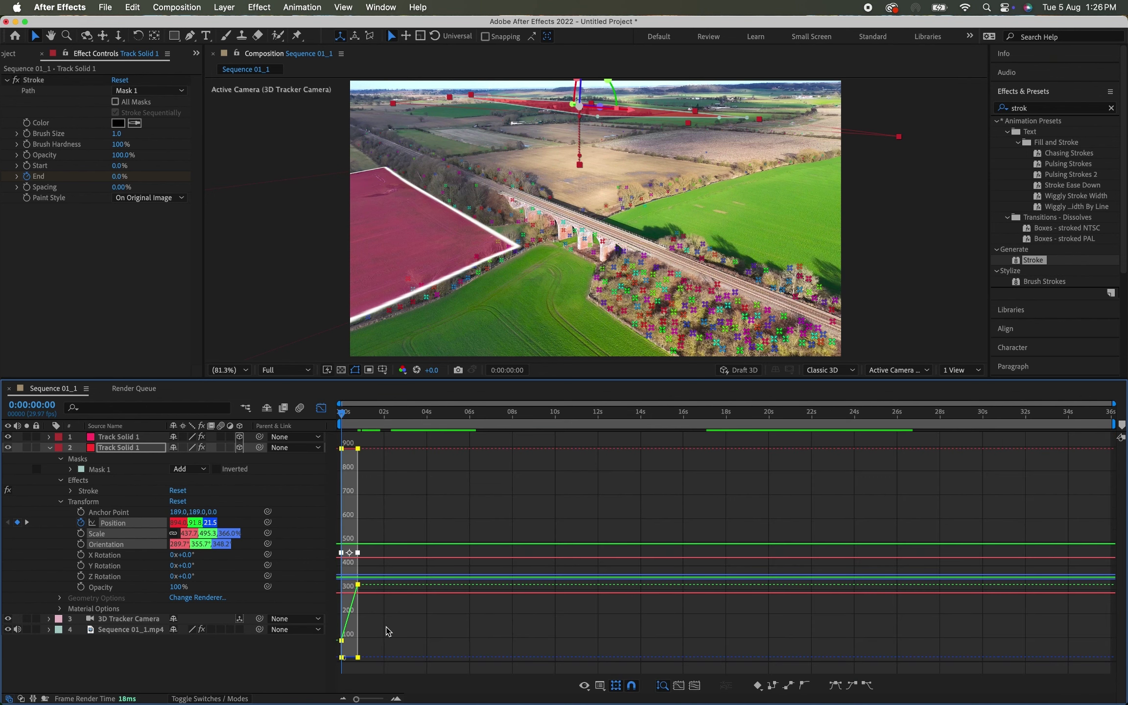
left_click(362, 699)
left_click_drag(385, 699, 382, 697)
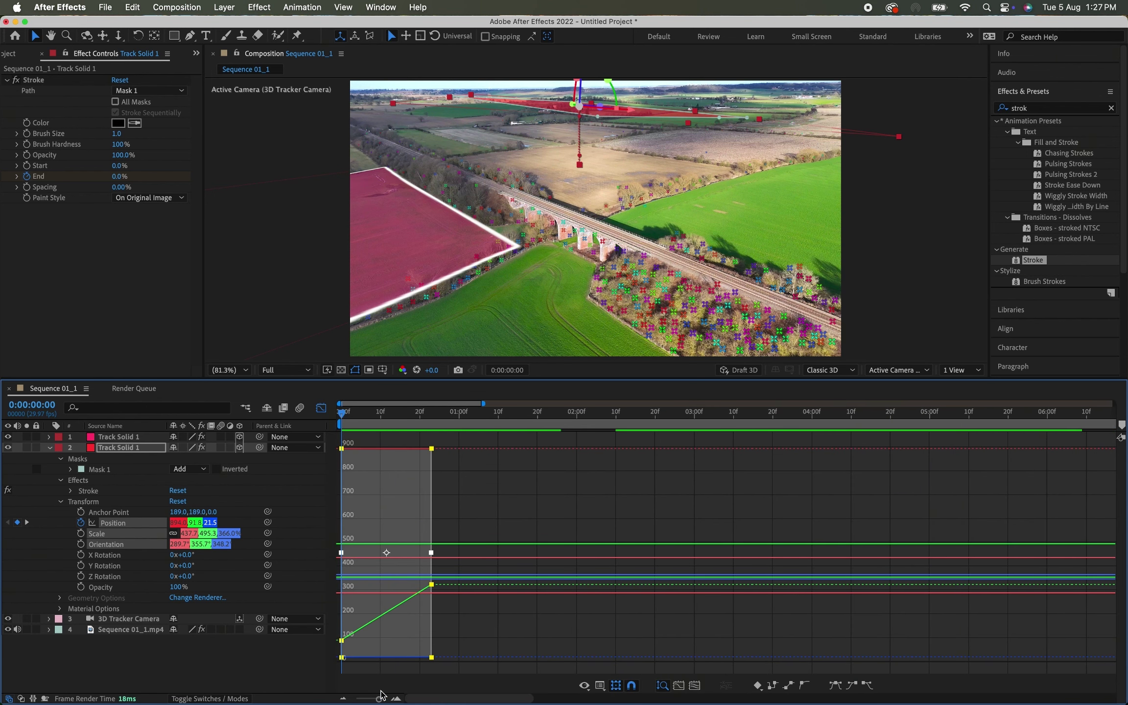
left_click_drag(443, 601, 407, 570)
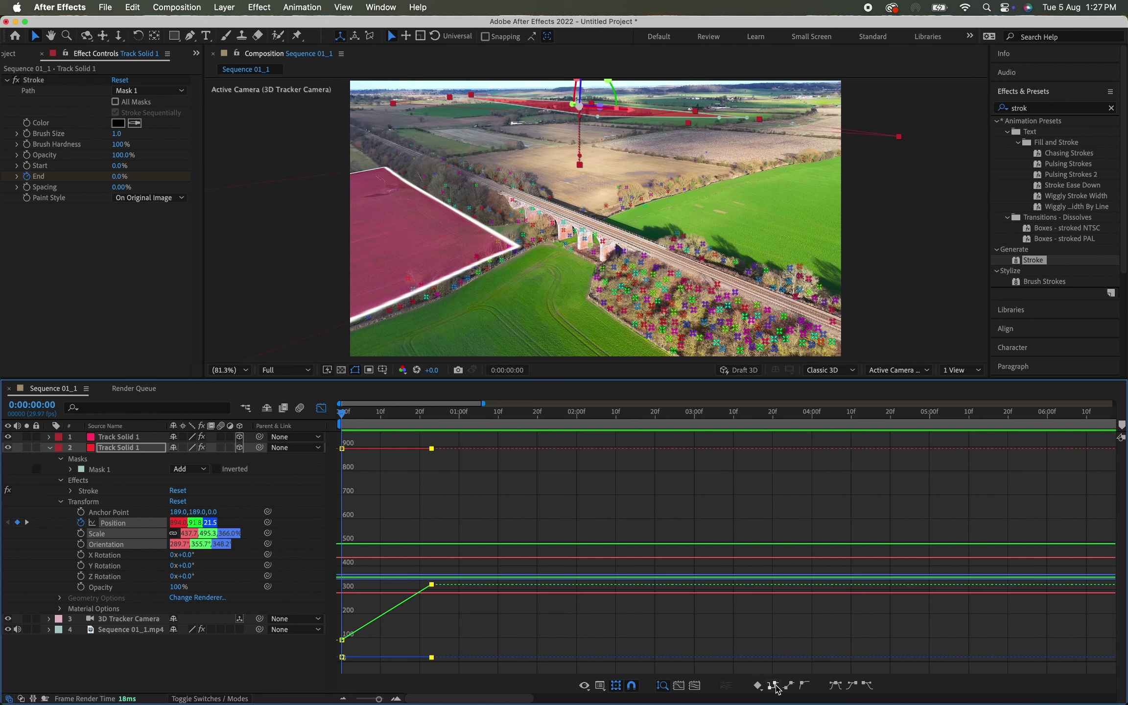
left_click(834, 686)
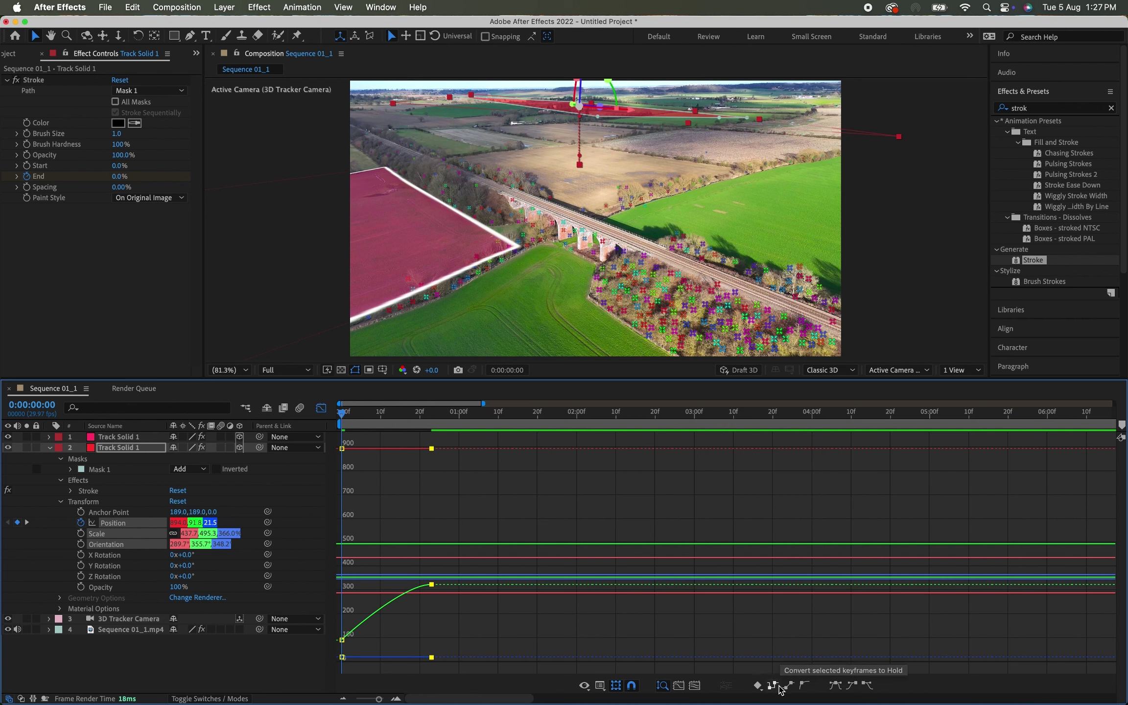
left_click(681, 688)
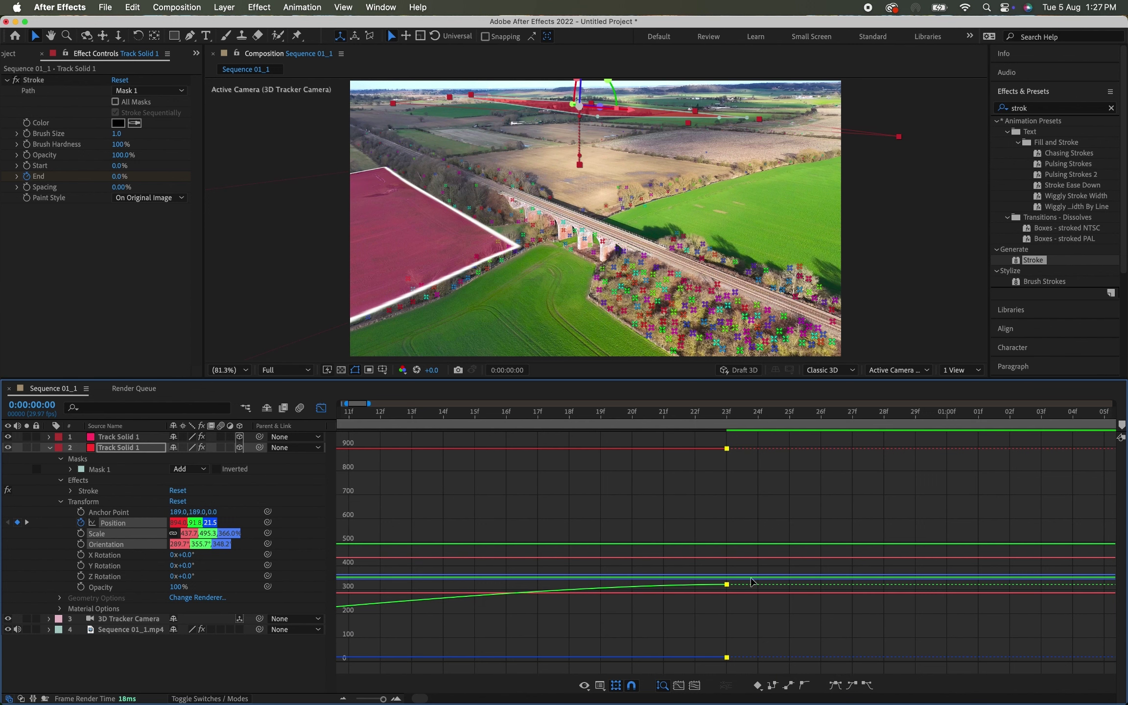
left_click_drag(383, 699, 375, 700)
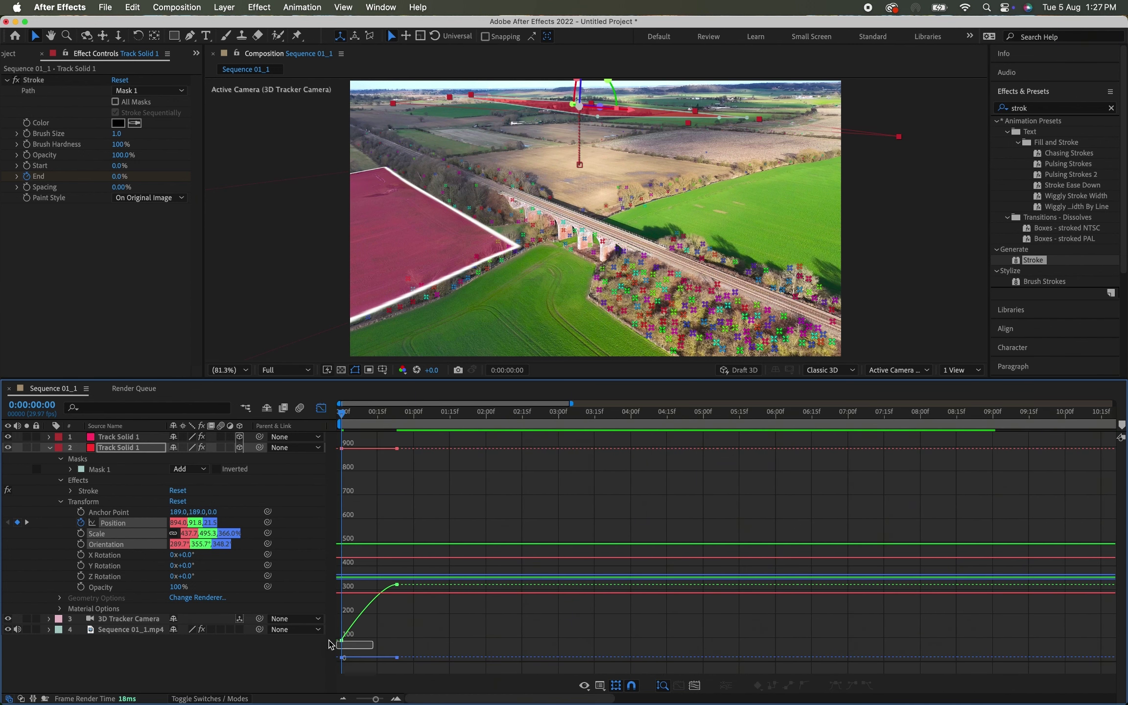
left_click(837, 687)
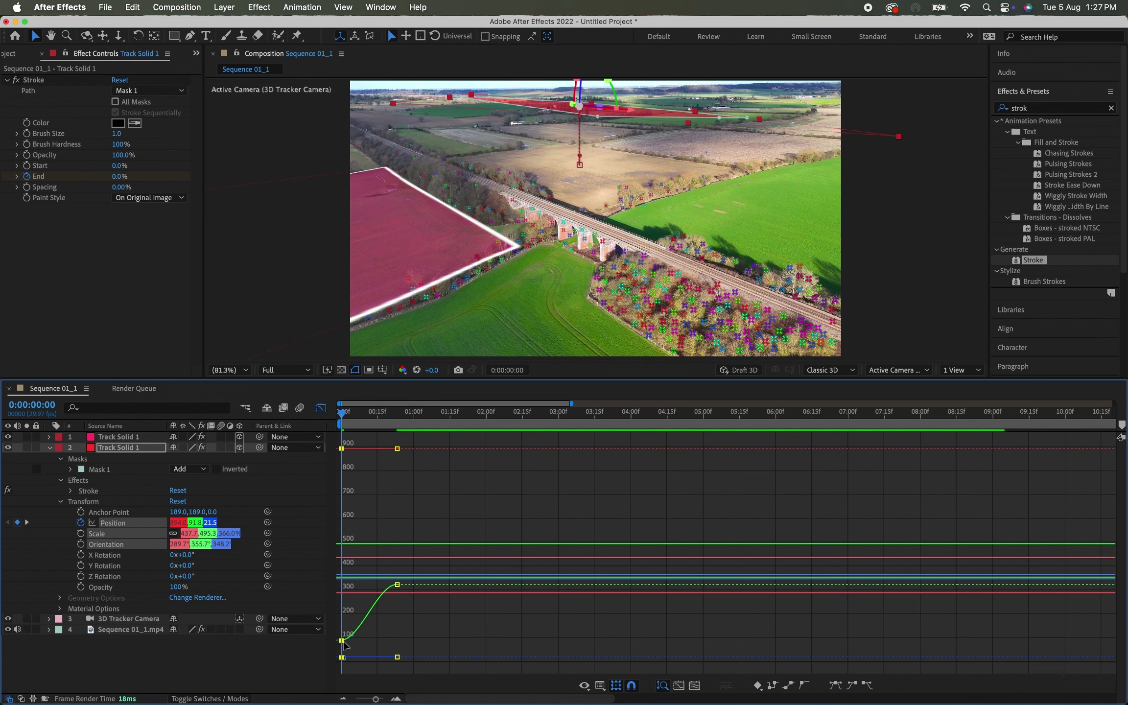
Step: Move the red solid's end Position keyframe earlier, to about 18 frames, preview the motion and return to the layer bars
left_click_drag(397, 585, 388, 587)
key("space")
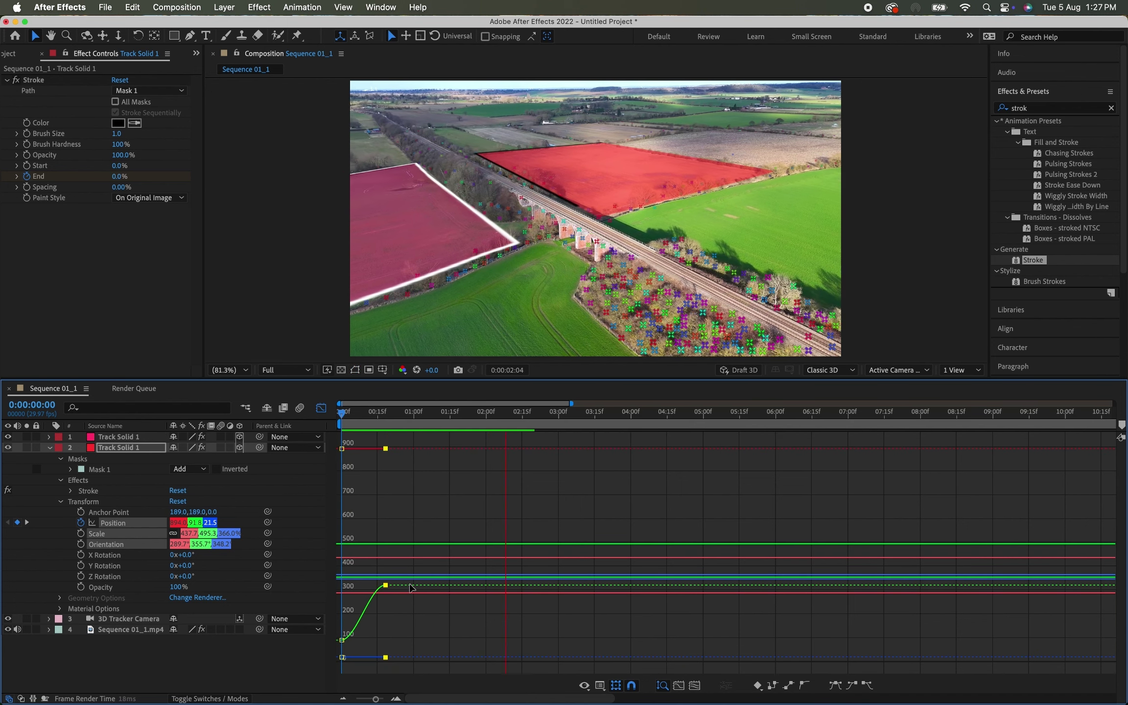
key("space")
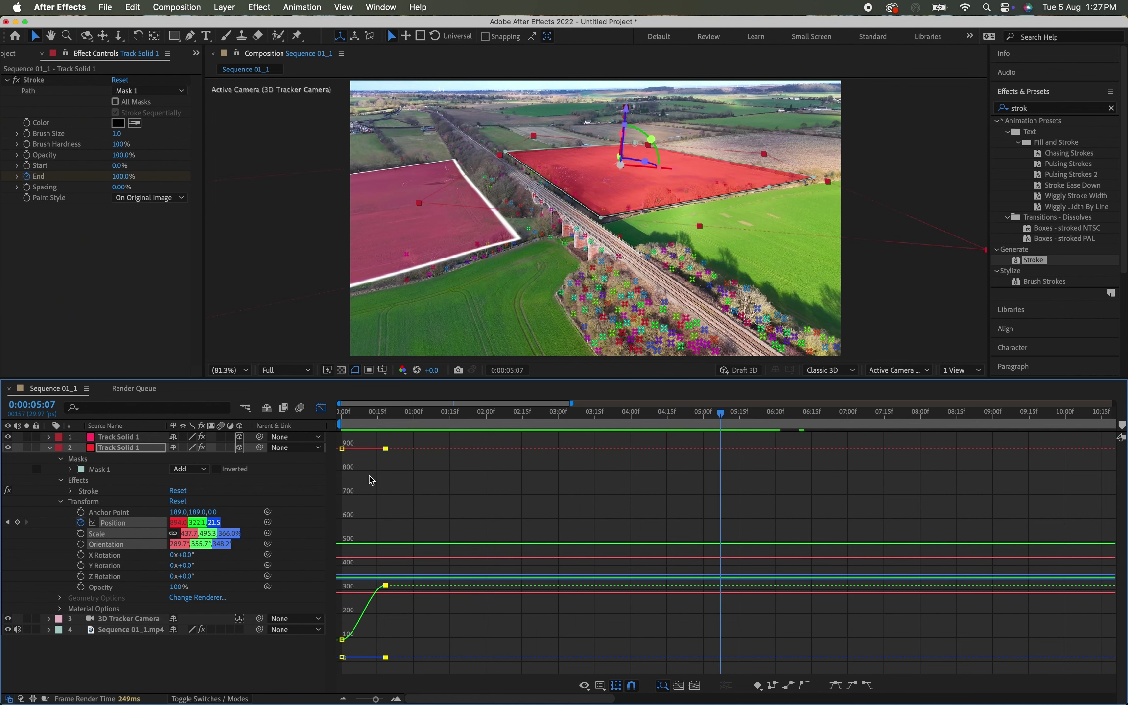
left_click(318, 408)
key("space")
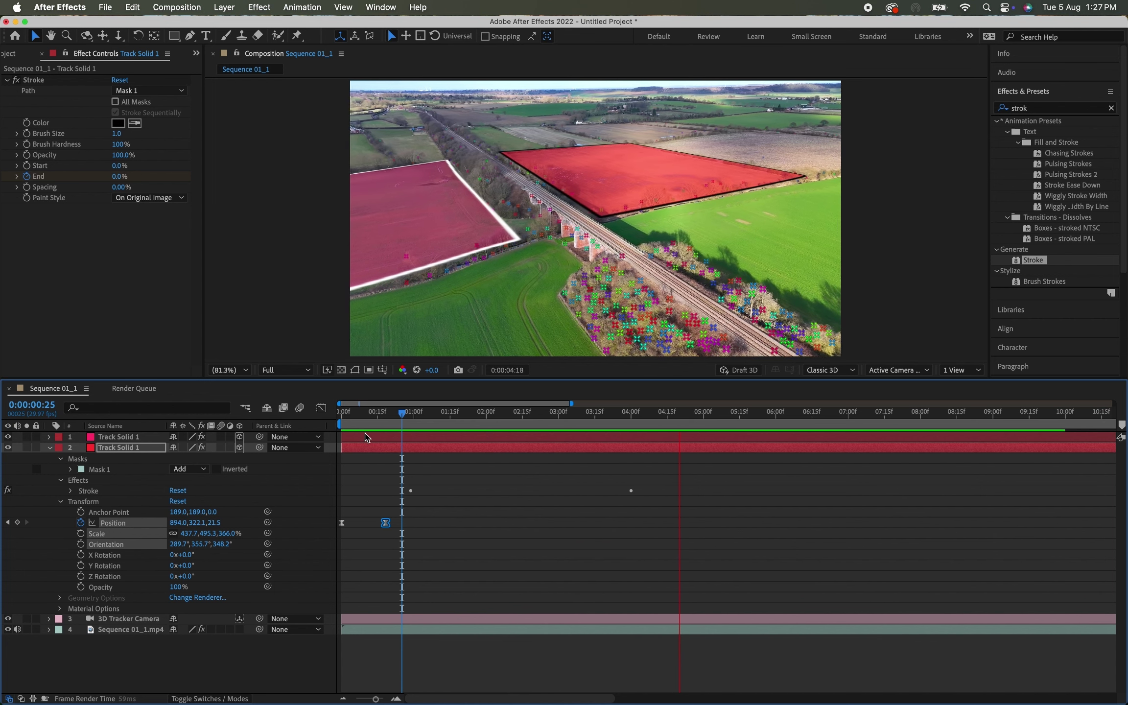
key("space")
Step: Collapse the layer properties, select the pink solid and preview the footage up to about 16 seconds
key("super+Left")
left_click(113, 440)
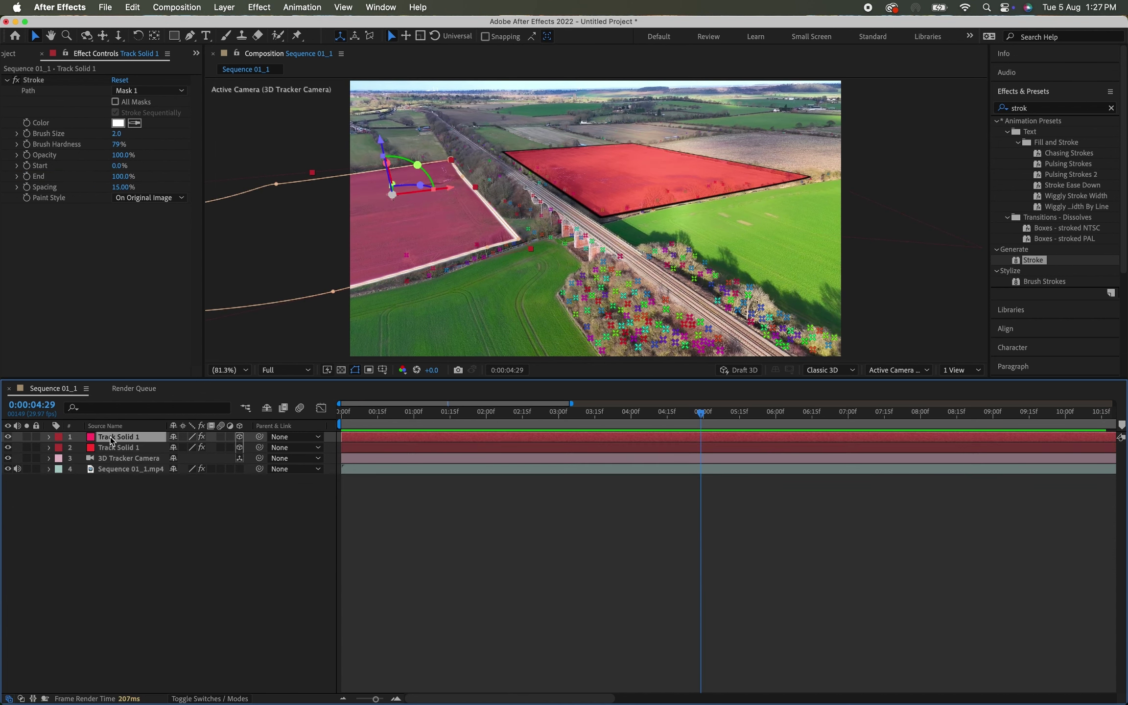
key("space")
key("space")
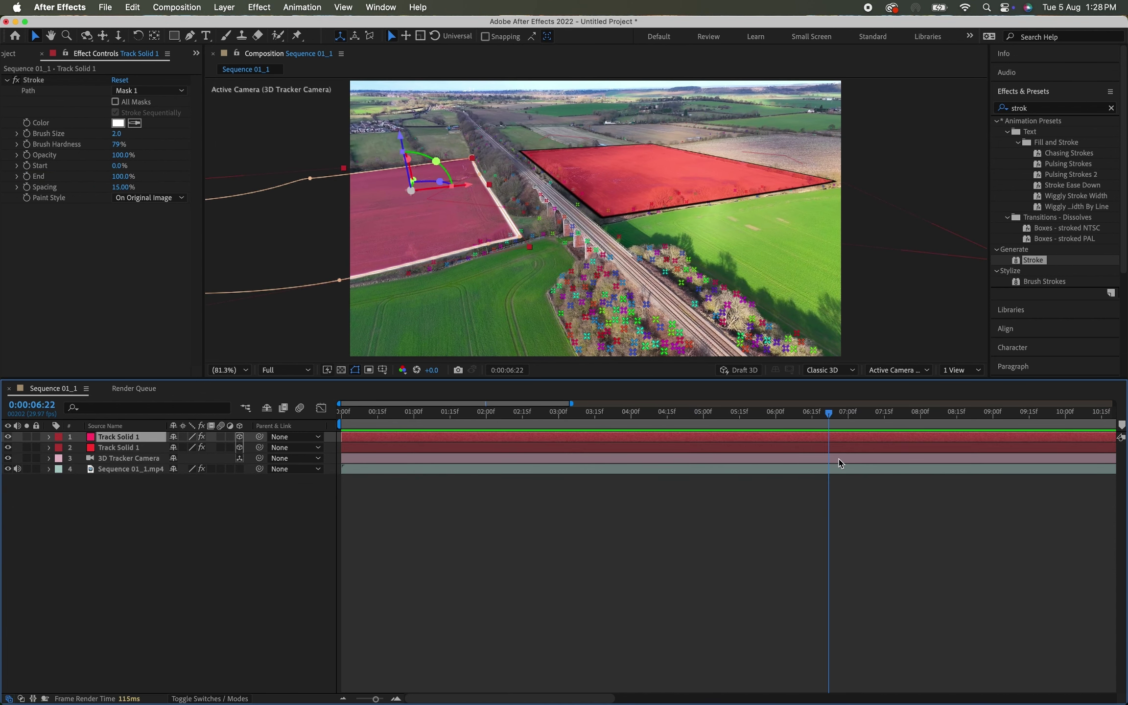
left_click_drag(376, 700, 359, 699)
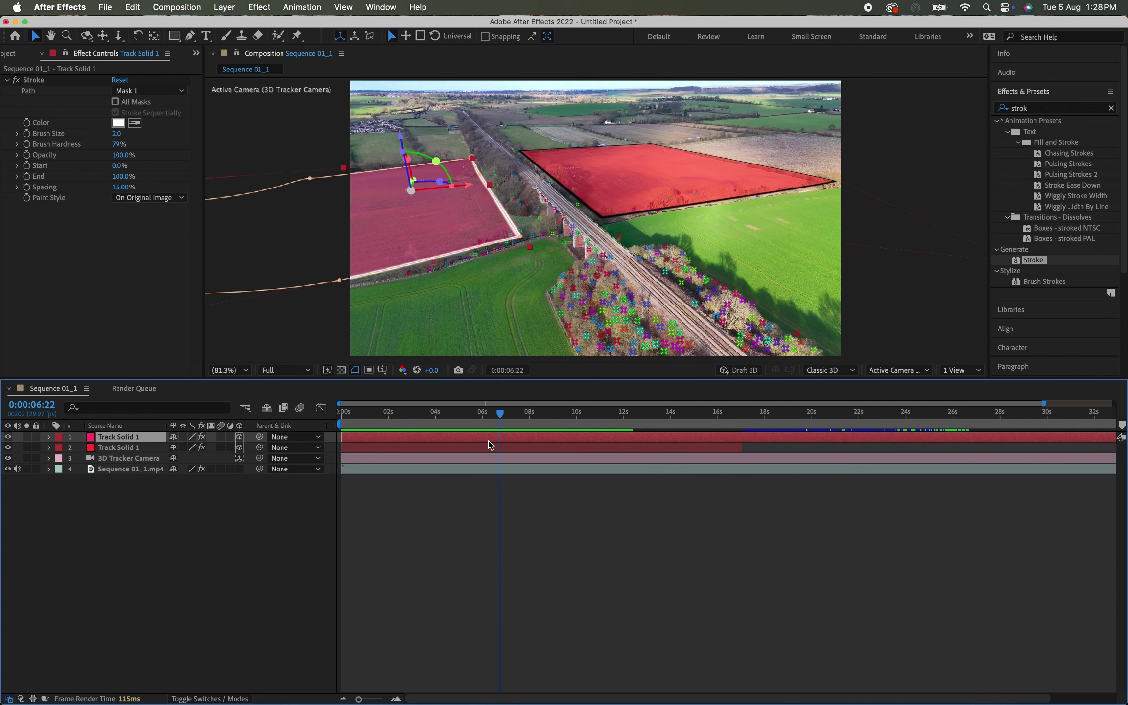
key("space")
key("space")
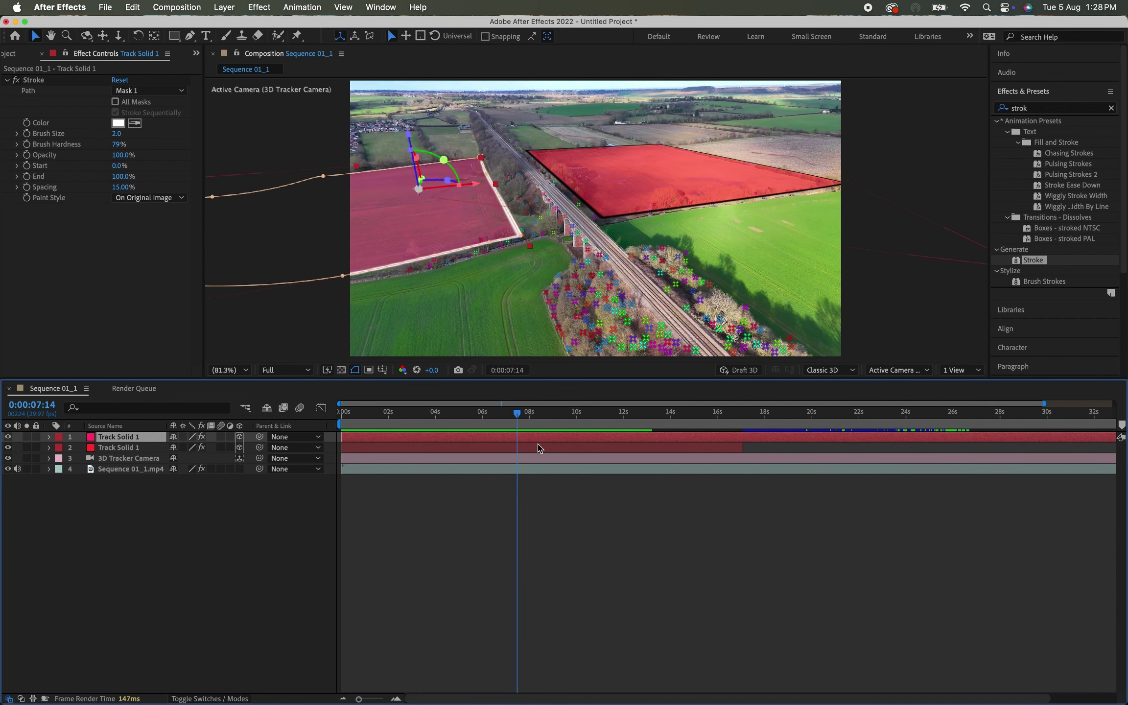
key("space")
mouse_move(540, 415)
left_mouse_down()
mouse_move(749, 408)
mouse_move(732, 407)
left_mouse_up()
key("space")
key("space")
Step: Fade out the red solid with Opacity keyframes of 100% at 0:00:16:17 and 0% at 0:00:17:00
left_click(727, 453)
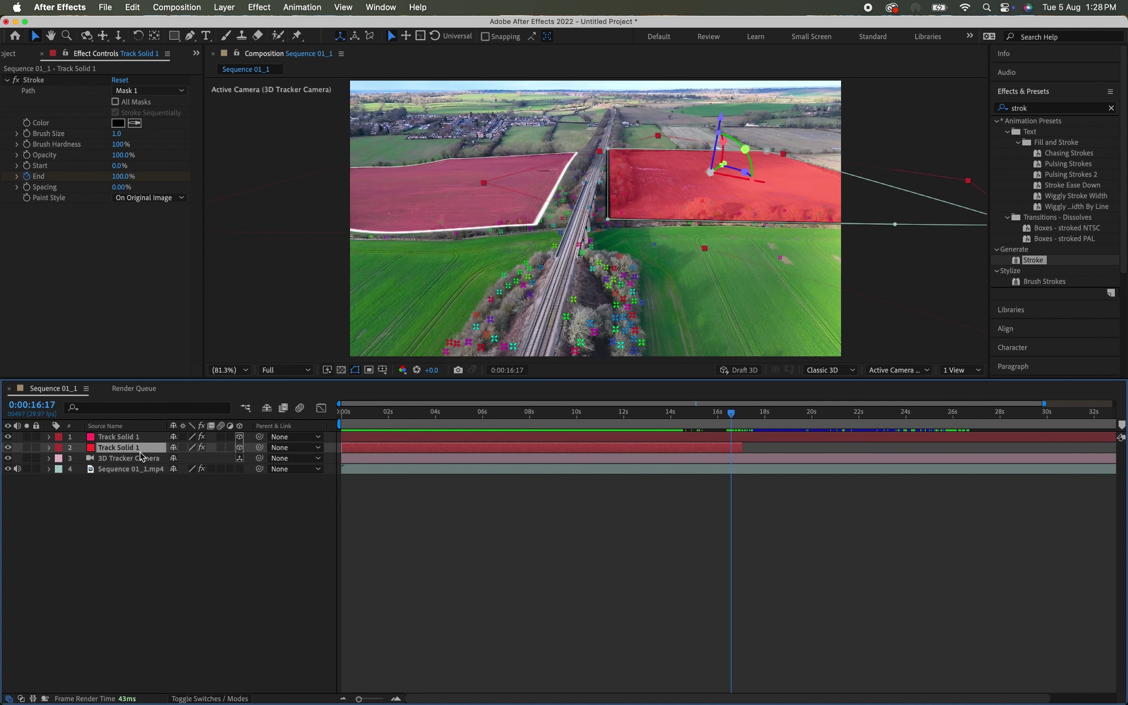
key("t")
left_click(82, 459)
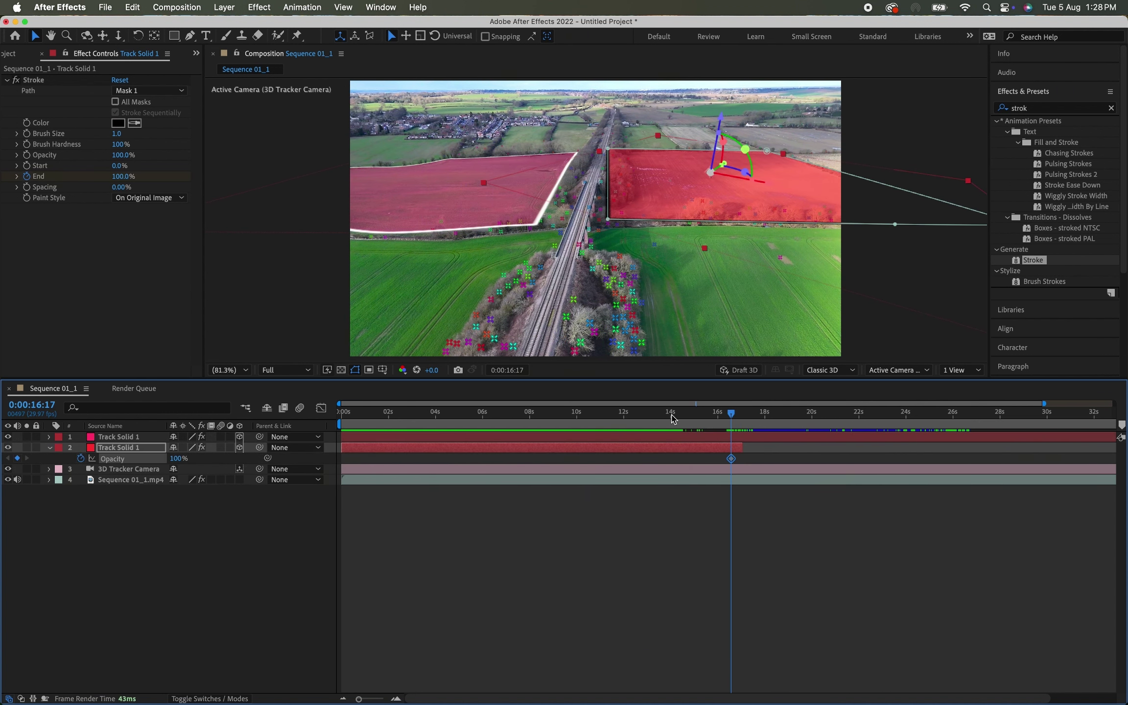
left_click_drag(733, 417, 741, 416)
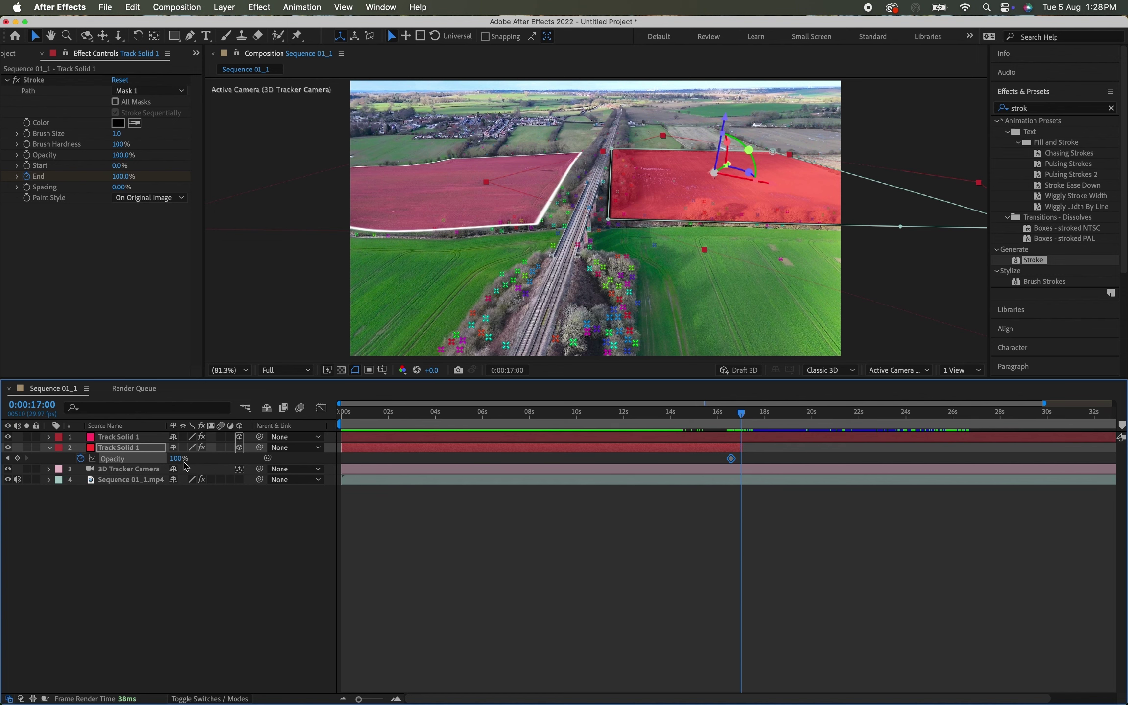
left_click_drag(186, 462, 2, 455)
Step: Keyframe the pink solid's Y Position from 219.9 at 0:00:17:05 to 522.9 at 0:00:18:00 and preview the movement
left_click_drag(730, 409, 748, 417)
left_click(754, 440)
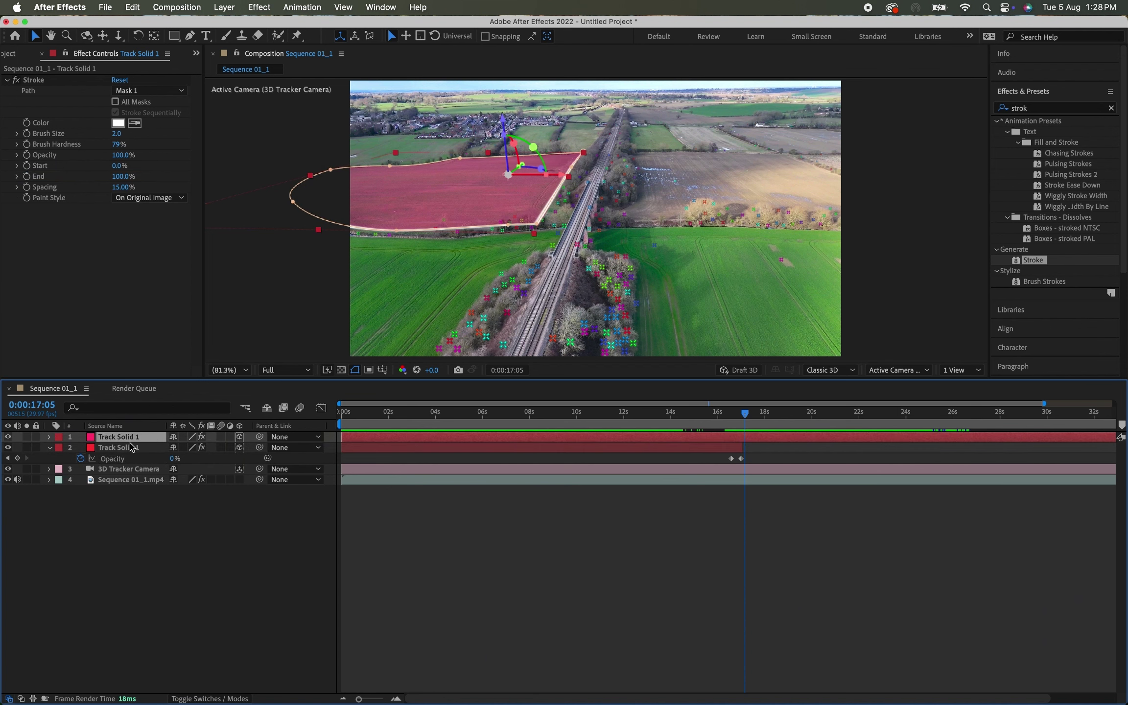
key("p")
left_click(81, 448)
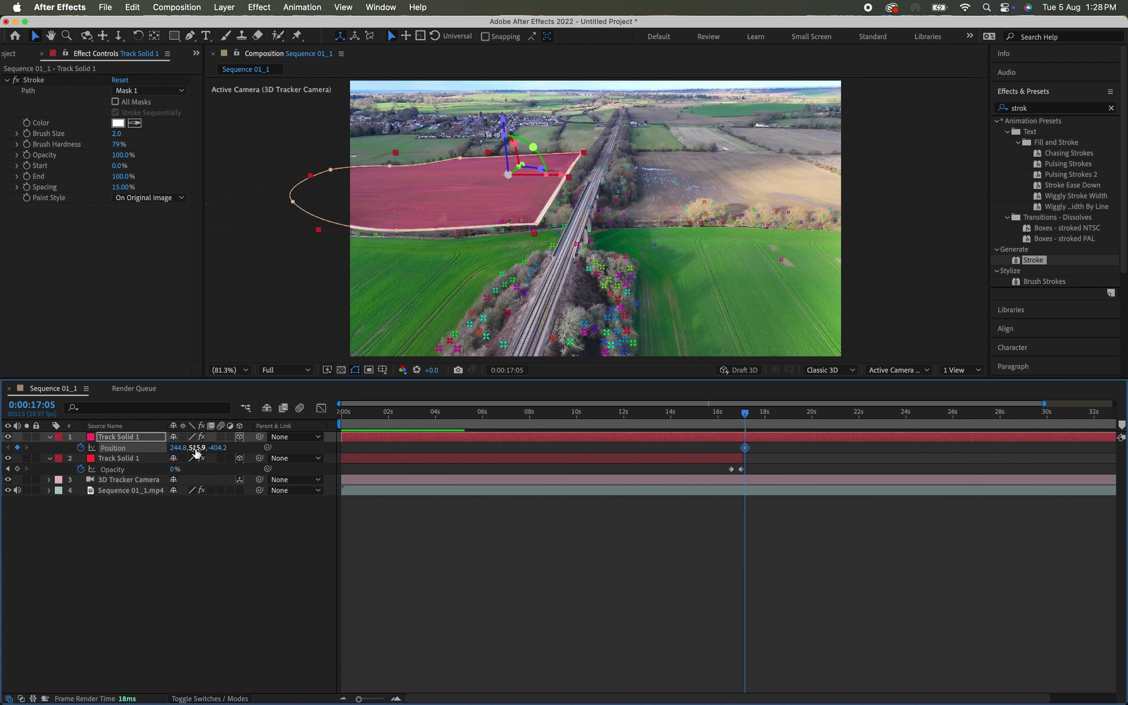
left_click_drag(198, 448, 2, 459)
key("space")
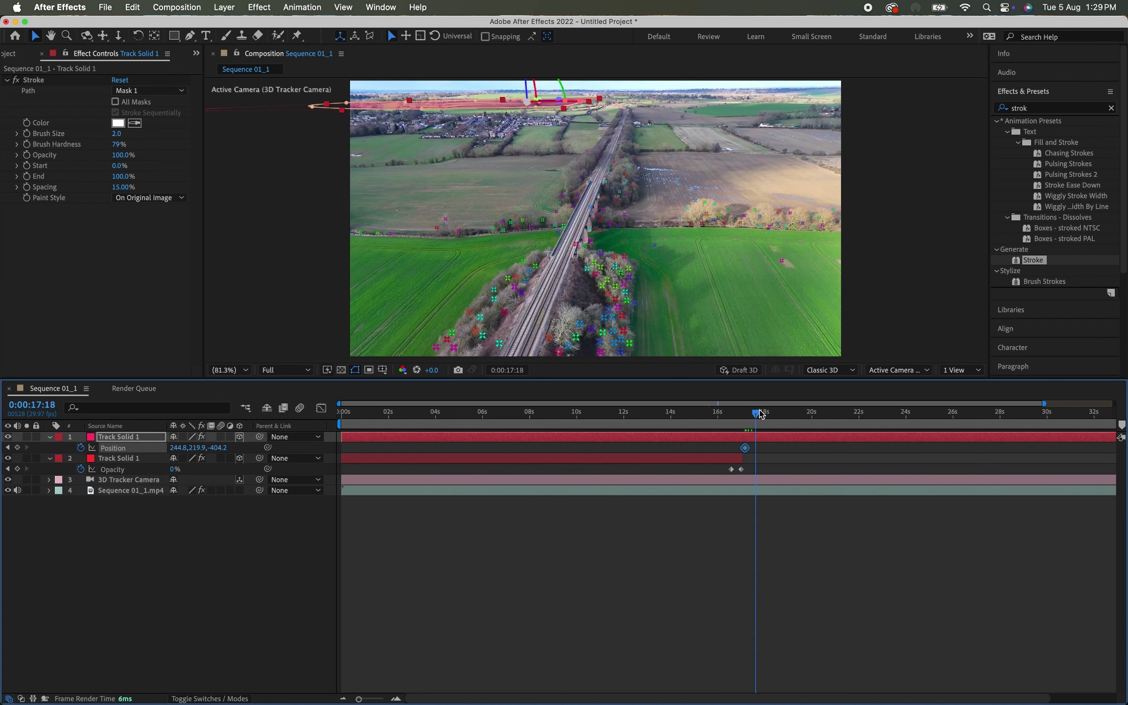
left_click_drag(200, 455, 435, 409)
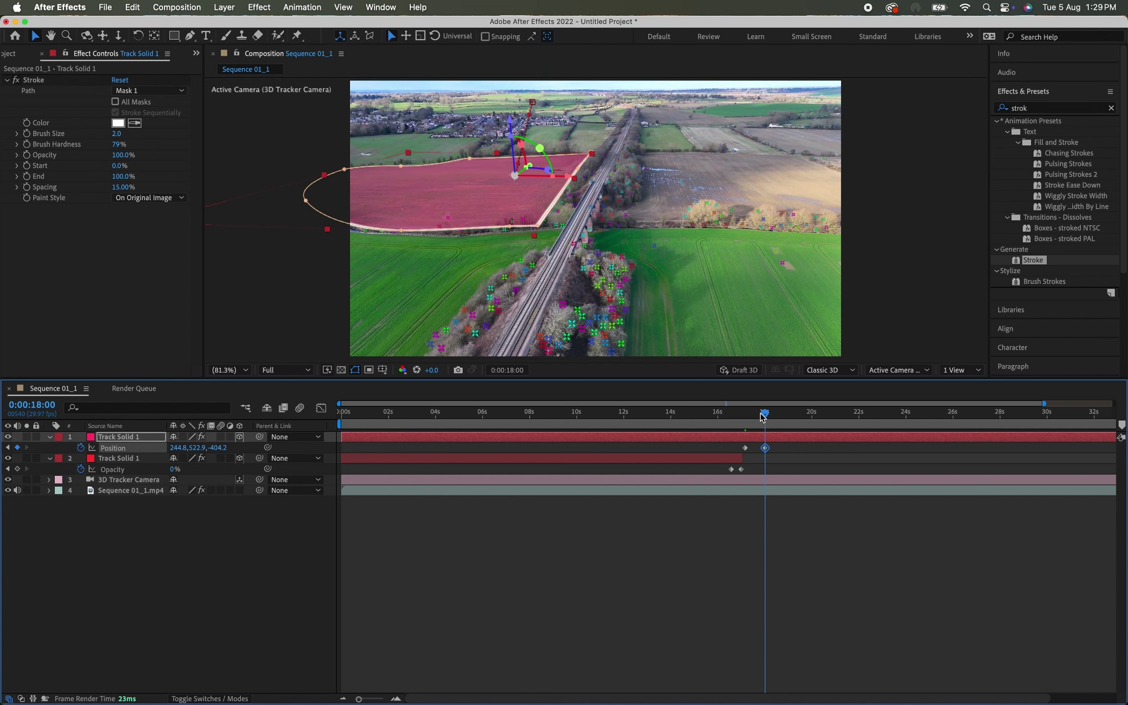
key("space")
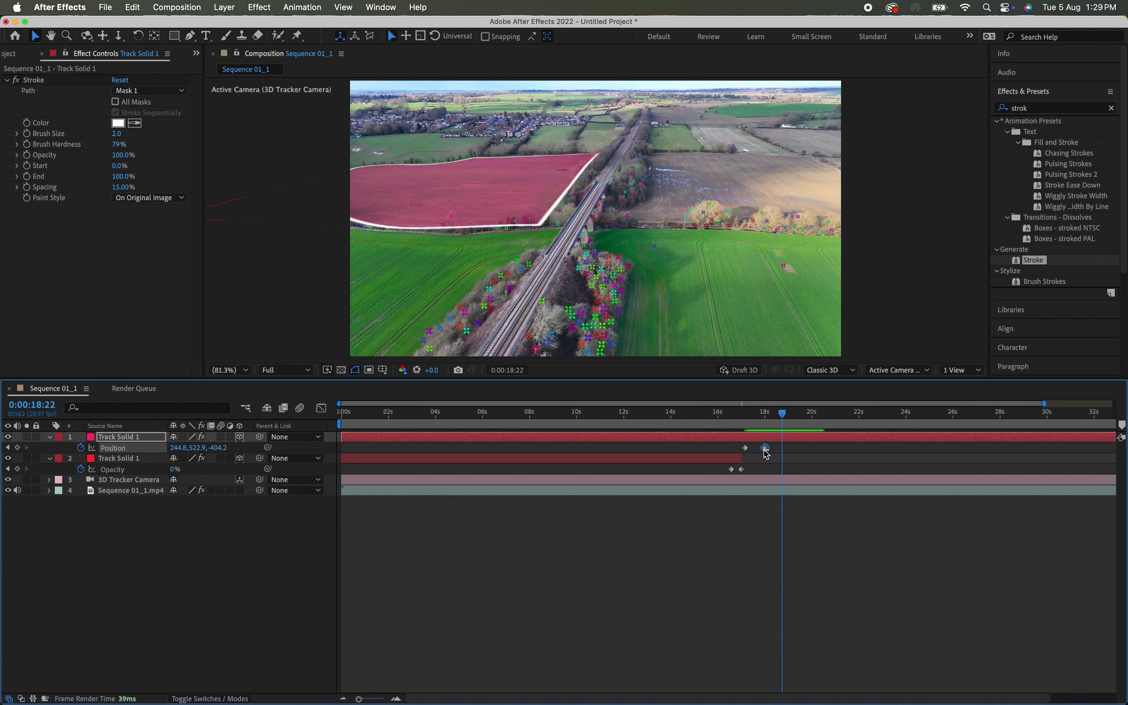
Step: Move the pink solid's end Position keyframe to about 0:00:17:24 and apply Easy Ease to both keyframes in the graph editor
left_click_drag(765, 448, 766, 660)
left_click(320, 408)
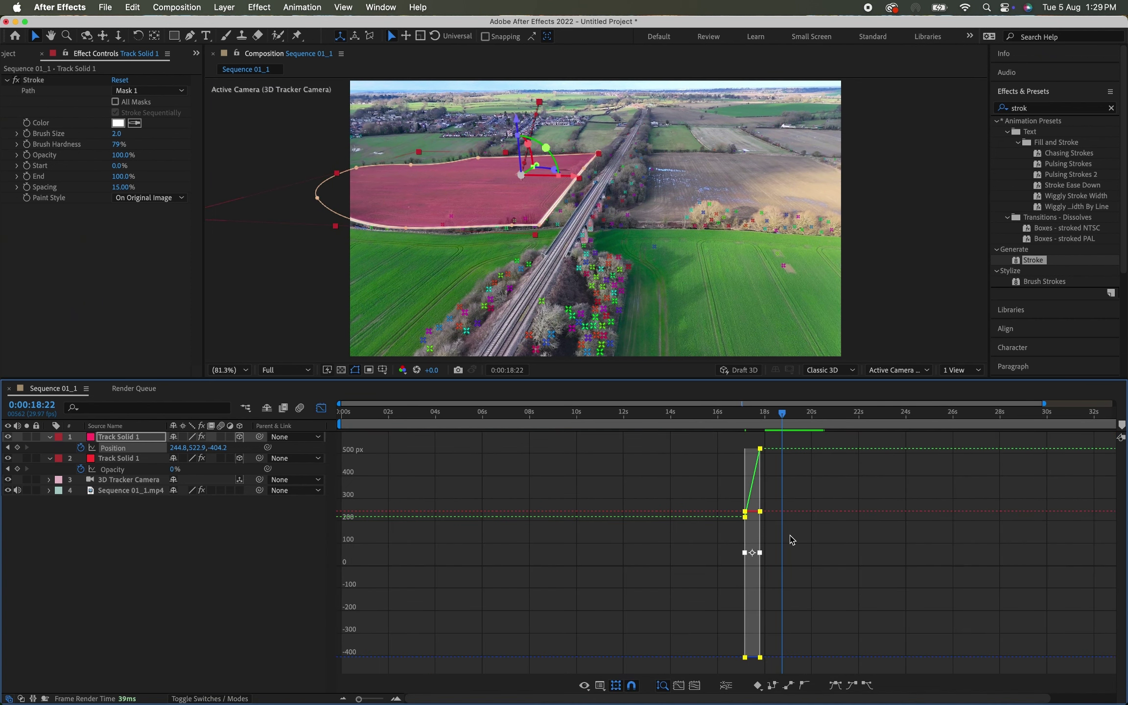
left_click(837, 686)
left_click(837, 685)
left_click(797, 540)
left_click_drag(756, 538, 705, 474)
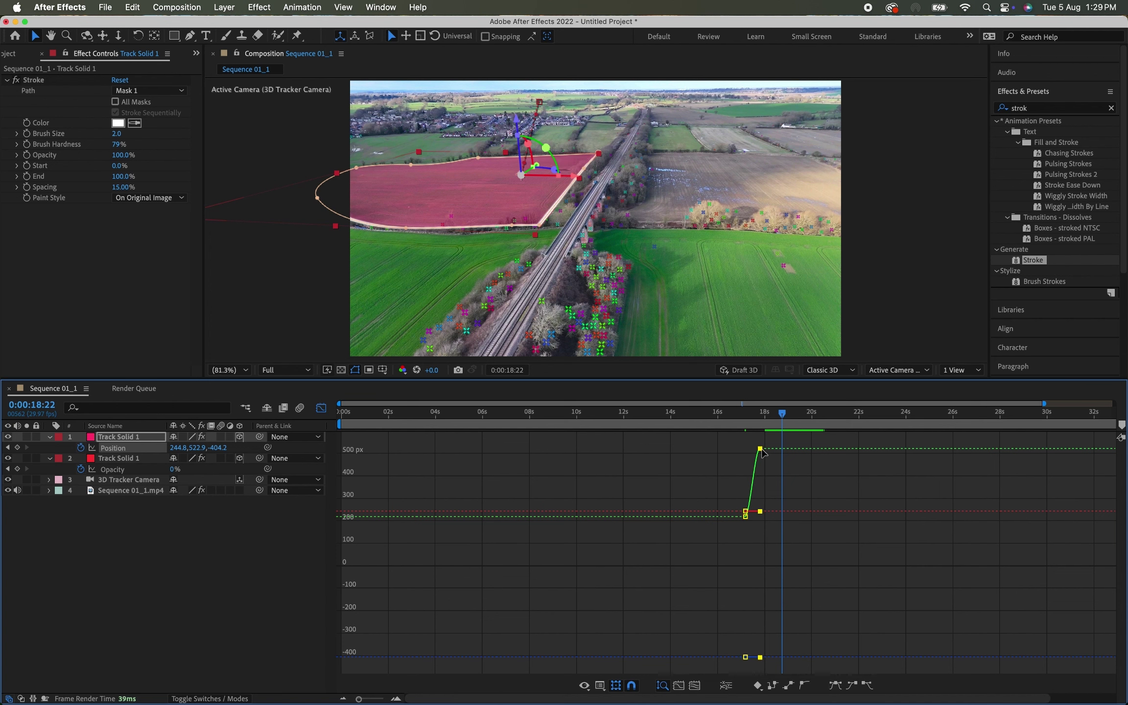
Step: Try hold and linear interpolation on the pink solid's starting Position keyframe in the graph
left_click(678, 685)
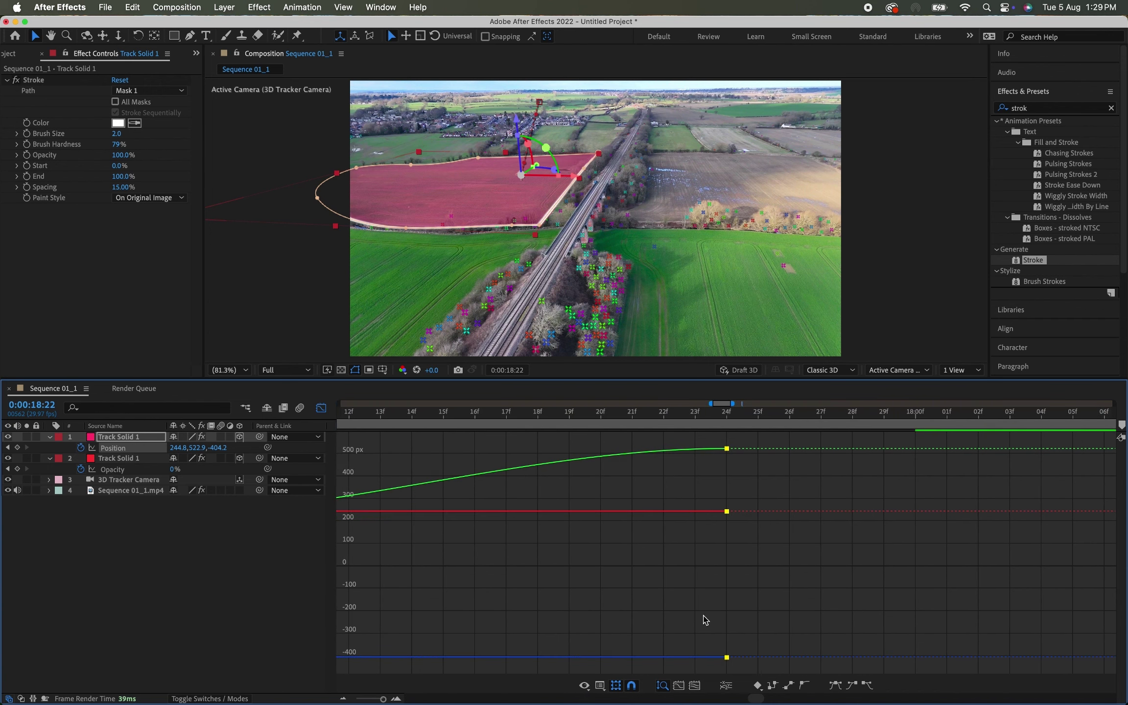
left_click(662, 686)
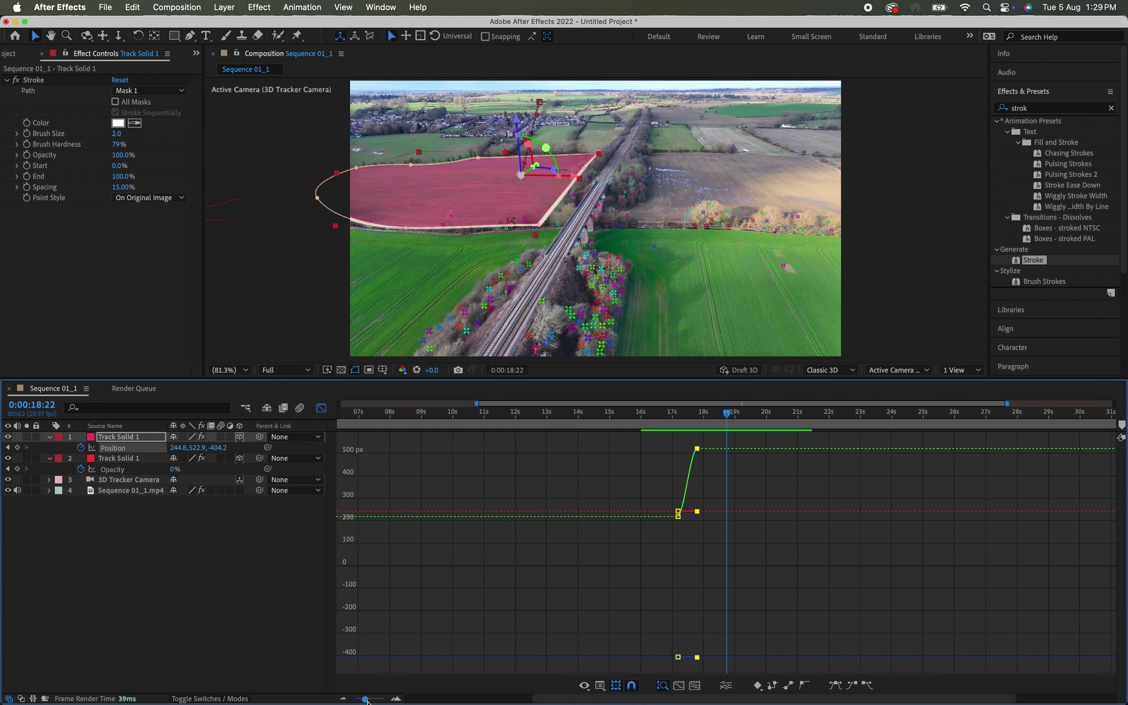
left_click_drag(653, 535, 623, 509)
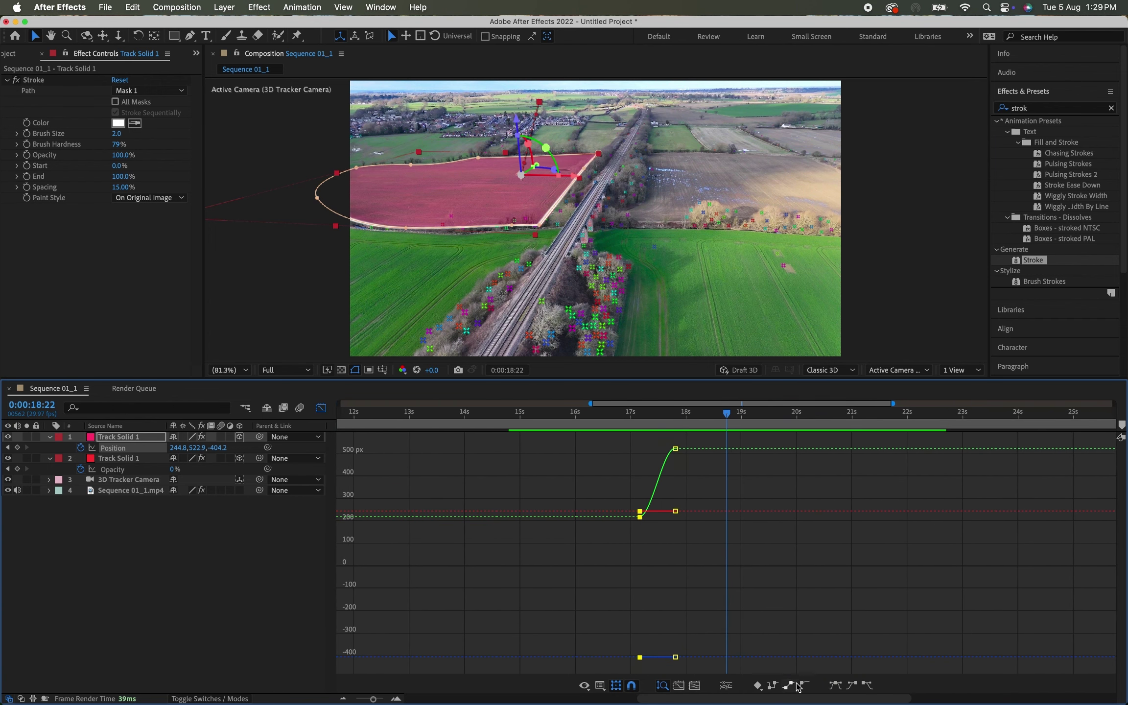
left_click(775, 686)
left_click(759, 686)
key("Escape")
left_click(788, 685)
left_click_drag(684, 487, 663, 431)
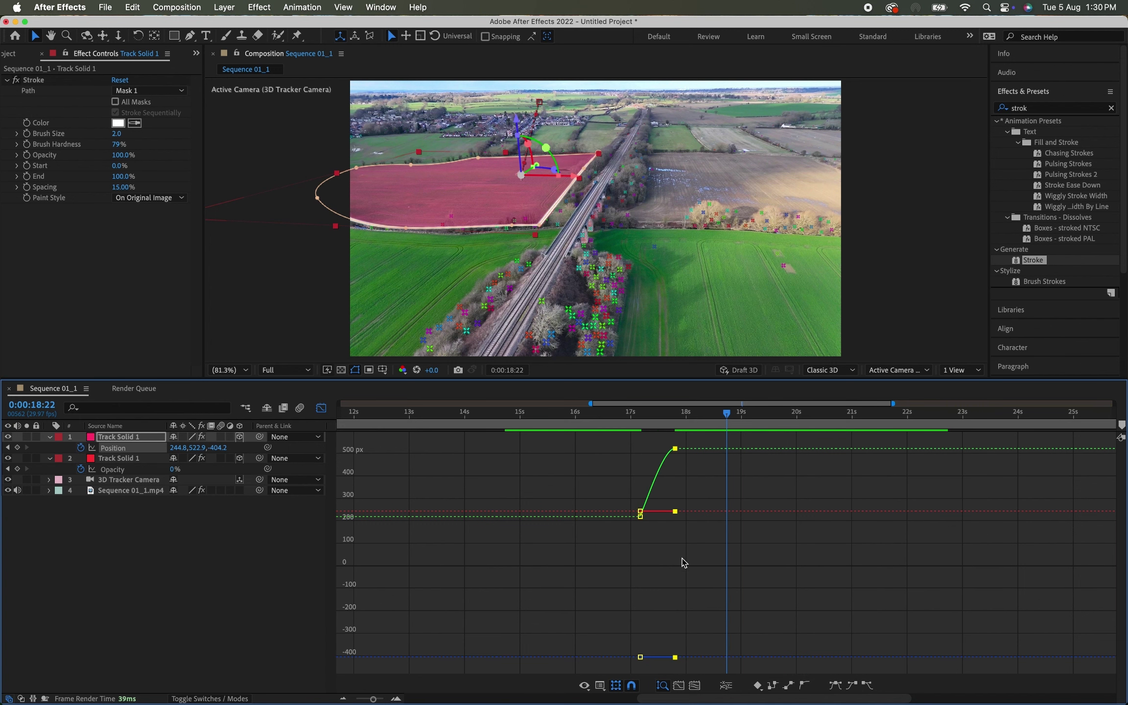
Step: Apply Easy Ease to the pink solid's starting Position keyframe and deselect the keyframes
left_click_drag(684, 563, 601, 504)
left_click(835, 686)
left_click_drag(755, 494, 638, 435)
left_click(792, 476)
mouse_move(728, 413)
left_mouse_down()
mouse_move(626, 419)
mouse_move(730, 420)
left_mouse_up()
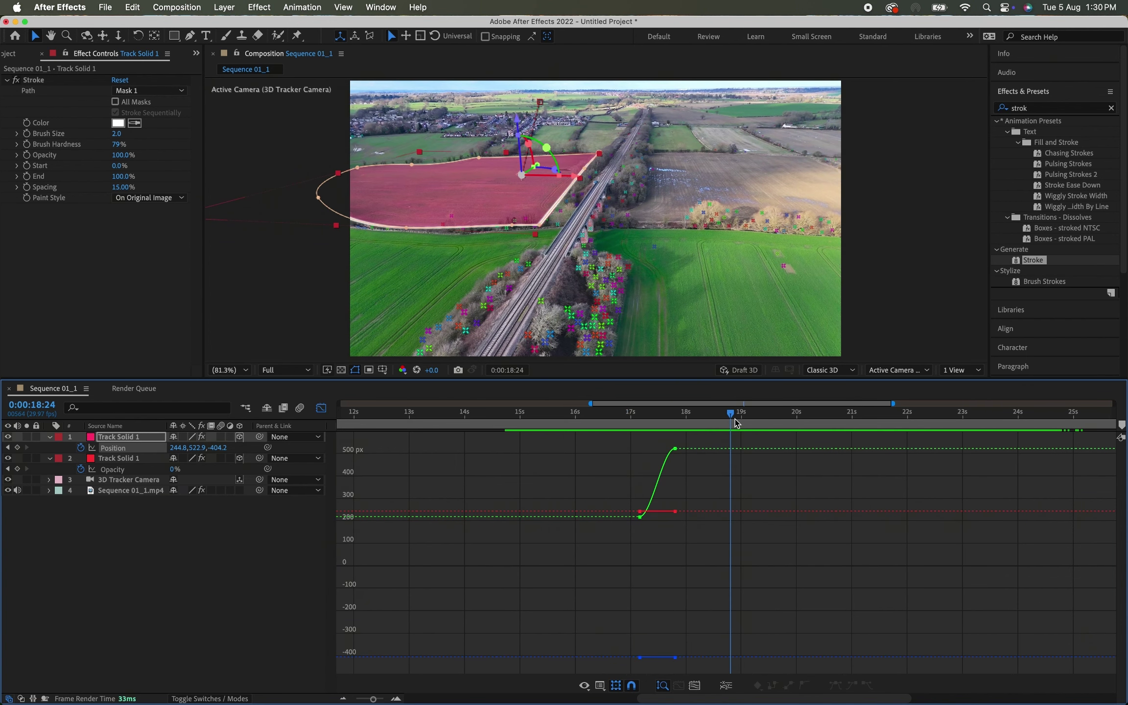
Step: Set the selected pink solid's Stroke colour to bright green and its Brush Size to 0.9
left_click(119, 439)
left_click(117, 125)
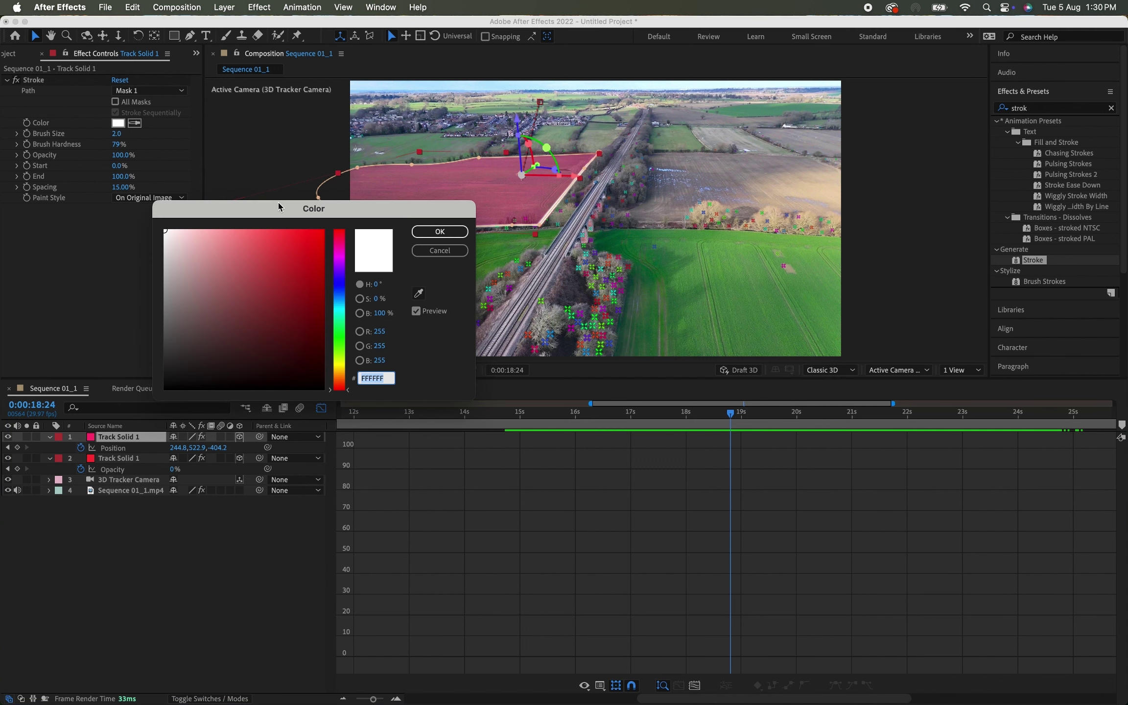
left_click(342, 341)
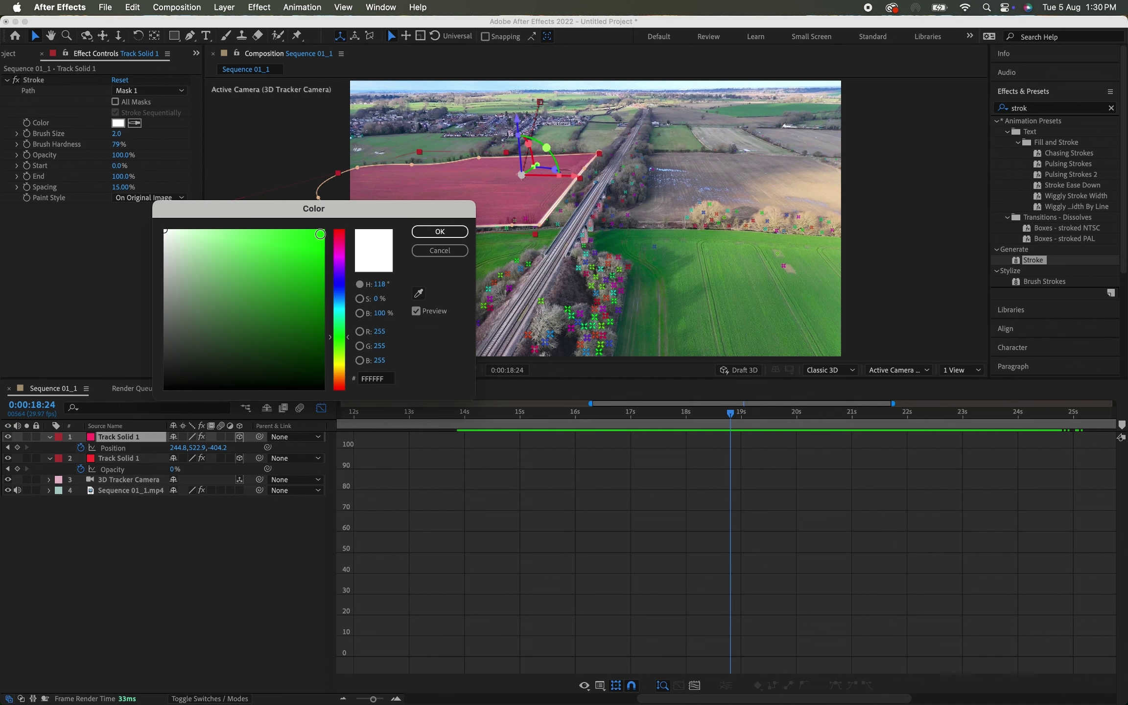
left_click(440, 231)
left_click_drag(116, 135, 111, 135)
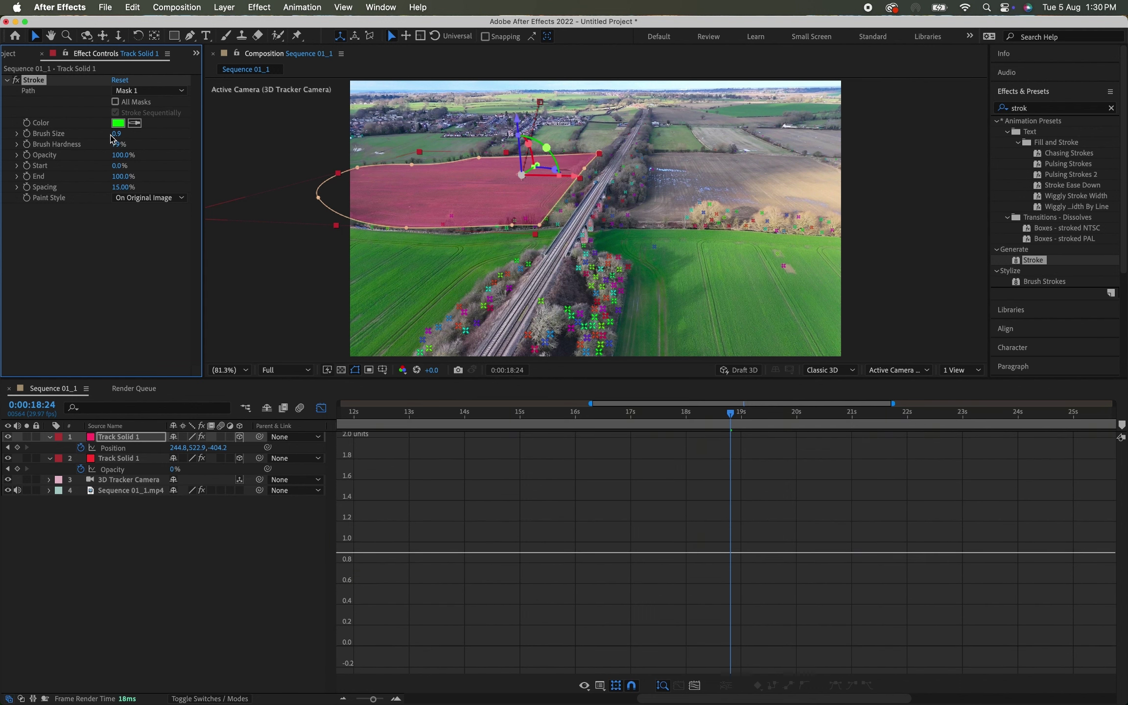
Step: Show the whole timeline as layer bars instead of the graph editor and step back to 0:00:18:18
left_click_drag(373, 698, 309, 696)
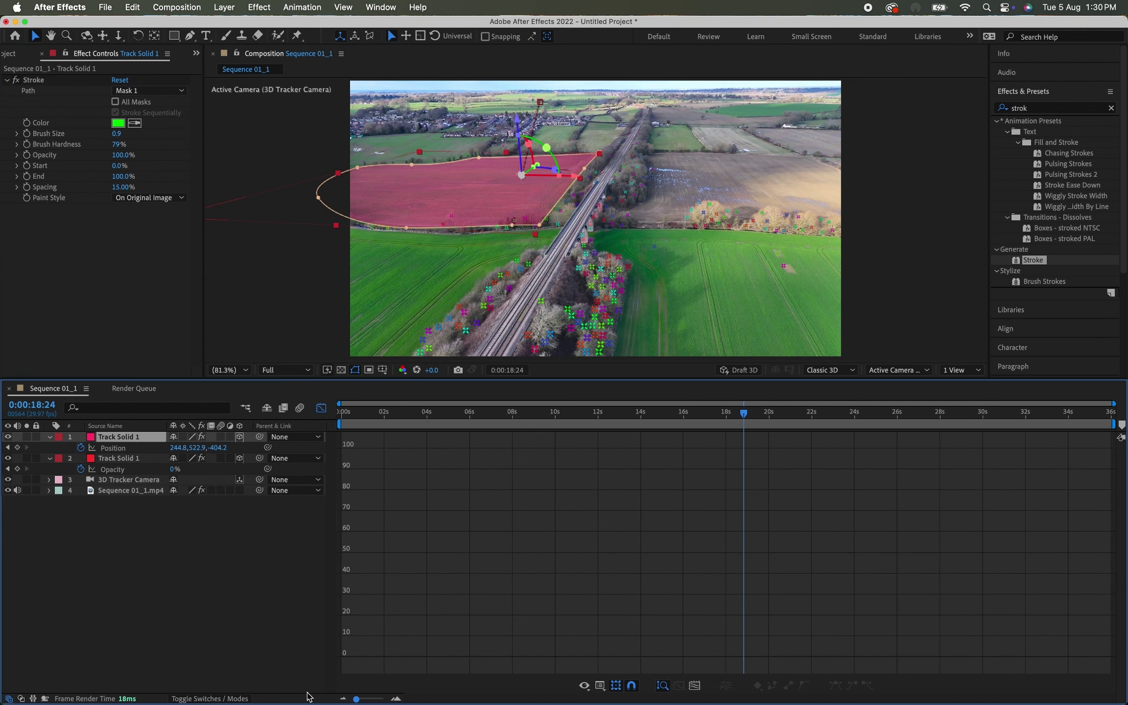
left_click(322, 409)
key("Page_Up")
key("Page_Up")
key("Page_Up")
key("Page_Up")
key("Page_Up")
key("Page_Up")
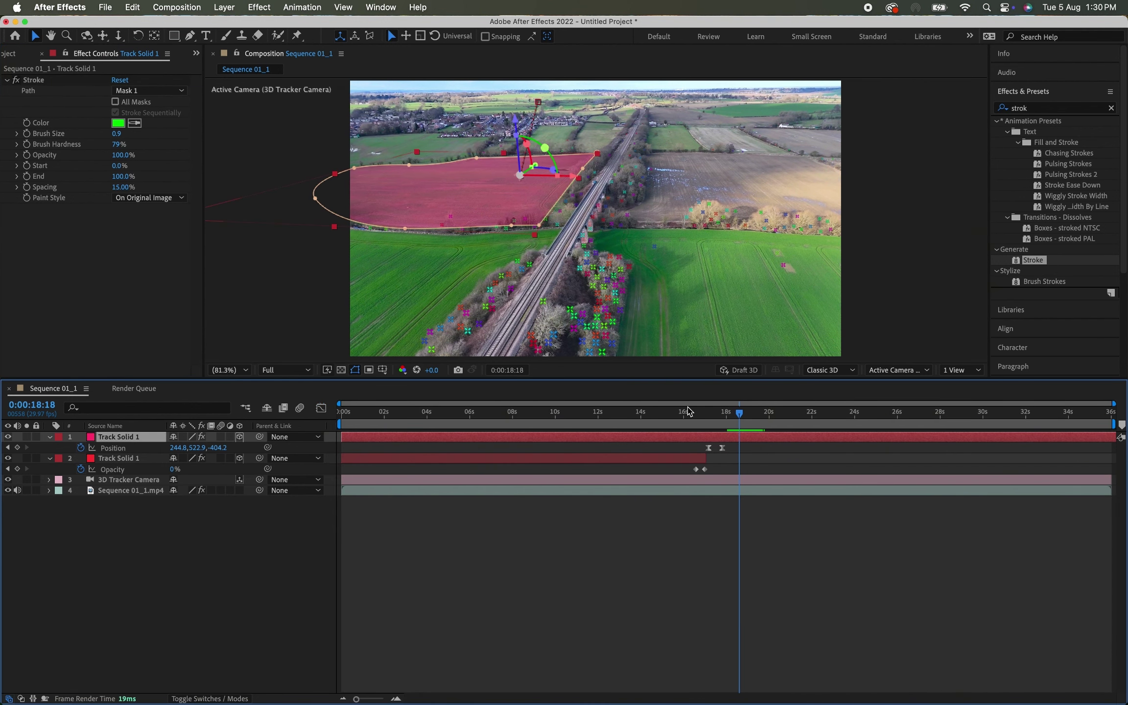
Step: Set the Stroke's Brush Size to 1.0 and Brush Hardness to 100%, then preview the outline
left_click_drag(118, 133, 118, 135)
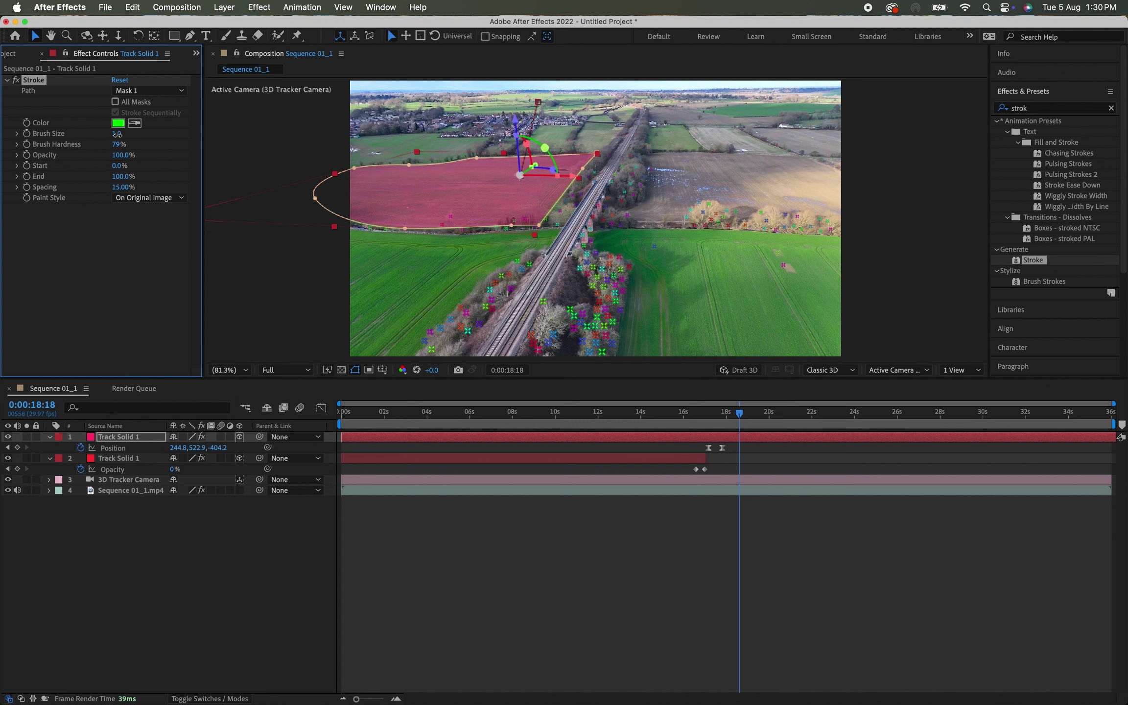
key("space")
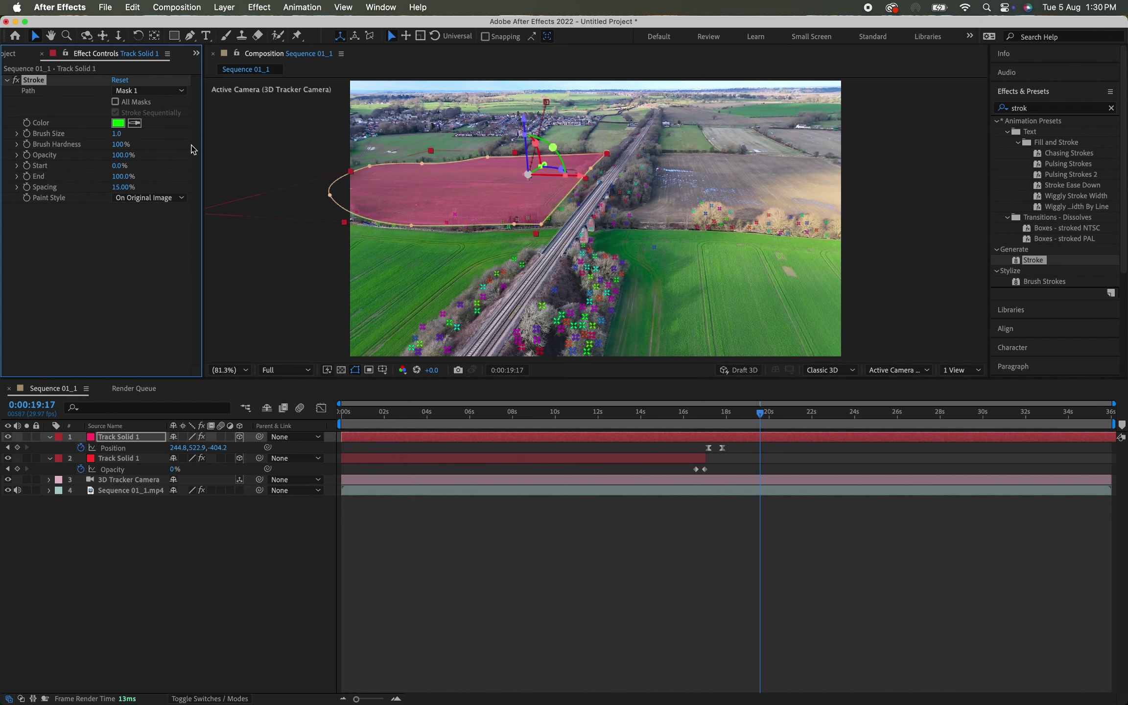
key("space")
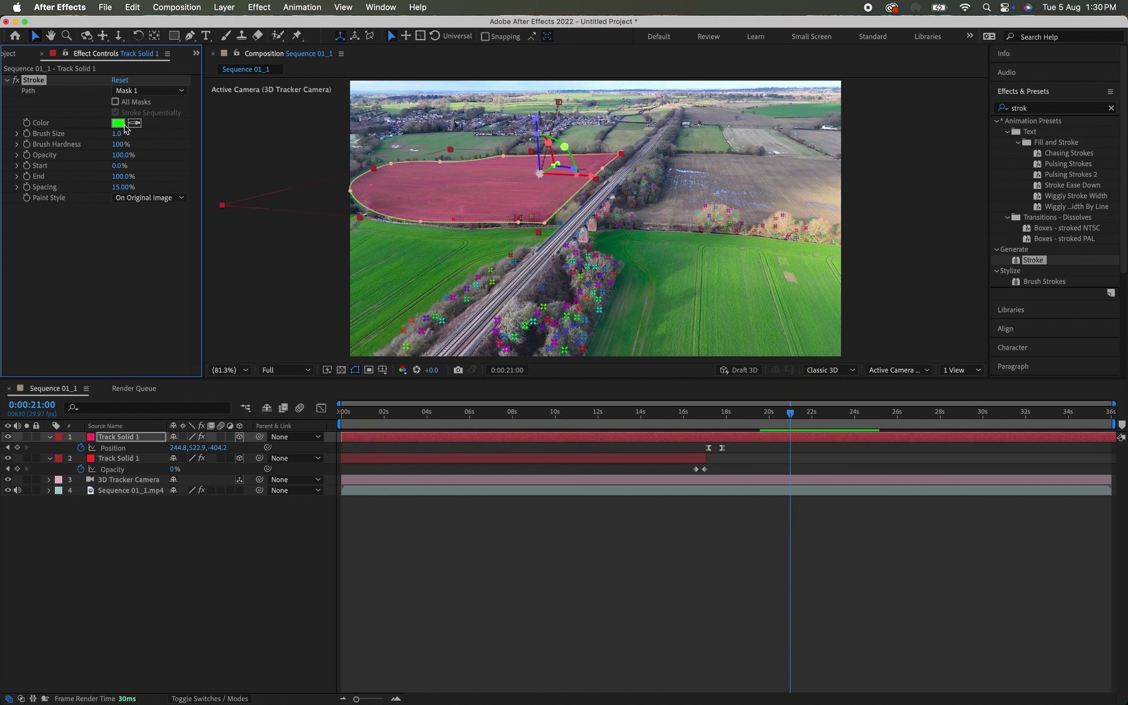
Step: Set the Stroke's Spacing to 0% and preview the outline
left_click_drag(116, 189, 4, 170)
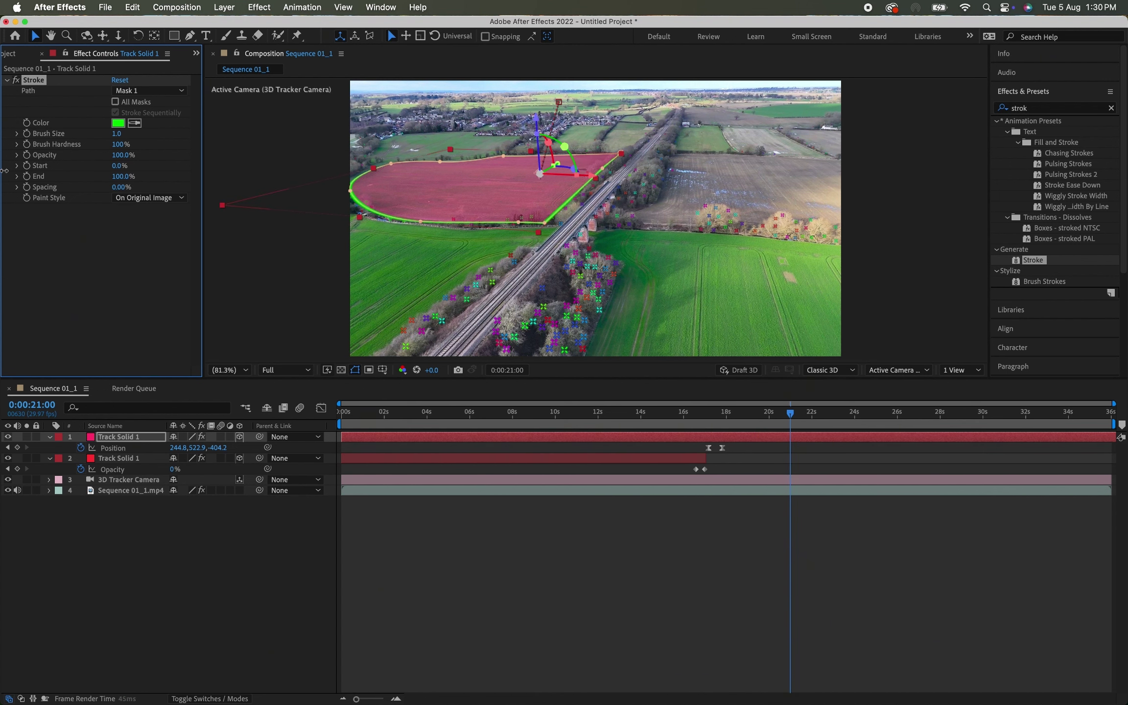
key("space")
key("space")
Step: Set the Stroke's Brush Size to 0.8 and Spacing to 100%, then preview the outline
left_click(117, 134)
type("0.5")
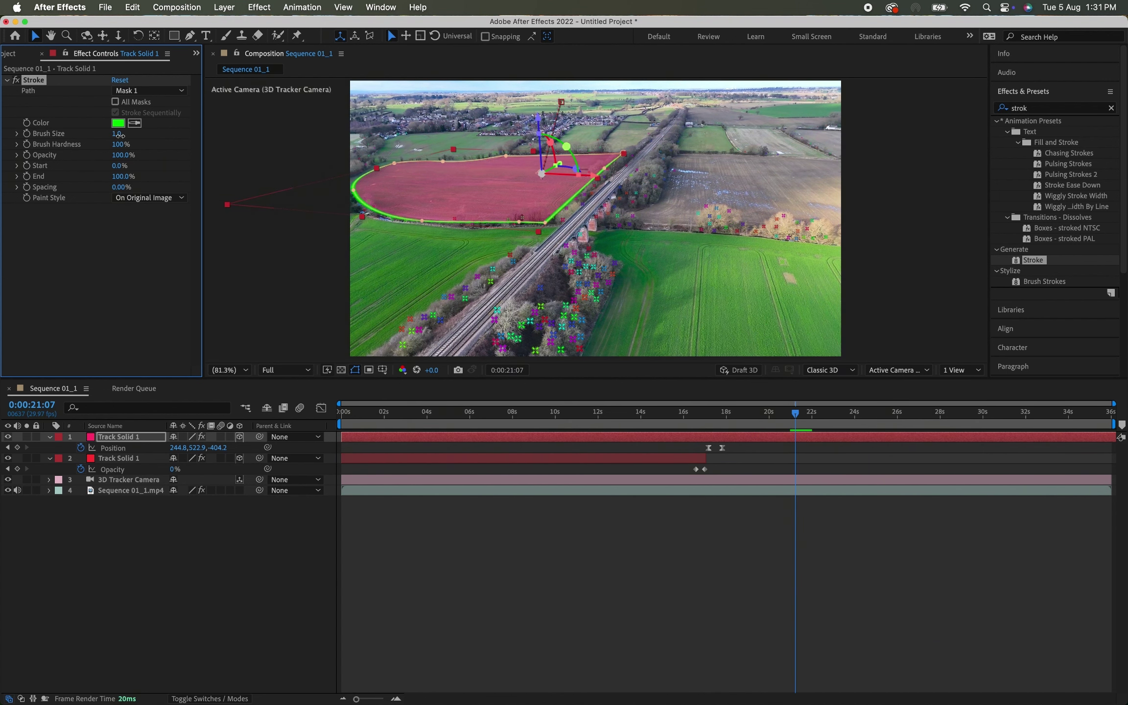
key("Return")
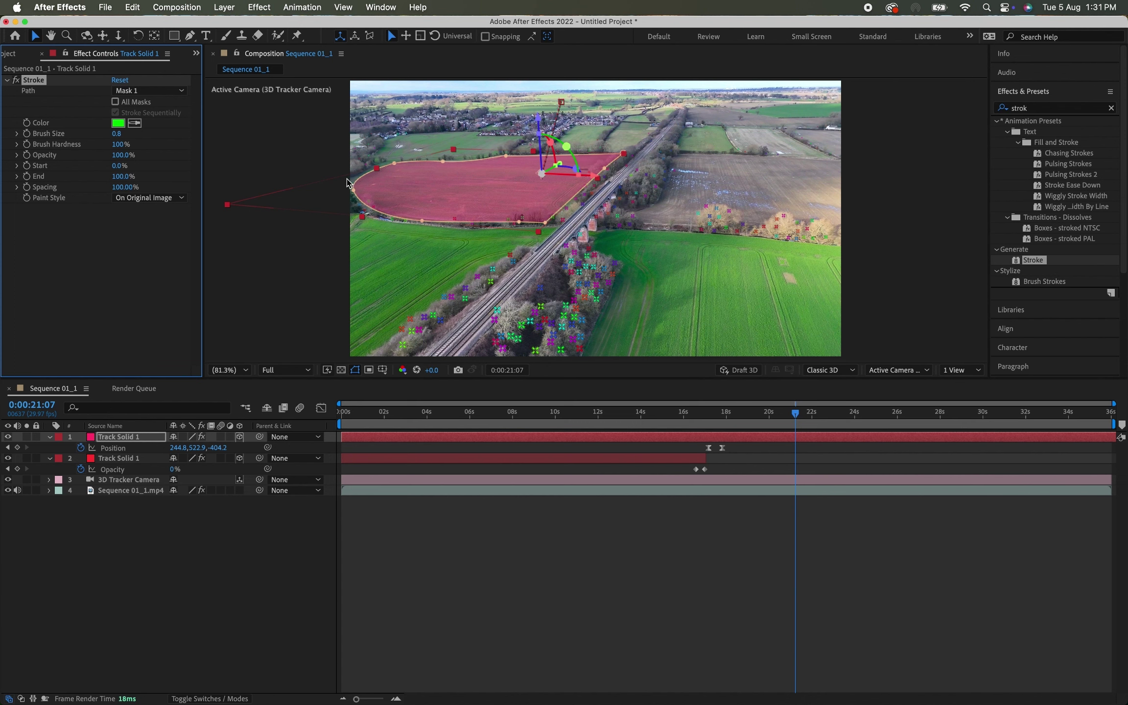
key("space")
Step: Increase the Stroke's Brush Size to 2.8 and play back the thicker outline
mouse_move(122, 134)
left_mouse_down()
mouse_move(146, 133)
mouse_move(116, 133)
left_mouse_up()
key("space")
key("space")
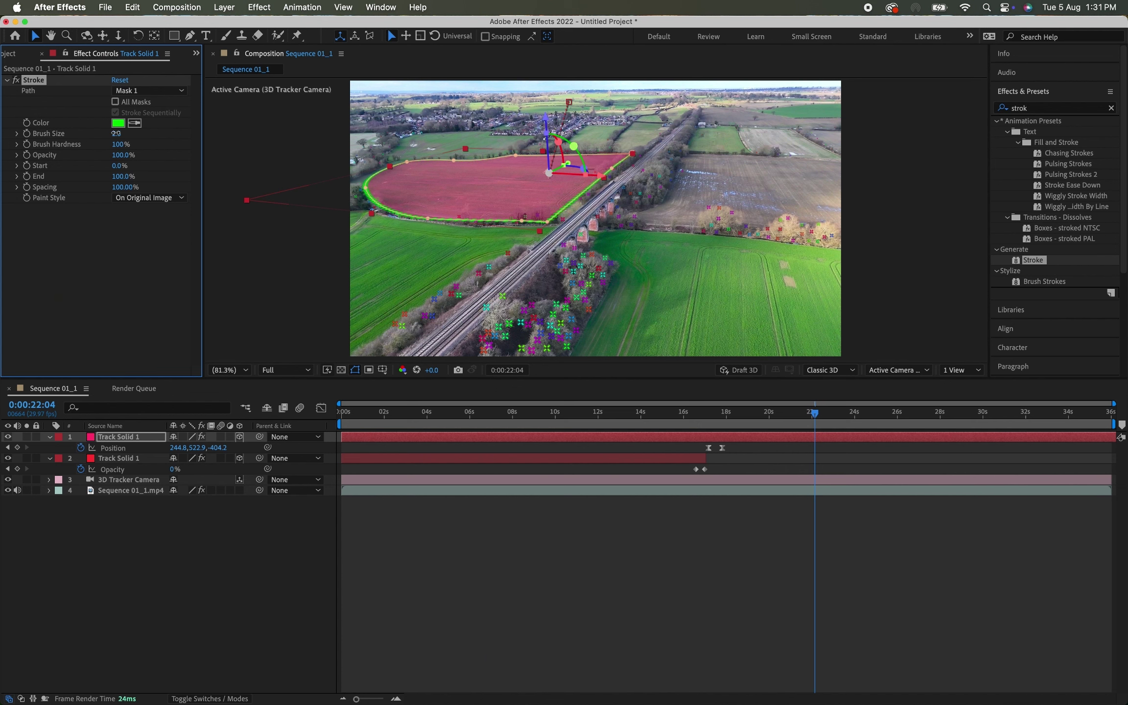
key("space")
key("space")
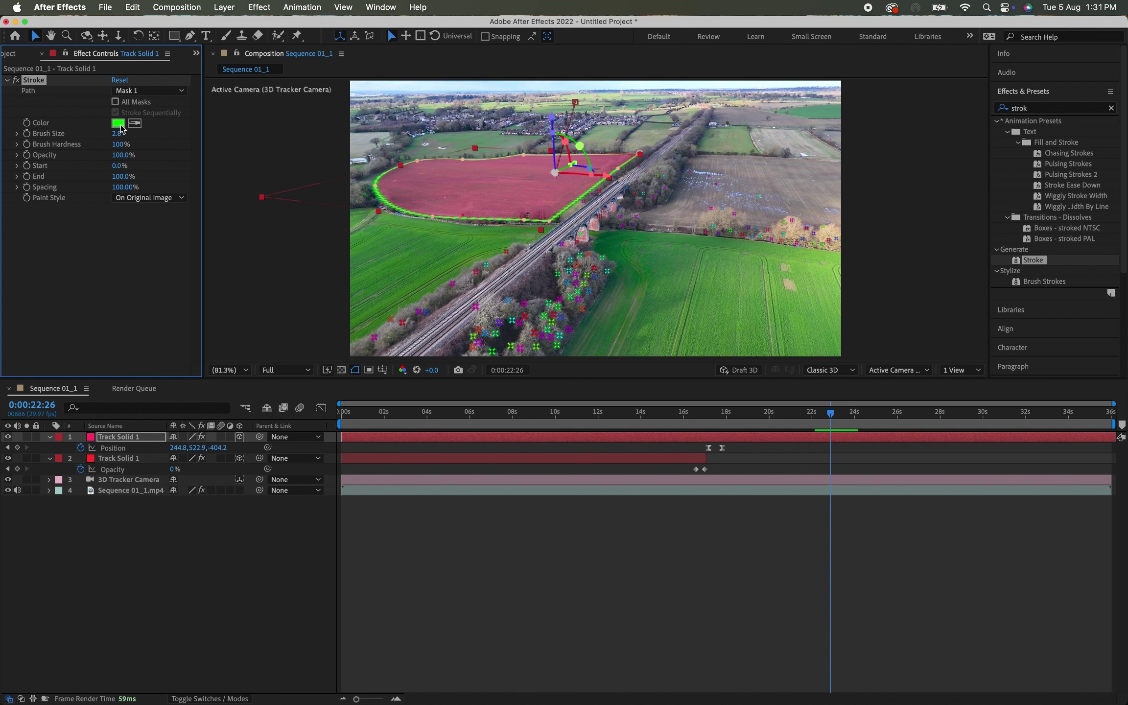
Step: Change the Stroke colour to red F9030B and preview the outline
left_click(118, 123)
left_click(340, 237)
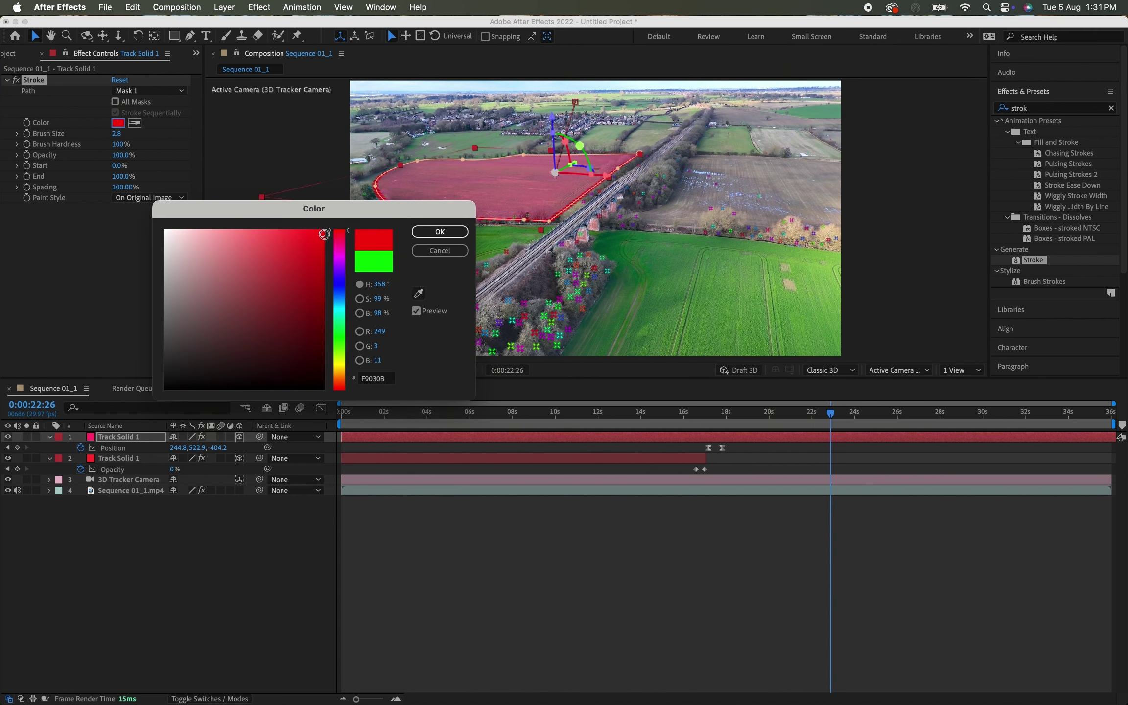
key("Return")
key("space")
key("space")
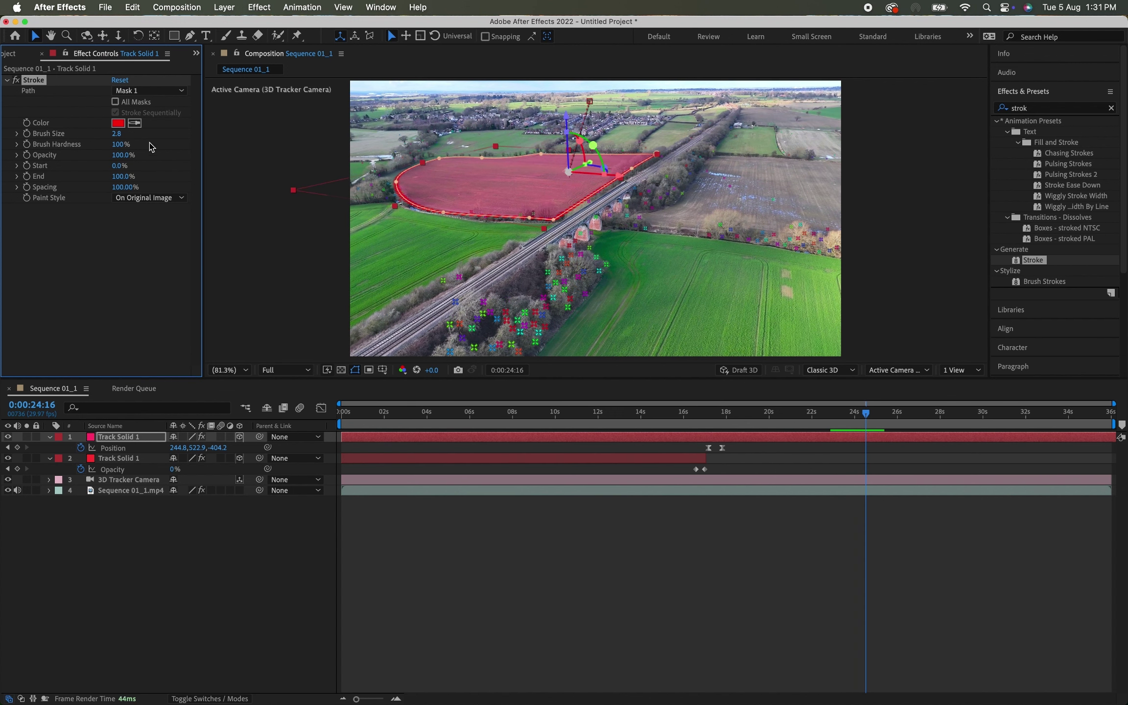
Step: Set the Stroke's Brush Size to 1.8 and preview the outline
left_click_drag(118, 137, 110, 135)
key("space")
key("space")
Step: Change the Stroke colour to white FFFFFF and preview the outline
left_click(118, 123)
left_click_drag(191, 240, 150, 231)
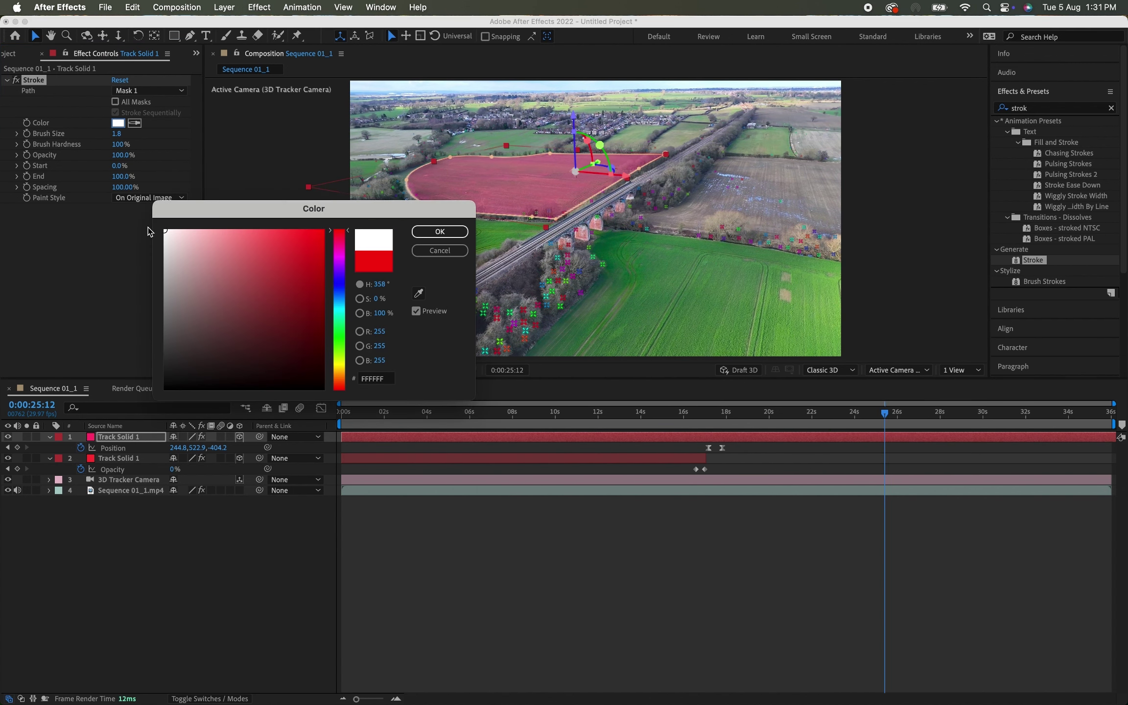
left_click(440, 232)
key("space")
key("space")
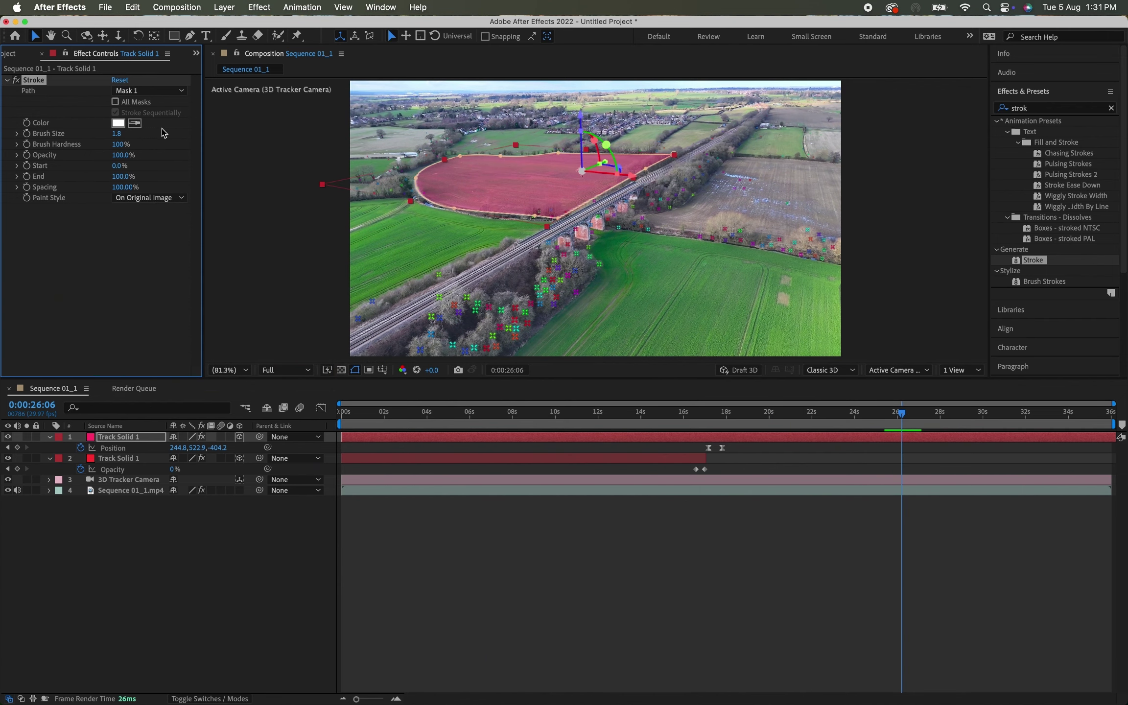
Step: Change the Stroke colour to black 000000 and preview the outline
left_click(118, 123)
type("000000")
key("Return")
key("space")
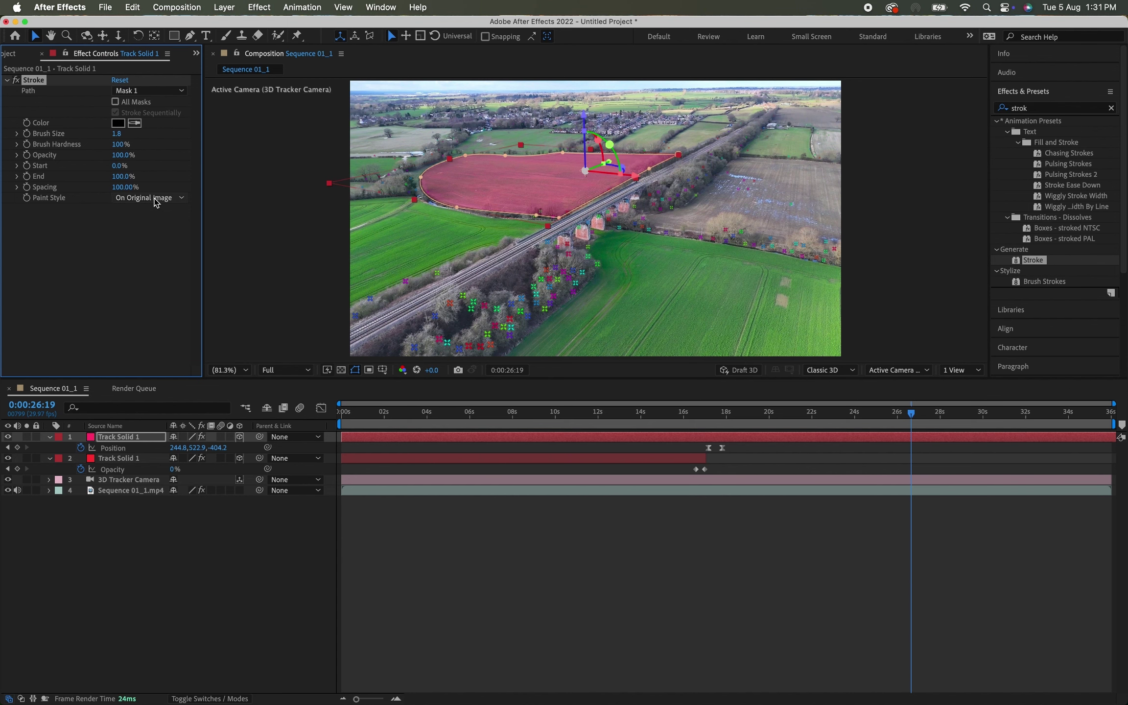
left_click(157, 234)
Step: Try Stroke Spacing values of 78% and 59% from 0:00:18:00 with a preview, then return Spacing to 100%
left_click_drag(910, 416, 726, 416)
left_click_drag(114, 187, 101, 188)
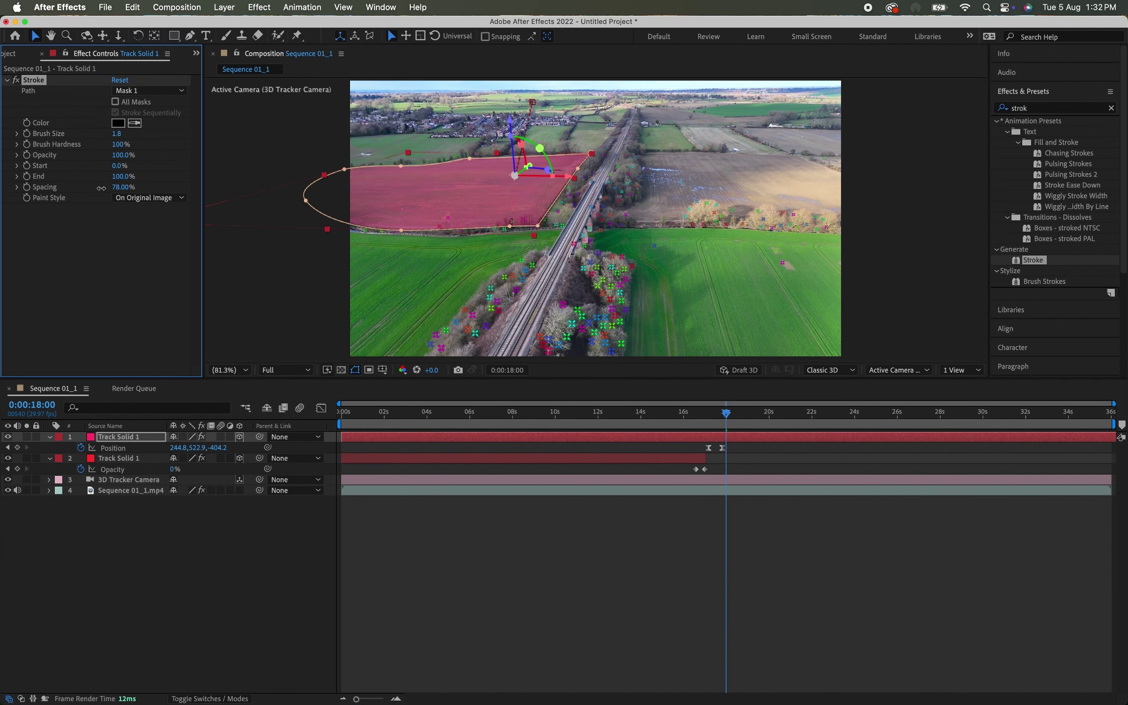
key("space")
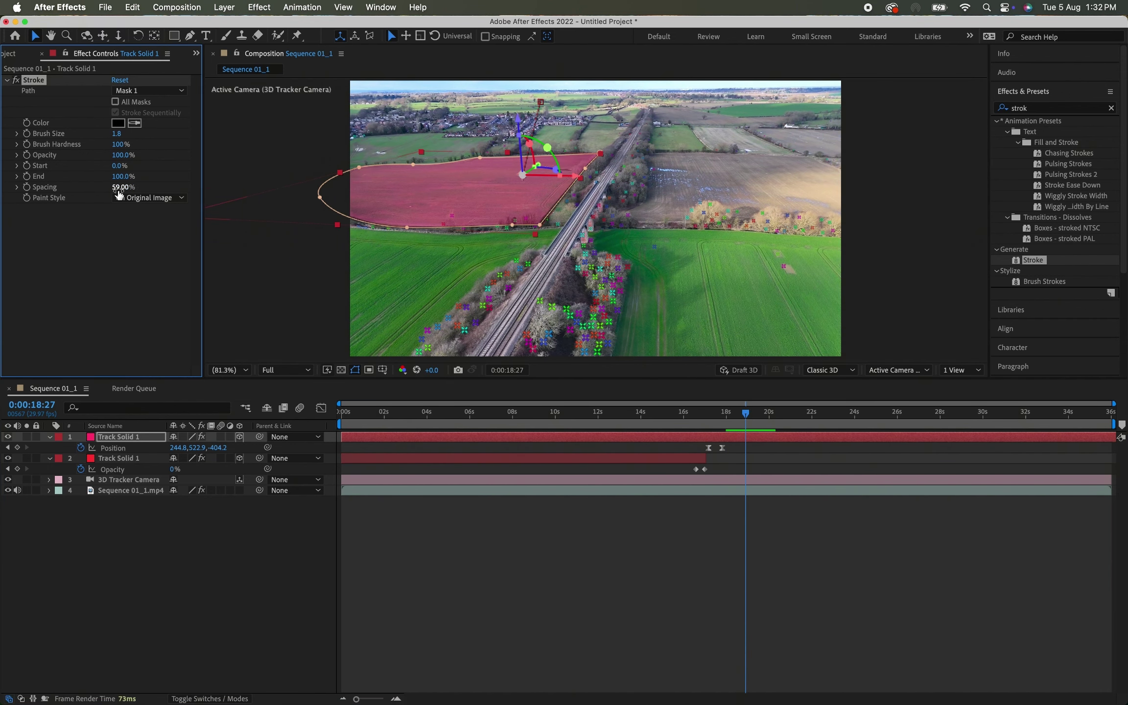
left_click_drag(128, 190, 142, 187)
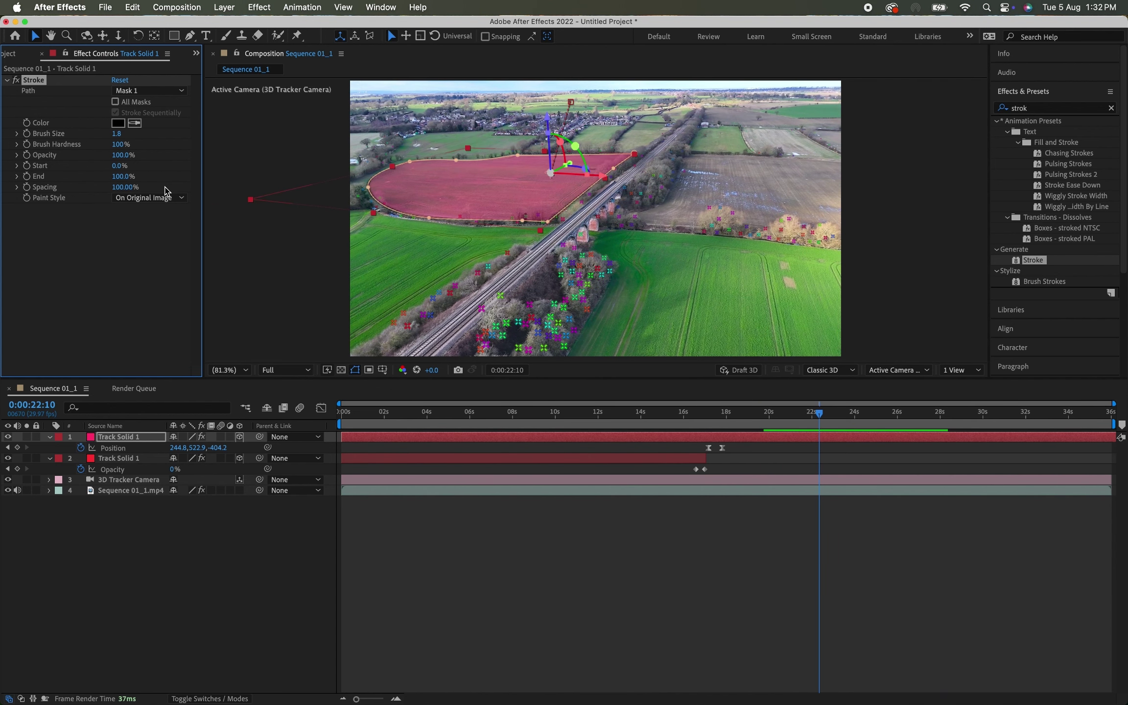
Step: Set the Stroke colour to red FA0303 and play the composition from the start
left_click(121, 124)
left_click(322, 232)
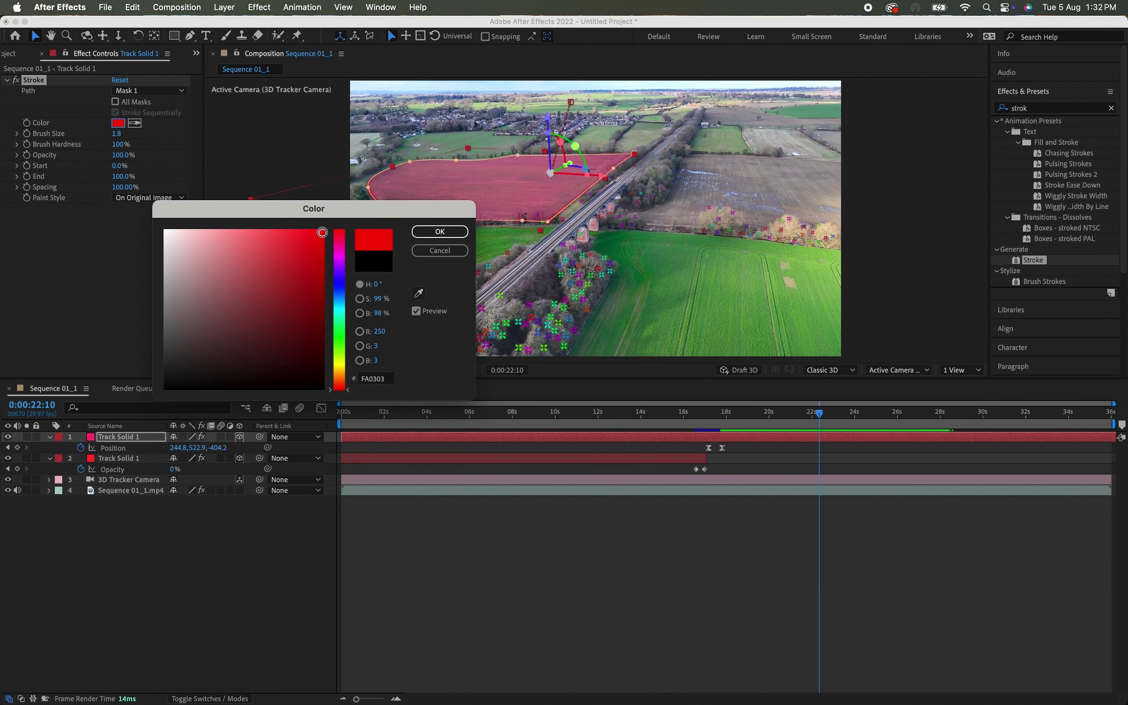
left_click(432, 239)
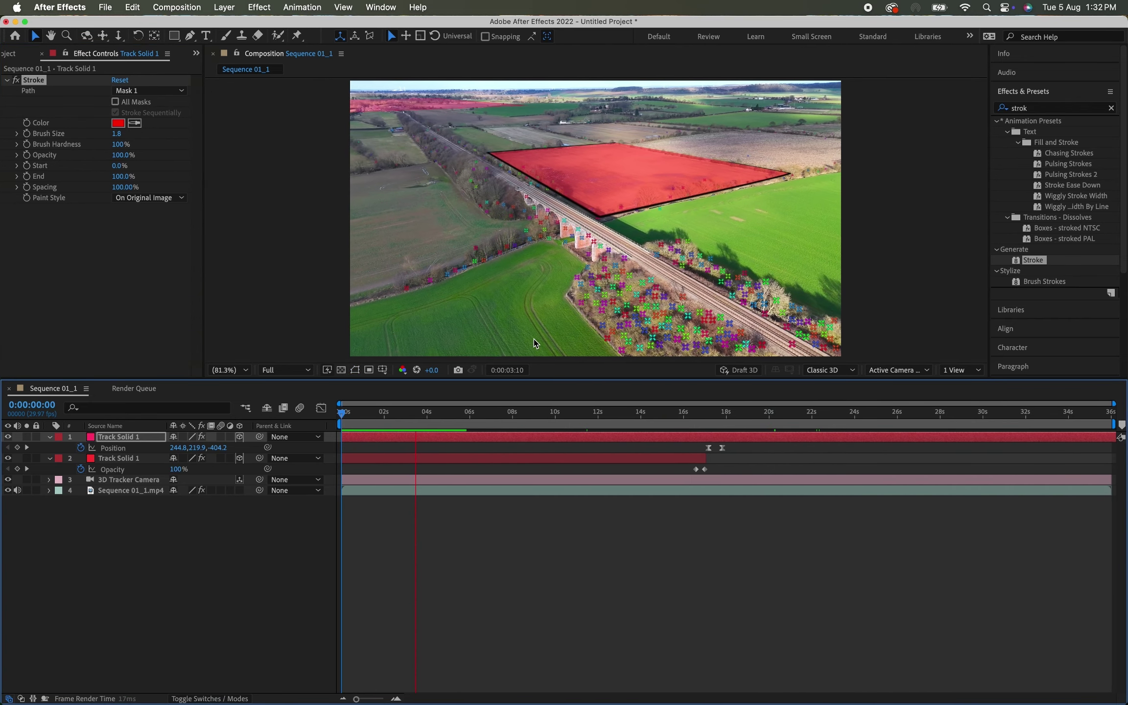
Step: At 0:00:18:06, change the pink solid's colour to blue-violet 5133FF in its solid settings
left_click_drag(441, 414, 730, 415)
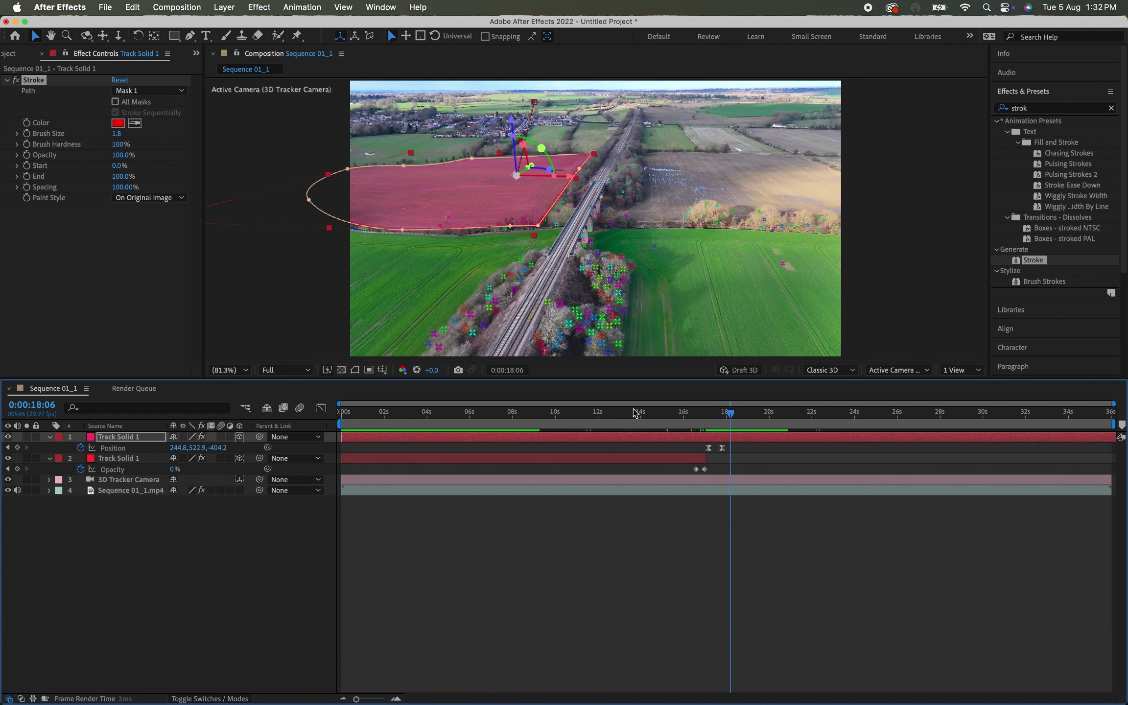
left_click(222, 8)
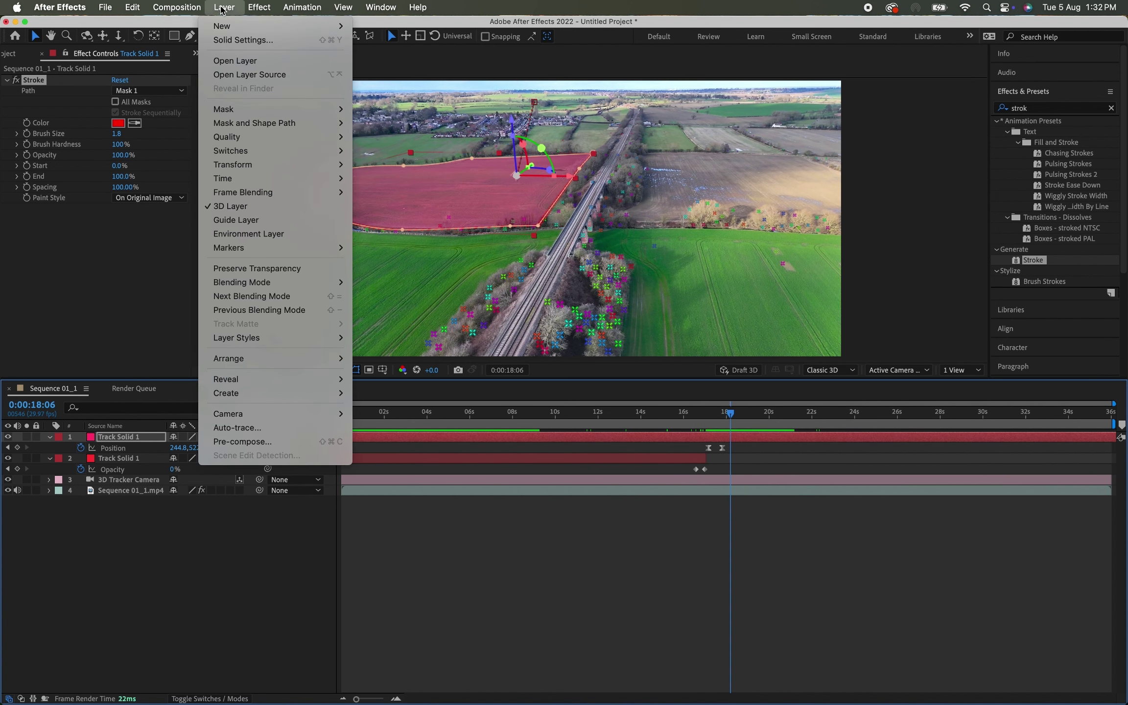
left_click(243, 40)
left_click(784, 336)
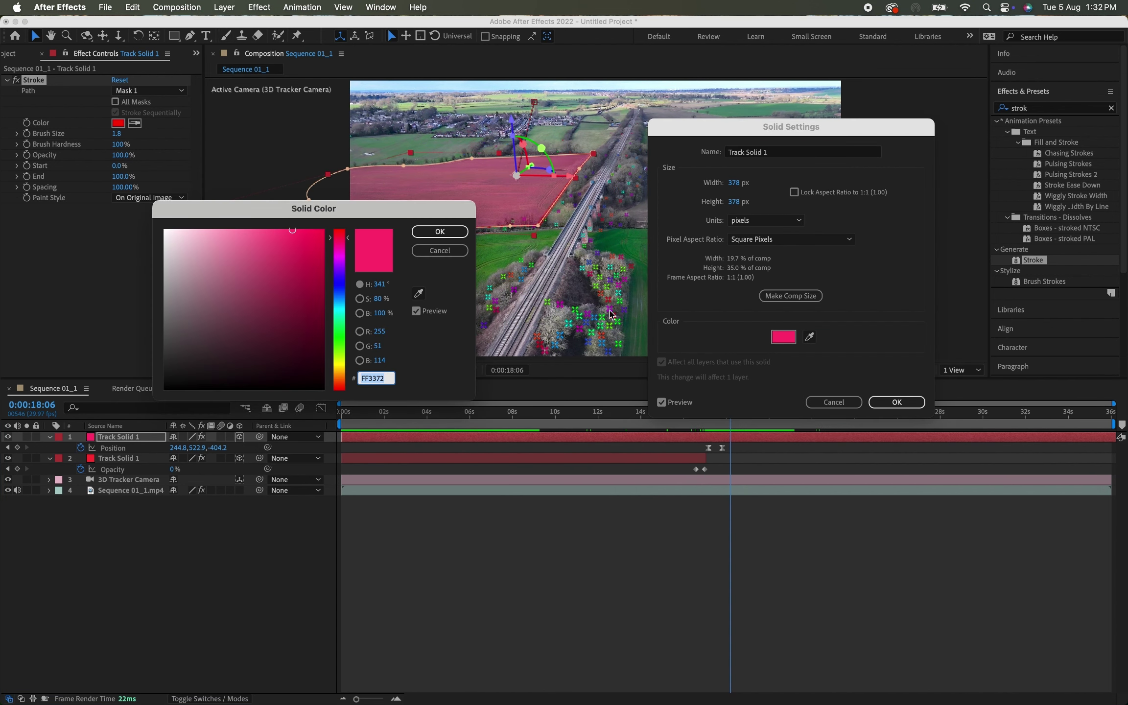
left_click(345, 290)
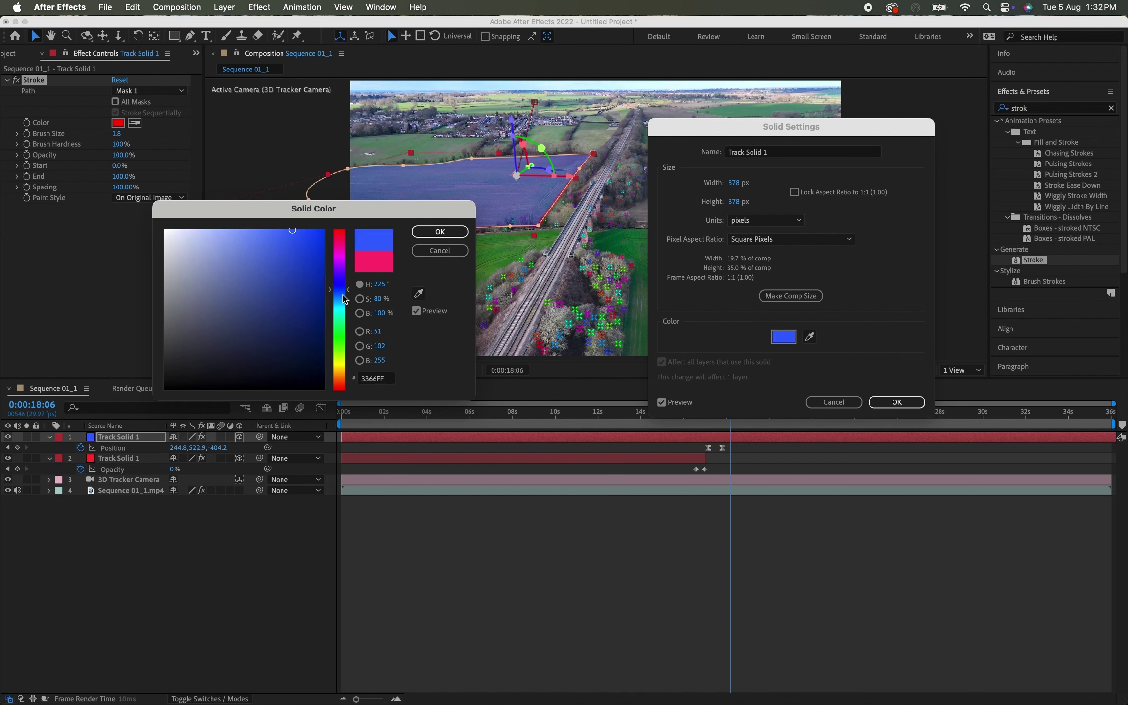
left_click(348, 318)
left_click_drag(348, 317, 346, 283)
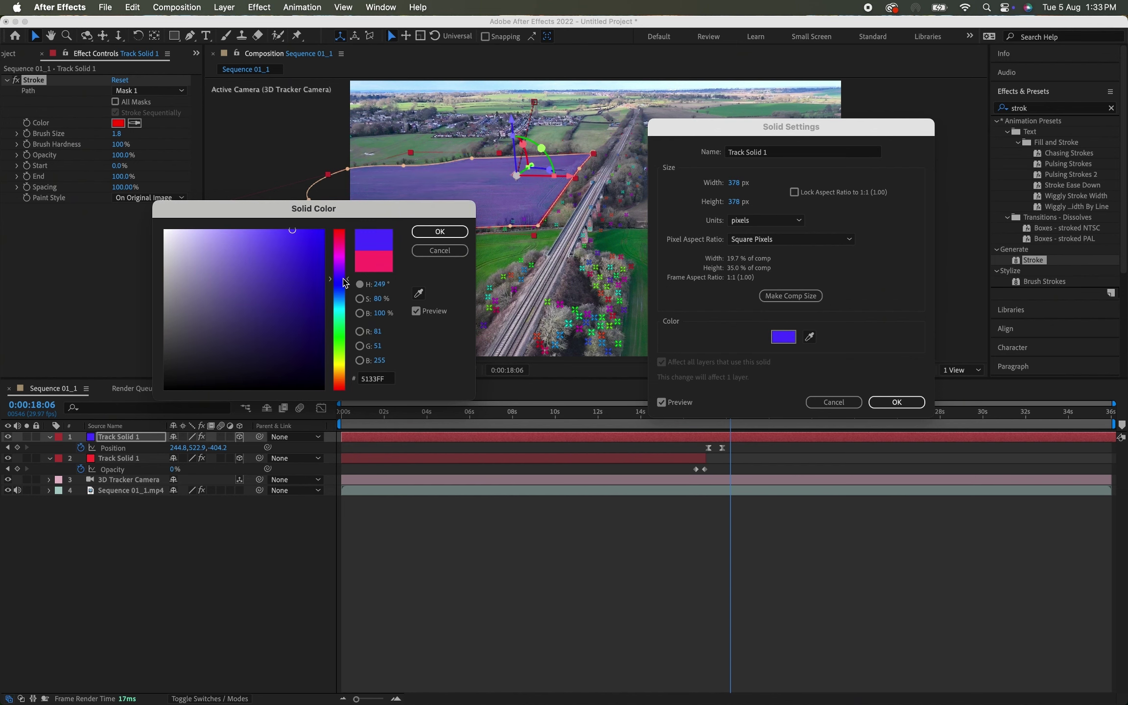
left_click(440, 232)
left_click(897, 402)
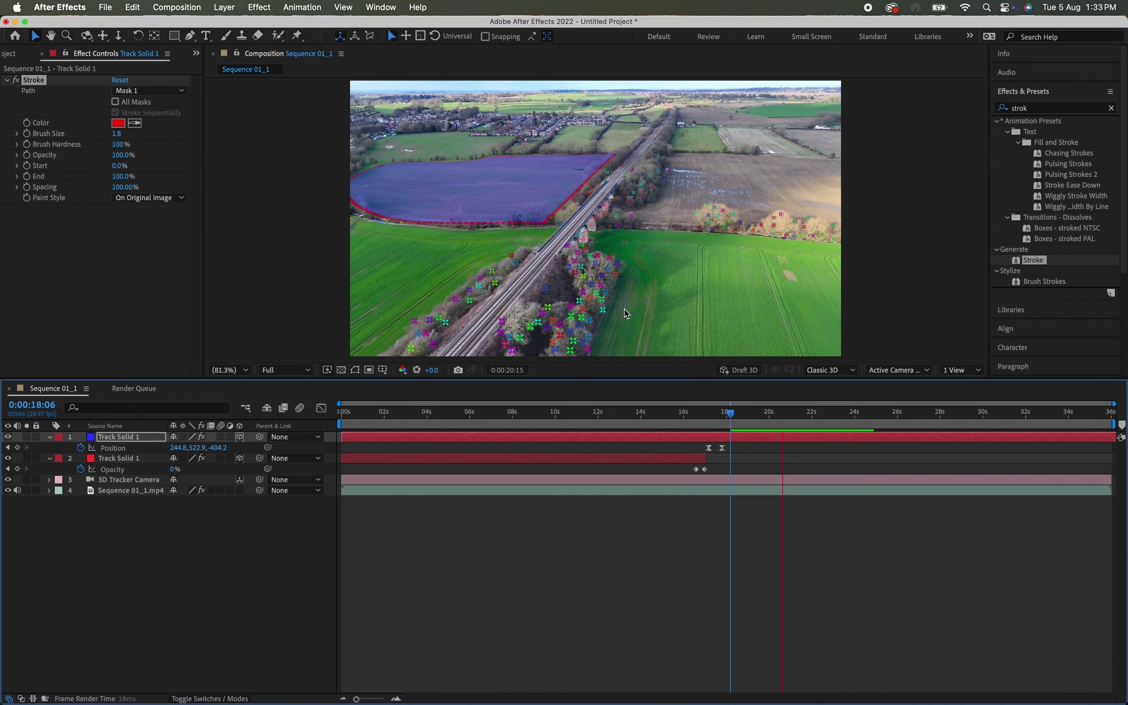
Step: Play back the blue-violet solid's movement onto the field from about 0:00:17:10
left_click(794, 422)
left_click_drag(795, 423, 714, 409)
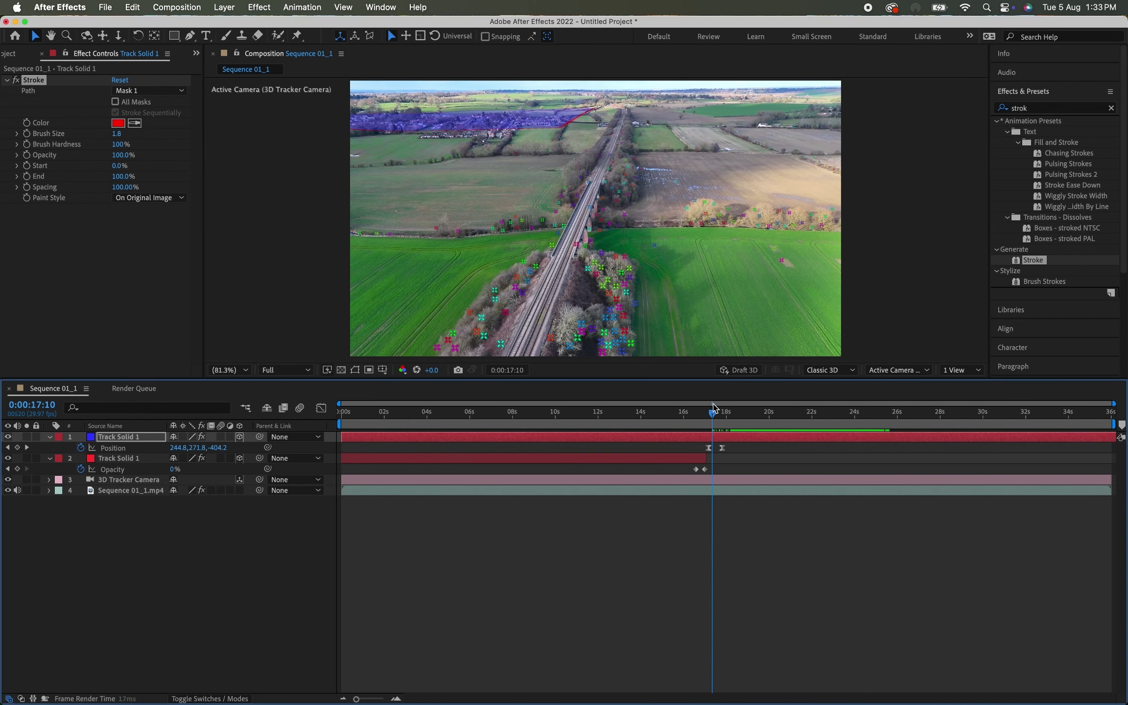
key("space")
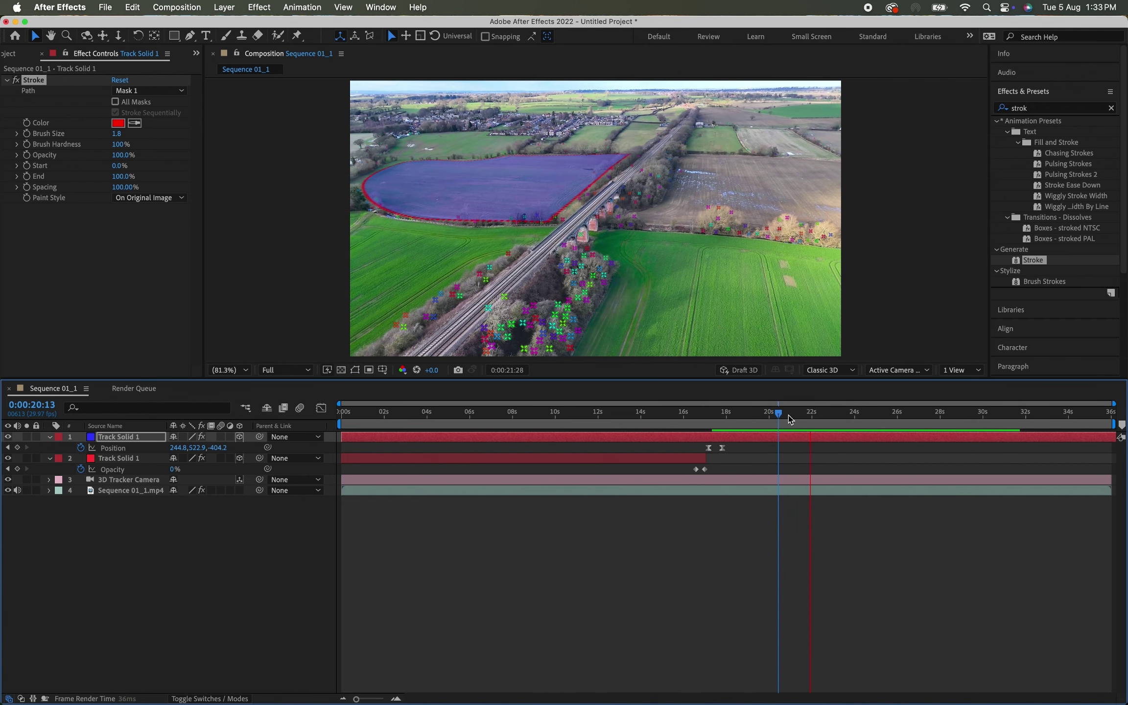
left_click(668, 412)
Step: Keyframe the blue-violet solid's Opacity to fade in from 0% between about 0:00:16:25 and 0:00:17:04, and preview from 0:00:16:17
left_click_drag(348, 413, 692, 414)
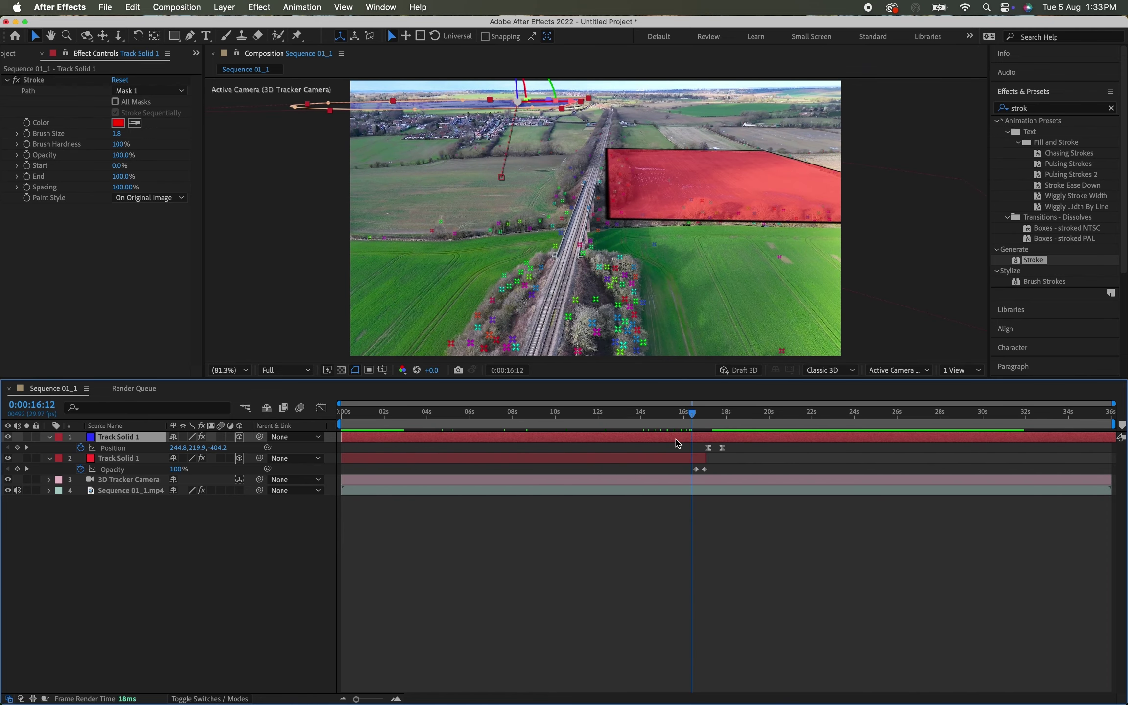
key("t")
left_click(80, 447)
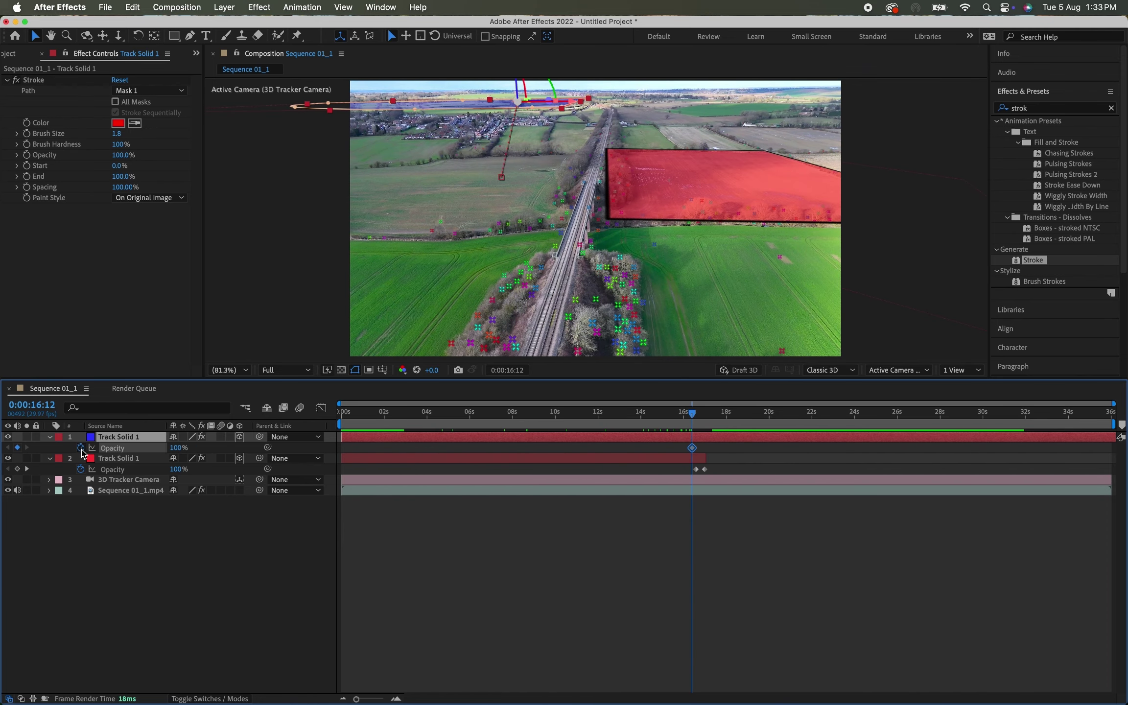
left_click_drag(177, 448, 154, 450)
left_click(702, 412)
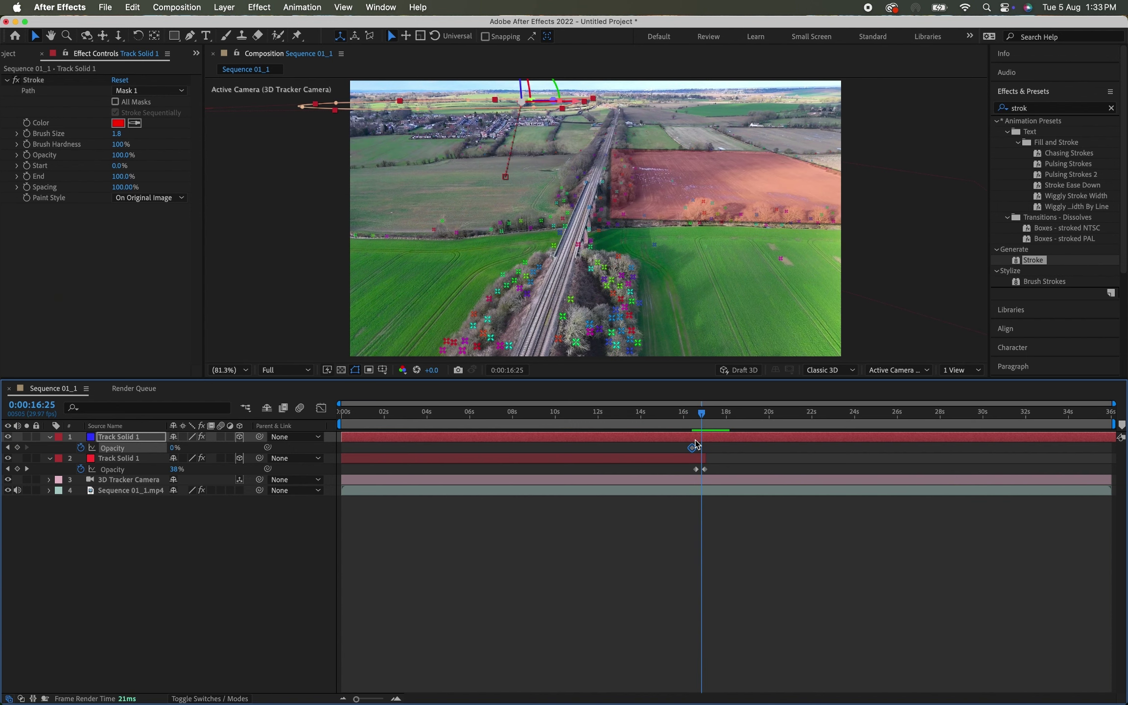
left_click_drag(704, 414, 696, 414)
key("space")
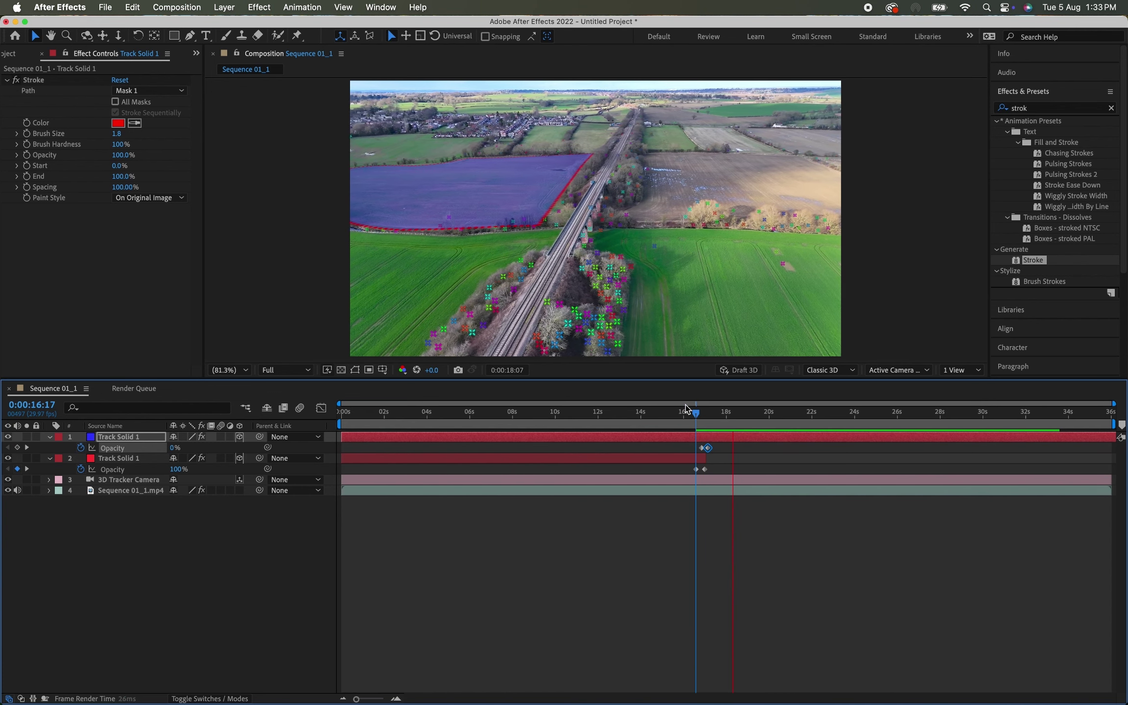
Step: Keyframe the blue-violet solid's Stroke End from 0% at 0:00:18:00 to 100% at about 0:00:20:00
key("space")
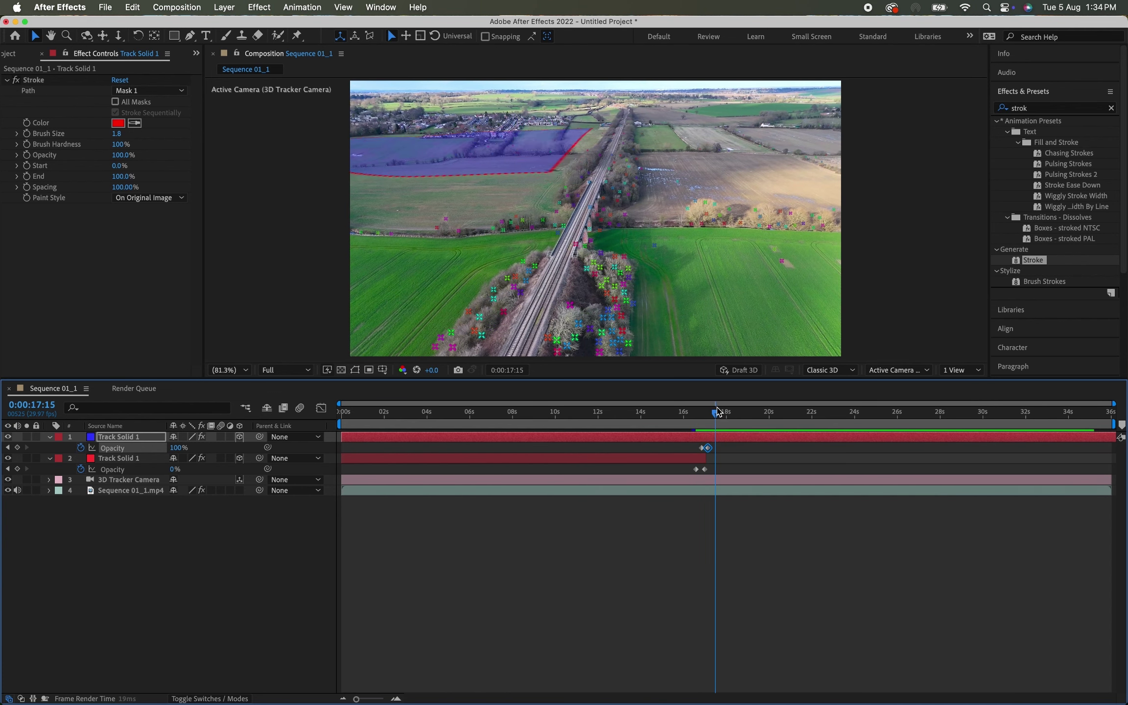
left_click(746, 444)
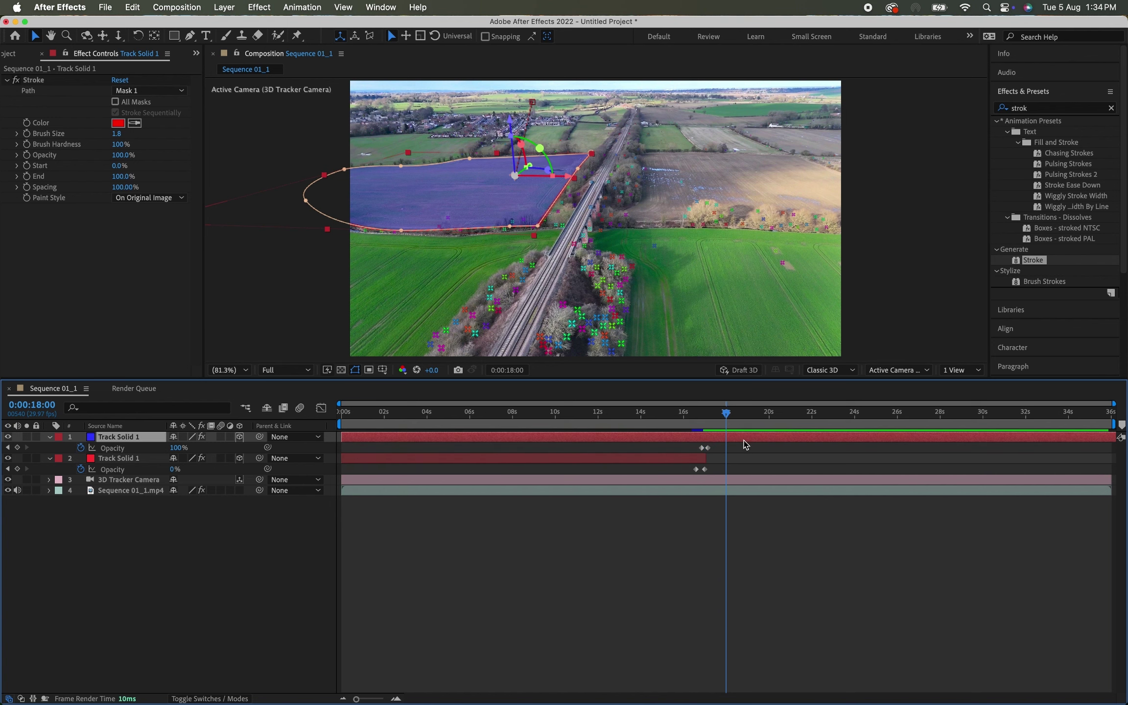
left_click(27, 176)
left_click(122, 176)
type("0")
key("Return")
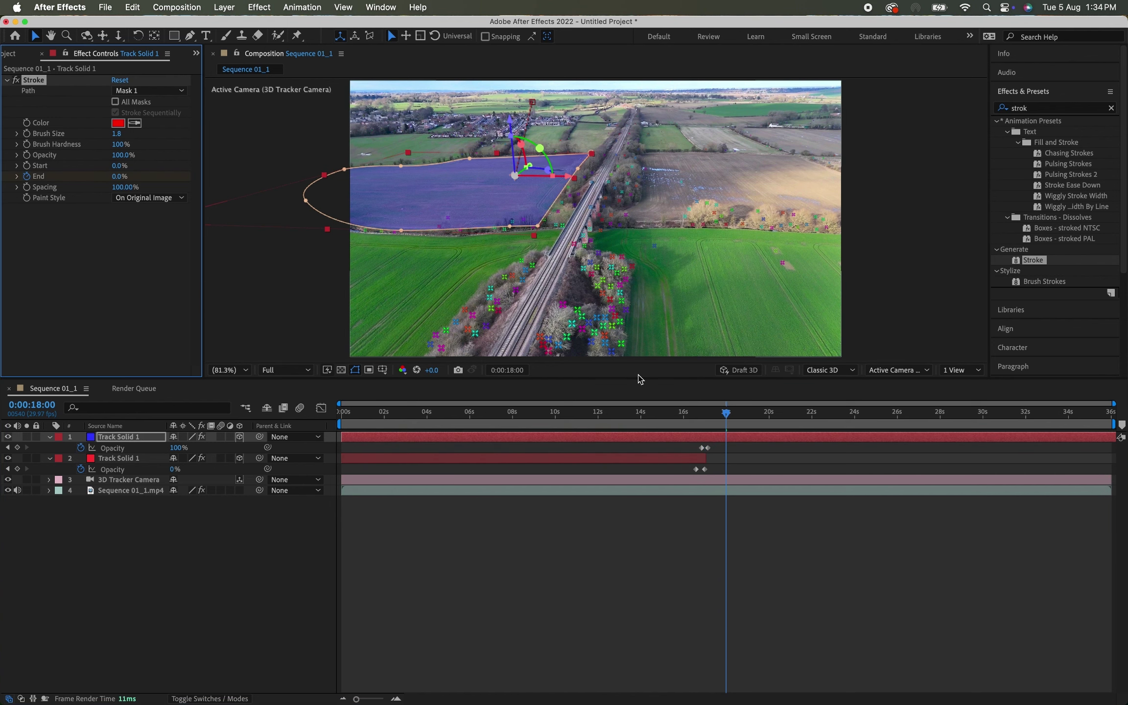
Step: Preview the blue-violet solid's outline animation from 0:00:16:01 and again from 0:00:17:08
left_click_drag(727, 416, 686, 413)
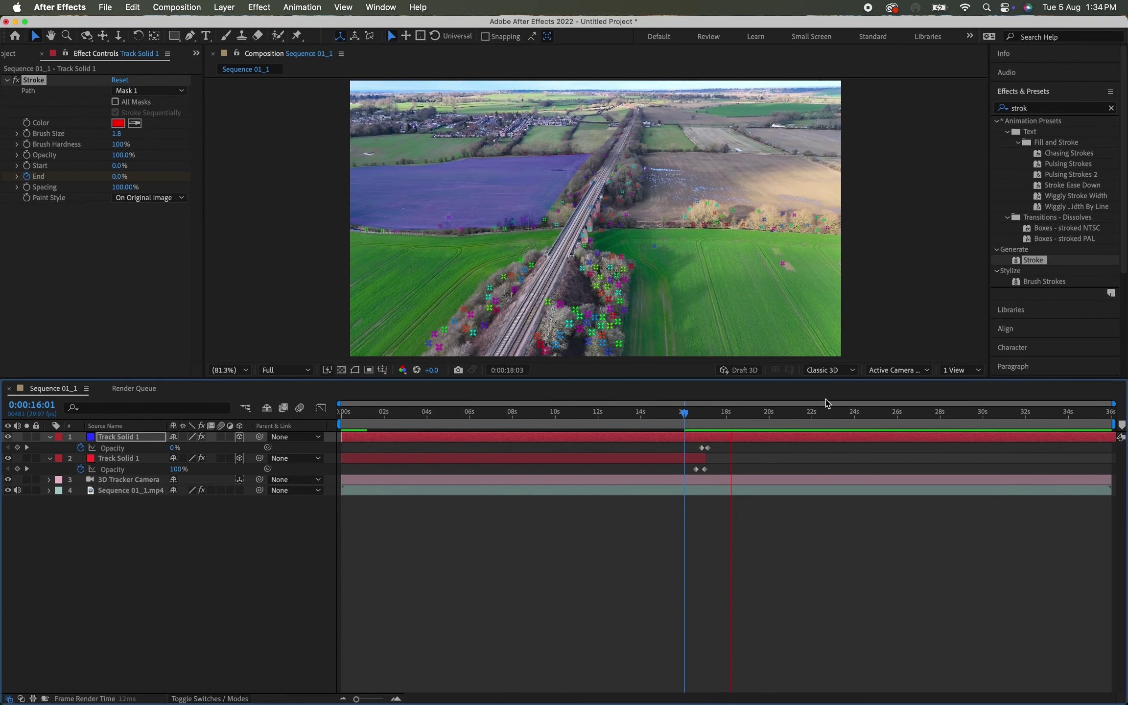
key("space")
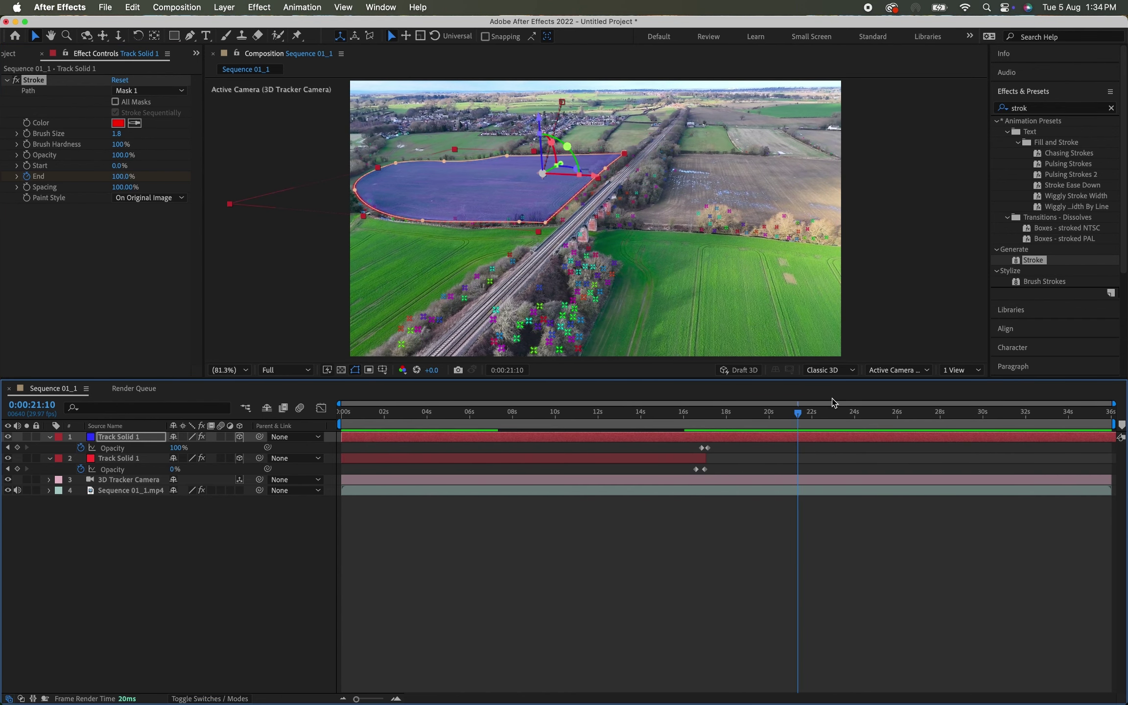
left_click(713, 412)
key("space")
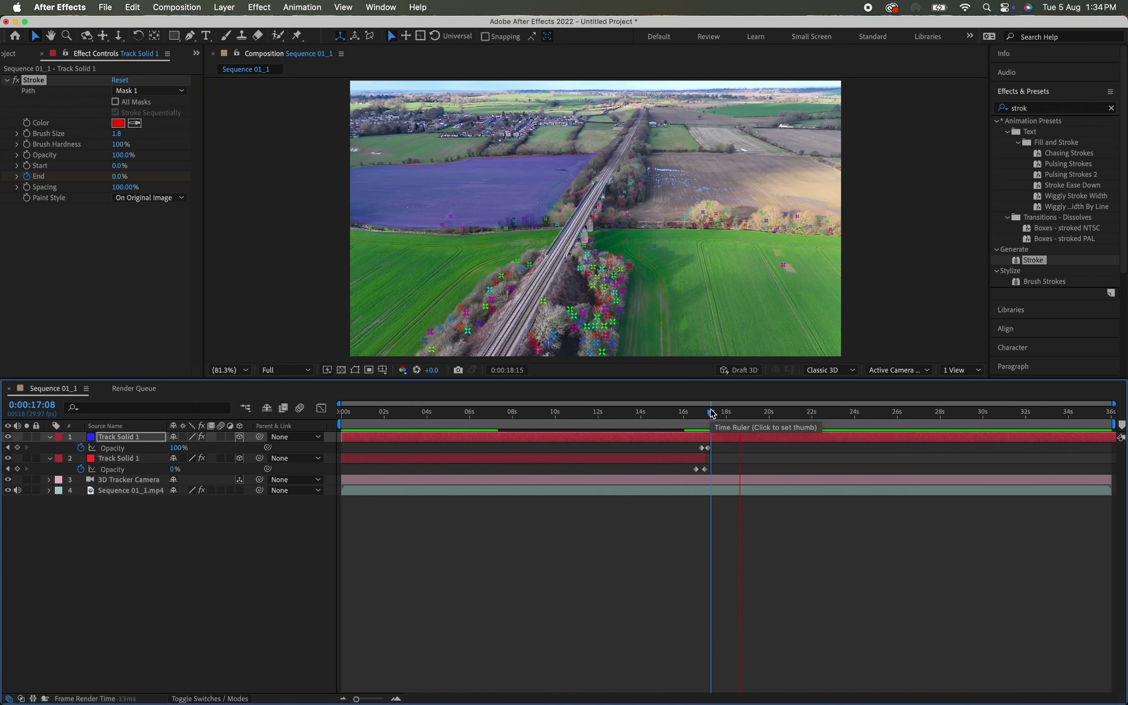
key("space")
Step: Replace the blue-violet solid's Stroke End keyframes with a Start keyframe of 100% at 0:00:17:29
left_click_drag(754, 413, 724, 413)
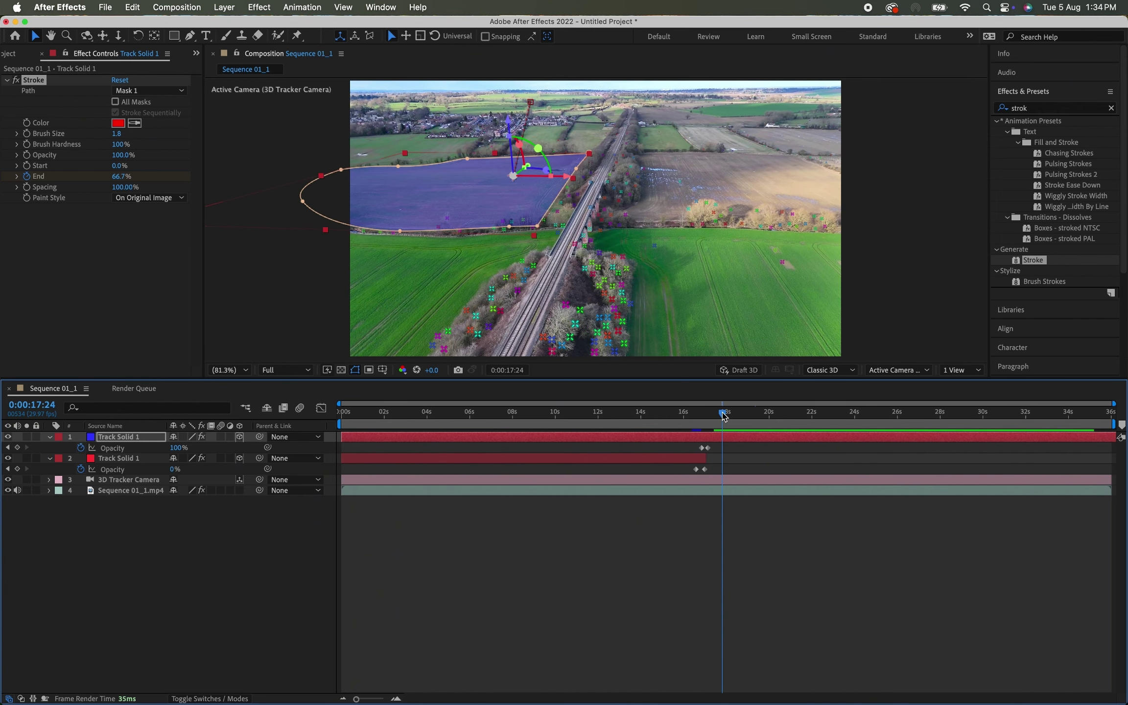
left_click(47, 438)
left_click(49, 439)
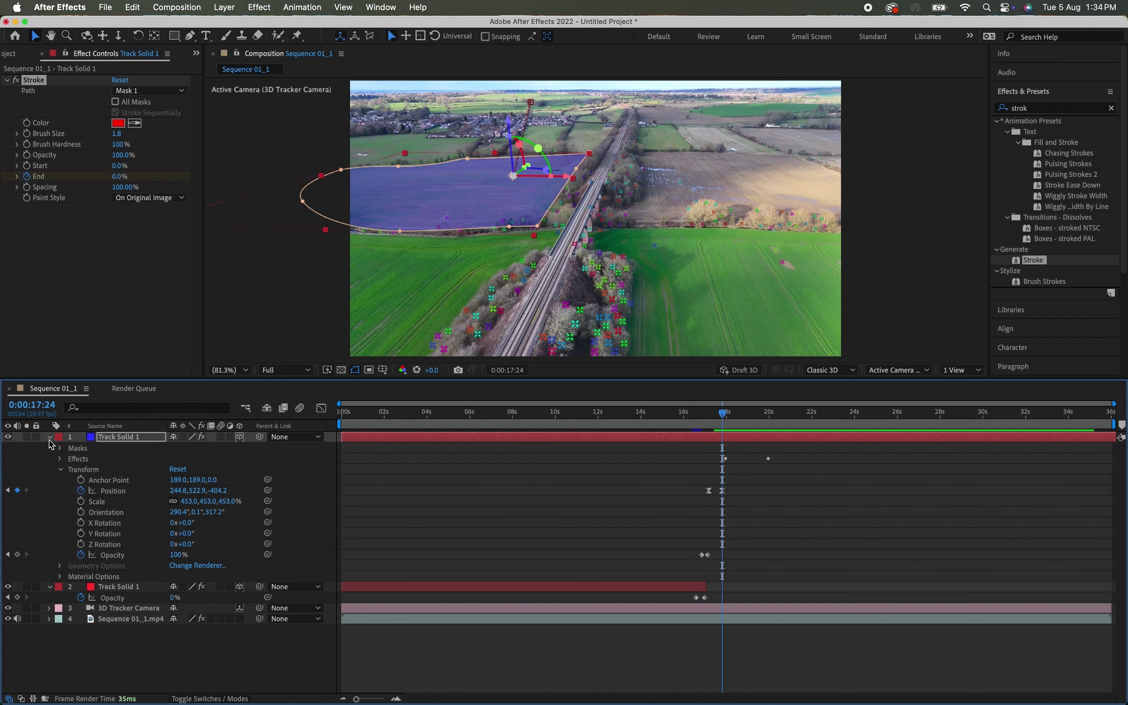
left_click_drag(723, 414, 726, 419)
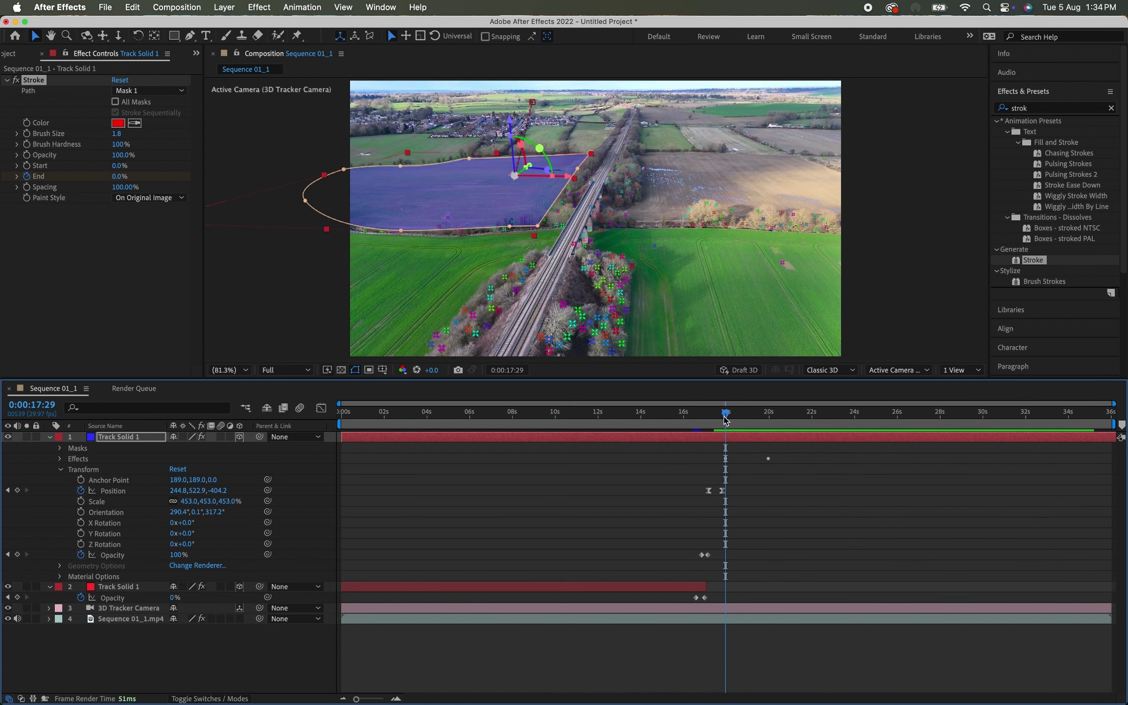
left_click(24, 184)
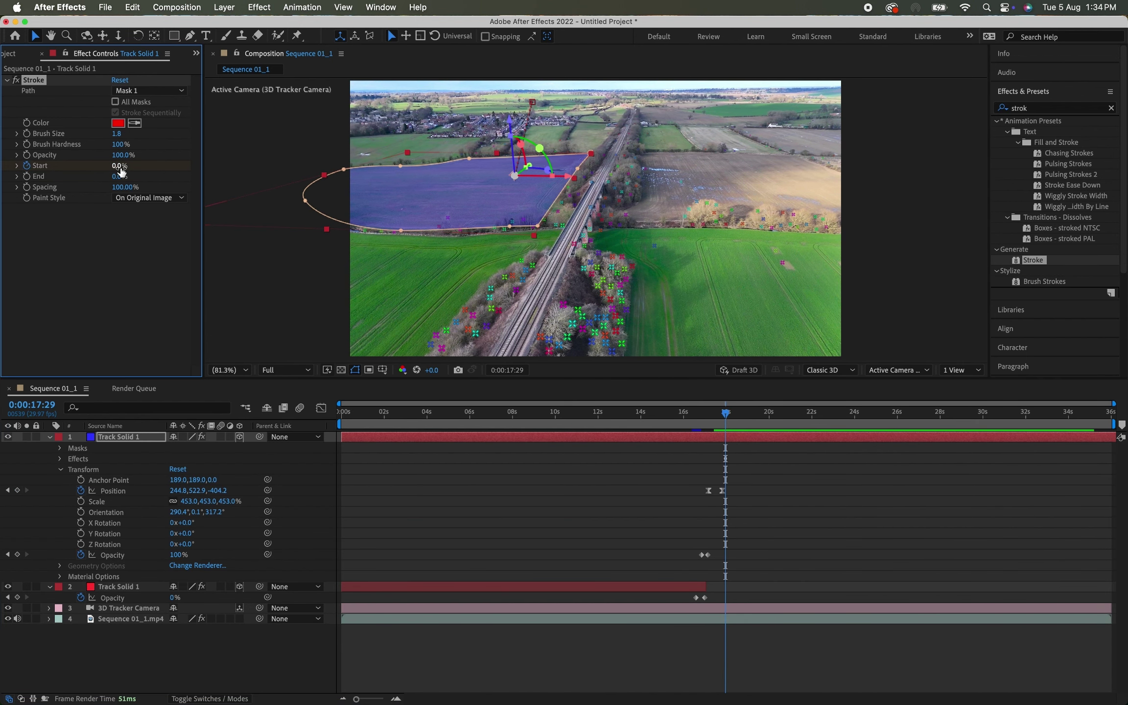
left_click_drag(121, 168, 192, 163)
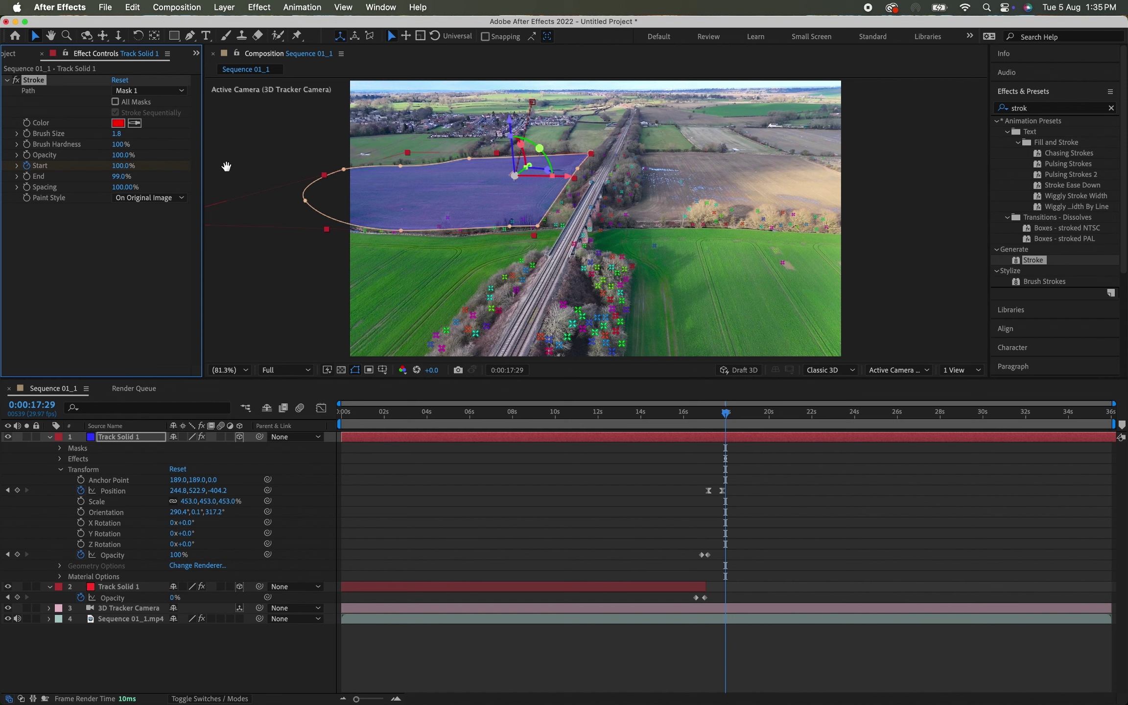
Step: Set the Stroke's End to 0% and preview the blue-violet solid from about 0:00:17:15
key("space")
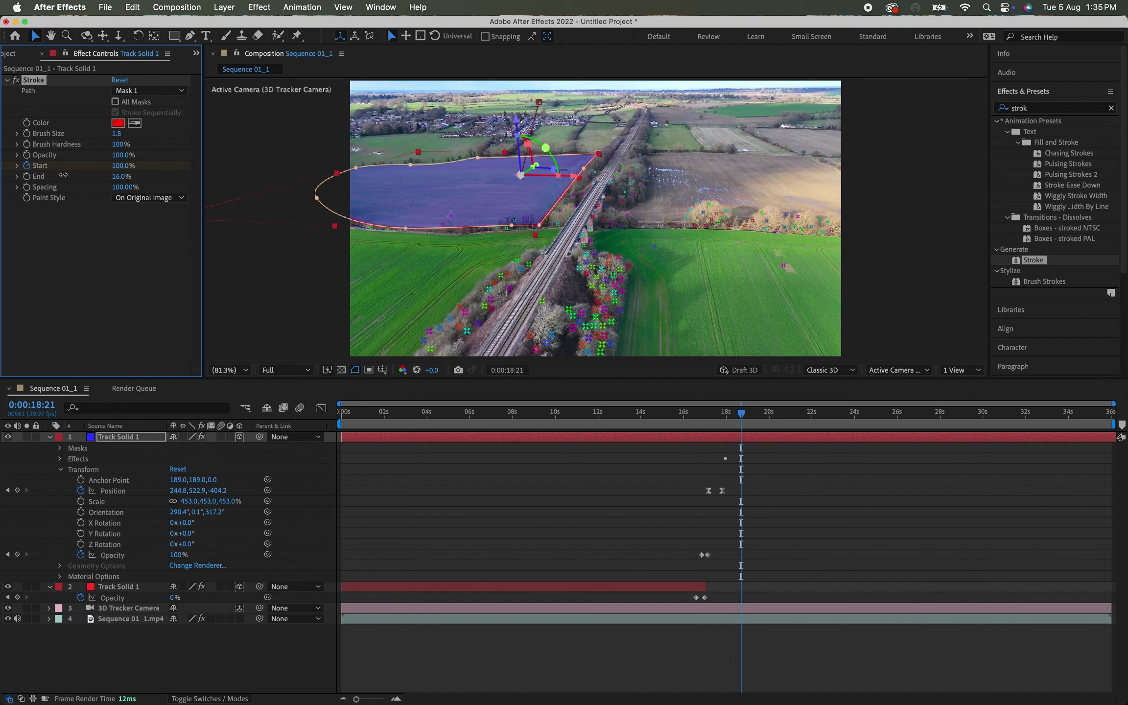
left_click(712, 405)
key("space")
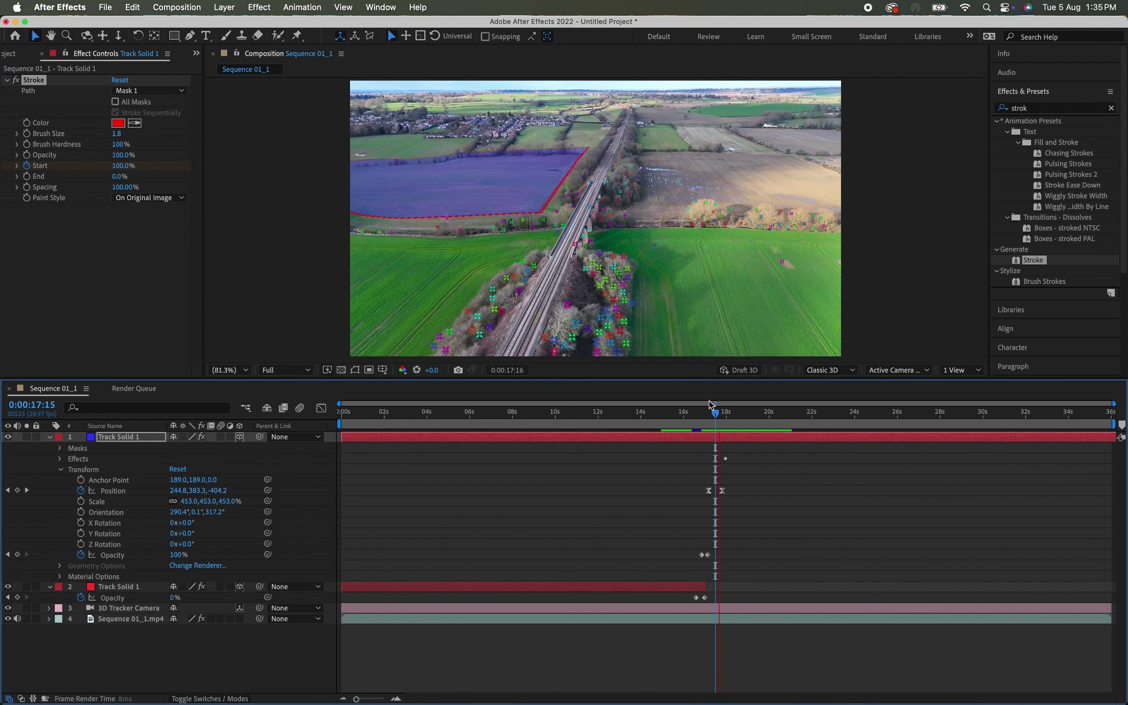
key("space")
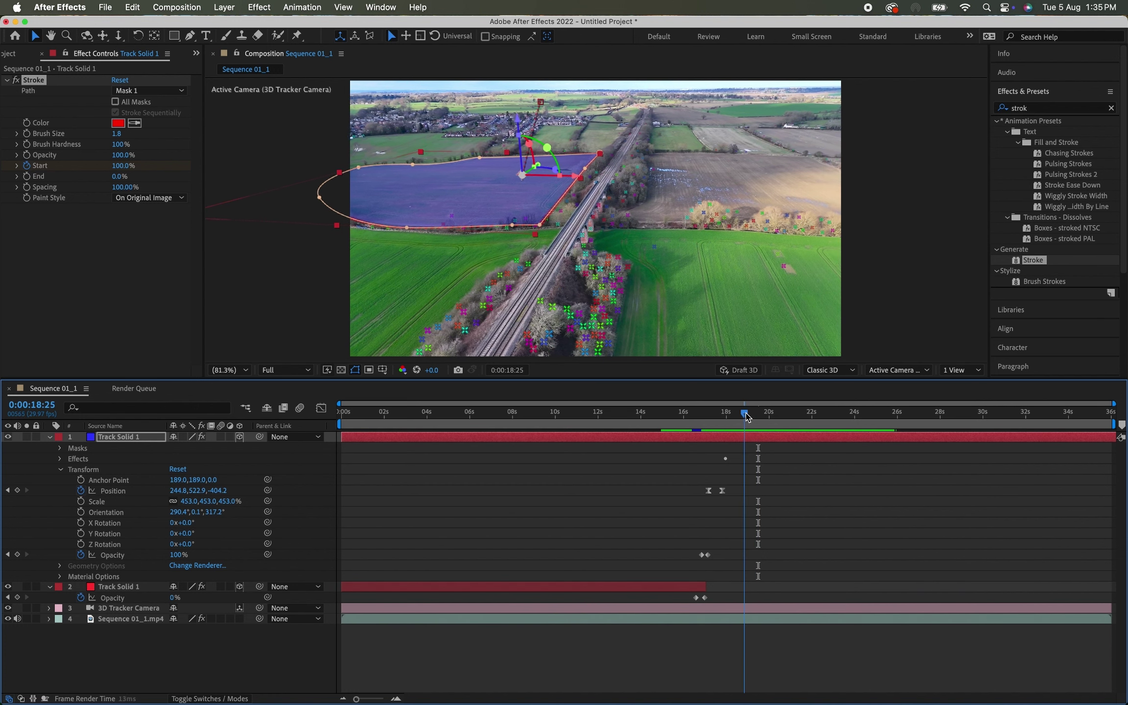
Step: At 0:00:18:19, keyframe the blue-violet solid's Stroke with End at 100% and Start at 0%
left_click(39, 177)
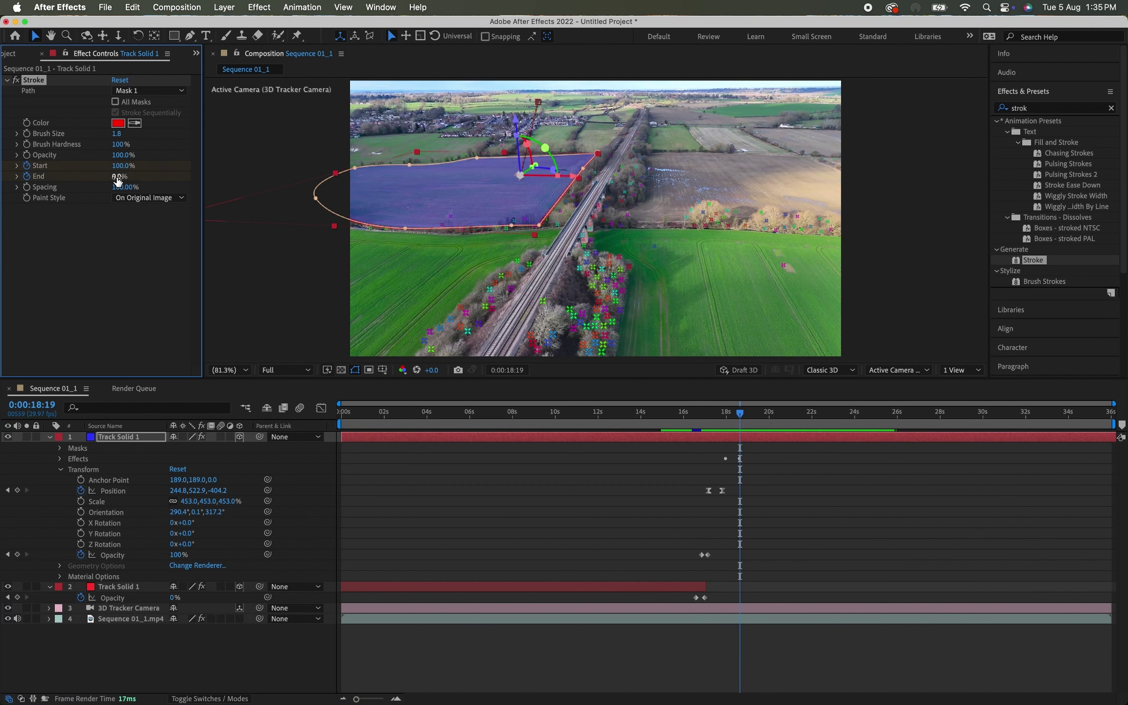
left_click_drag(117, 177, 181, 174)
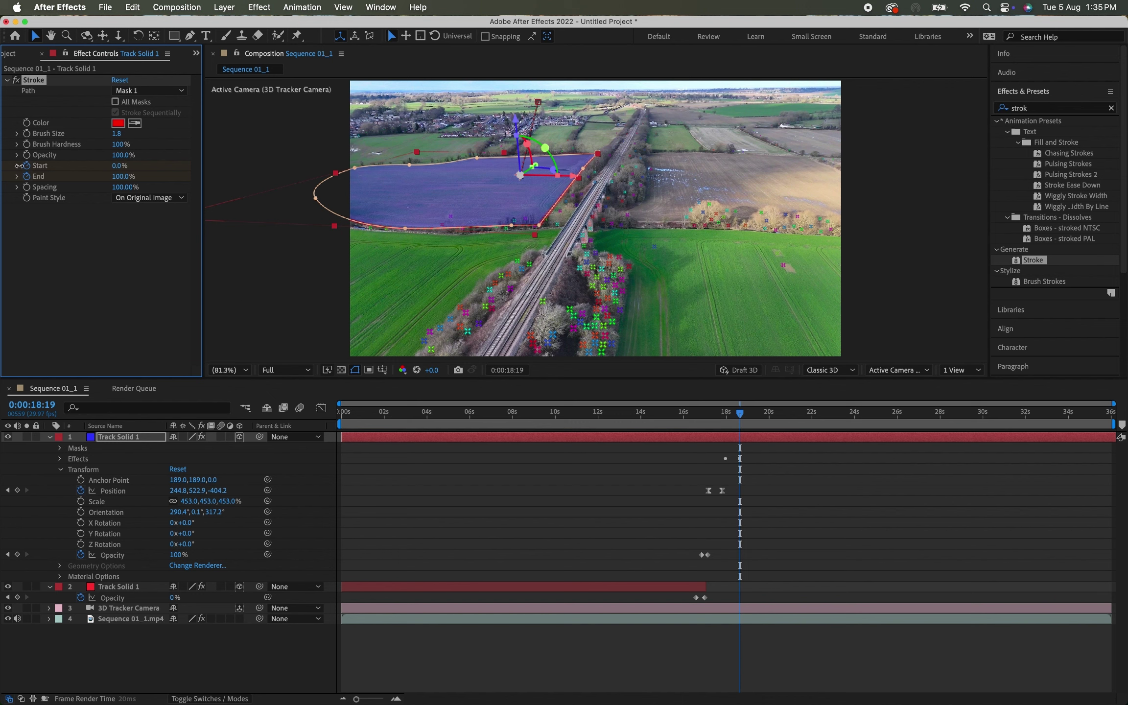
mouse_move(740, 413)
left_mouse_down()
mouse_move(724, 414)
mouse_move(740, 414)
left_mouse_up()
left_click(743, 465)
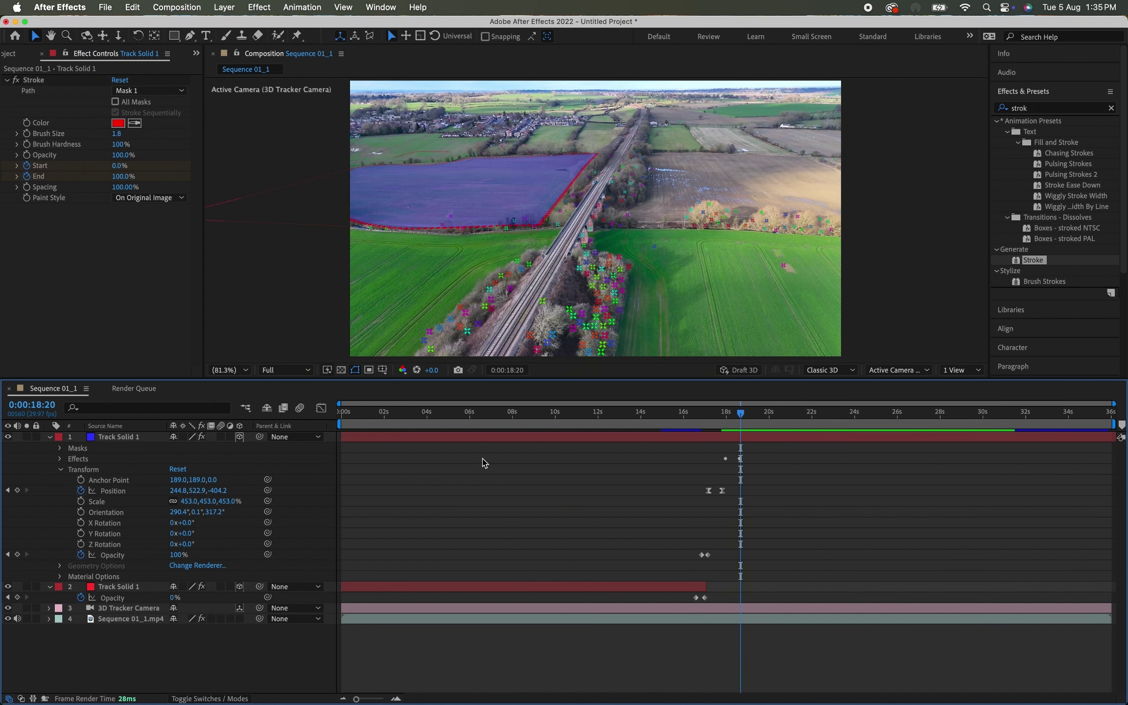
Step: Move the Stroke's final Start and End keyframes to about 0:00:20:22 and preview from 0:00:17:15
left_click(59, 459)
left_click(70, 469)
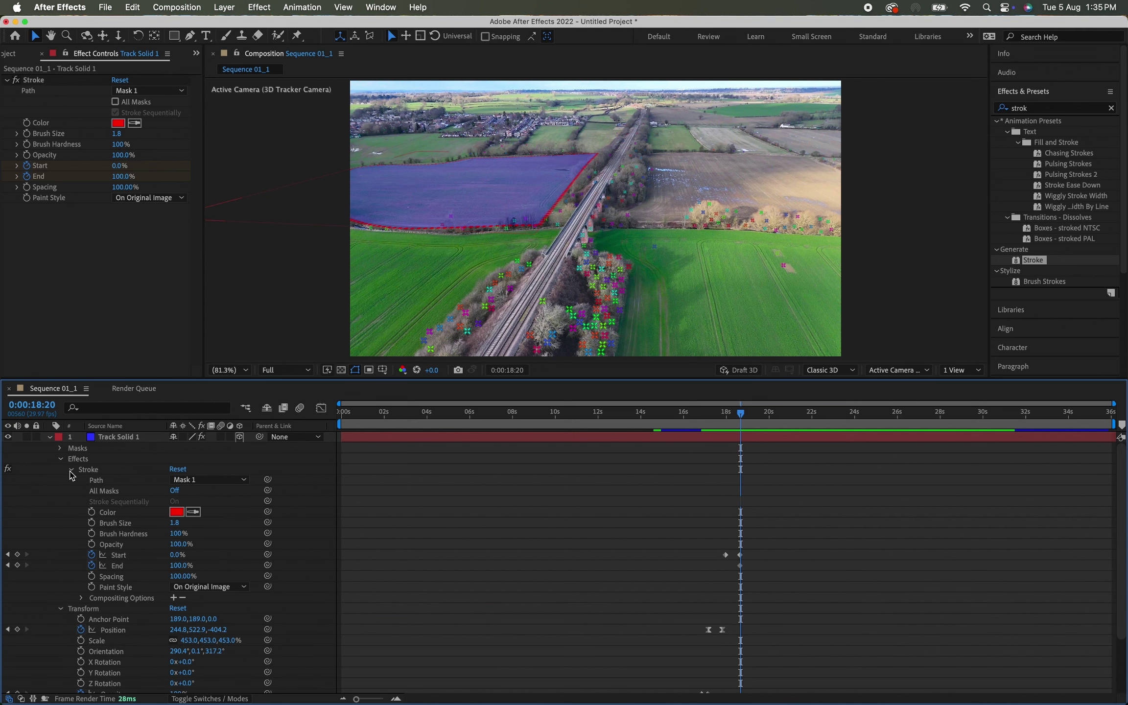
left_click_drag(746, 578, 773, 566)
left_click_drag(742, 415, 724, 415)
key("space")
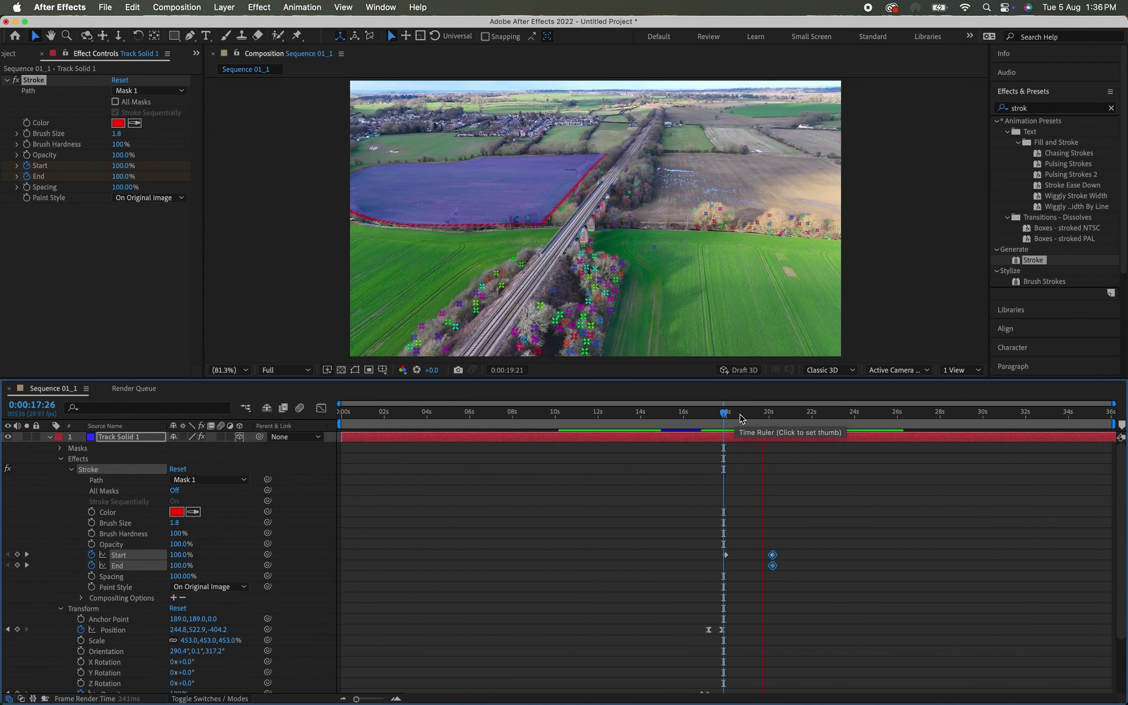
mouse_move(796, 578)
left_mouse_down()
mouse_move(770, 551)
mouse_move(786, 560)
left_mouse_up()
left_click_drag(778, 416, 719, 421)
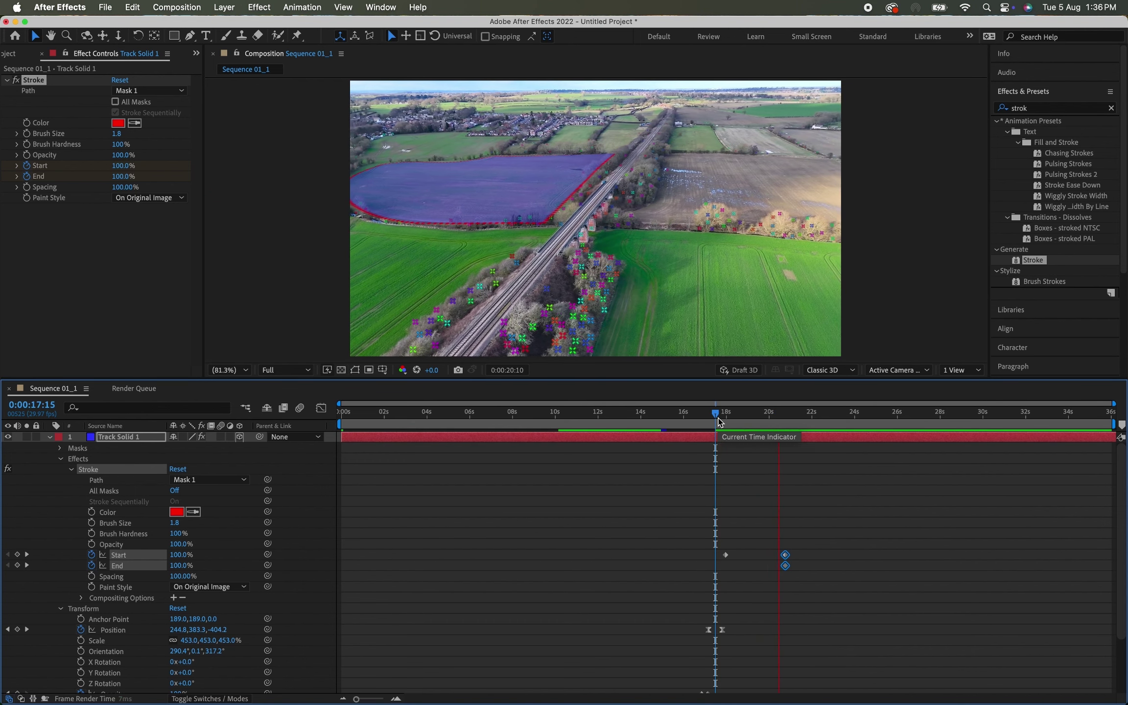
Step: Play the composition from the start to about 0:00:04:13, and collapse the blue-violet solid's properties
key("space")
key("Home")
key("space")
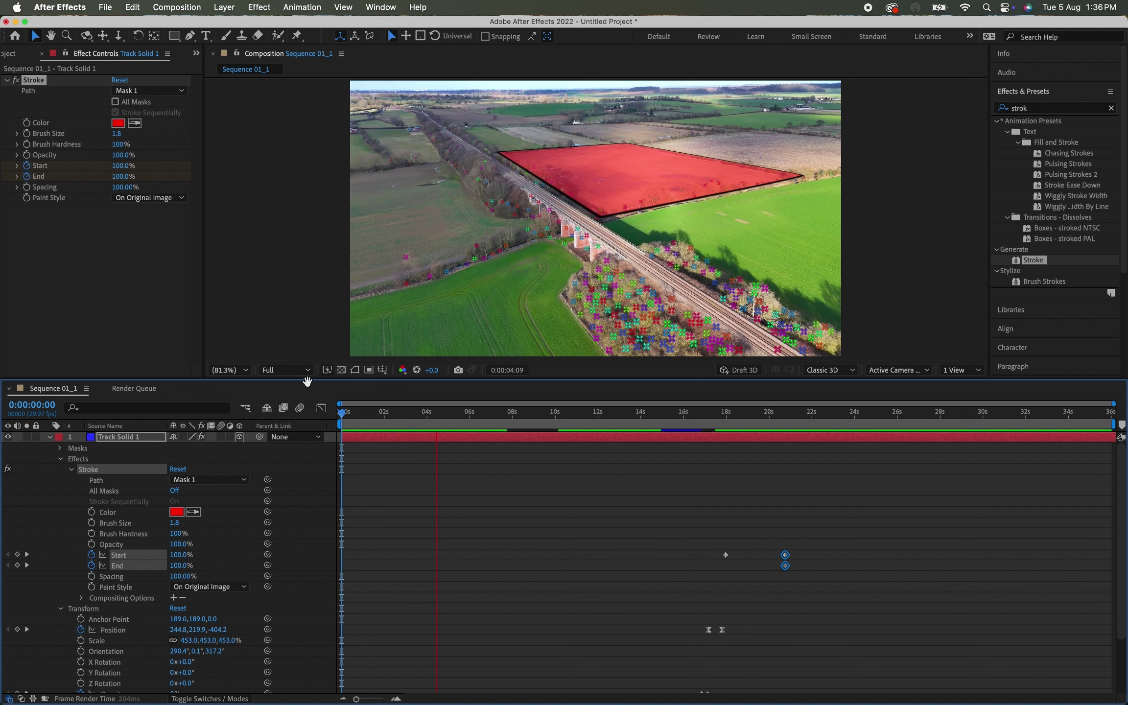
key("space")
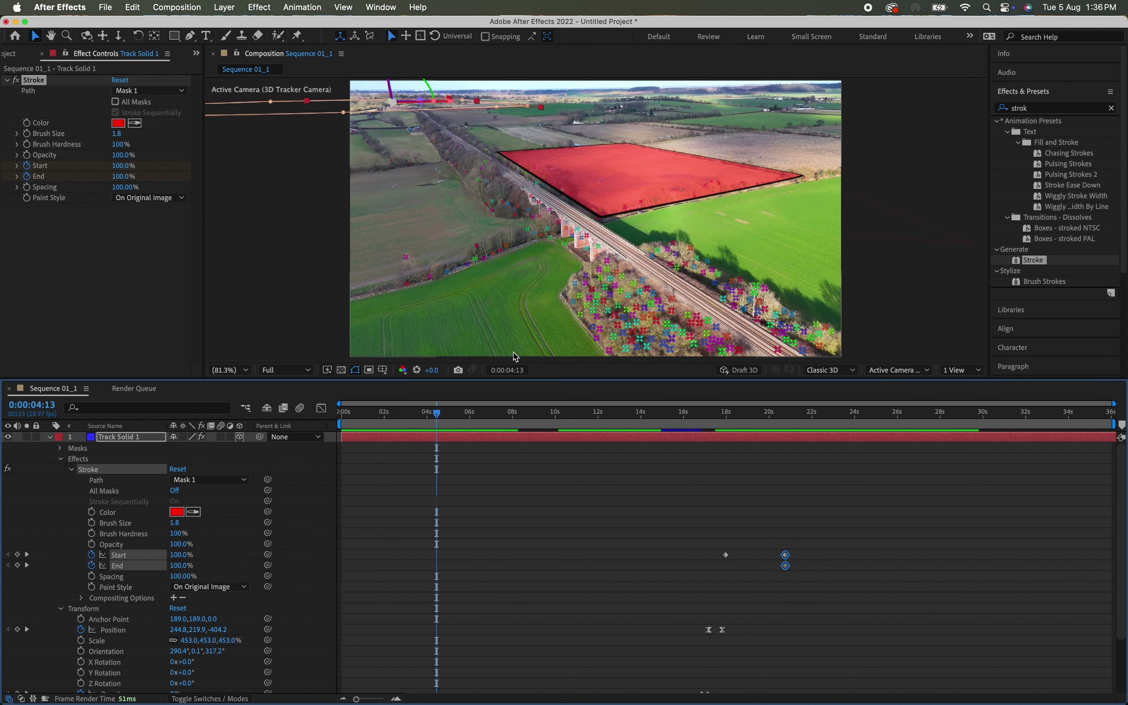
mouse_move(540, 703)
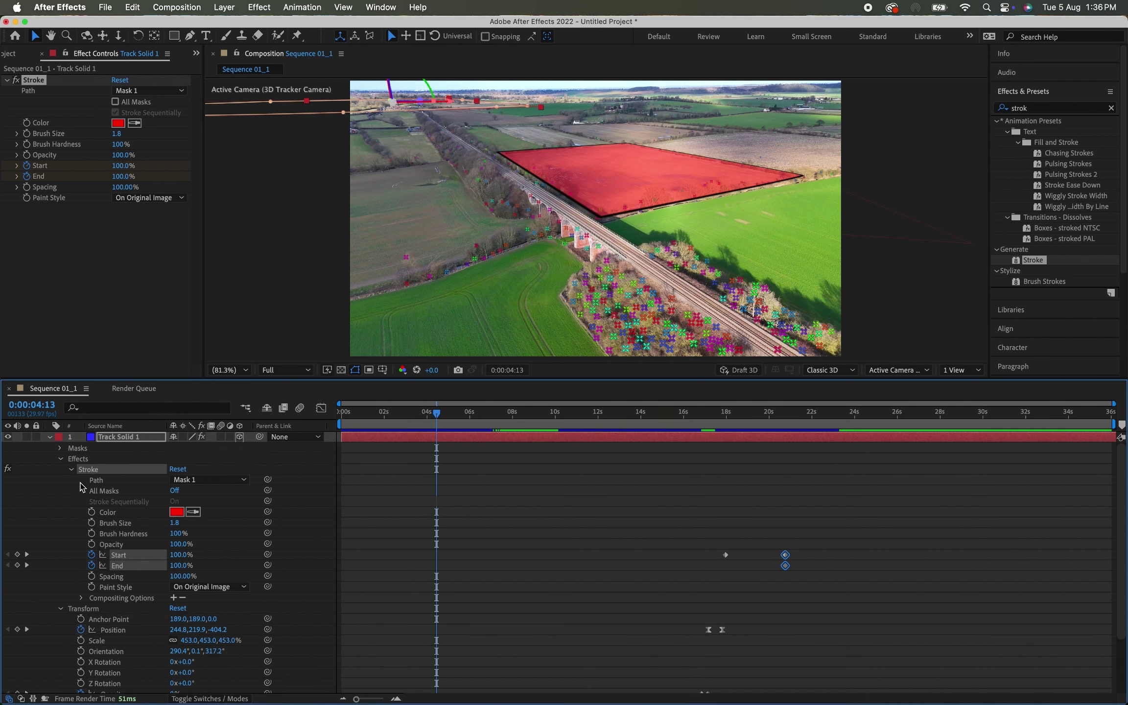
left_click(50, 437)
left_click(151, 441)
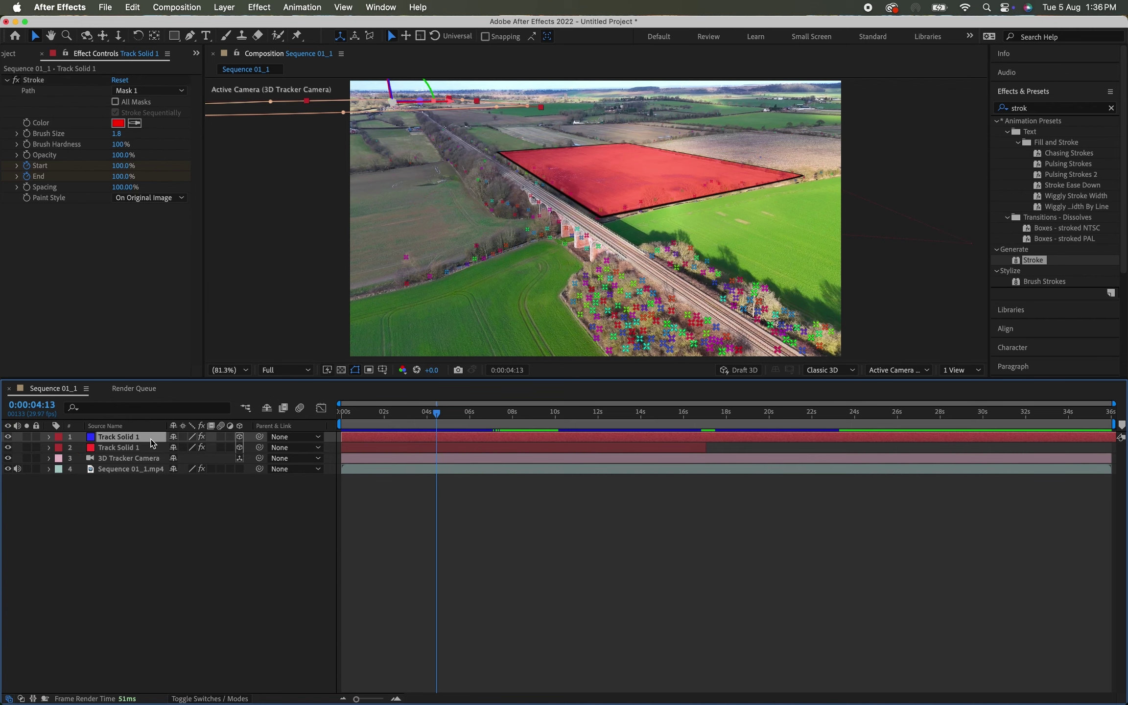
Step: Import mceclip70_1612607439.png into the project and delete LHD01_Bungalow_Plot_Size.png
mouse_move(644, 703)
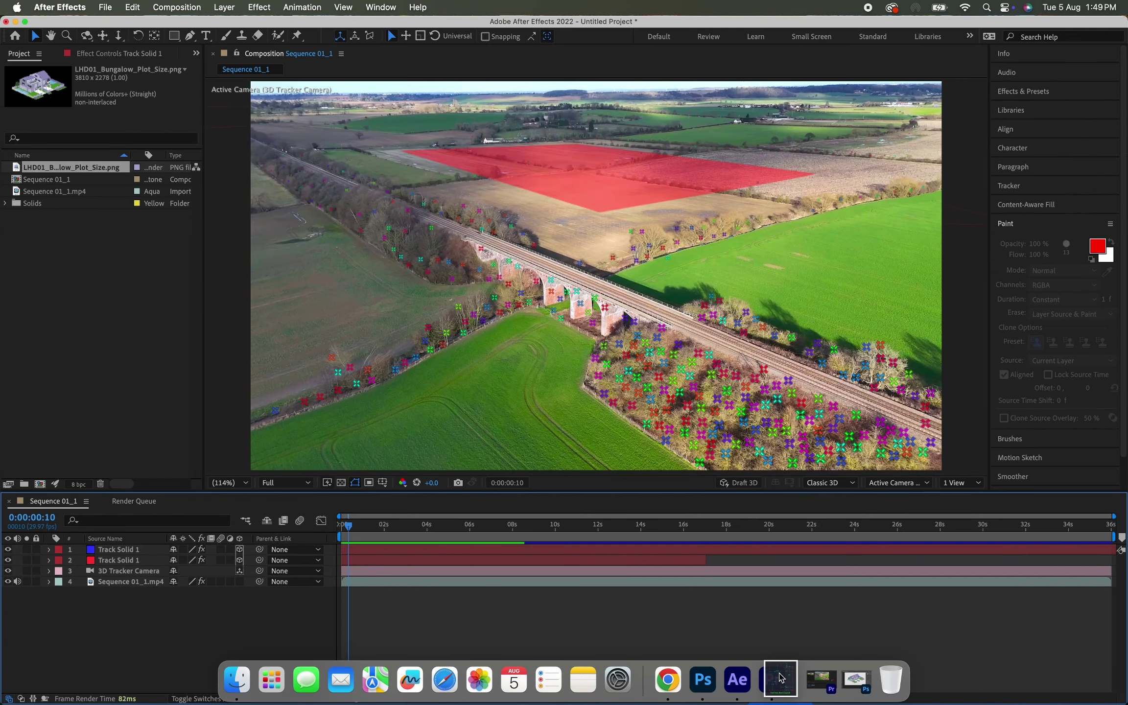
left_click_drag(784, 679, 120, 249)
left_click(77, 172)
key("Delete")
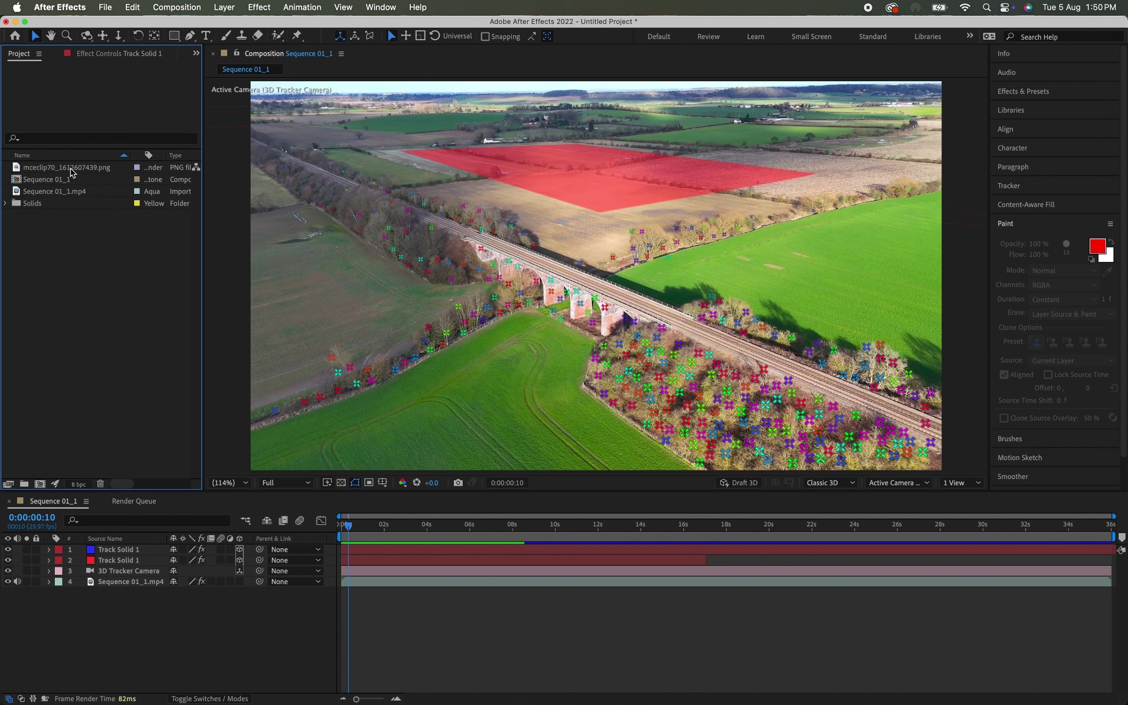
Step: Add mceclip70_1612607439.png above all layers as a 3D layer and rotate it to lie flat
left_click_drag(77, 168, 371, 559)
left_click(240, 550)
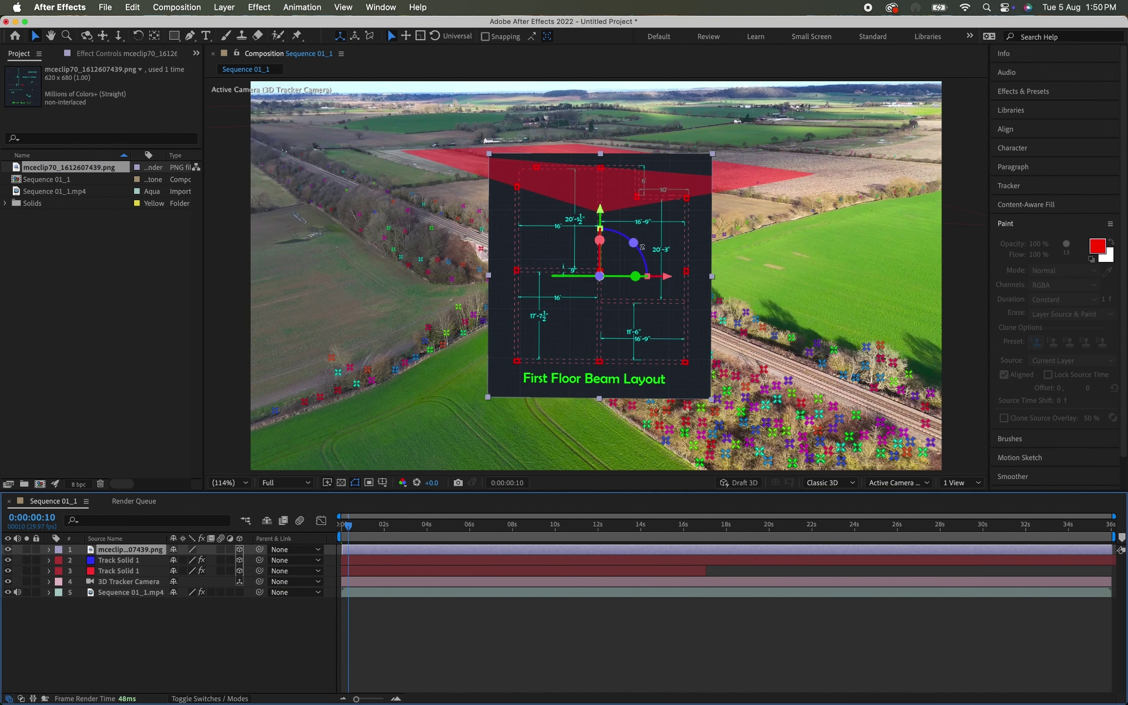
left_click_drag(599, 240, 600, 279)
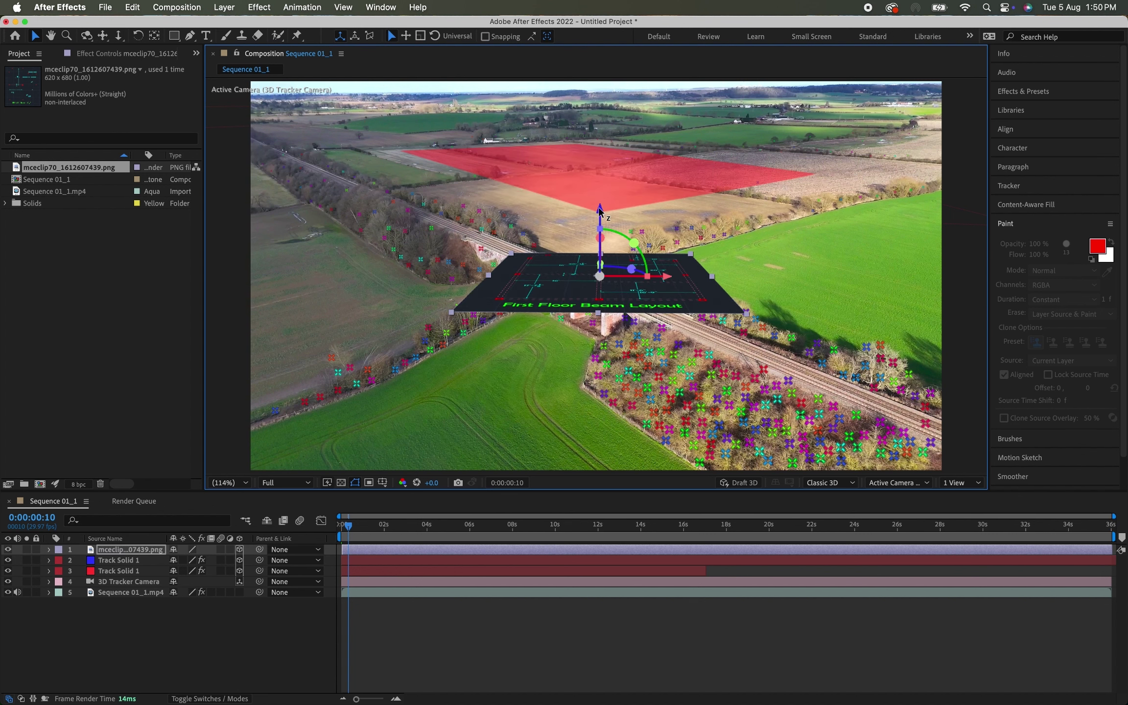
Step: Move the beam layout image onto the red field and rotate it to follow the field's edges at 0:00:01:03
mouse_move(601, 207)
left_mouse_down()
mouse_move(605, 111)
mouse_move(613, 195)
mouse_move(636, 162)
mouse_move(632, 186)
mouse_move(645, 206)
mouse_move(621, 243)
mouse_move(620, 196)
left_mouse_up()
key("space")
key("space")
left_click_drag(616, 139, 616, 137)
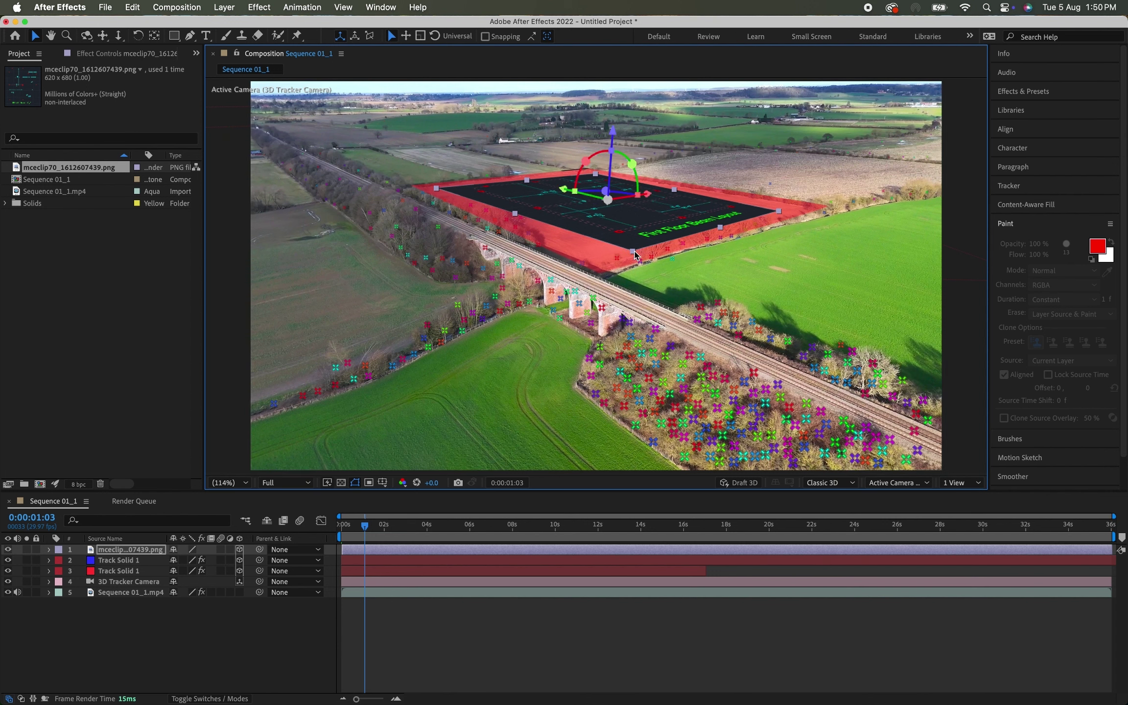
left_click_drag(587, 164, 634, 160)
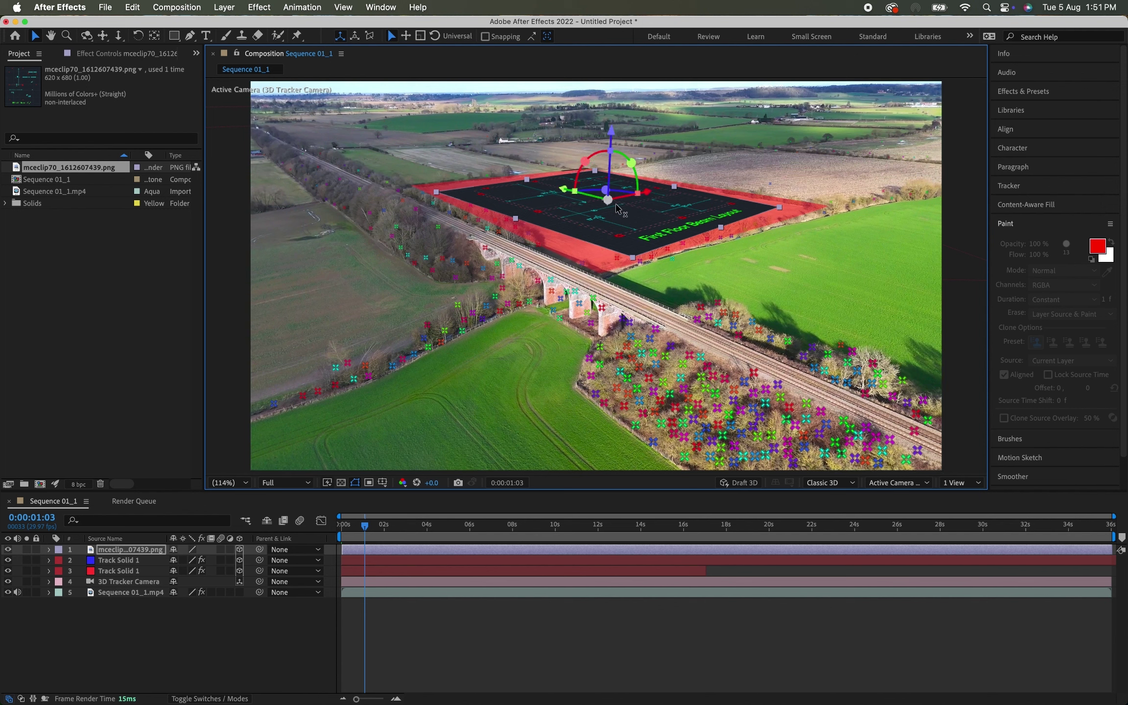
Step: Scale the beam layout image by its corners to cover most of the red field
left_click_drag(630, 263, 608, 271)
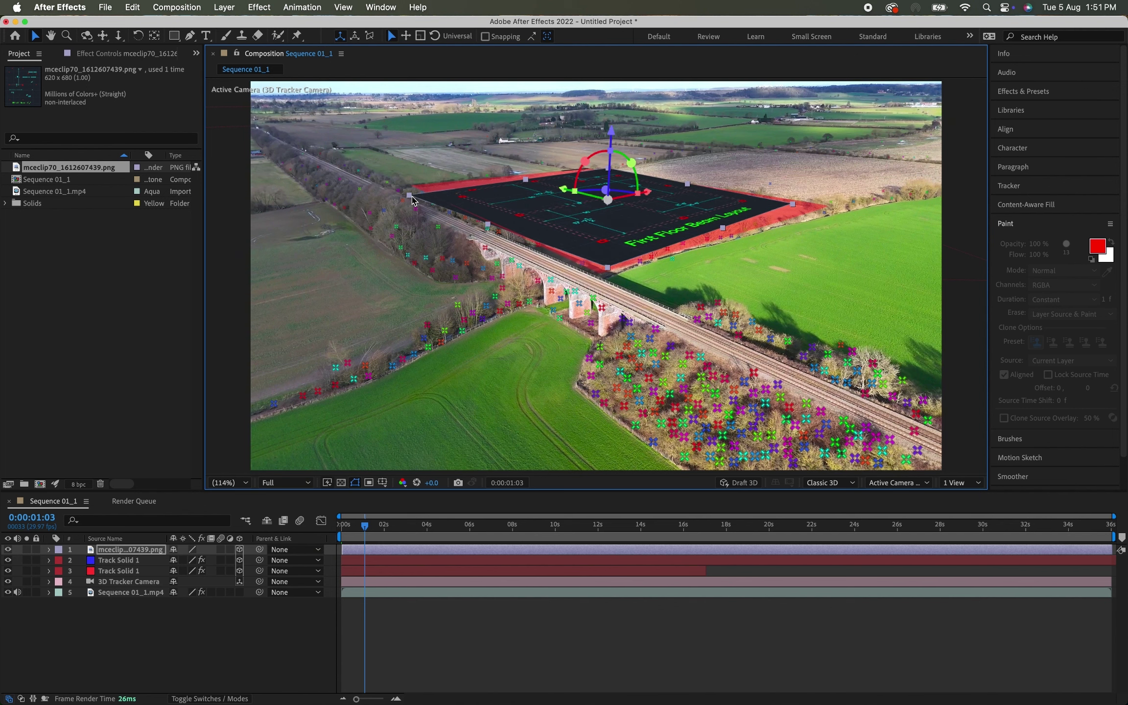
left_click_drag(413, 200, 417, 193)
left_click_drag(665, 278, 633, 277)
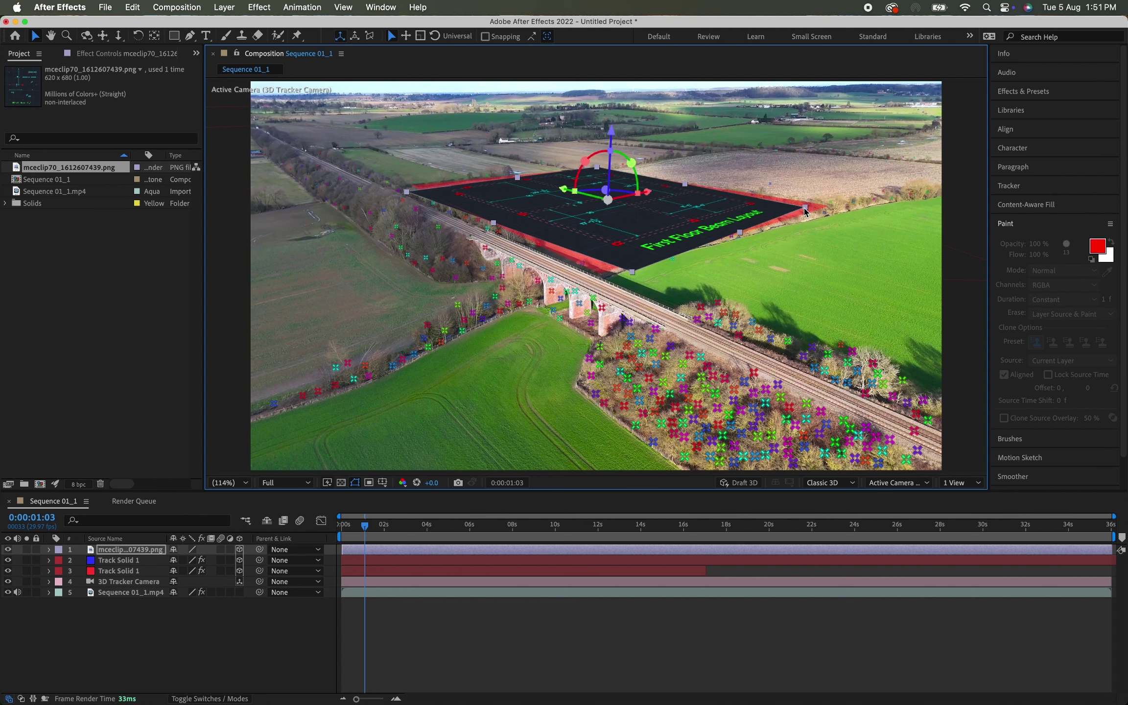
left_click_drag(806, 211, 807, 209)
Step: Fine-tune the beam layout image's size, position and height so it sits within the red field's outline
left_click_drag(608, 199, 608, 198)
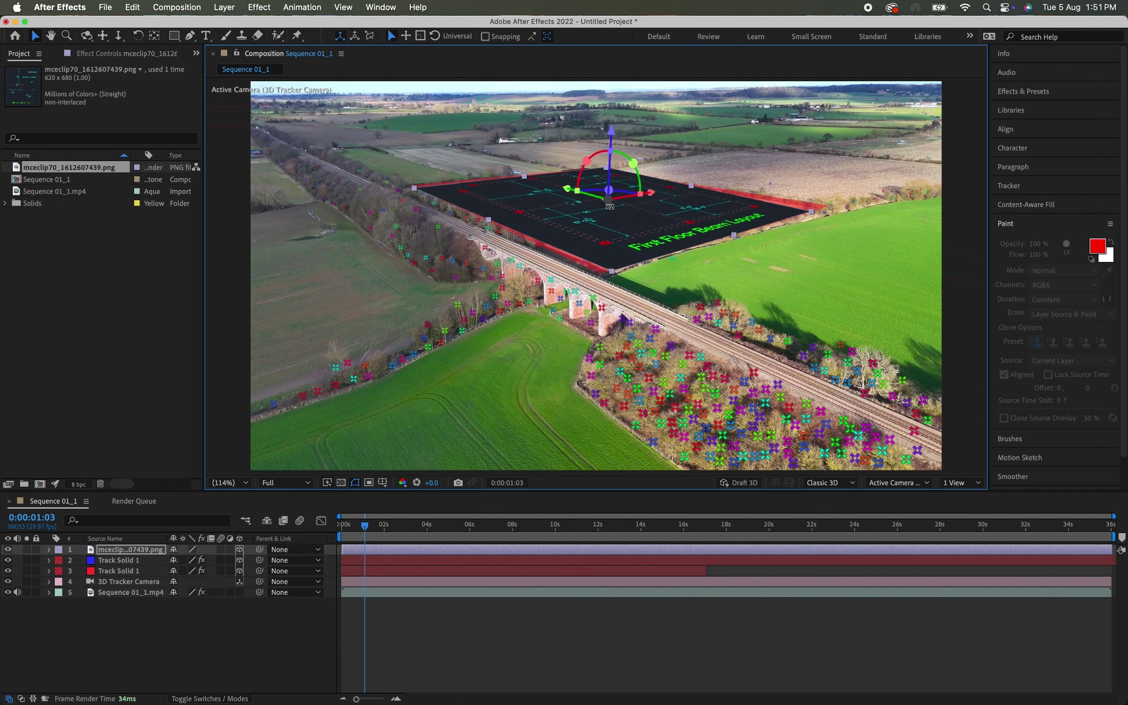
mouse_move(613, 275)
left_mouse_down()
mouse_move(621, 264)
mouse_move(605, 262)
left_mouse_up()
left_click_drag(621, 184, 608, 199)
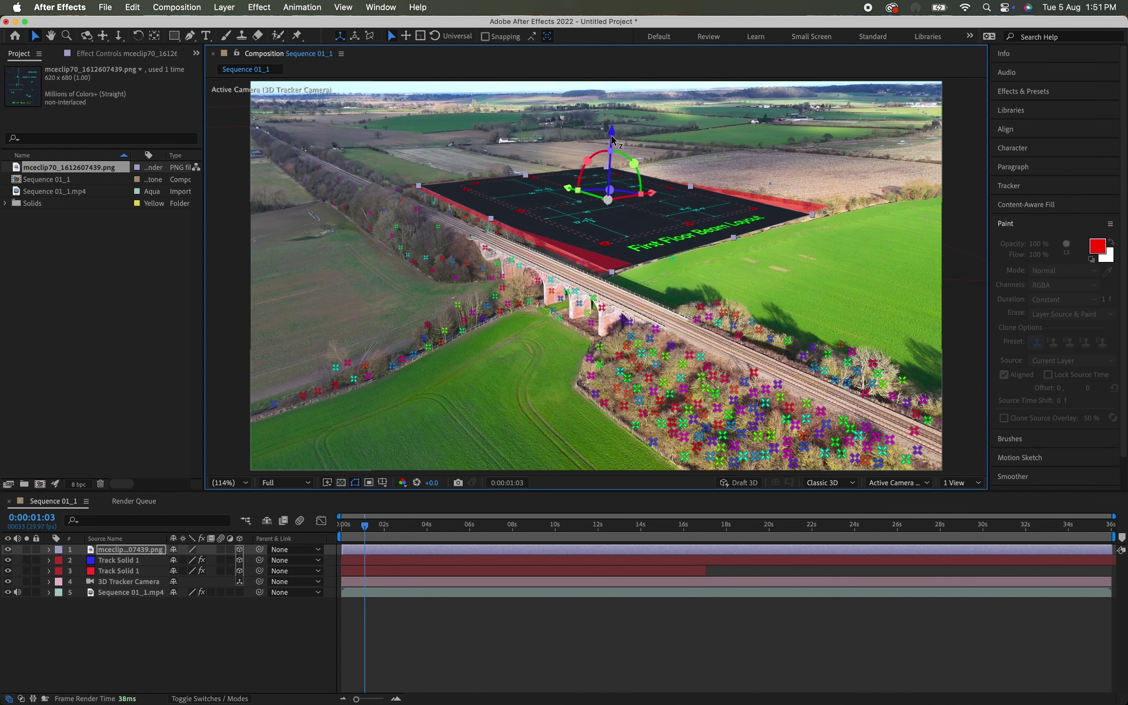
left_click_drag(612, 140, 613, 143)
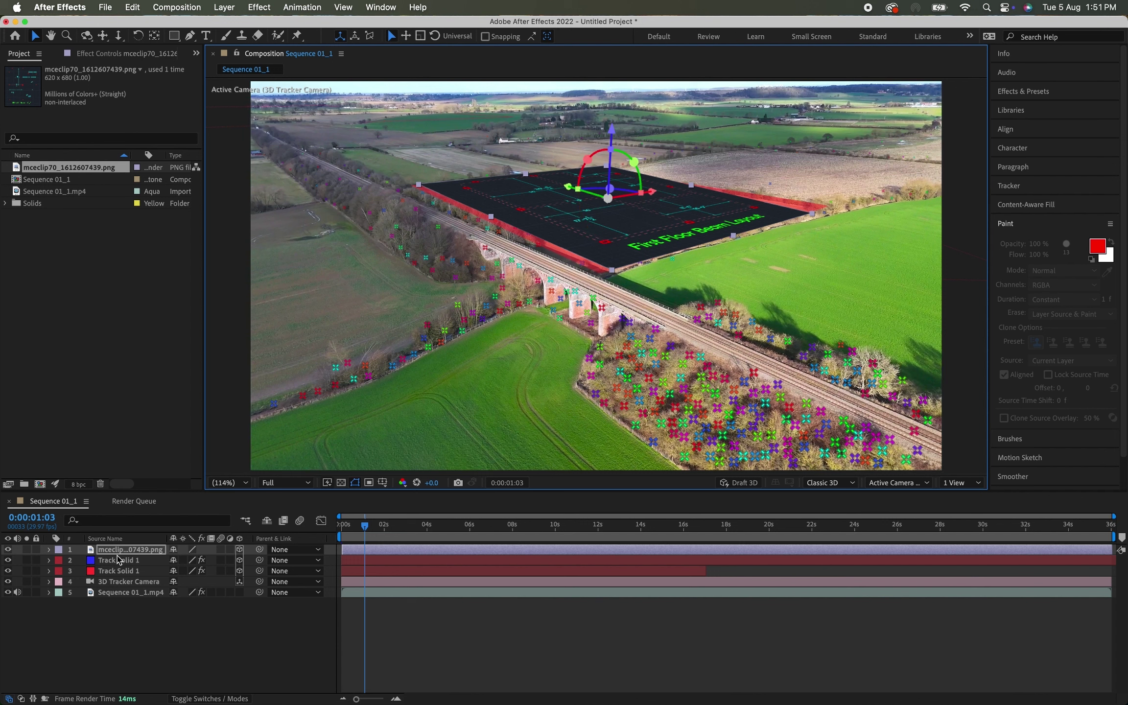
Step: Copy the red Track Solid 1's Position keyframes onto the beam layout image at 0:00:01:03 and preview the motion
left_click(123, 573)
key("p")
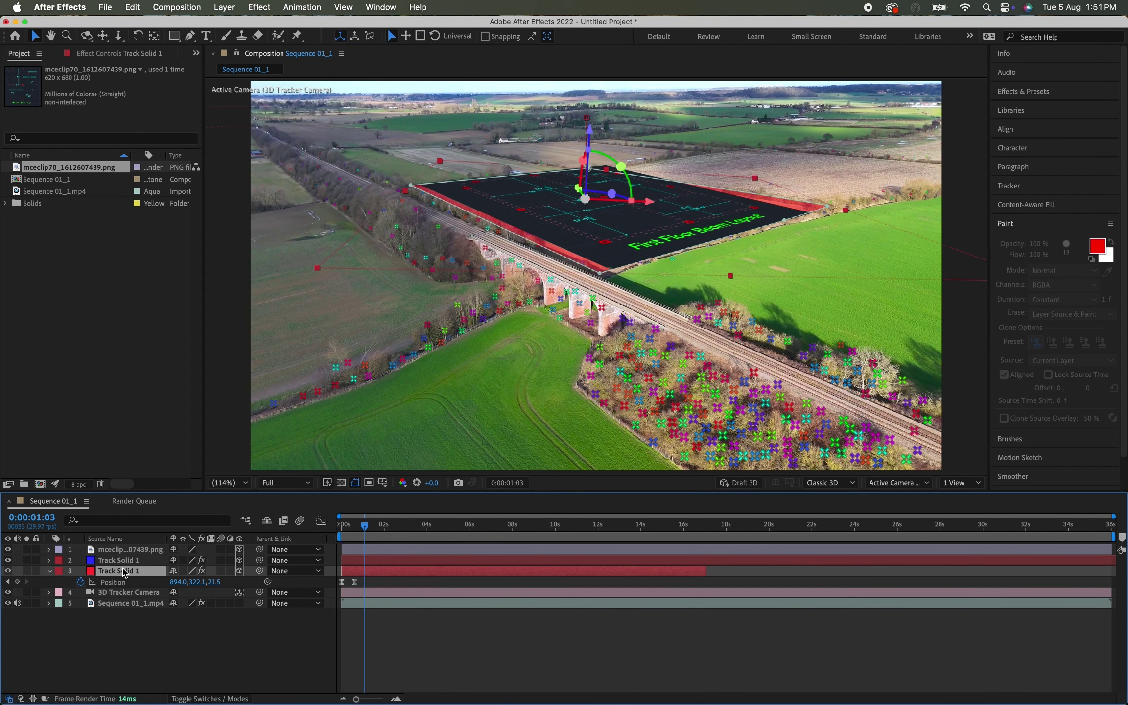
left_click(123, 585)
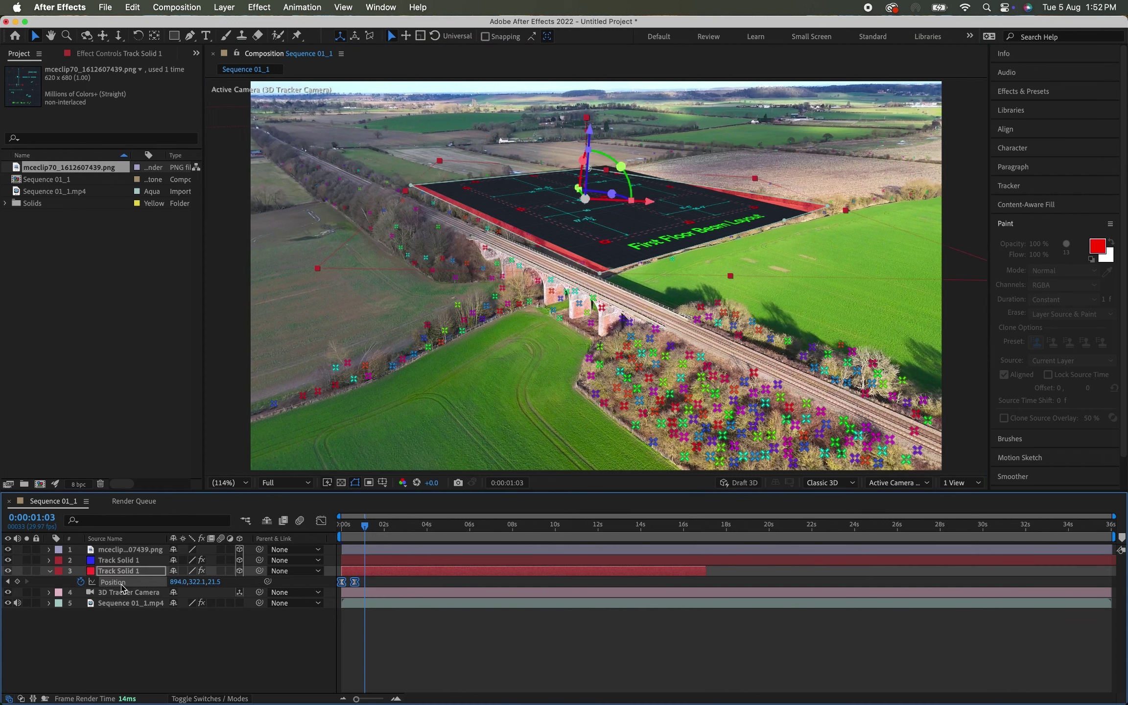
left_click(130, 550)
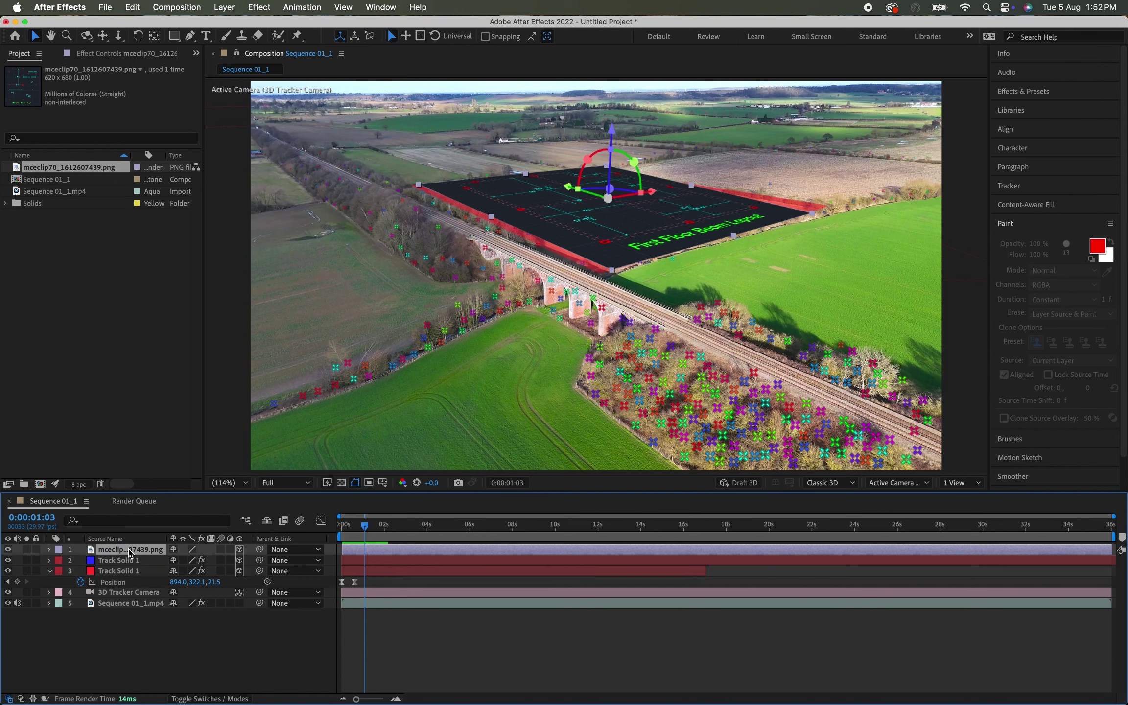
key("p")
key("ctrl+v")
key("space")
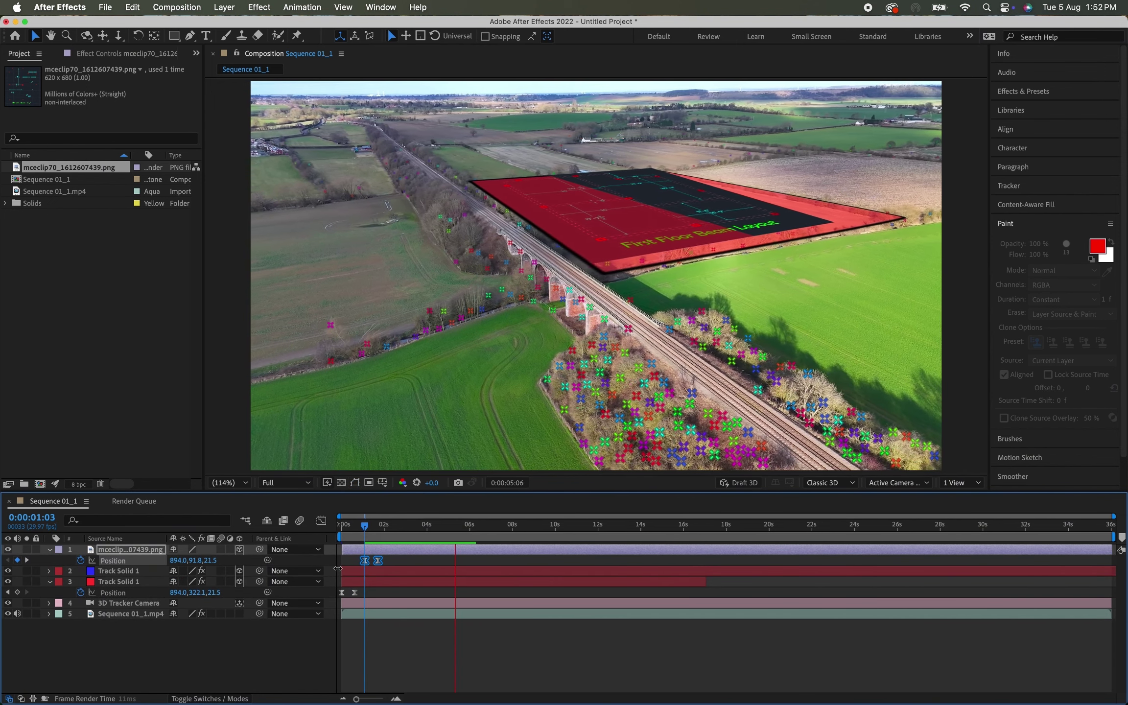
left_click(472, 527)
left_click_drag(473, 529, 598, 525)
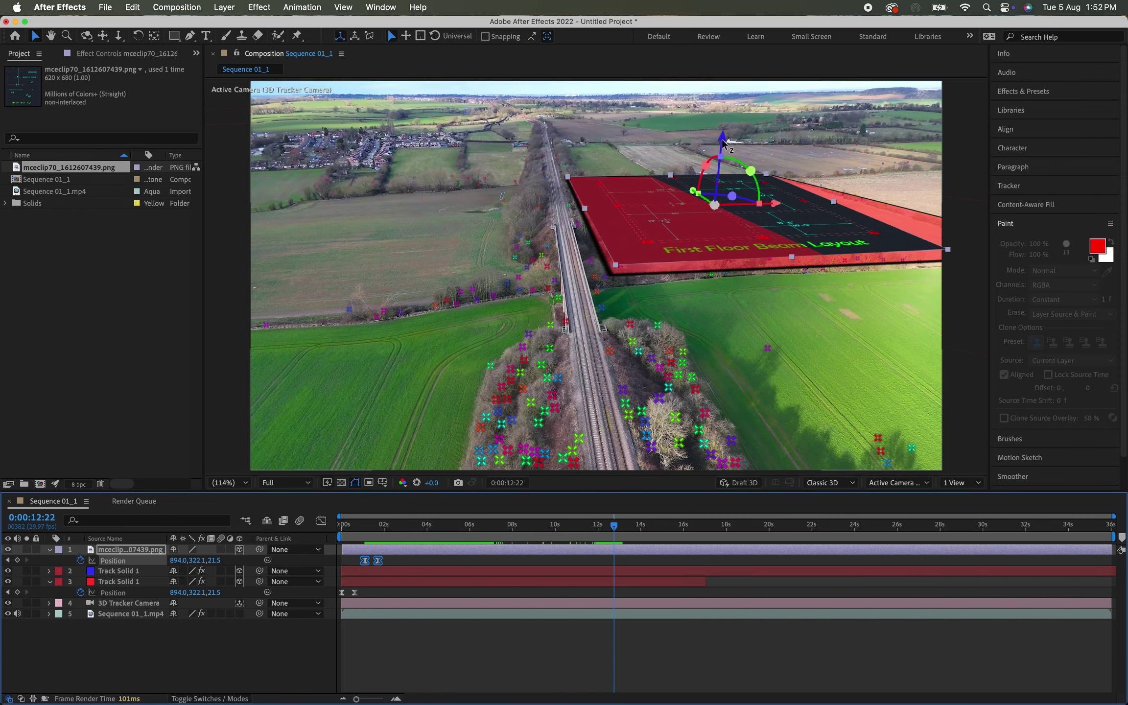
key("space")
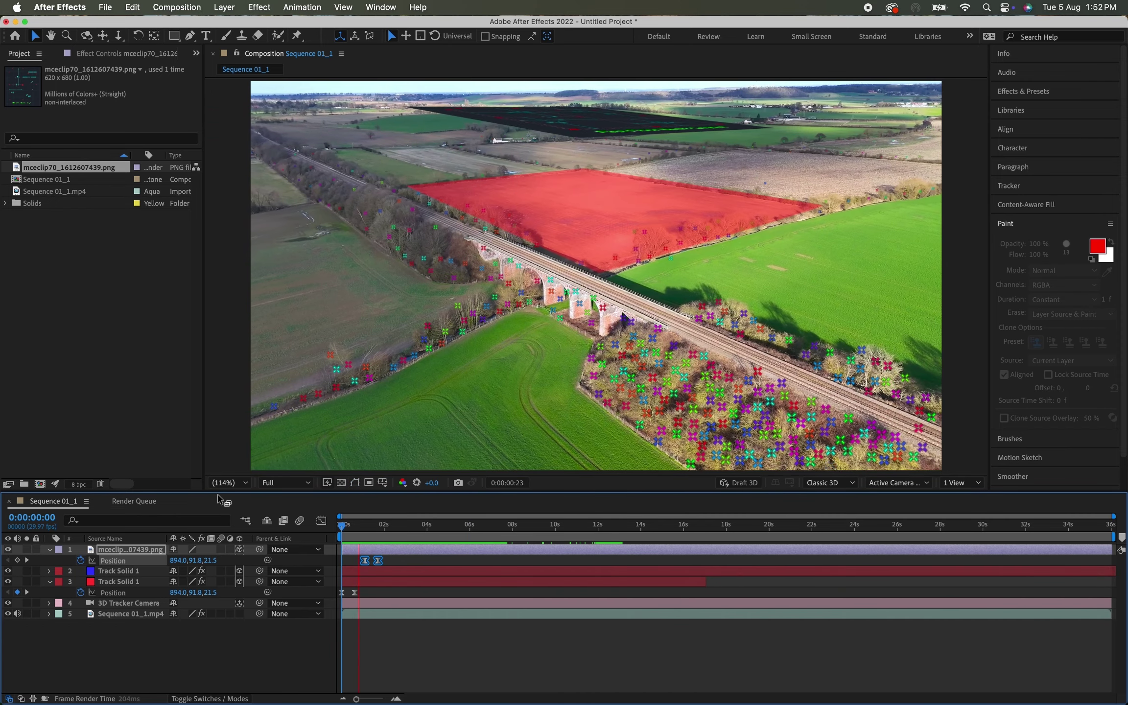
key("space")
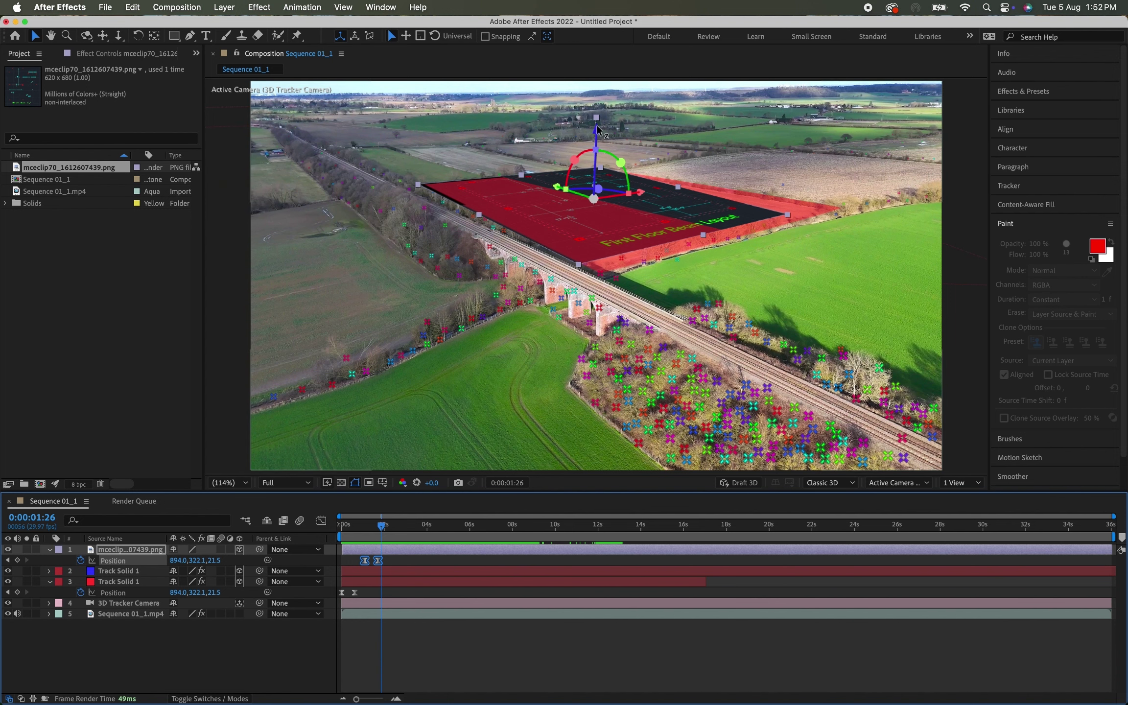
Step: Remove the beam layout image's Position keyframes and reposition the image evenly within the red field's outline
left_click_drag(602, 132, 601, 126)
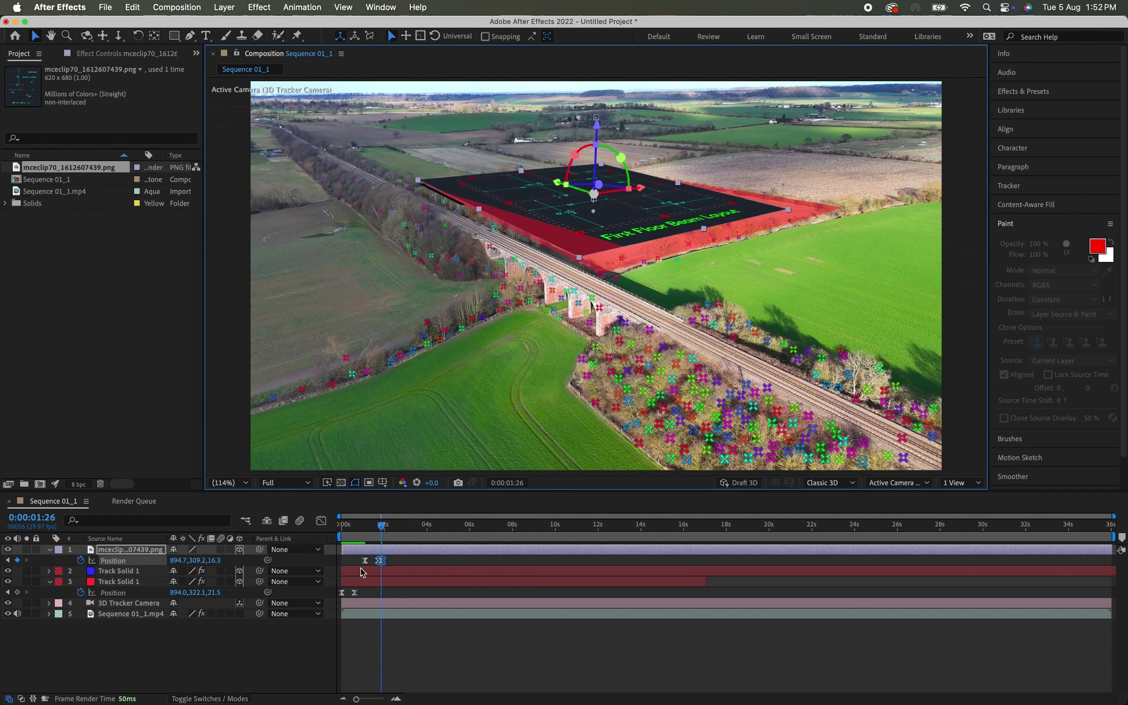
left_click_drag(392, 563, 359, 564)
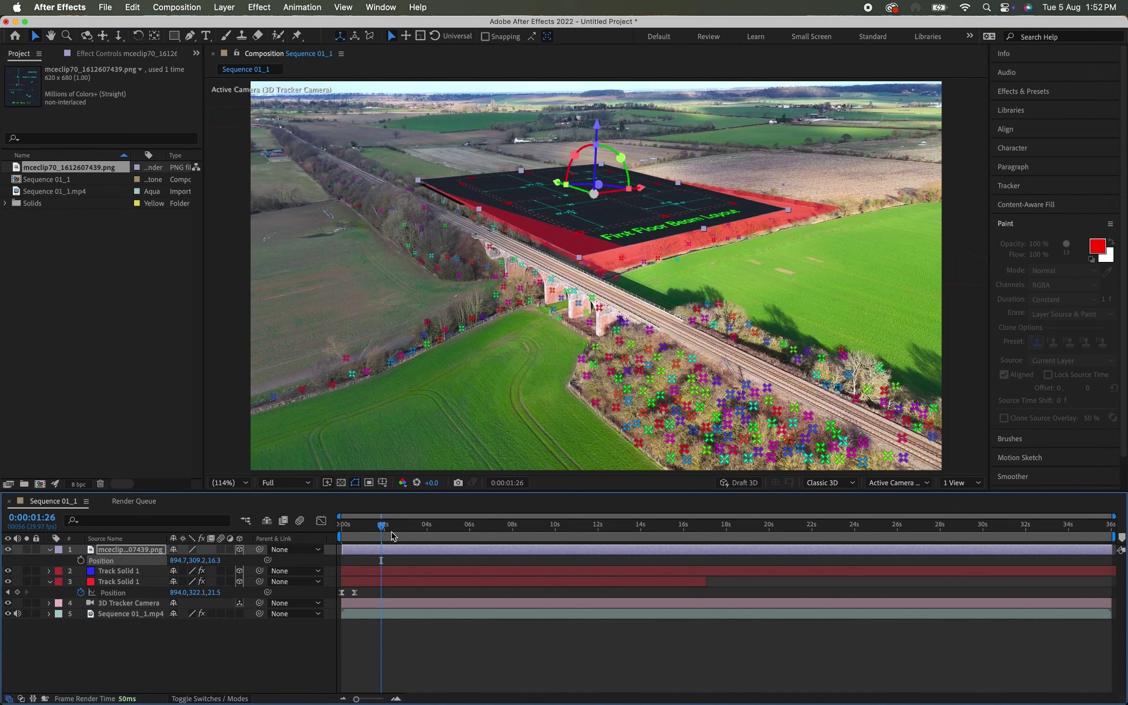
key("space")
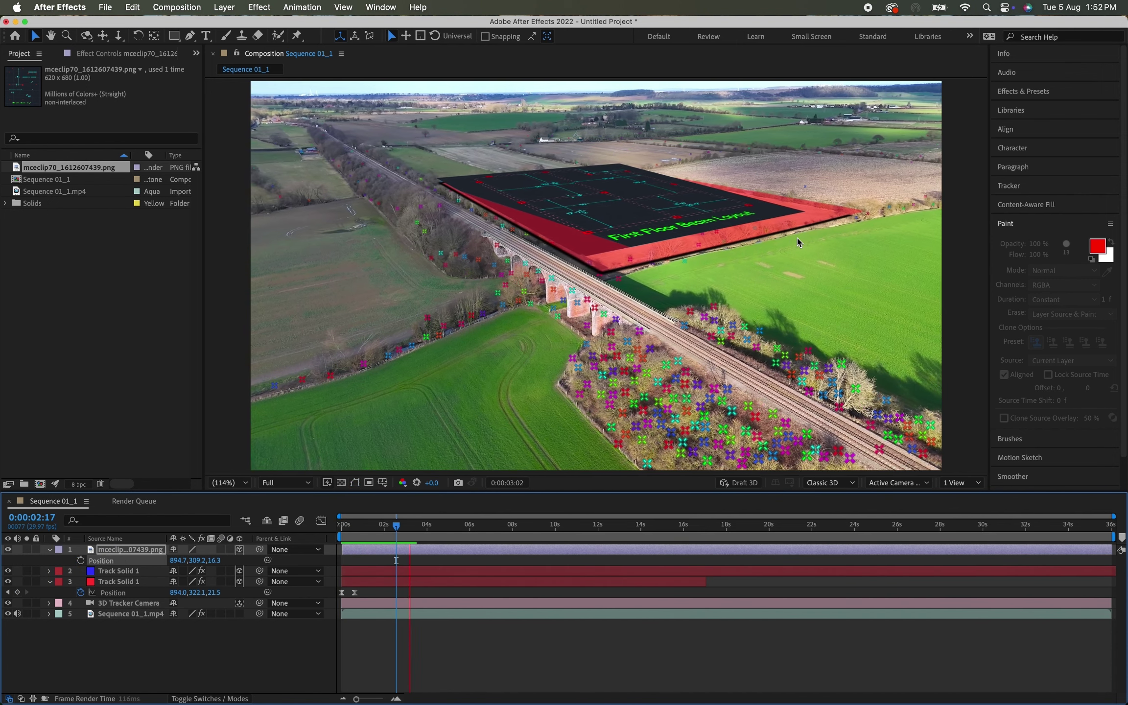
key("space")
left_click_drag(590, 185, 664, 162)
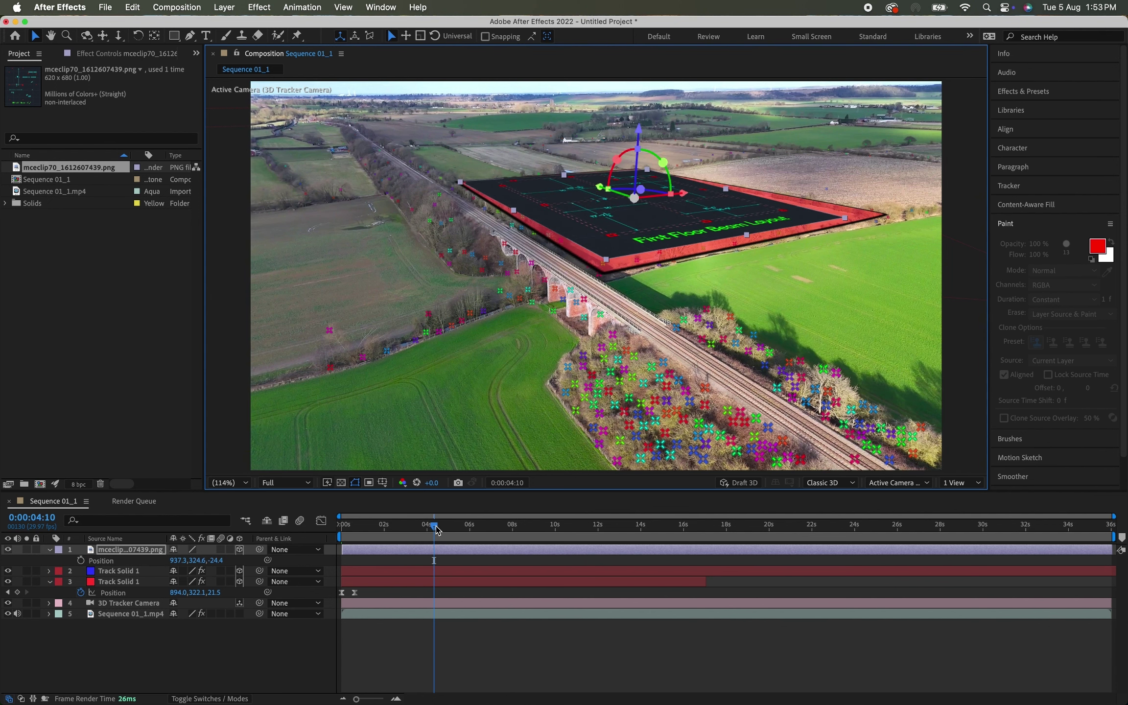
Step: Animate the beam layout image's Opacity from 0% at 0:00:01:09 to 100% at 0:00:04:04
left_click_drag(434, 525, 349, 525)
key("space")
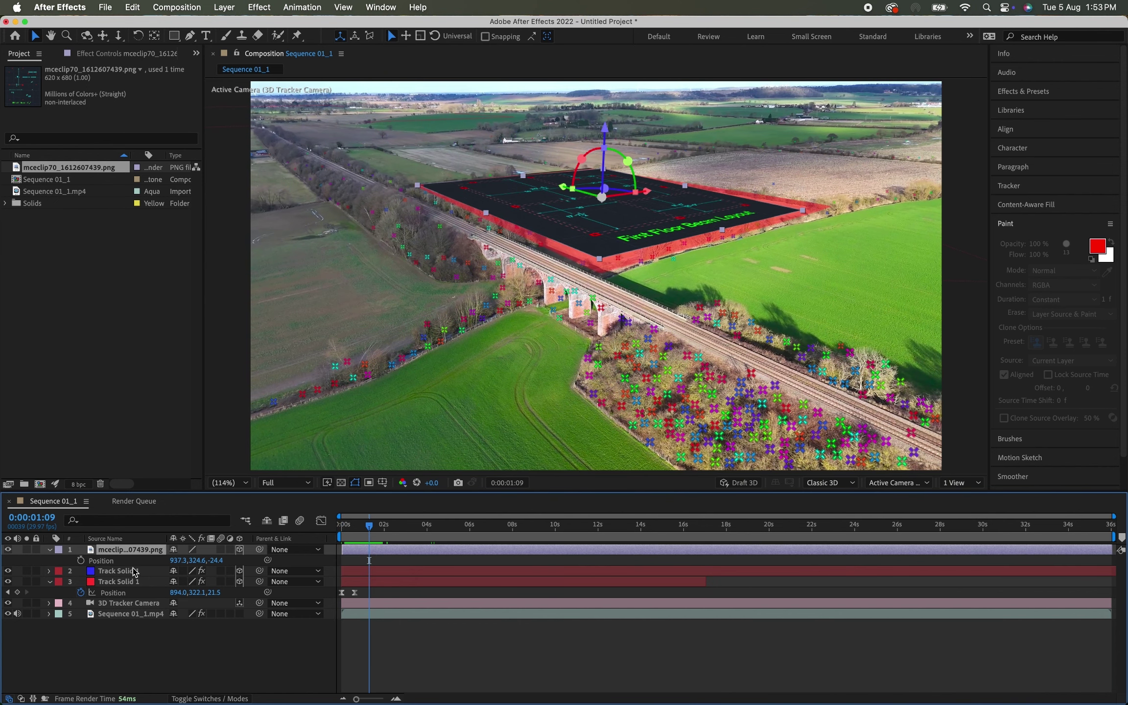
left_click(81, 560)
left_click_drag(177, 561, 51, 554)
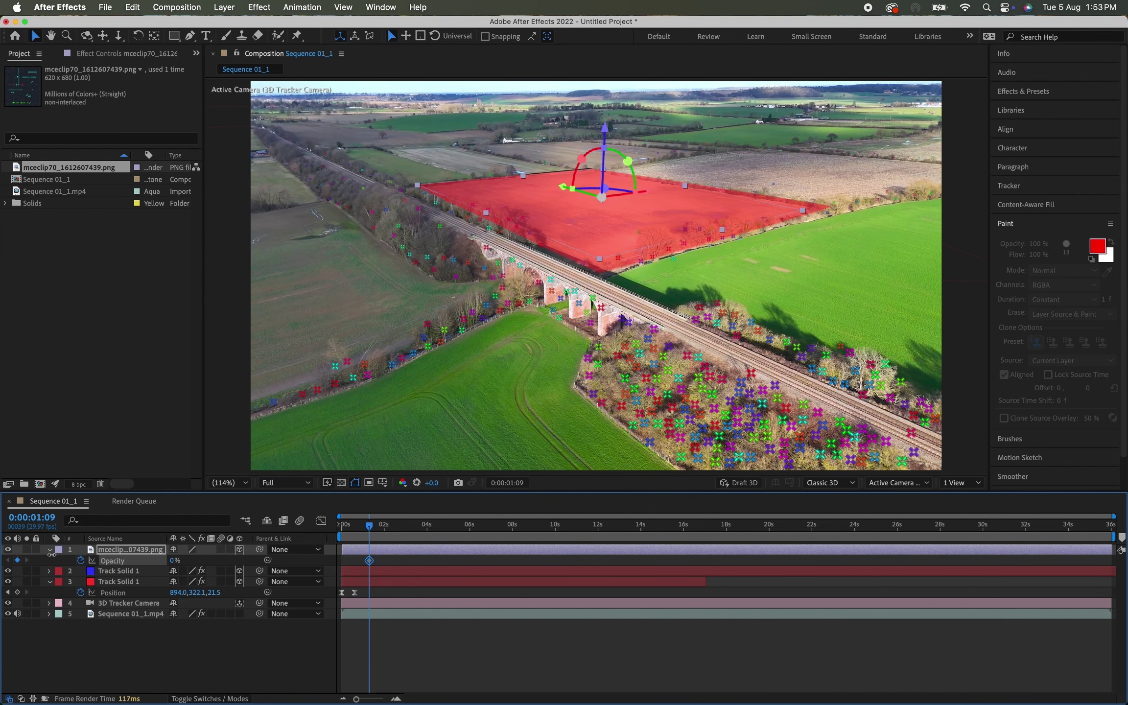
key("space")
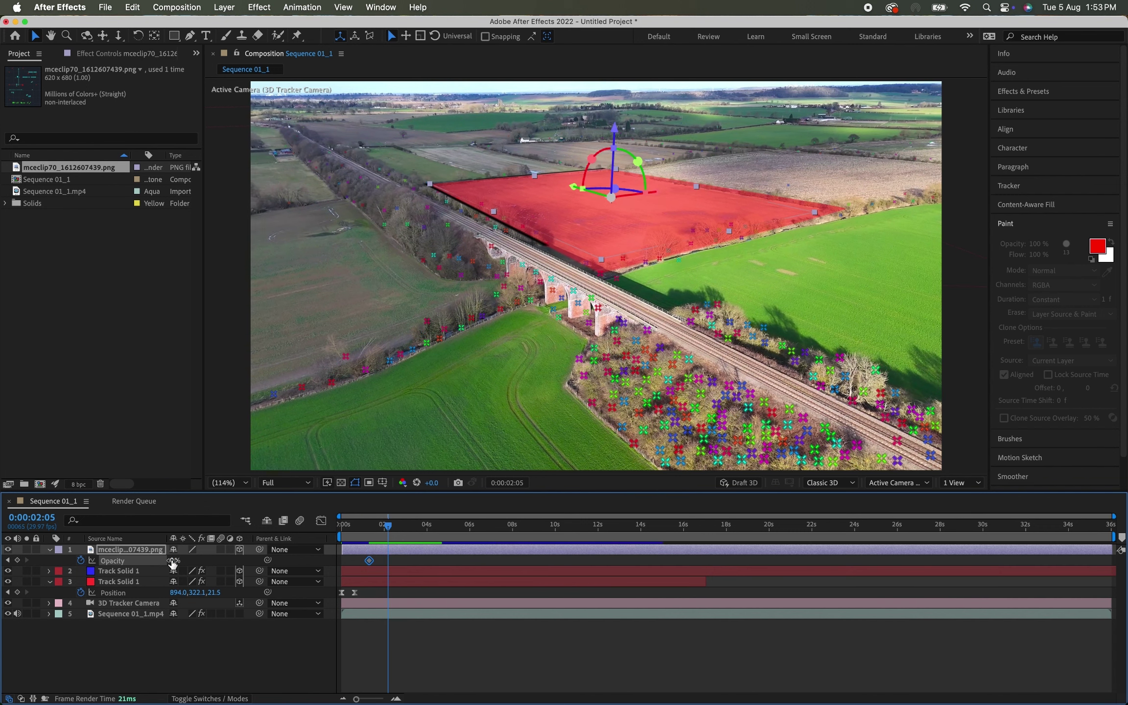
key("space")
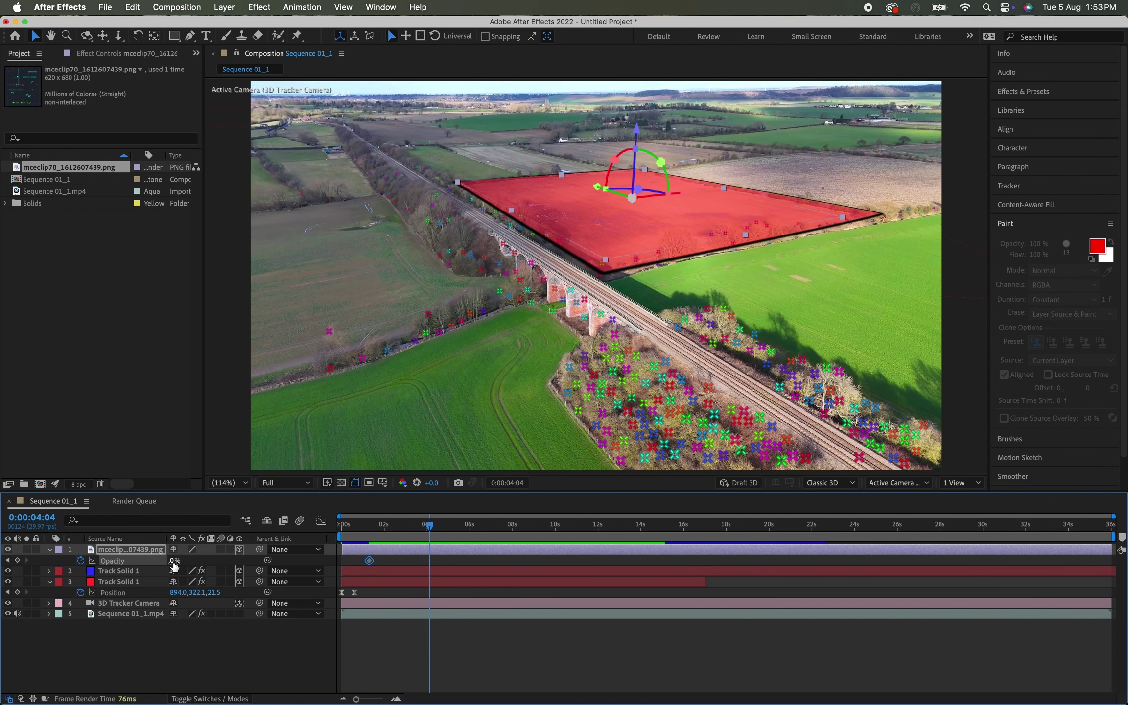
left_click_drag(173, 561, 325, 560)
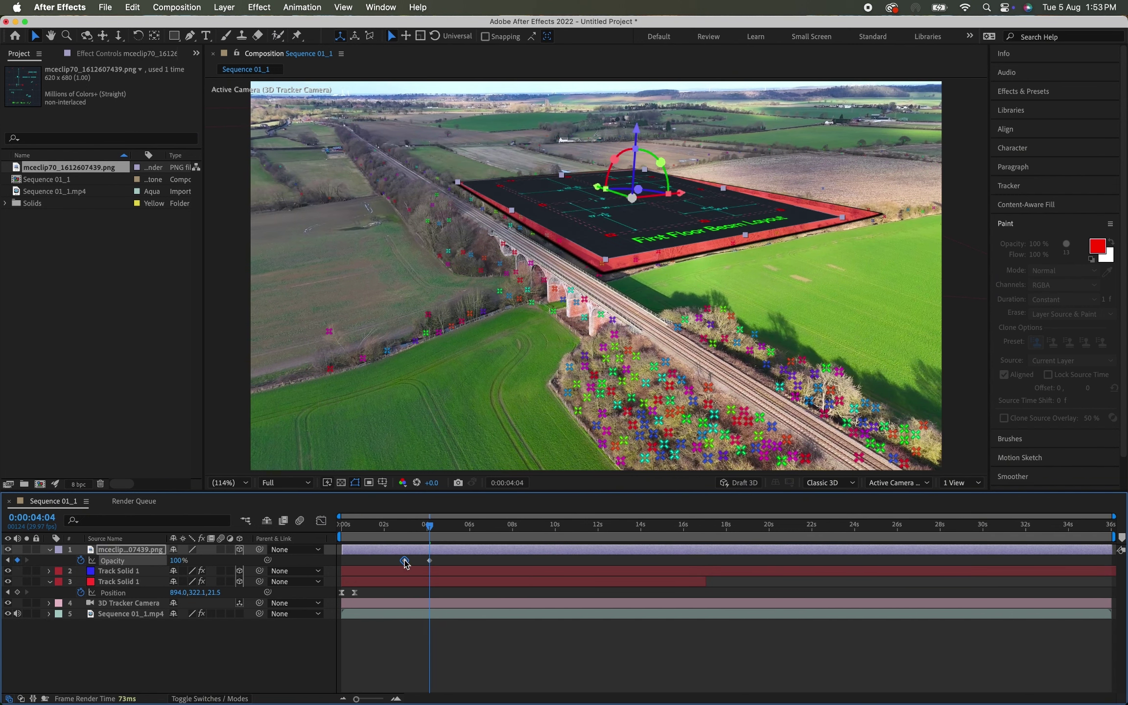
Step: Move the beam layout image's 0% Opacity keyframe to 0:00:03:13 and preview the fade-in
left_click_drag(421, 567, 422, 567)
key("space")
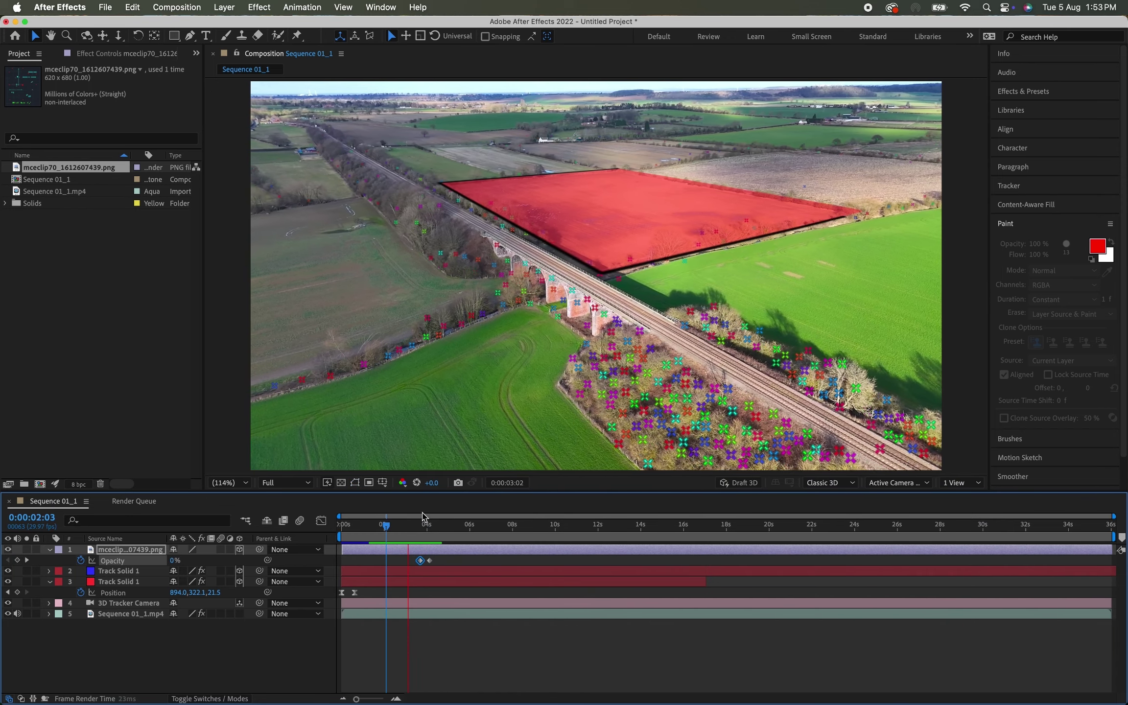
left_click_drag(428, 520, 416, 527)
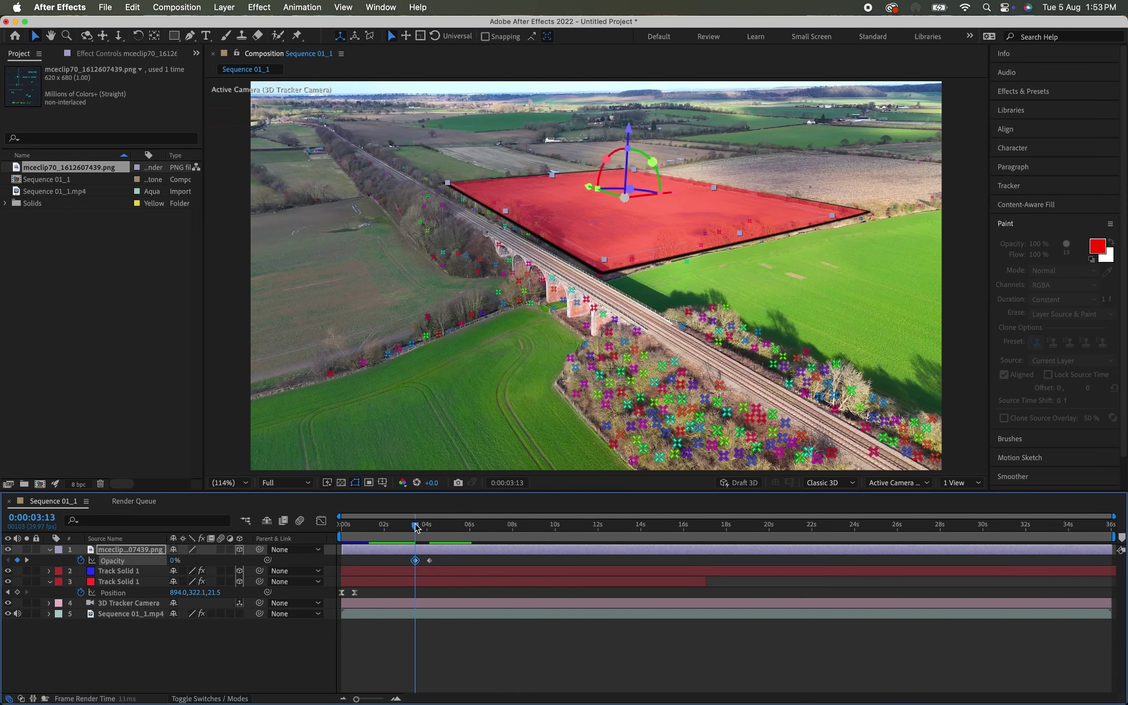
key("space")
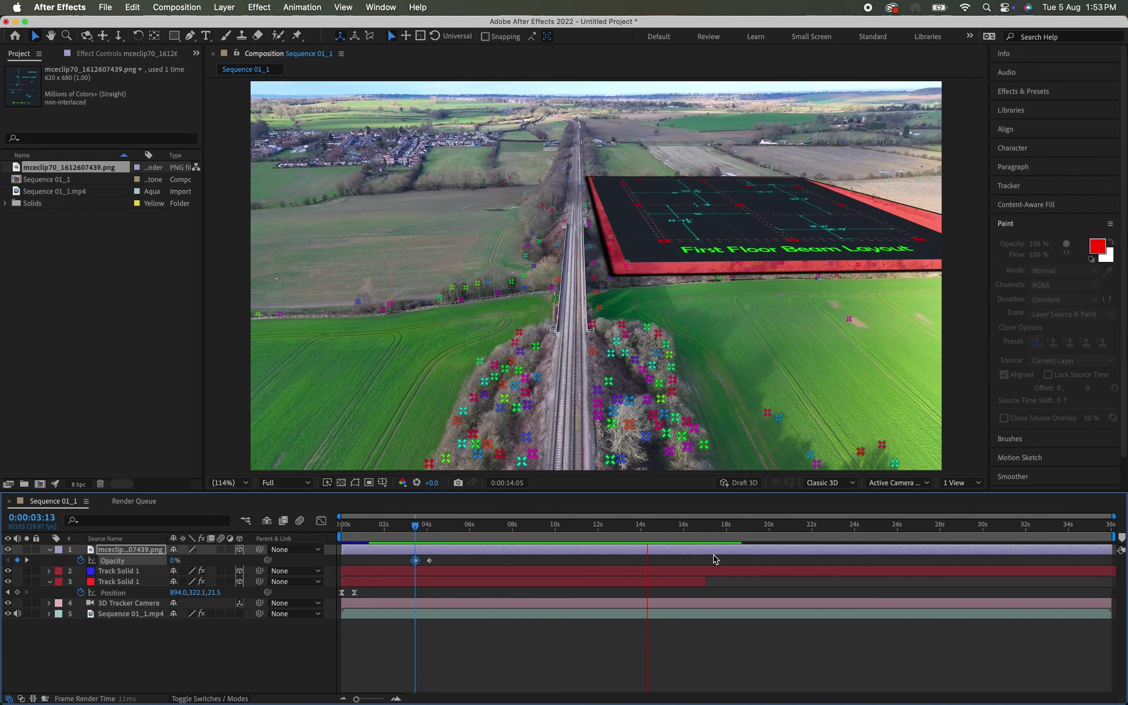
key("space")
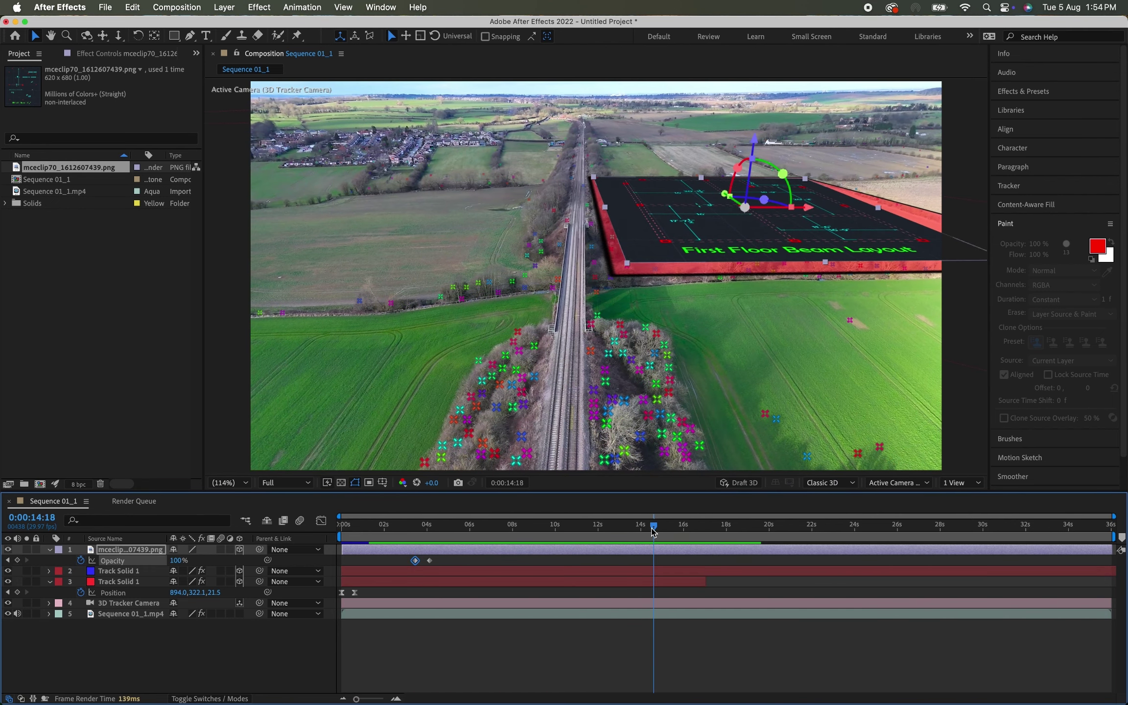
Step: Trim the end of the beam layout image layer to match the red Track Solid 1's end, just before 0:00:17:02
left_click_drag(657, 529, 709, 526)
left_click(713, 553)
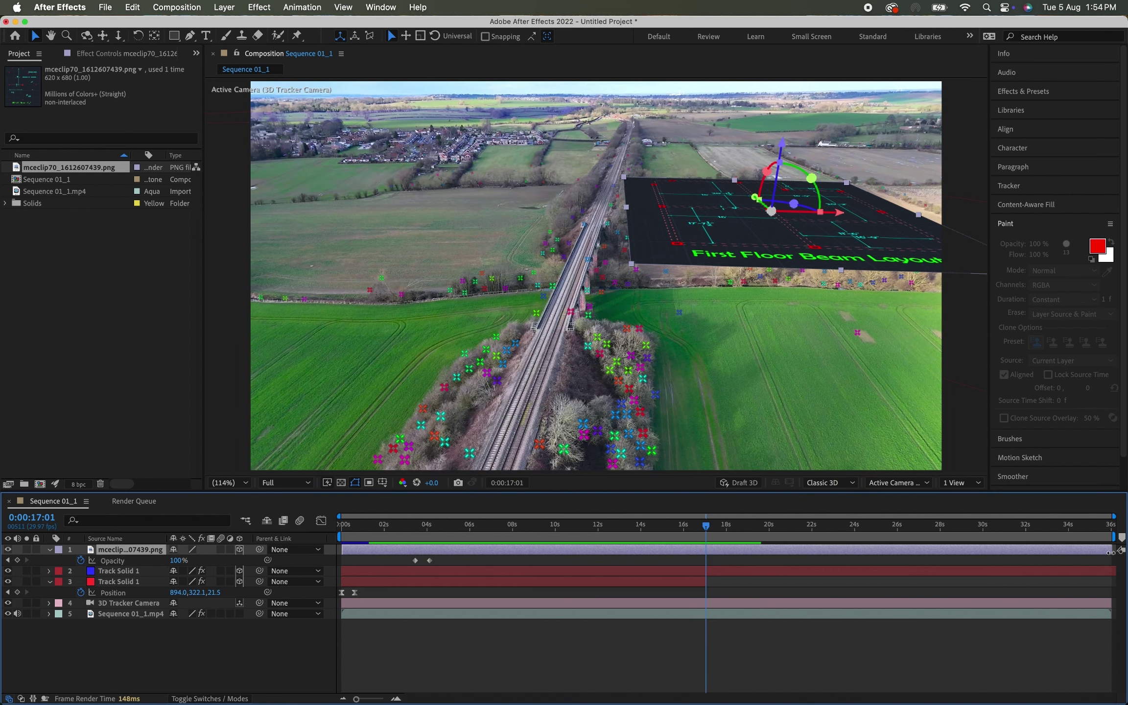
left_click_drag(1111, 552, 707, 529)
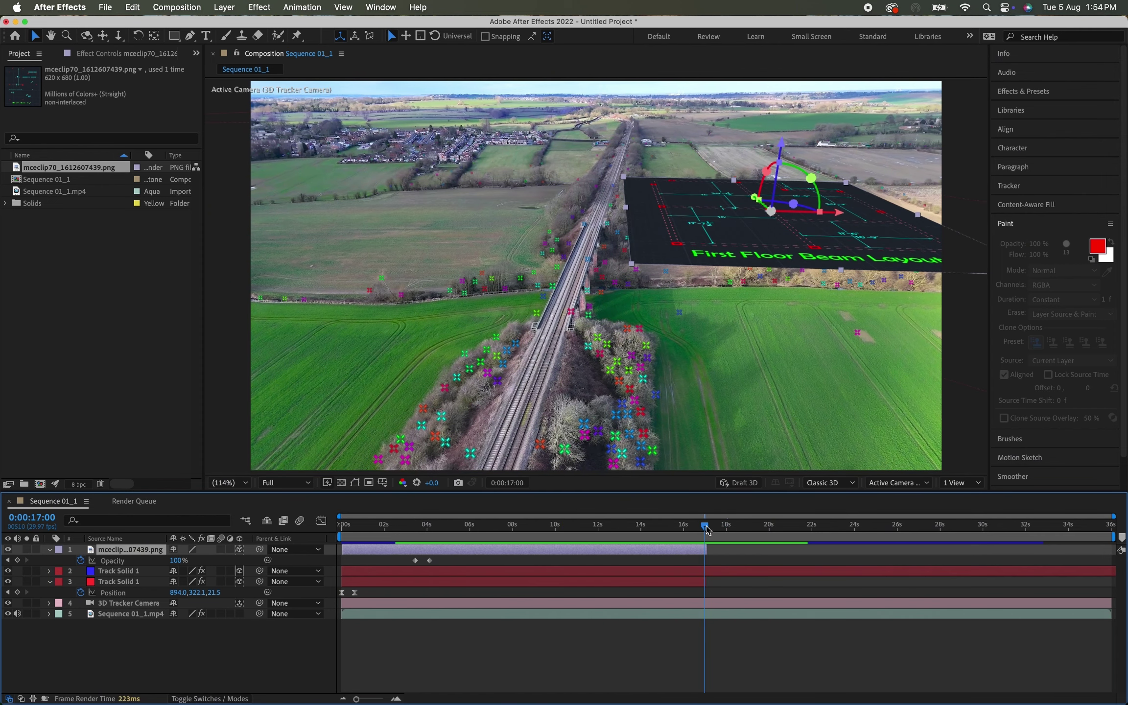
key("equal")
key("equal")
key("equal")
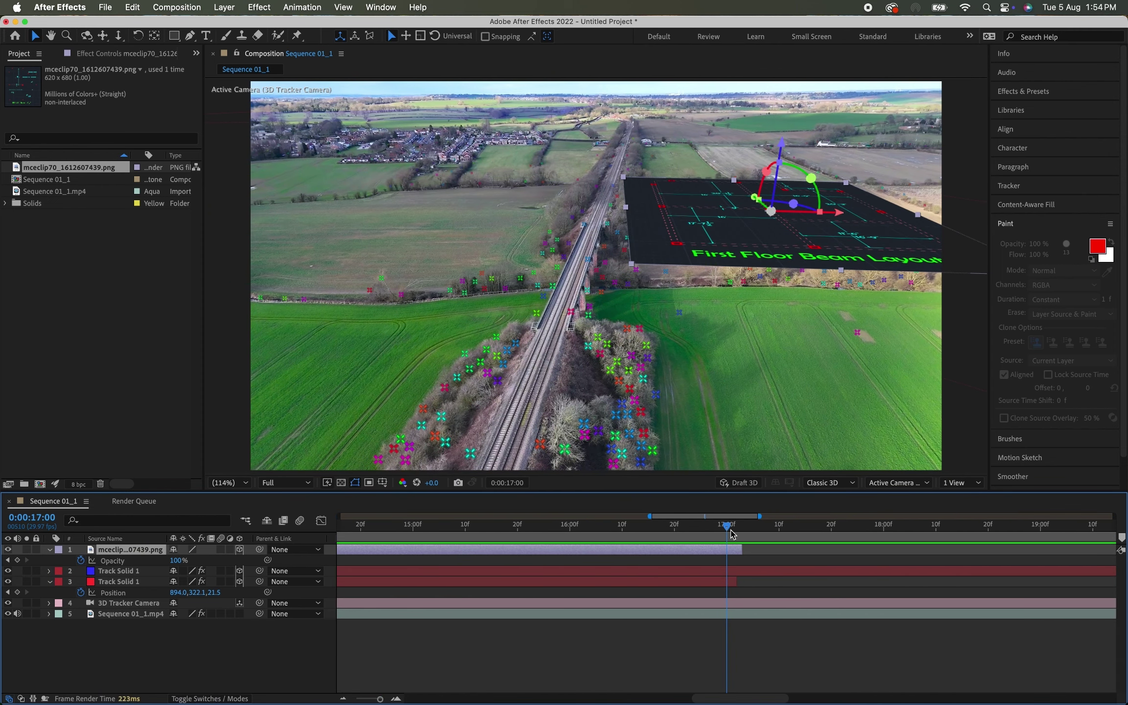
left_click_drag(729, 529, 736, 547)
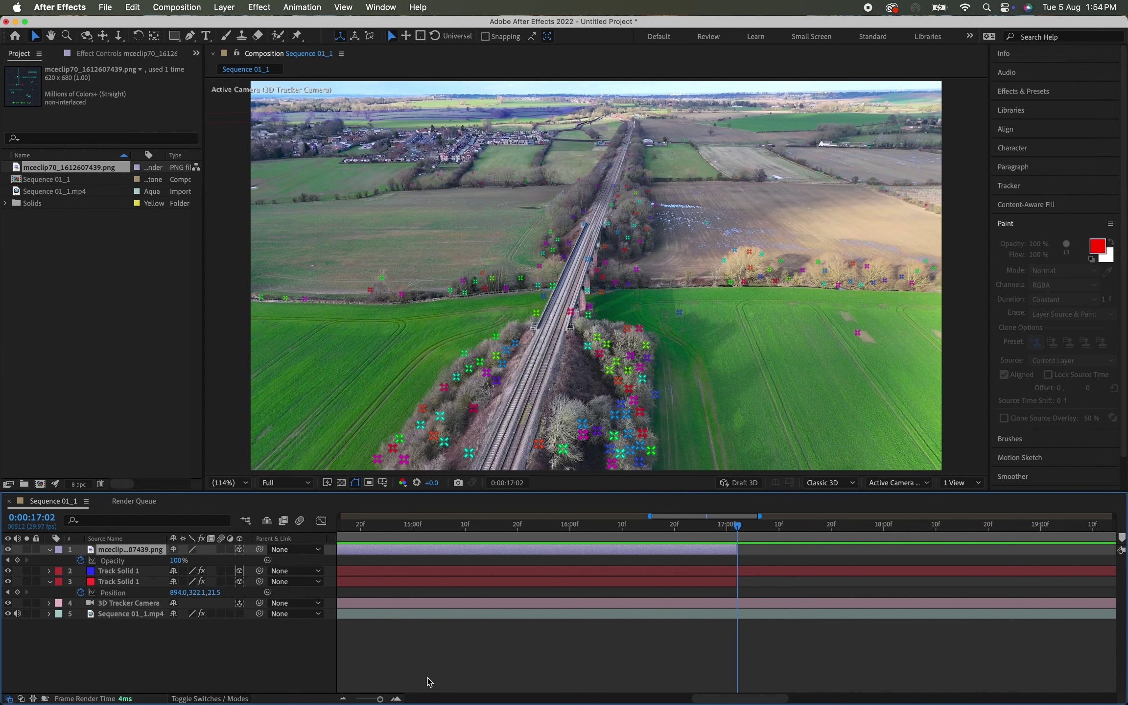
Step: Preview the footage around 0:00:17:00, where the beam layout image and the red solid end
left_click_drag(380, 699, 362, 700)
mouse_move(726, 527)
left_mouse_down()
mouse_move(715, 528)
mouse_move(744, 527)
mouse_move(715, 528)
left_mouse_up()
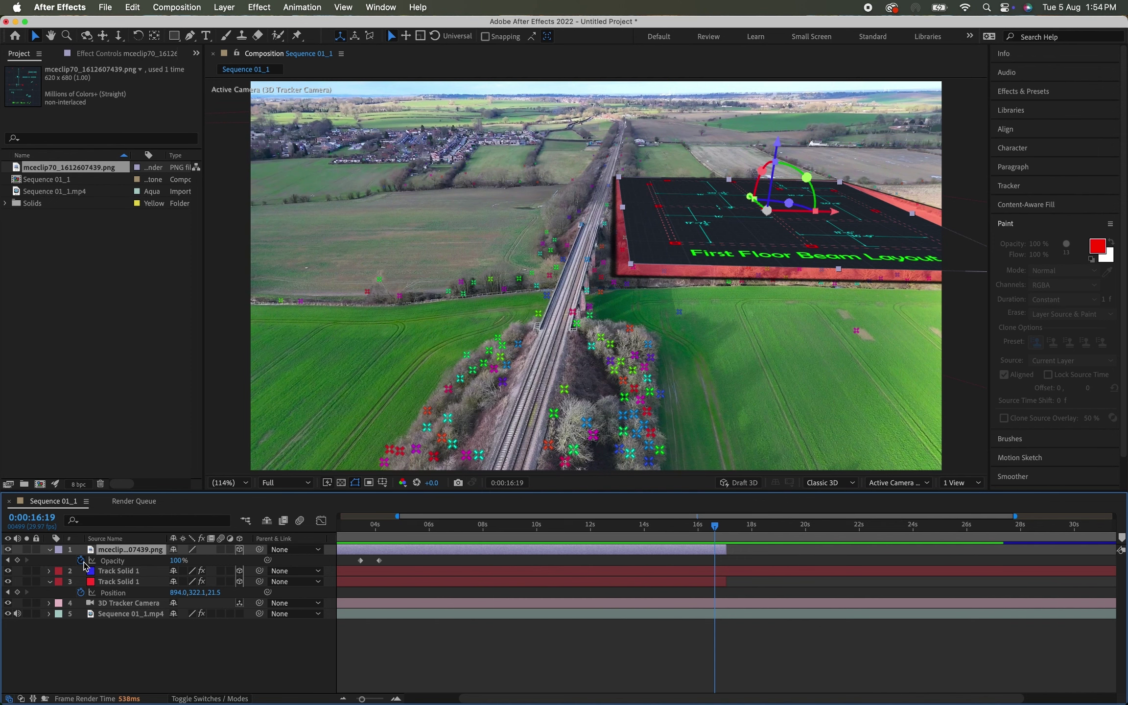
key("space")
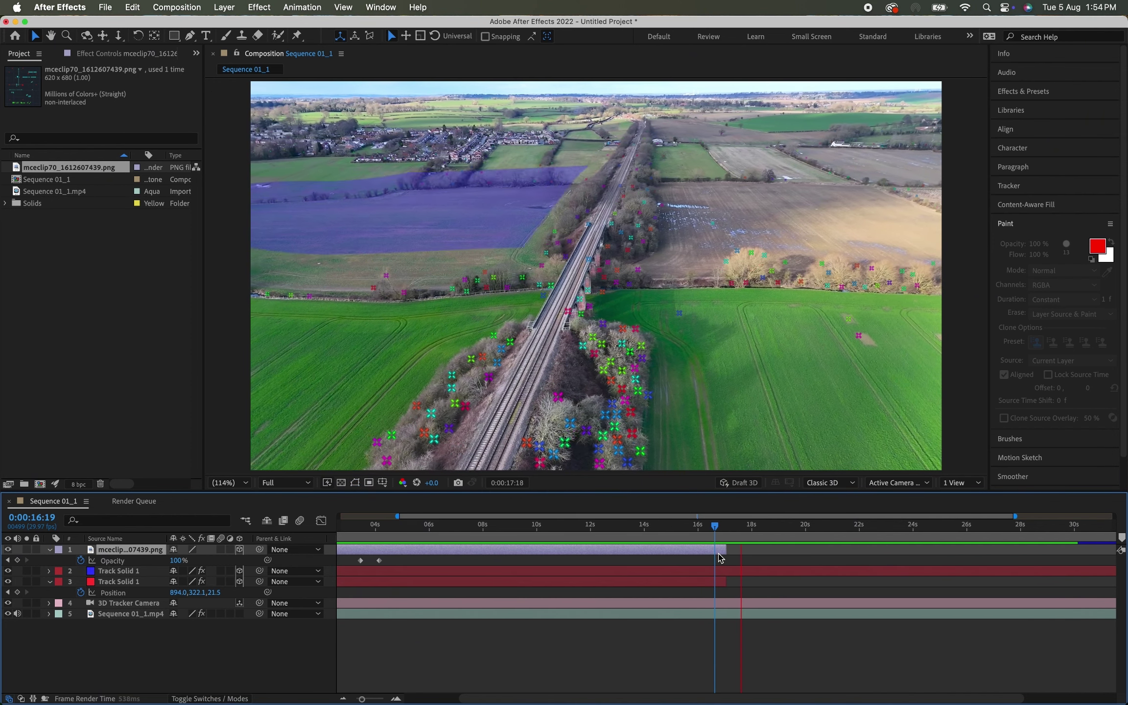
left_click_drag(760, 532, 723, 530)
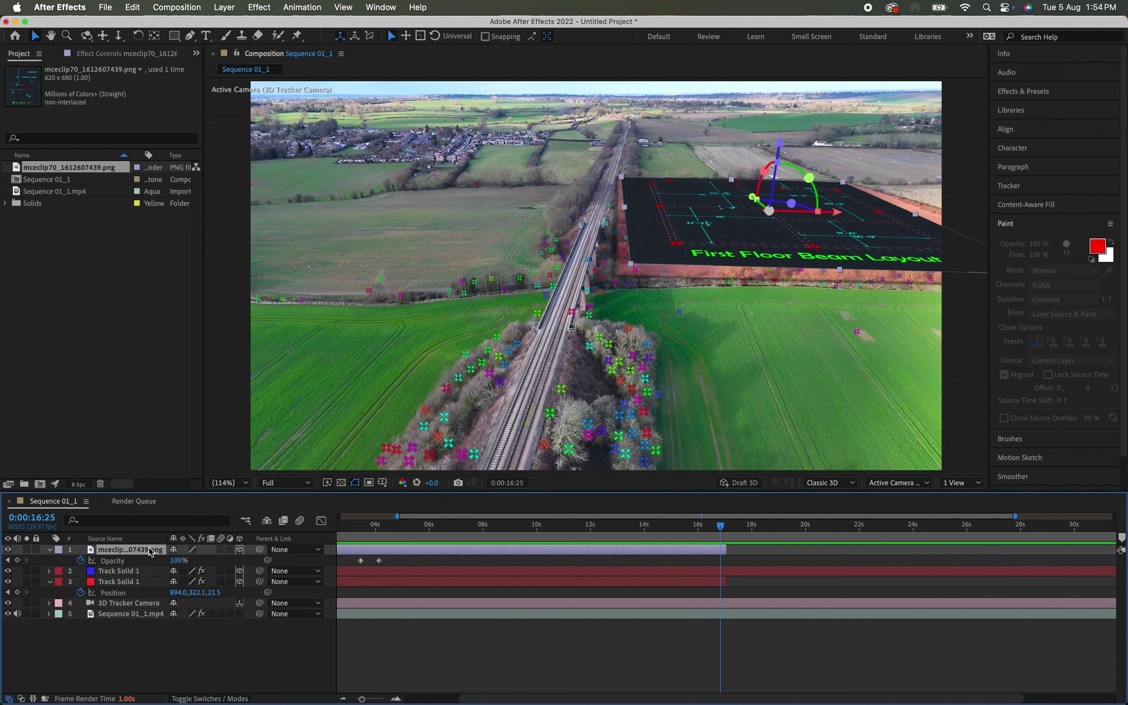
left_click(224, 559)
left_click(685, 550)
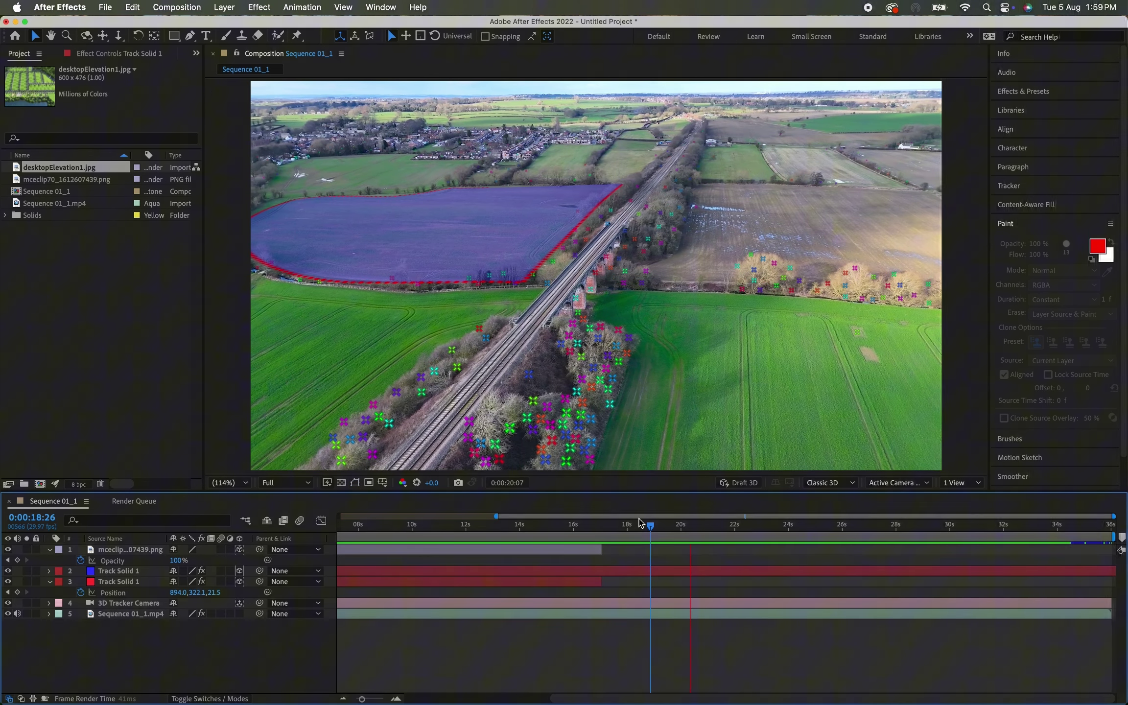
Step: Create a text layer from the 3D Camera Tracker's target on the blue field at 0:00:21:05 and activate the Type tool
left_click_drag(640, 523, 713, 525)
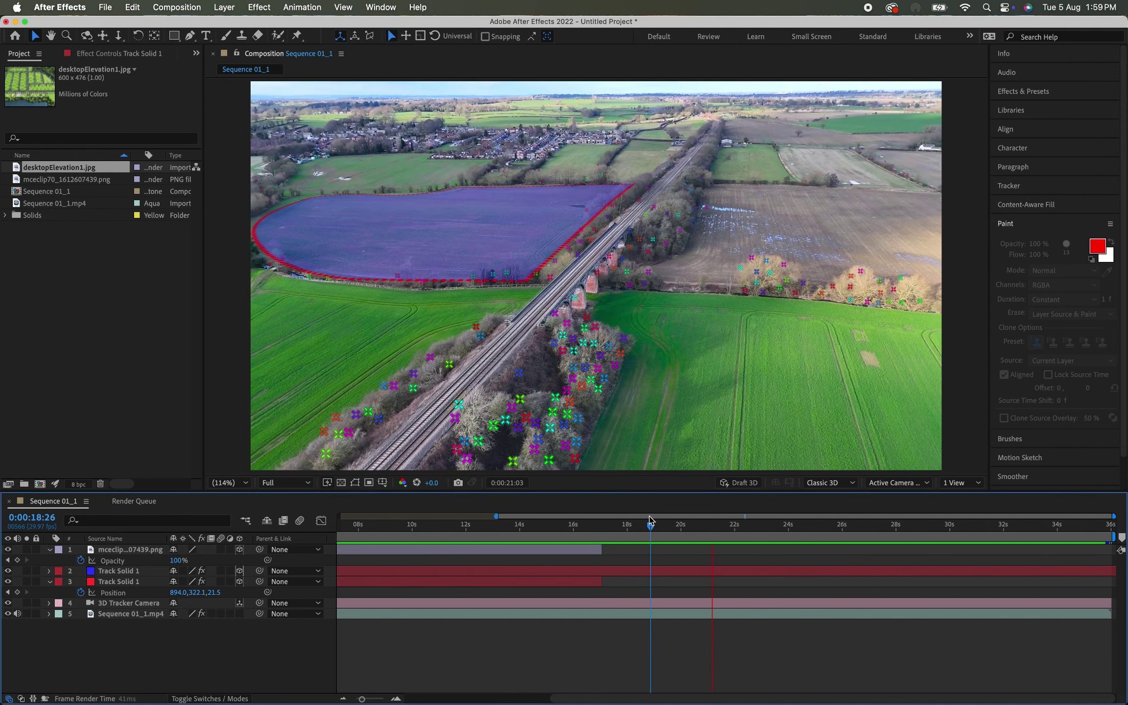
left_click(131, 552)
left_click(131, 574)
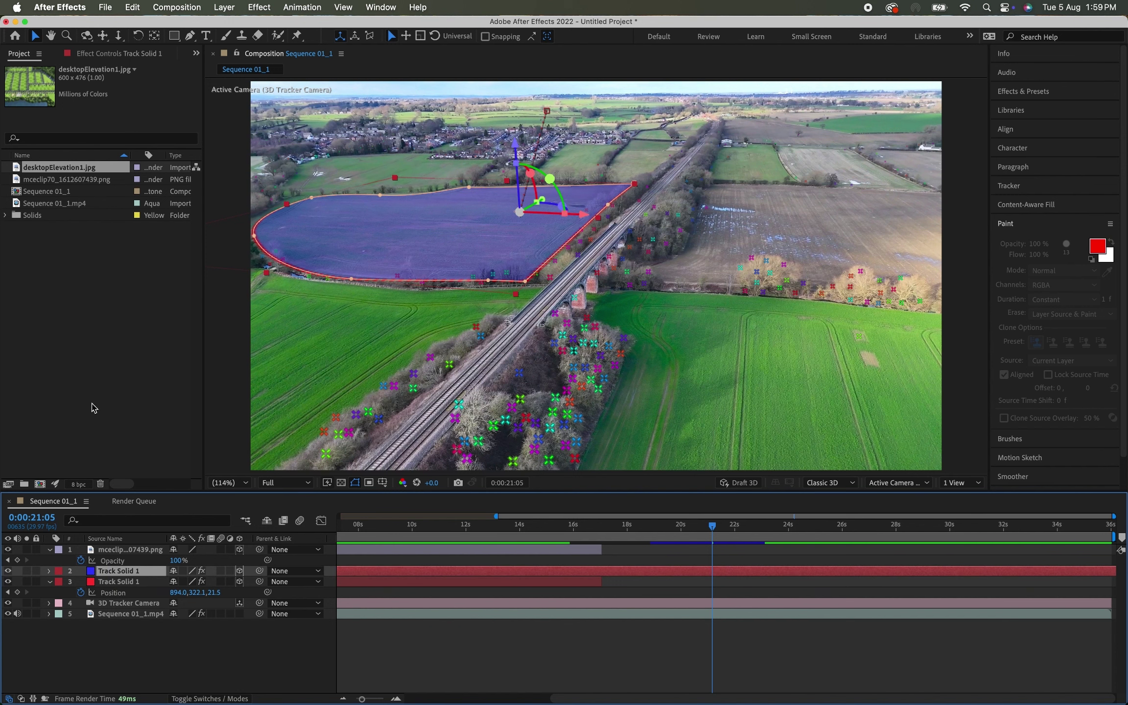
left_click(128, 615)
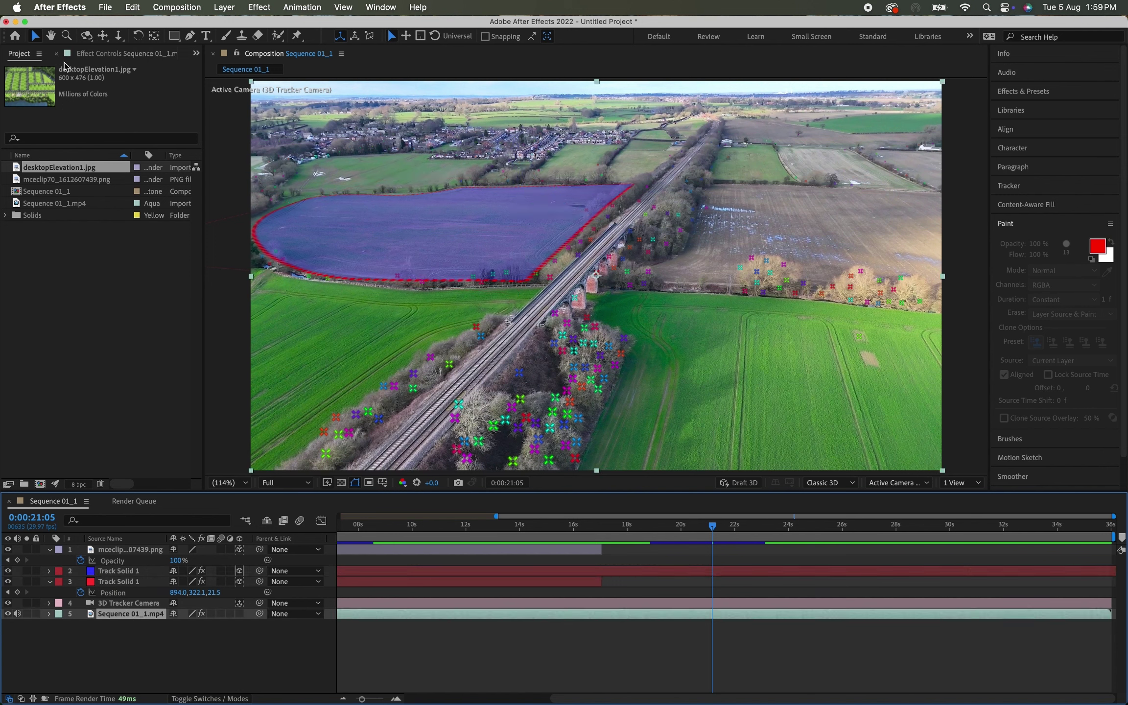
left_click(96, 55)
left_click(54, 80)
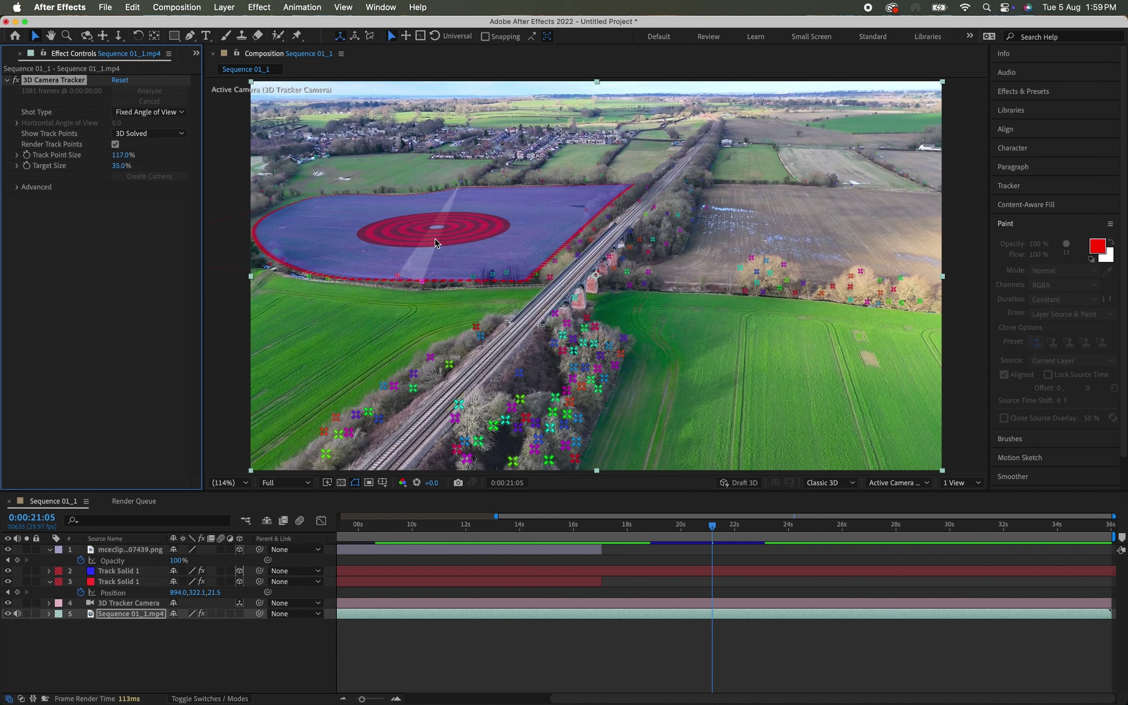
right_click(422, 247)
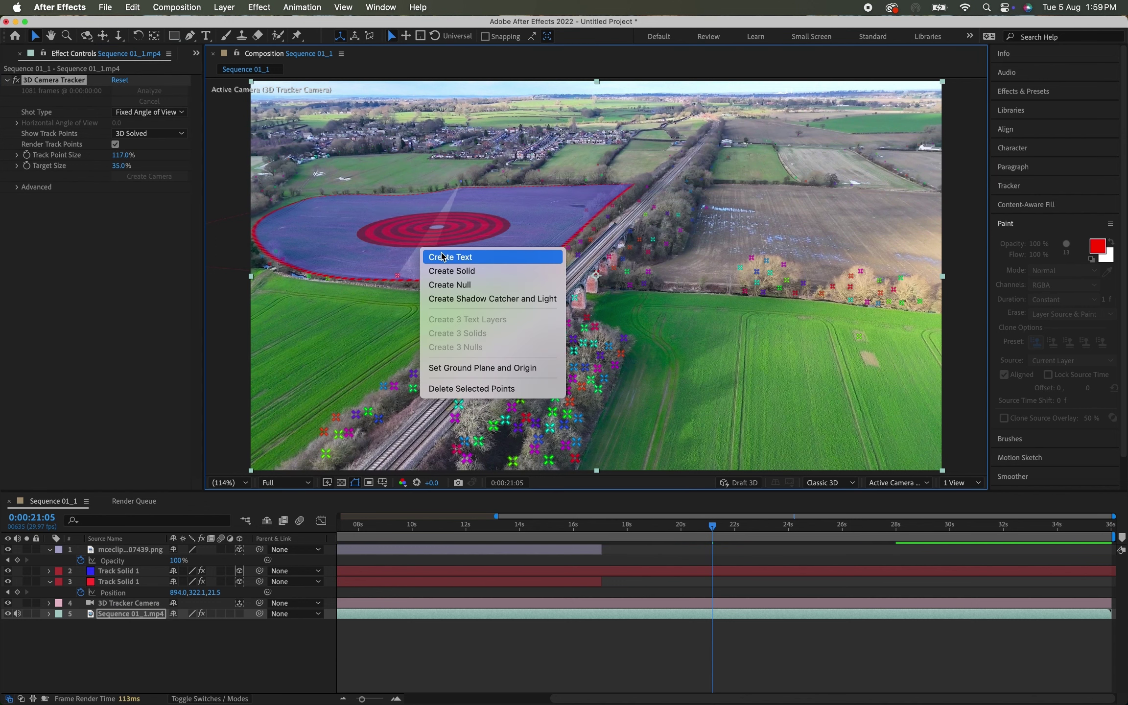
left_click(442, 257)
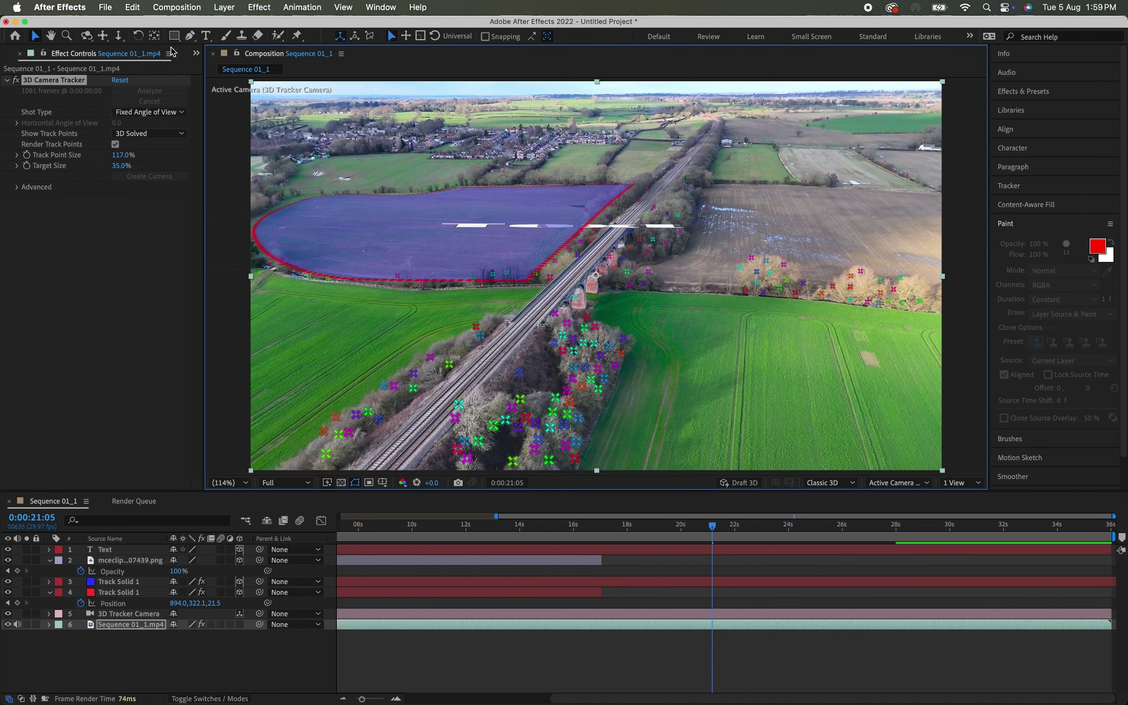
key("super+t")
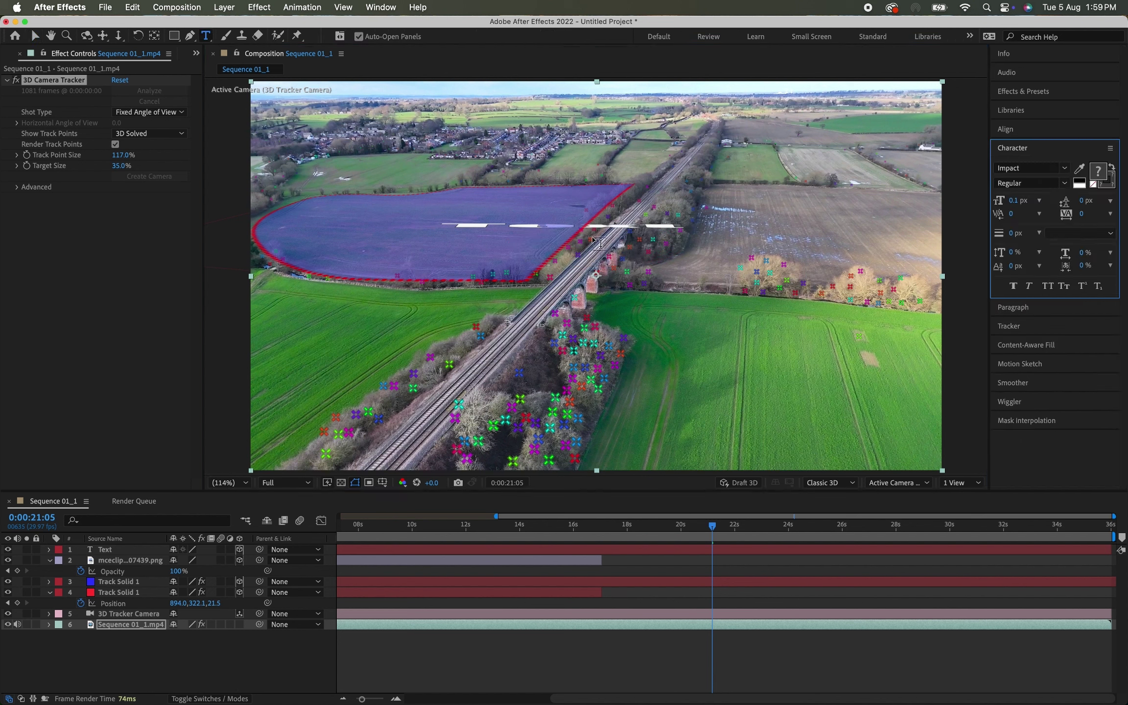
Step: Replace the tracked text layer's placeholder text with "1200 Sq Yardt"
left_click(576, 225)
left_click_drag(676, 227, 433, 214)
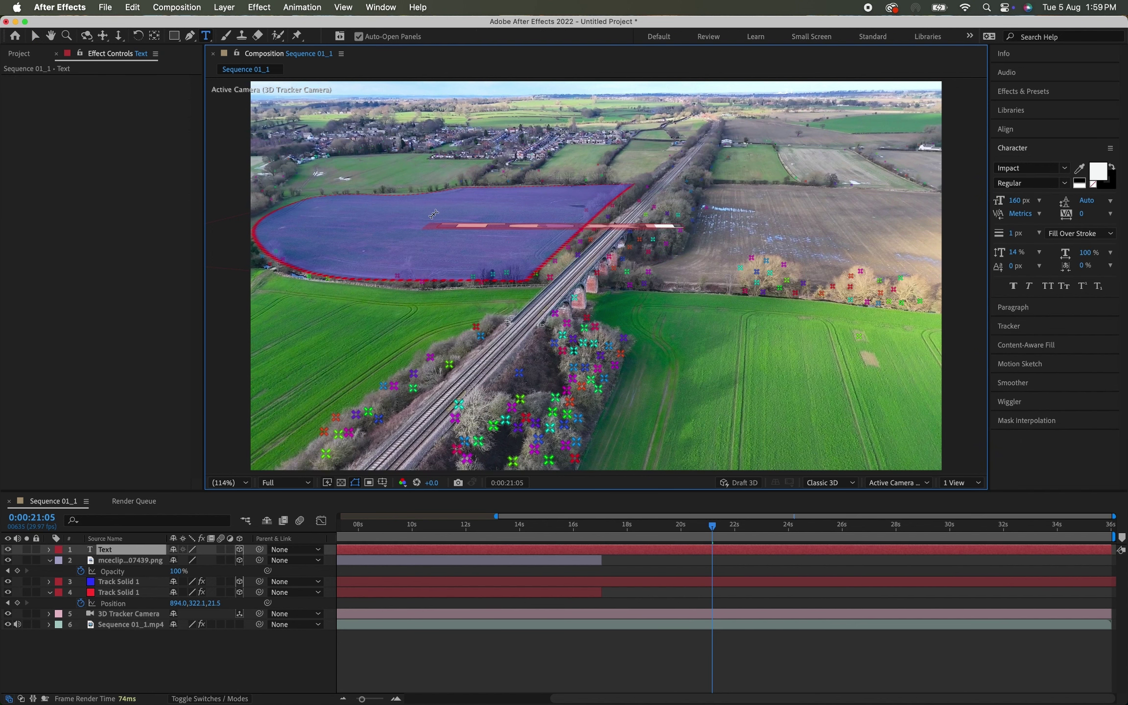
type("12t")
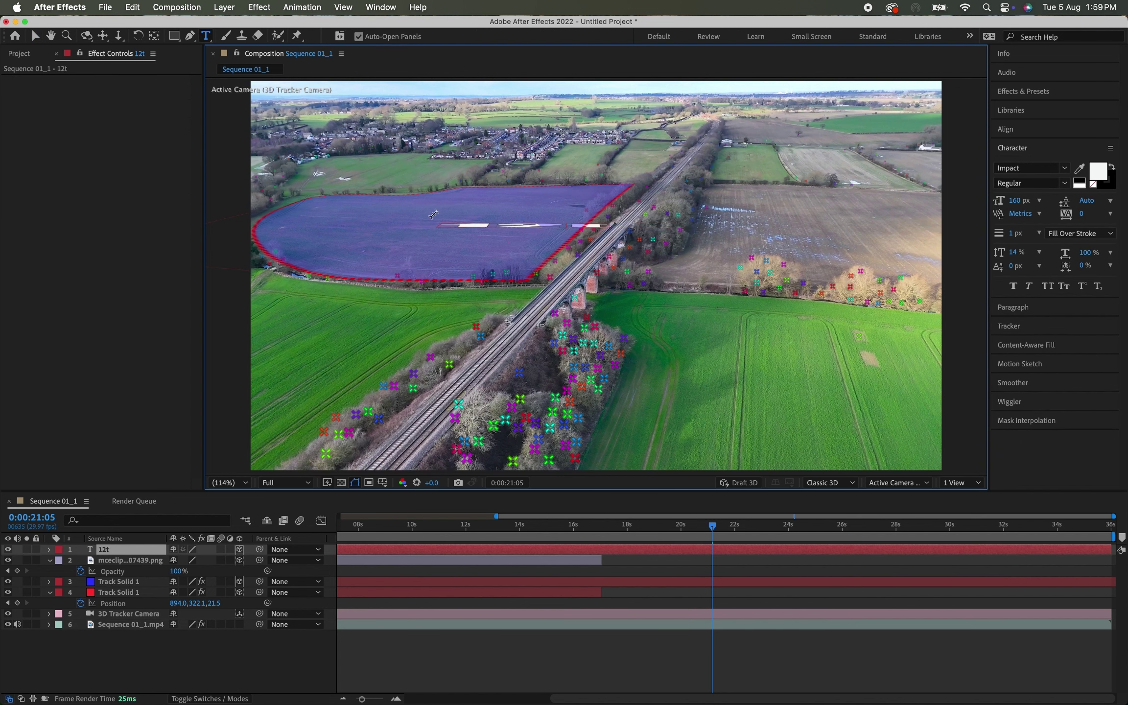
type("00 Sq")
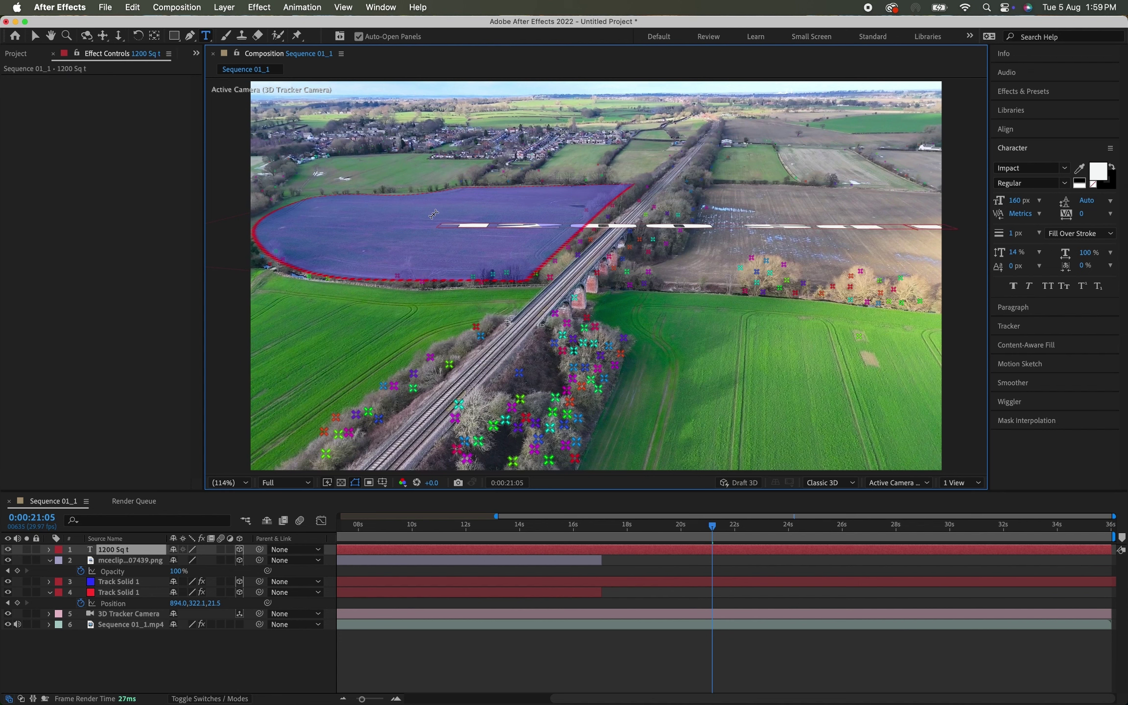
type(" Yard")
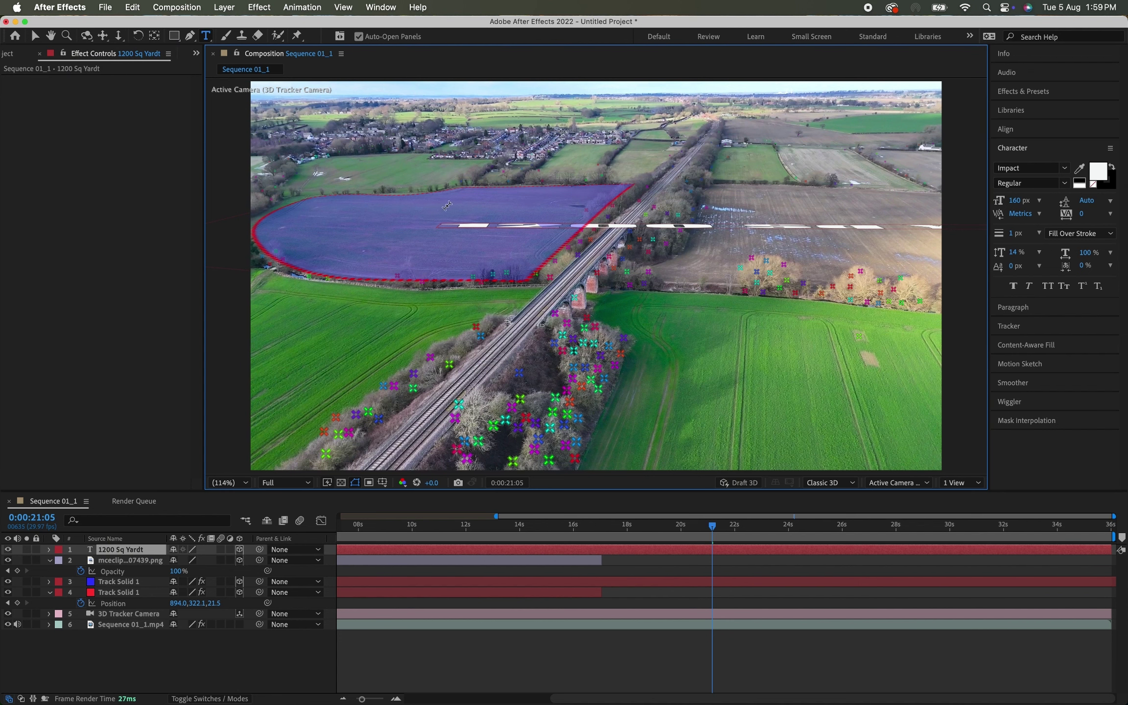
Step: Rotate, scale down and reposition the "1200 Sq Yardt" text so it lies flat inside the blue field, and deselect it
left_click(36, 37)
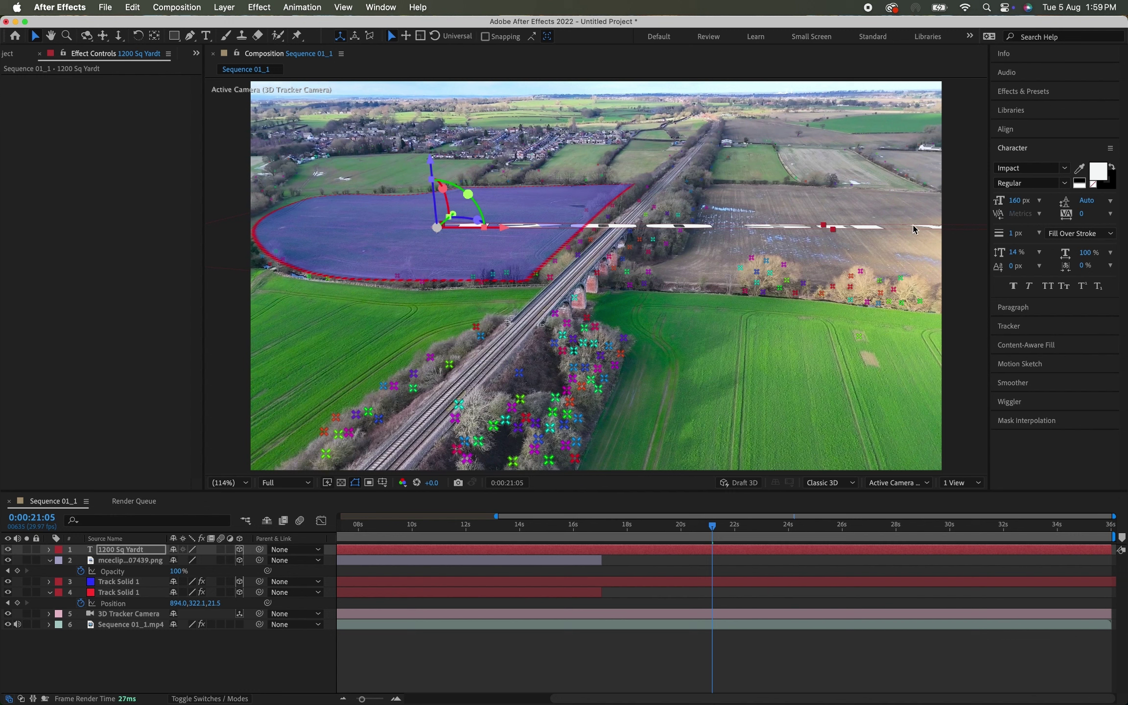
left_click_drag(915, 229, 800, 222)
left_click_drag(953, 211, 576, 214)
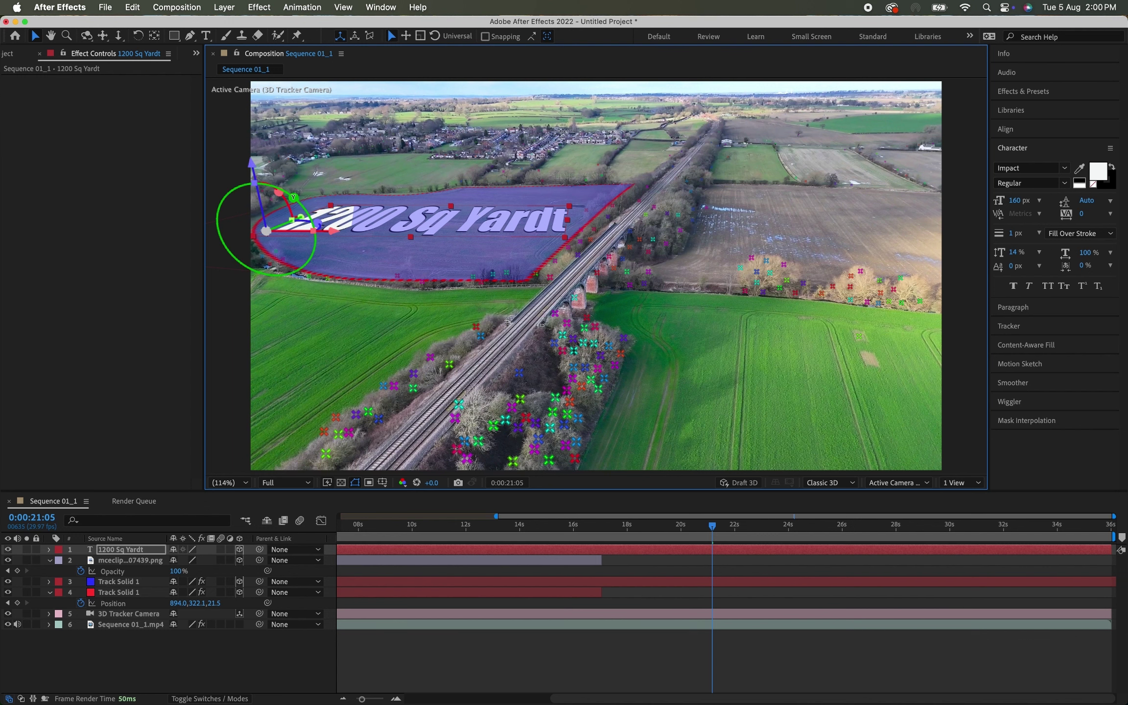
left_click_drag(292, 197, 374, 228)
left_click_drag(566, 199, 511, 222)
left_click_drag(335, 201, 402, 256)
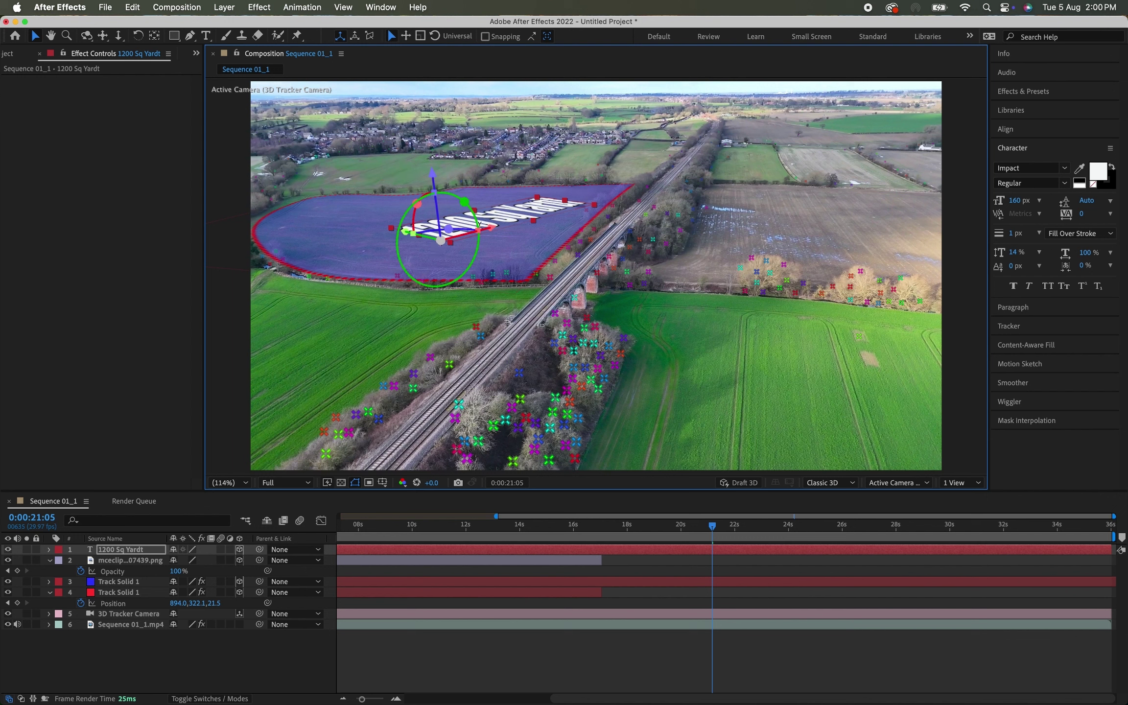
left_click_drag(481, 226, 384, 235)
left_click(611, 170)
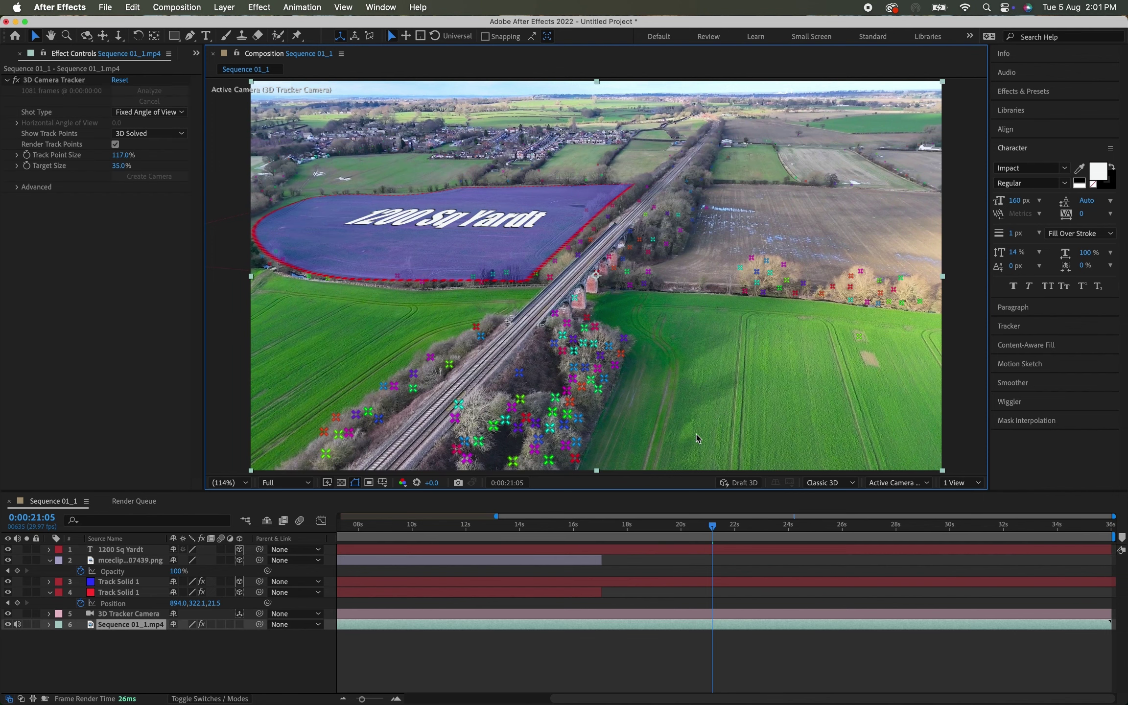
Step: Preview the footage from 0:00:15:25 to 0:00:17:24 to check the text around the end of the red field overlay
left_click_drag(713, 525, 420, 512)
left_click(568, 525)
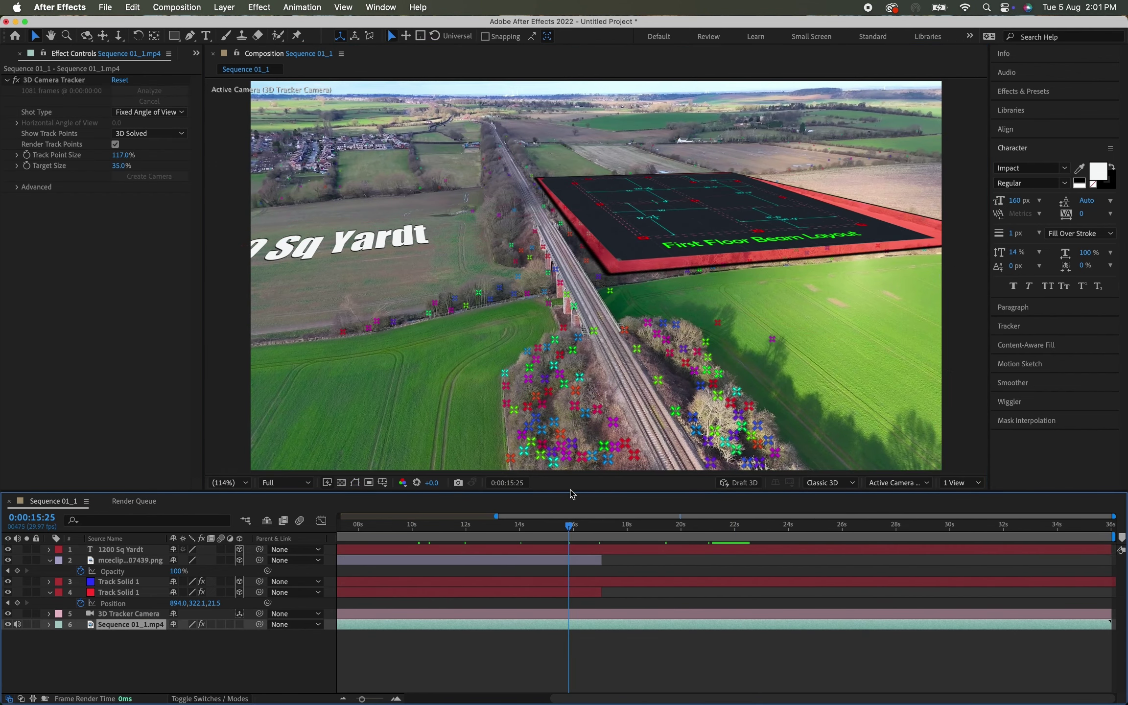
key("space")
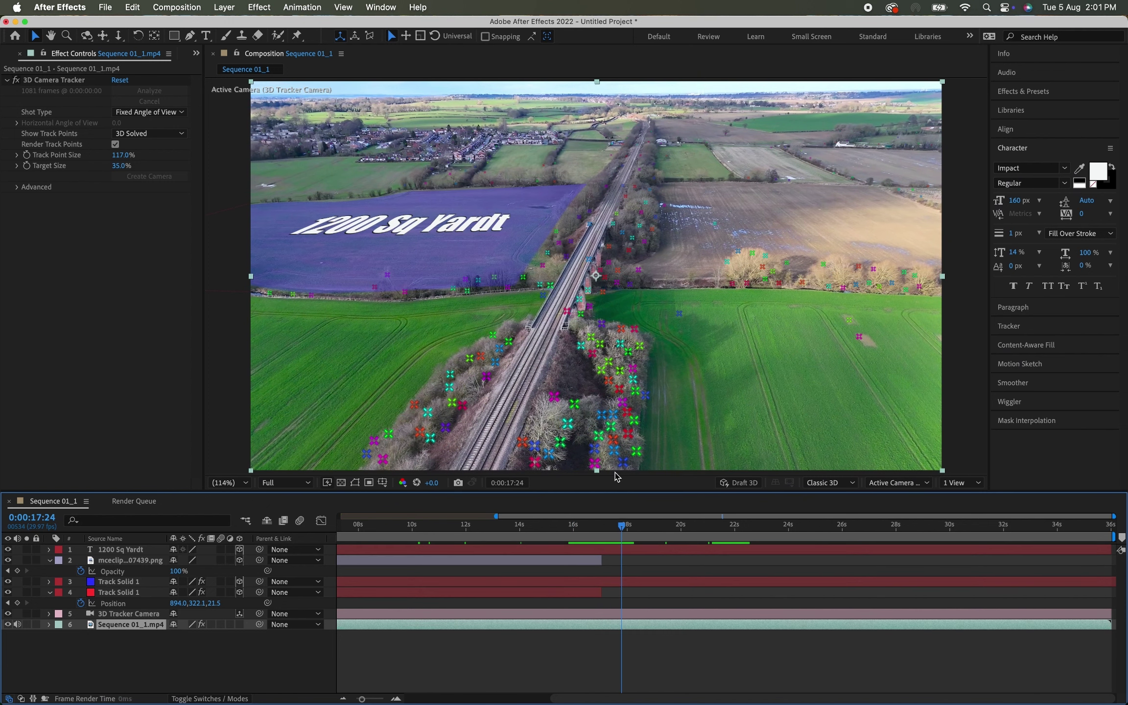
Step: Trim the start of the "1200 Sq Yardt" text layer to 0:00:17:19, after the beam layout image ends
left_click(450, 549)
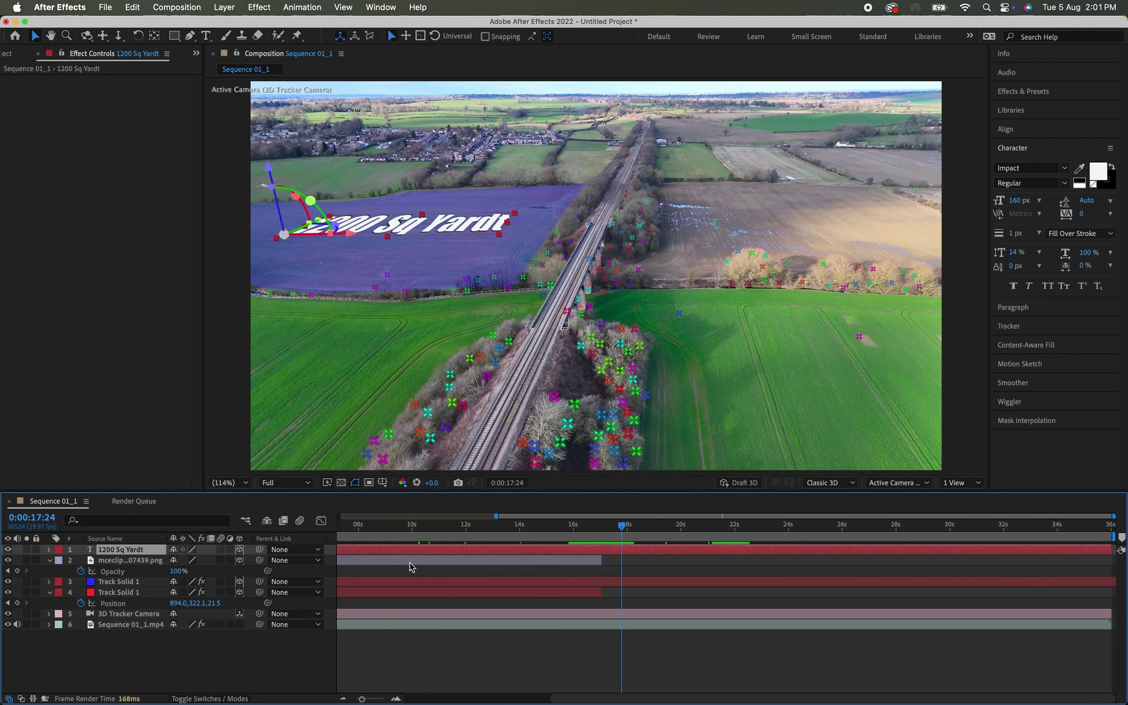
scroll(426, 693, "left", 5)
left_click_drag(342, 549, 616, 549)
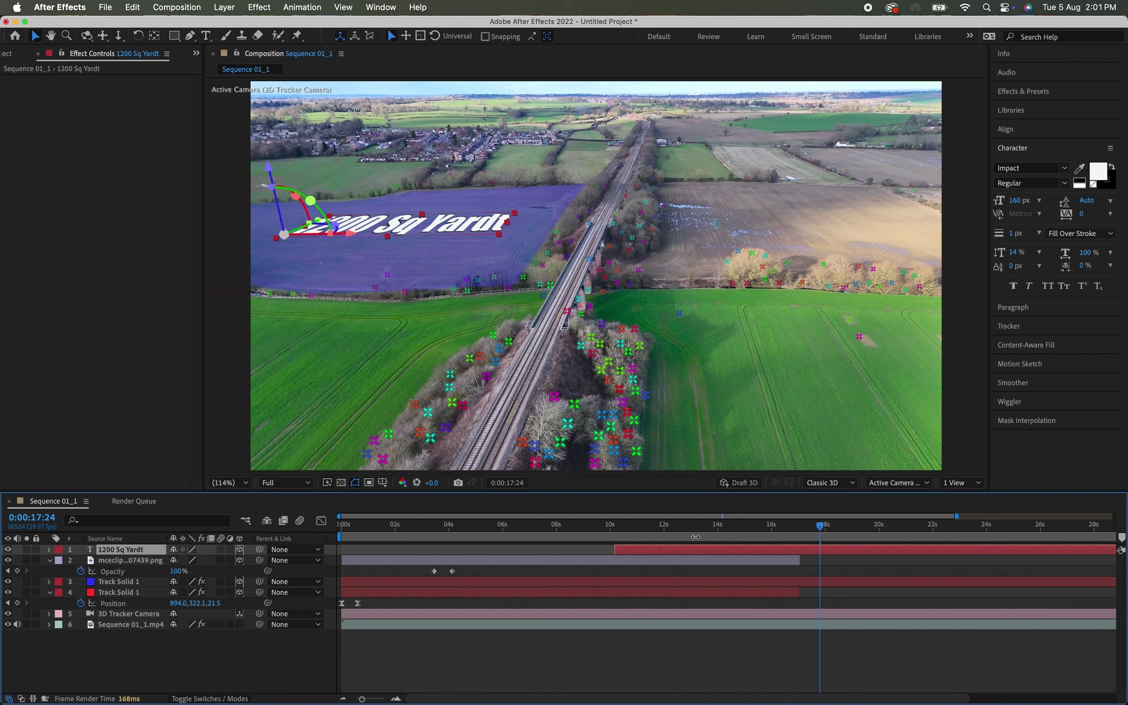
left_click_drag(695, 537, 809, 560)
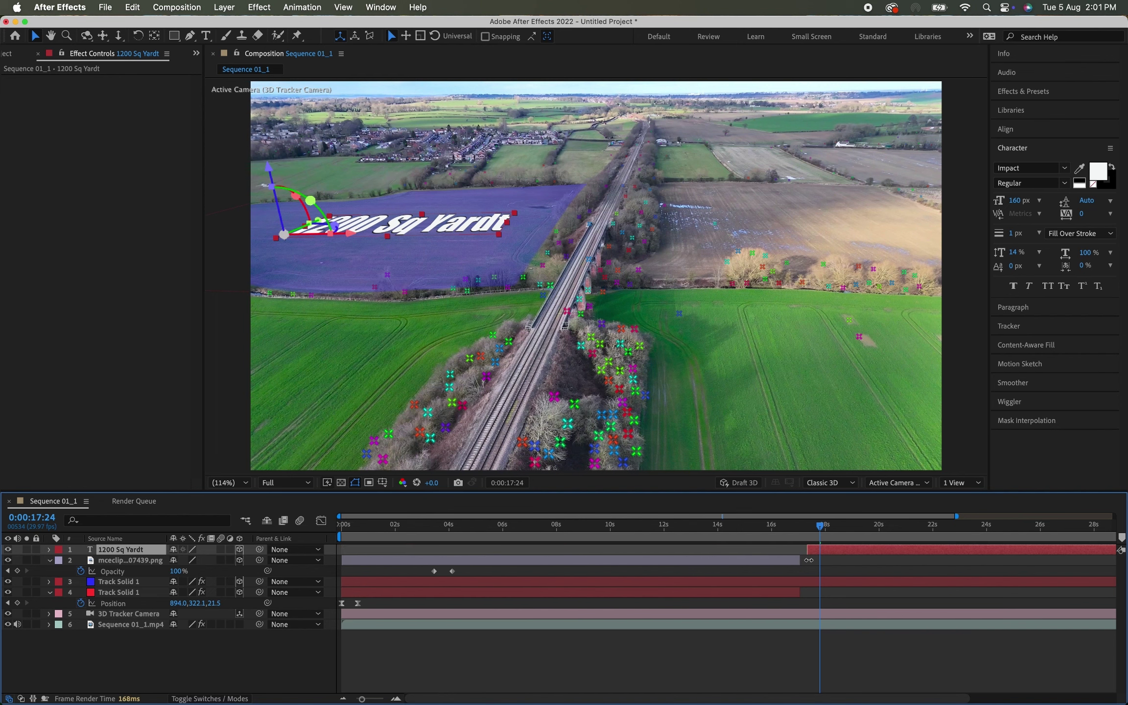
left_click(816, 524)
Step: Preview the text on the blue field from 0:00:17:19 to 0:00:22:14
key("space")
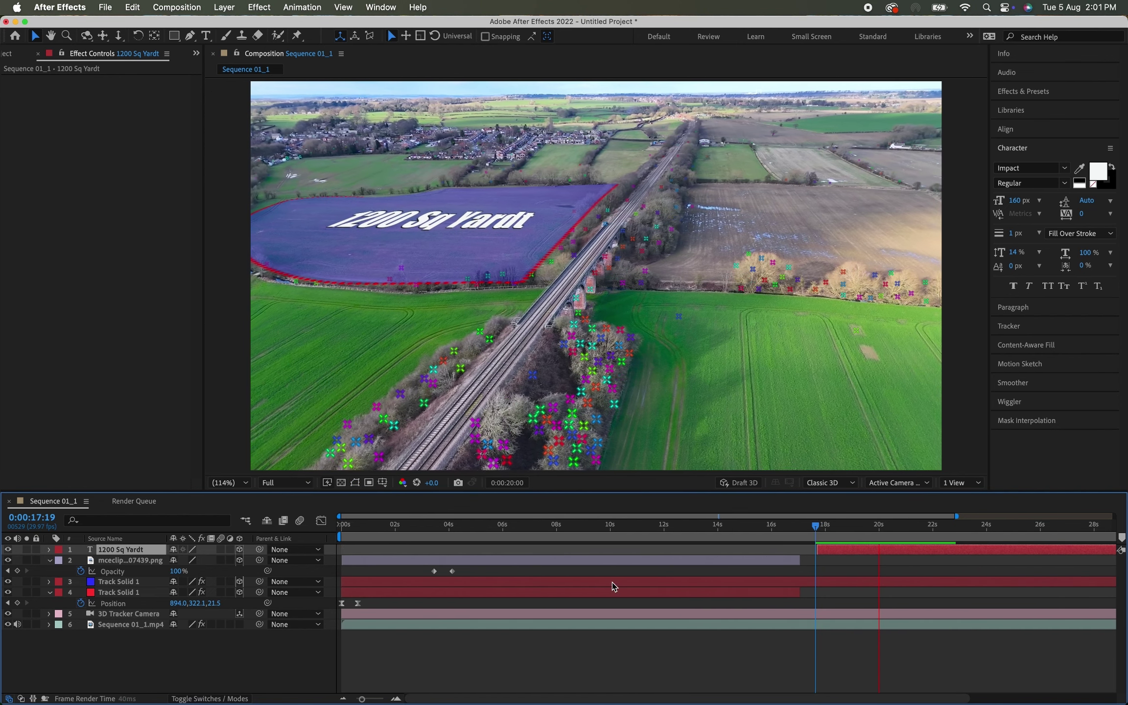
key("space")
key("space")
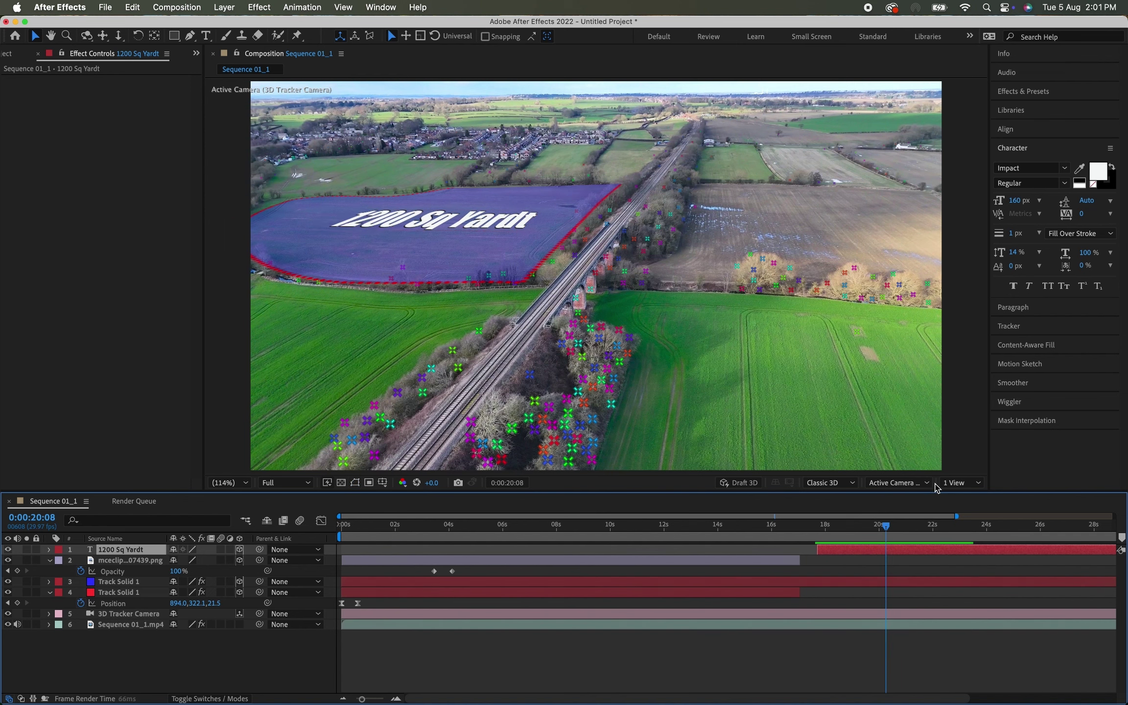
key("space")
key("space")
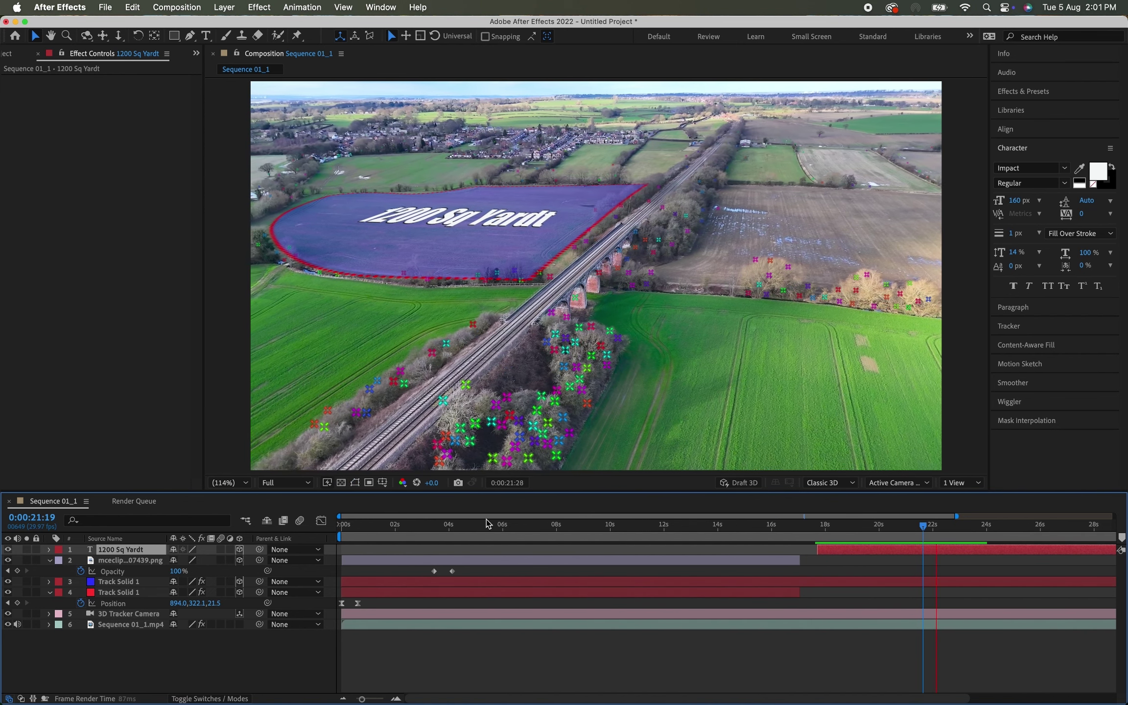
key("space")
Step: Trim the end of the "1200 Sq Yardt" text layer to just after 0:00:22:14
left_click_drag(426, 699, 598, 692)
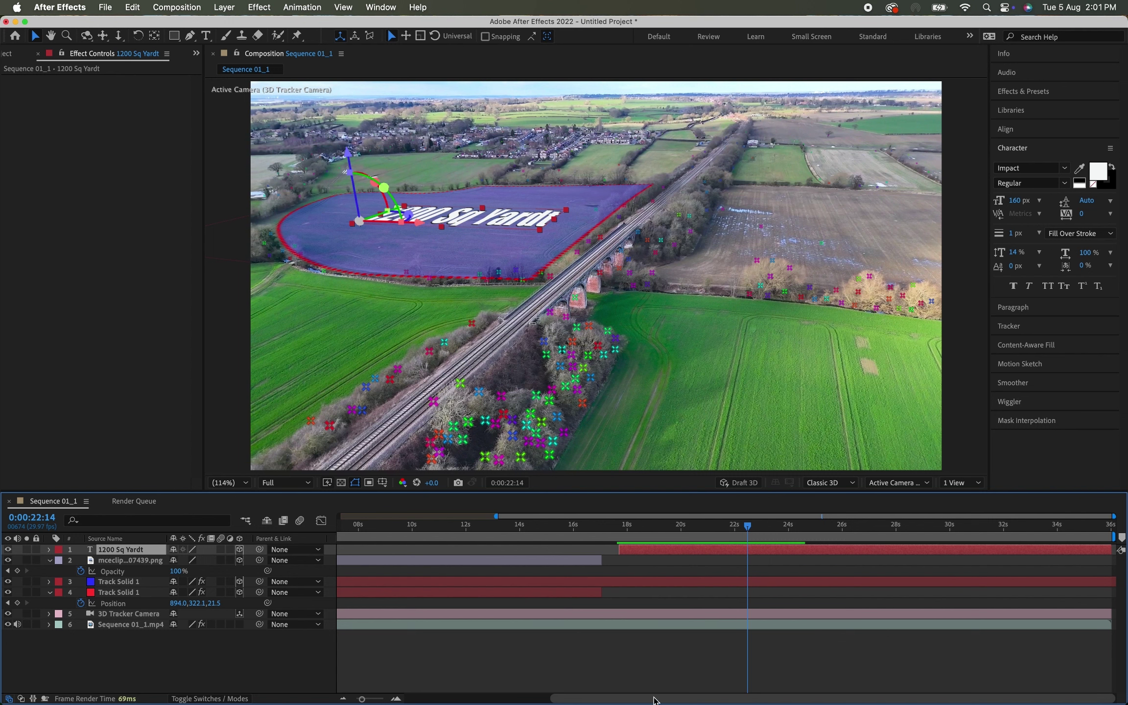
left_click_drag(1106, 551, 752, 531)
key("space")
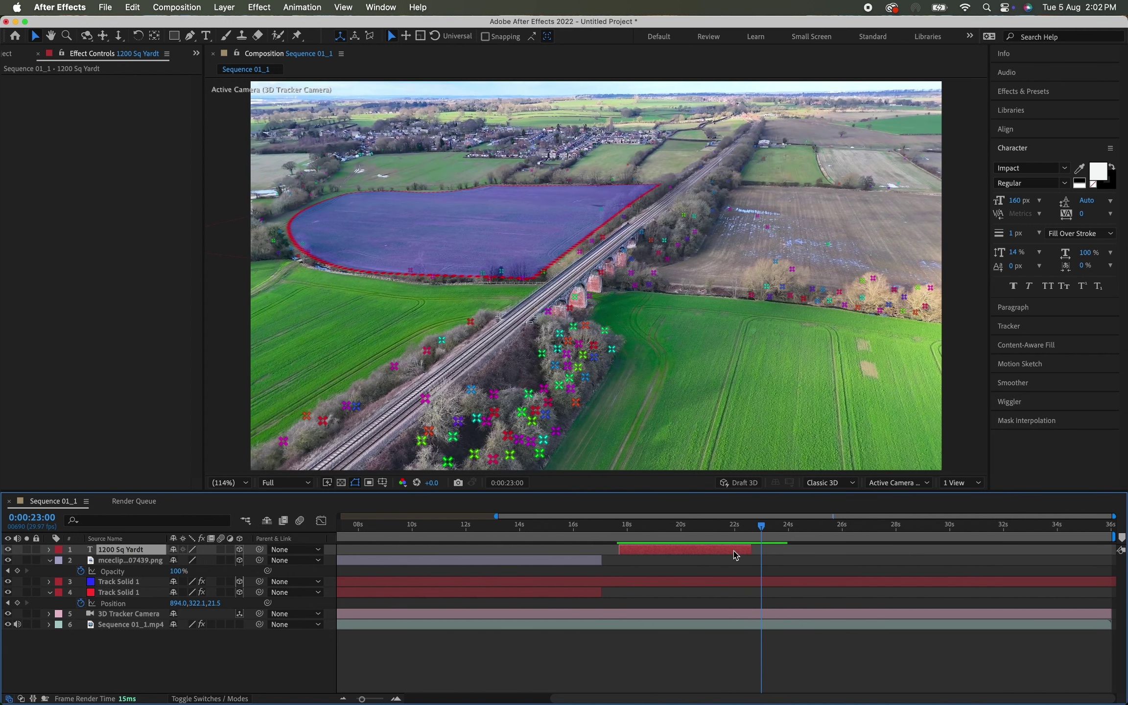
Step: Duplicate the "1200 Sq Yardt" text layer and shift the copy in time to start right after the original ends
key("ctrl+d")
left_click_drag(712, 552, 860, 562)
key("space")
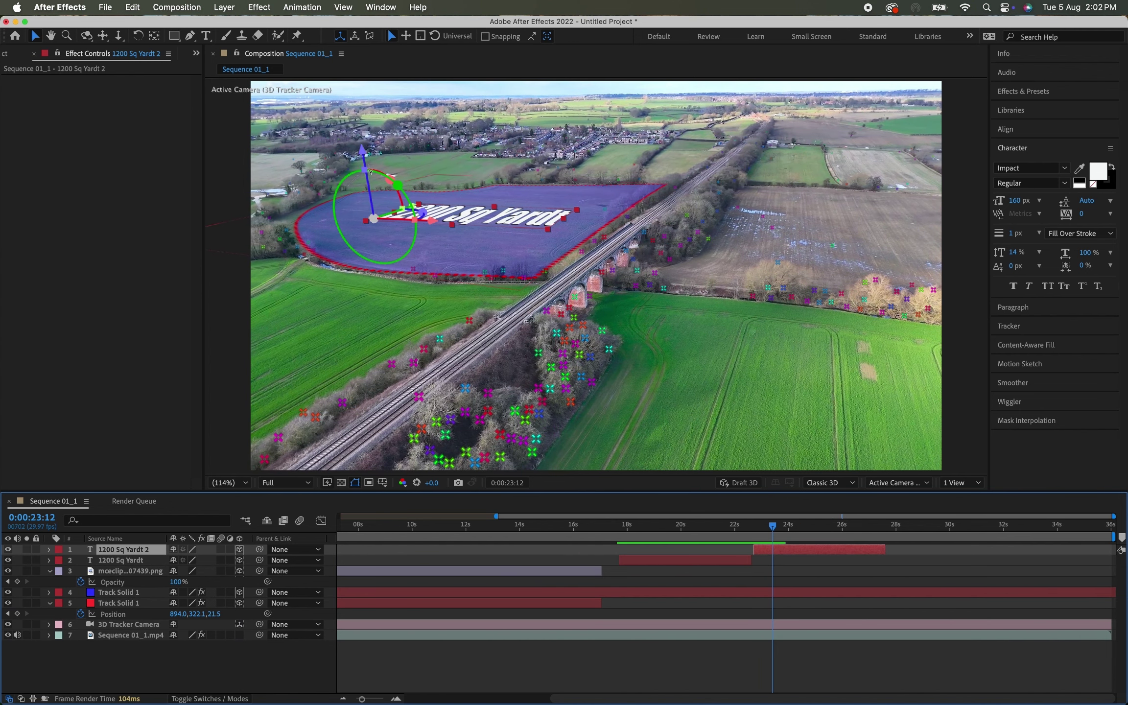
Step: Rotate the duplicated text upright, scale it down and position it standing over the far side of the blue field
left_click_drag(371, 172, 349, 186)
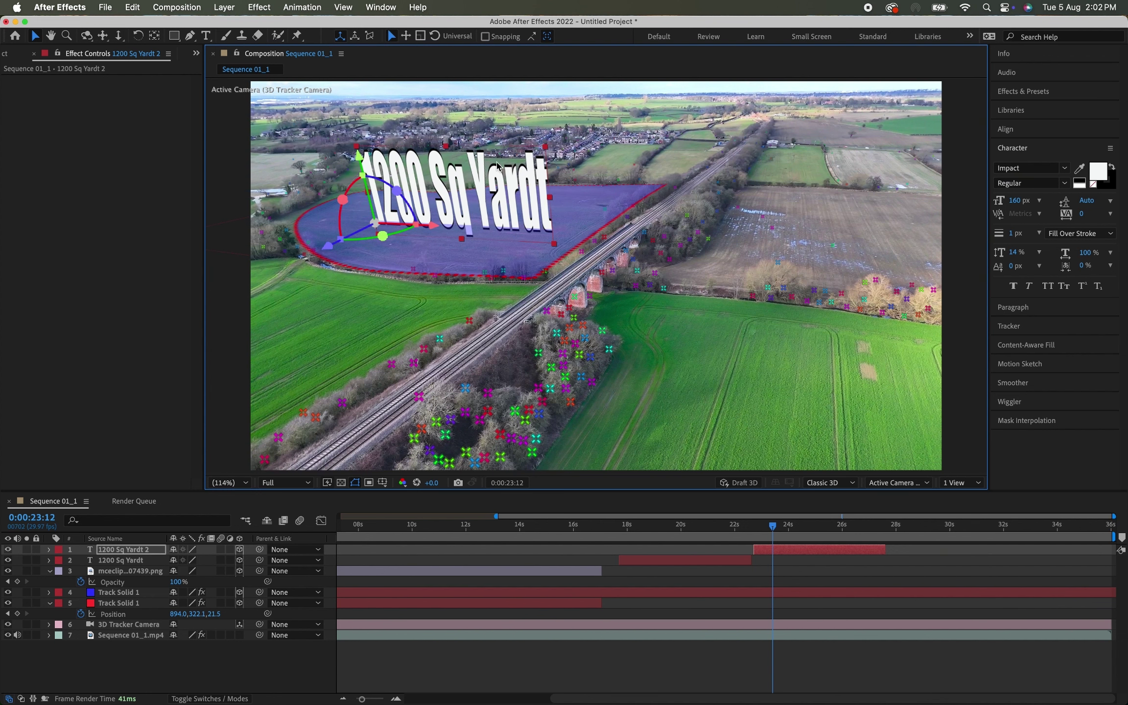
left_click_drag(546, 146, 561, 186)
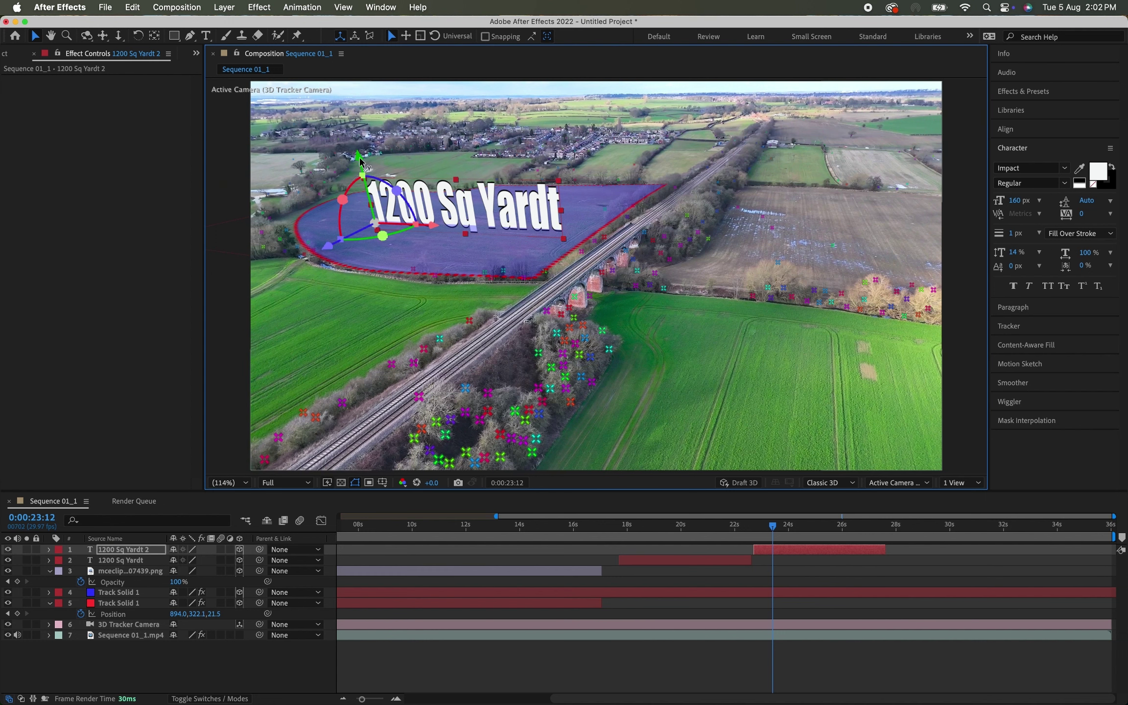
left_click_drag(361, 159, 359, 153)
left_click_drag(377, 228, 420, 236)
Step: Replace the duplicate's text with "Coment full Tutorial" and scale it down to fit over the blue field
key("super+t")
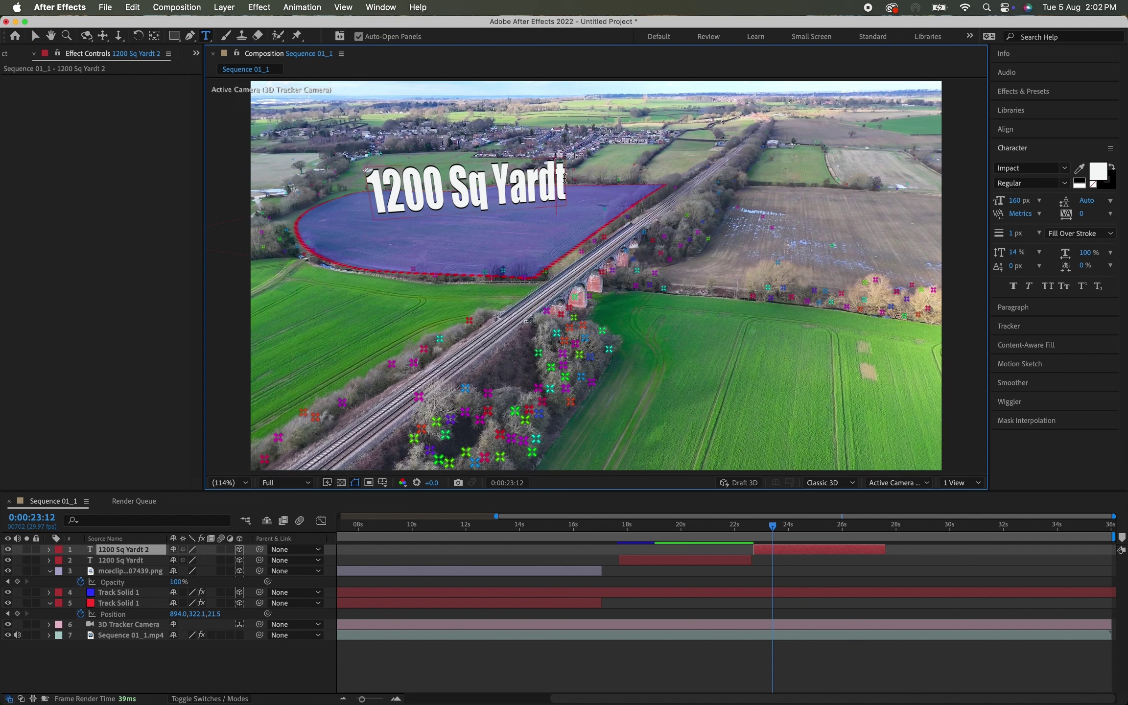
double_click(474, 181)
key("super+a")
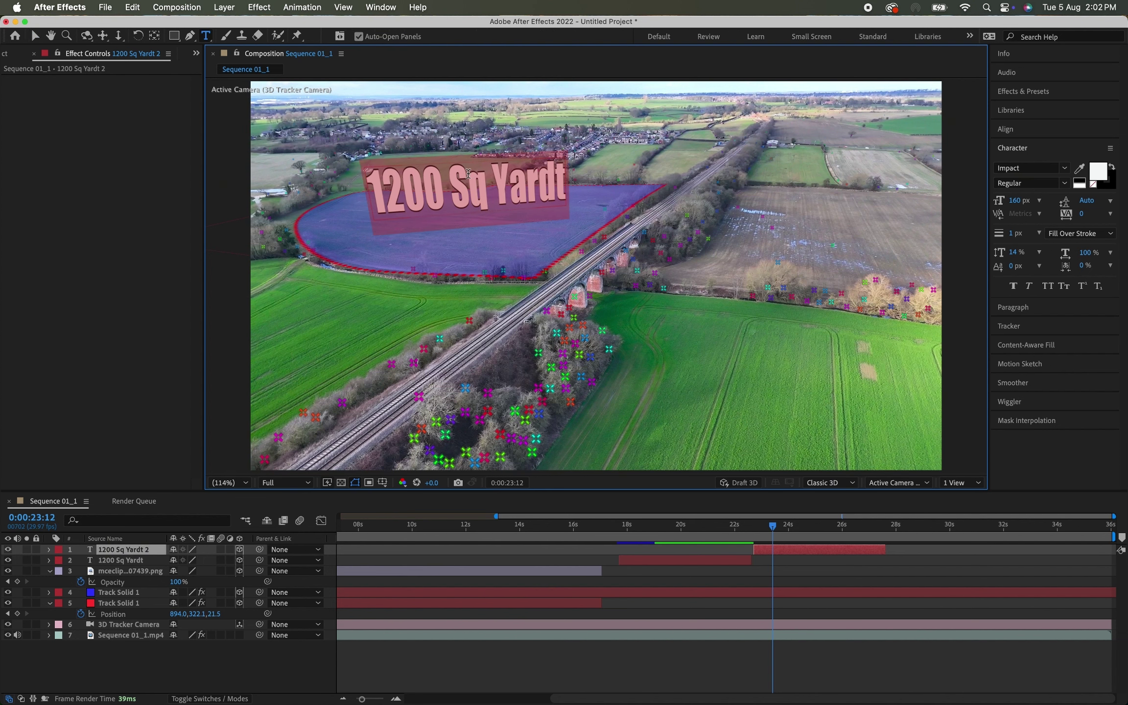
type("Coment ful")
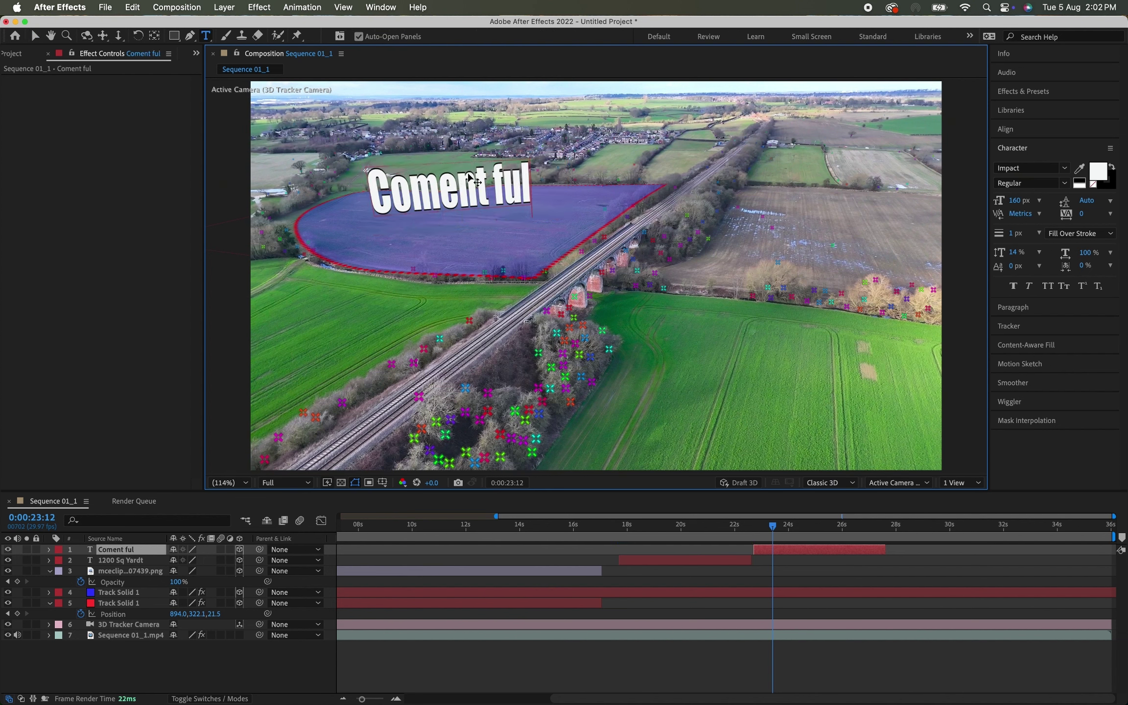
type("l Tutorial")
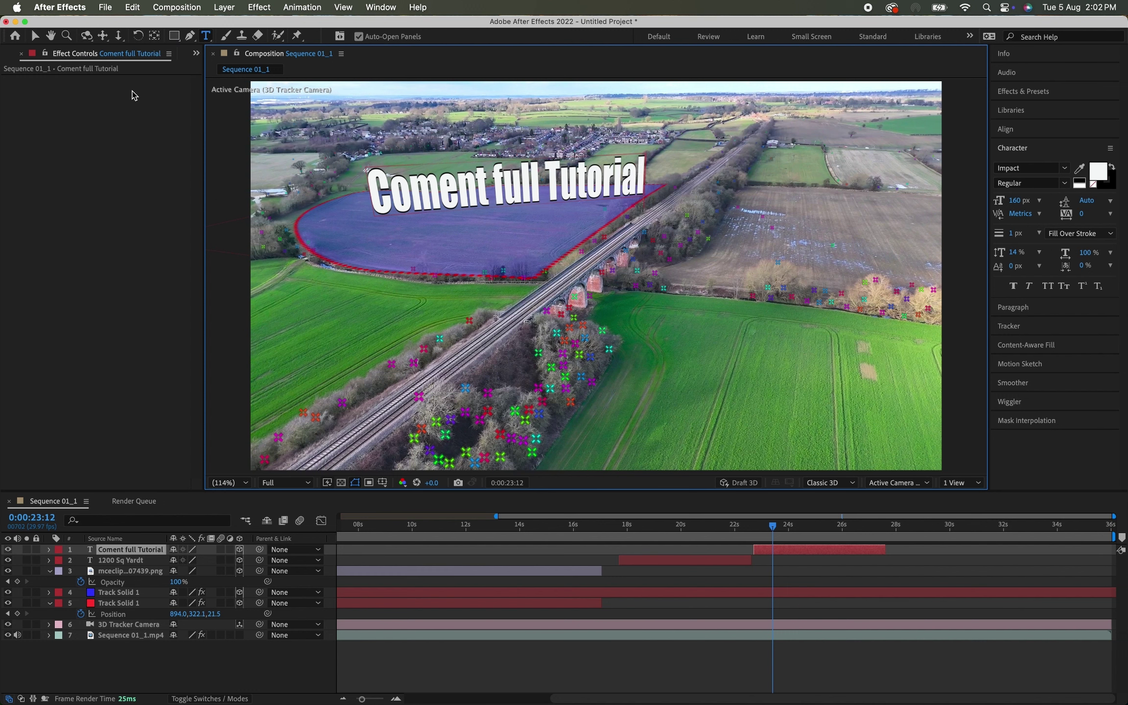
type("v")
left_click_drag(649, 157, 594, 178)
Step: Preview the upright text from 0:00:22:16, and the composition from its start to 0:00:04:24
left_click(749, 523)
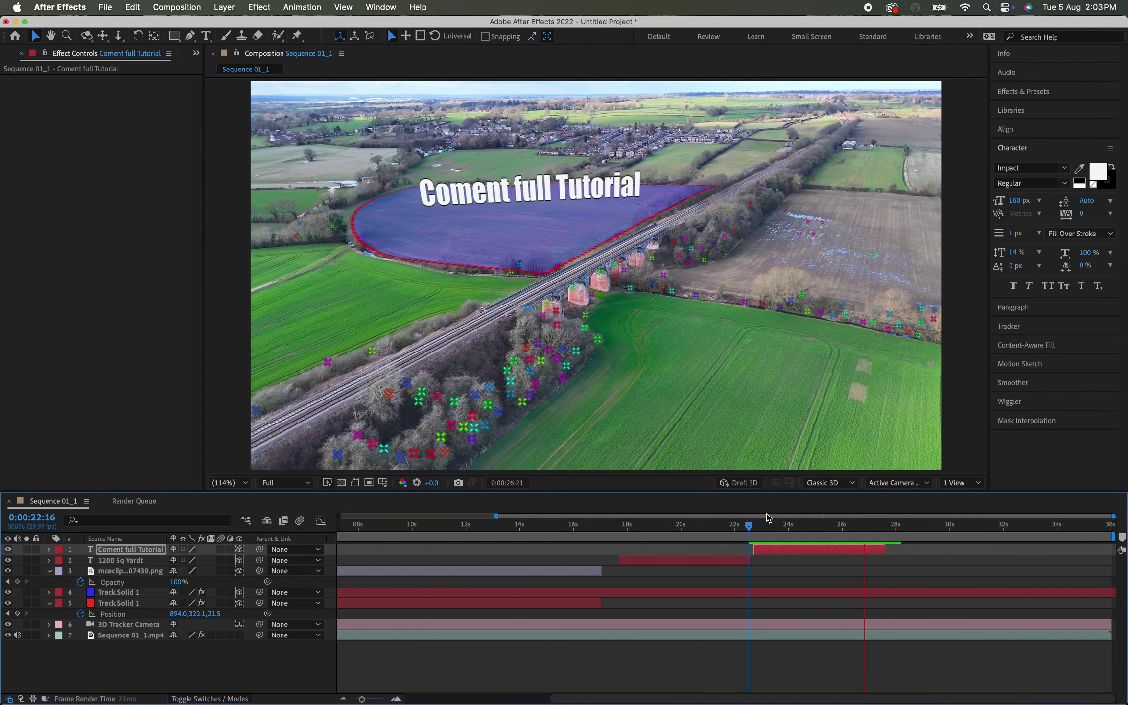
key("space")
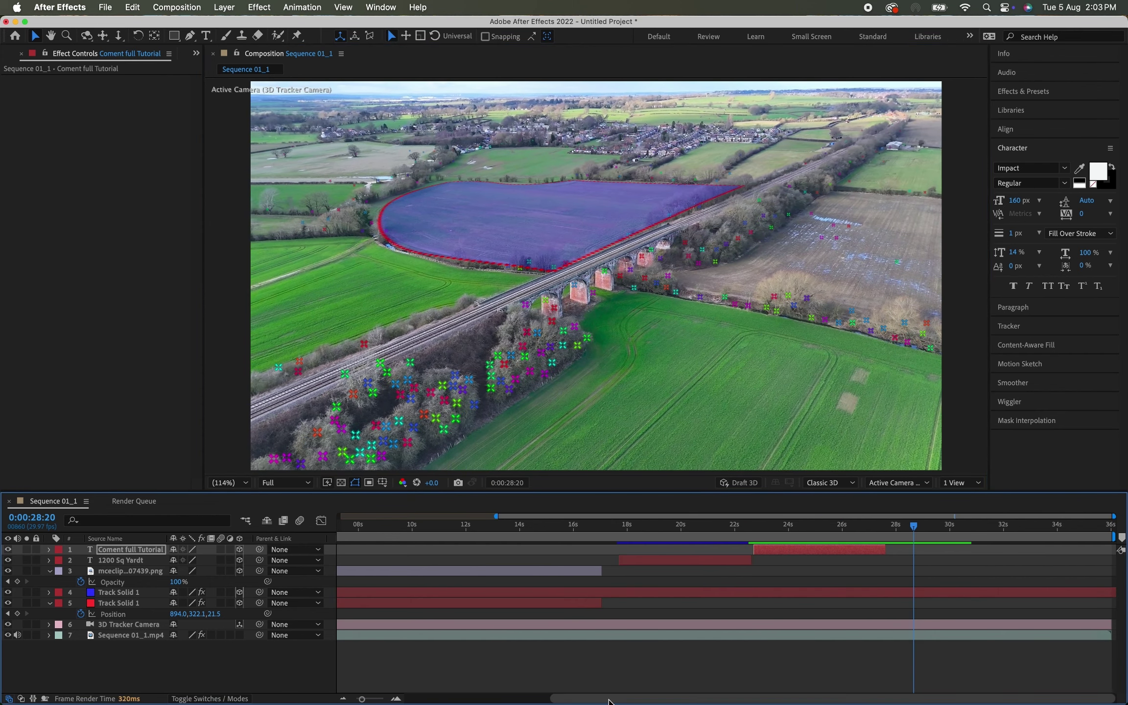
key("Home")
key("space")
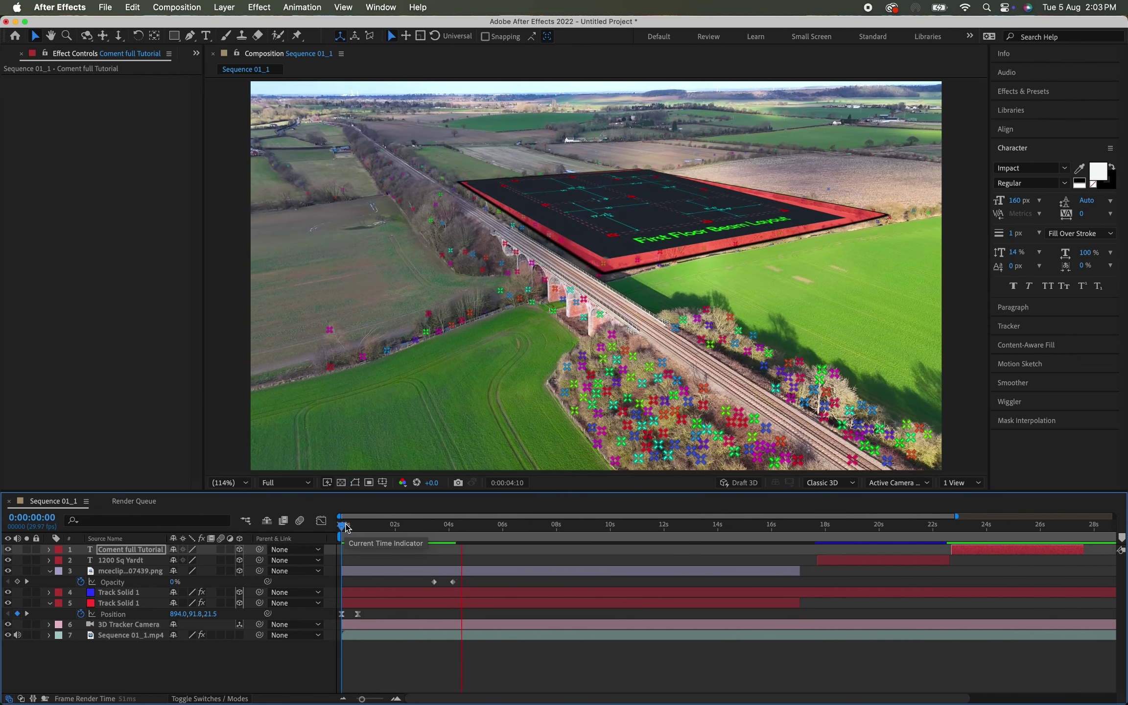
key("space")
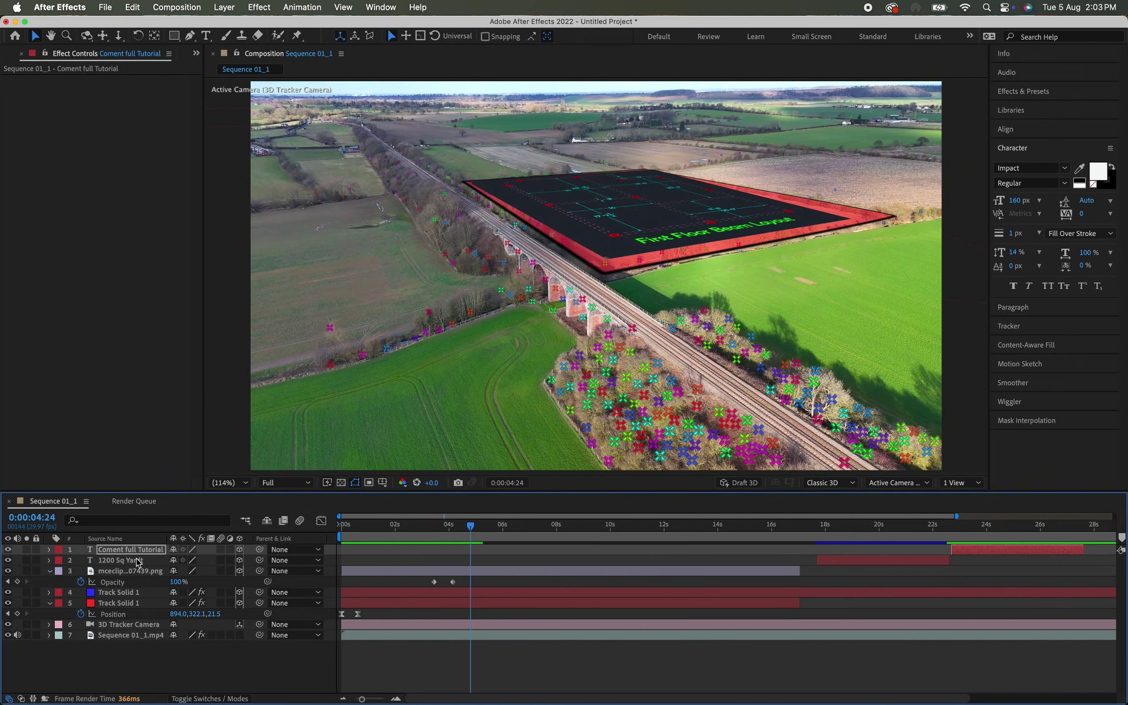
Step: Set the footage layer's 3D Camera Tracker Track Point Size to 0% and go to 0:00:21:17
left_click(133, 636)
left_click_drag(123, 156, 98, 157)
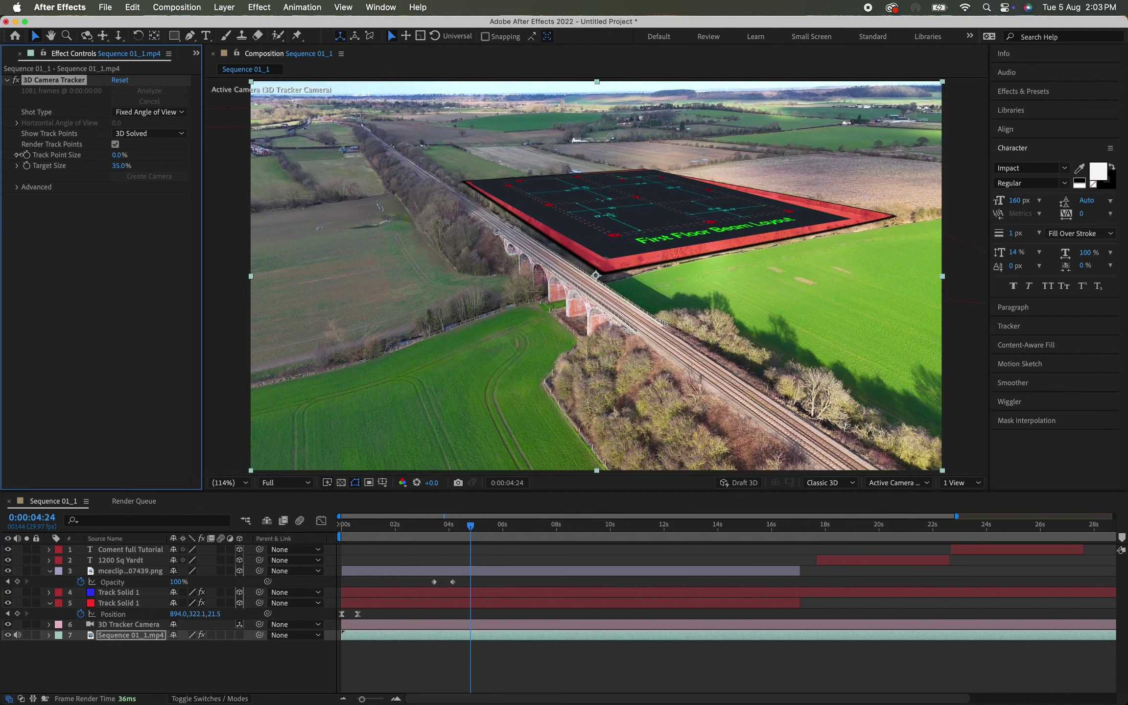
left_click_drag(471, 526, 1045, 515)
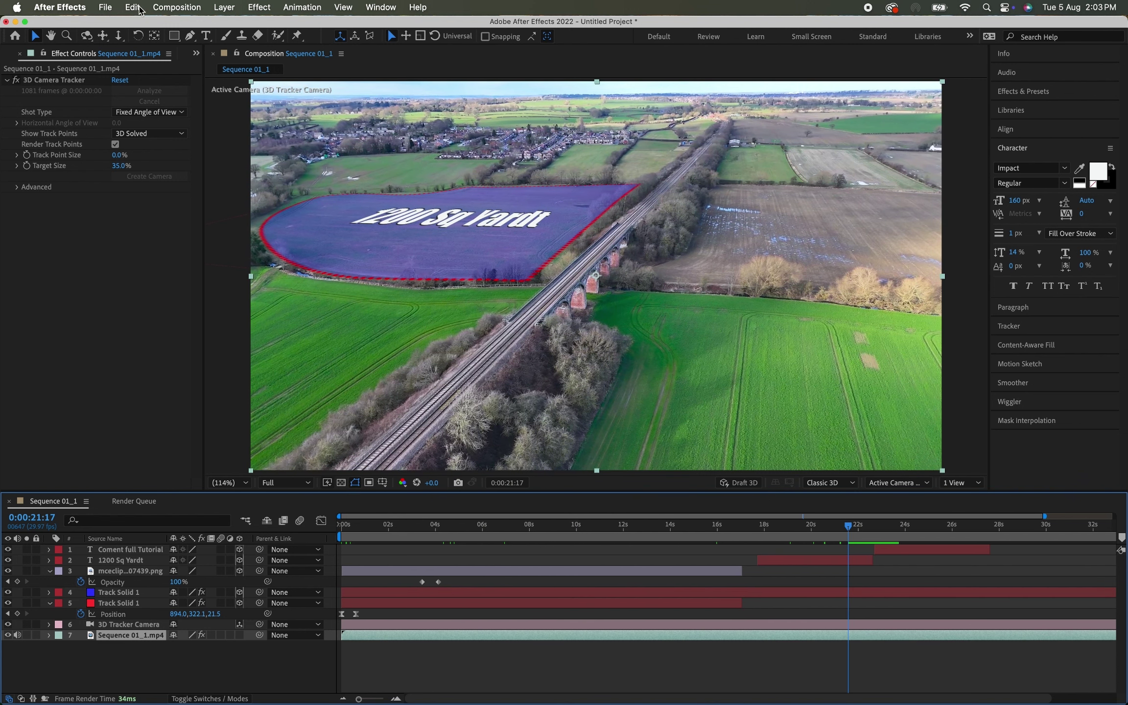
left_click(105, 8)
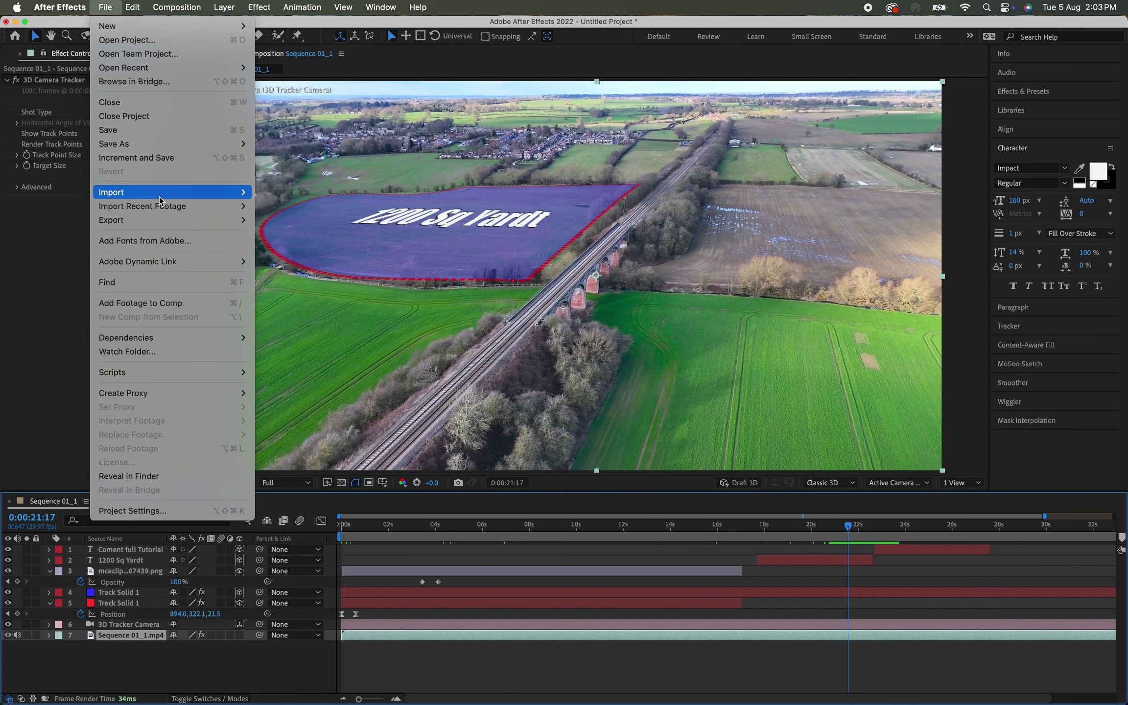
mouse_move(165, 200)
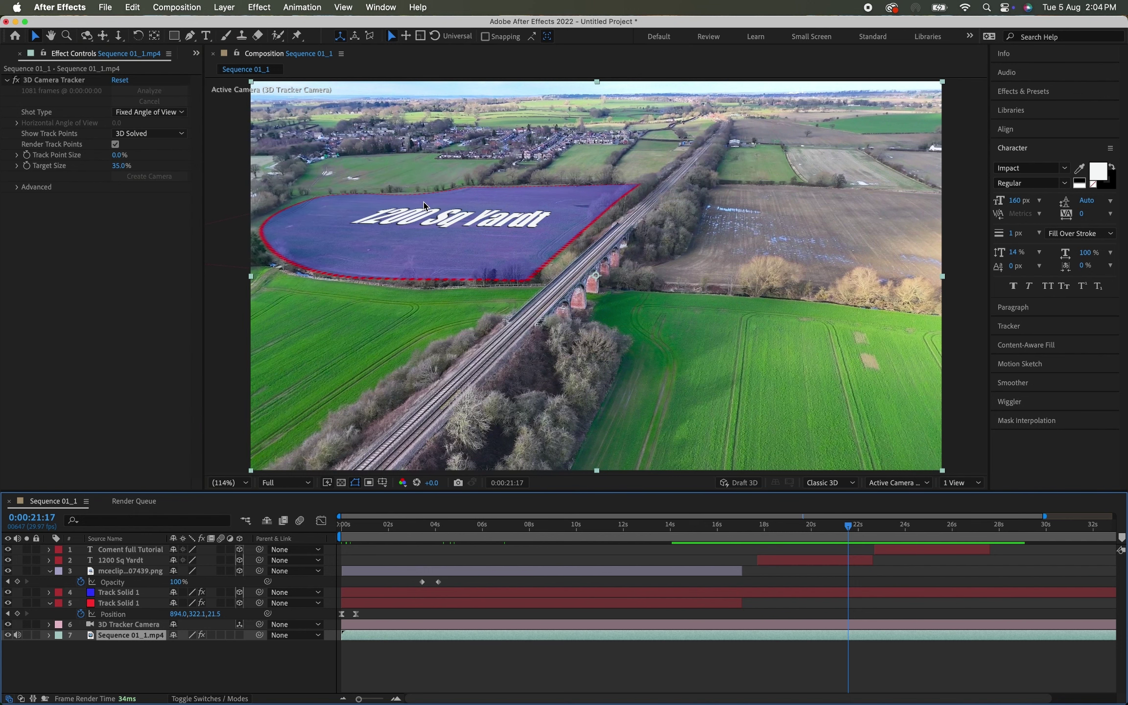
key("super+i")
left_click(740, 386)
key("super+i")
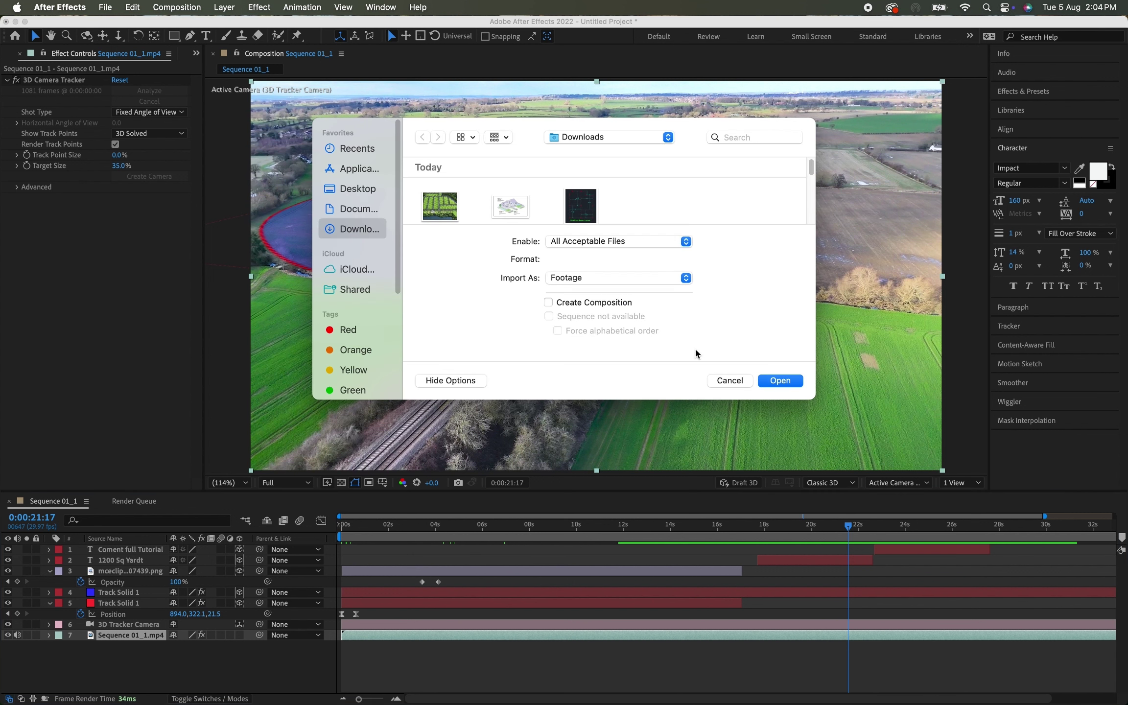
left_click(728, 385)
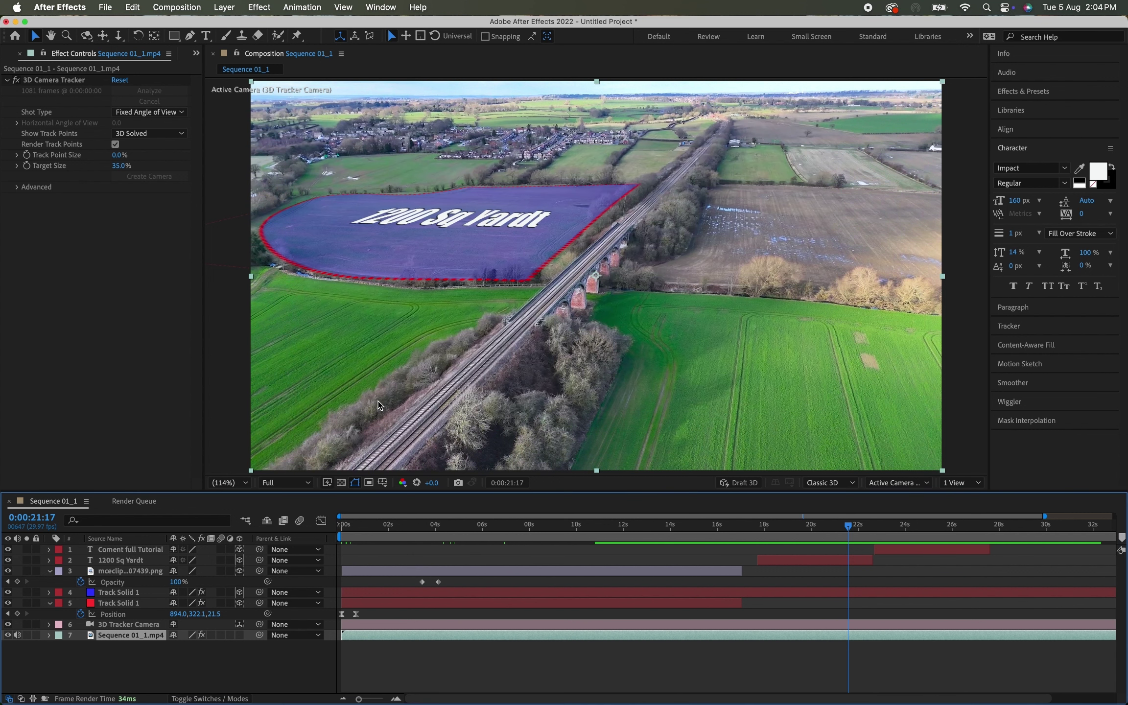
left_click(231, 678)
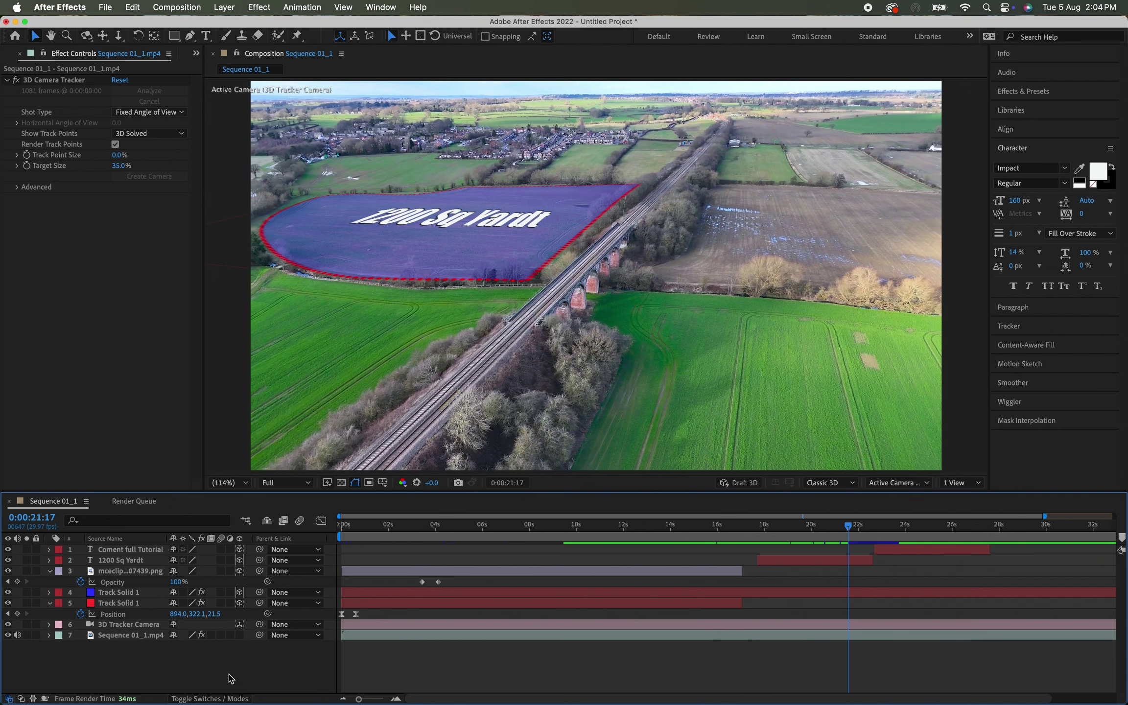
left_click(143, 506)
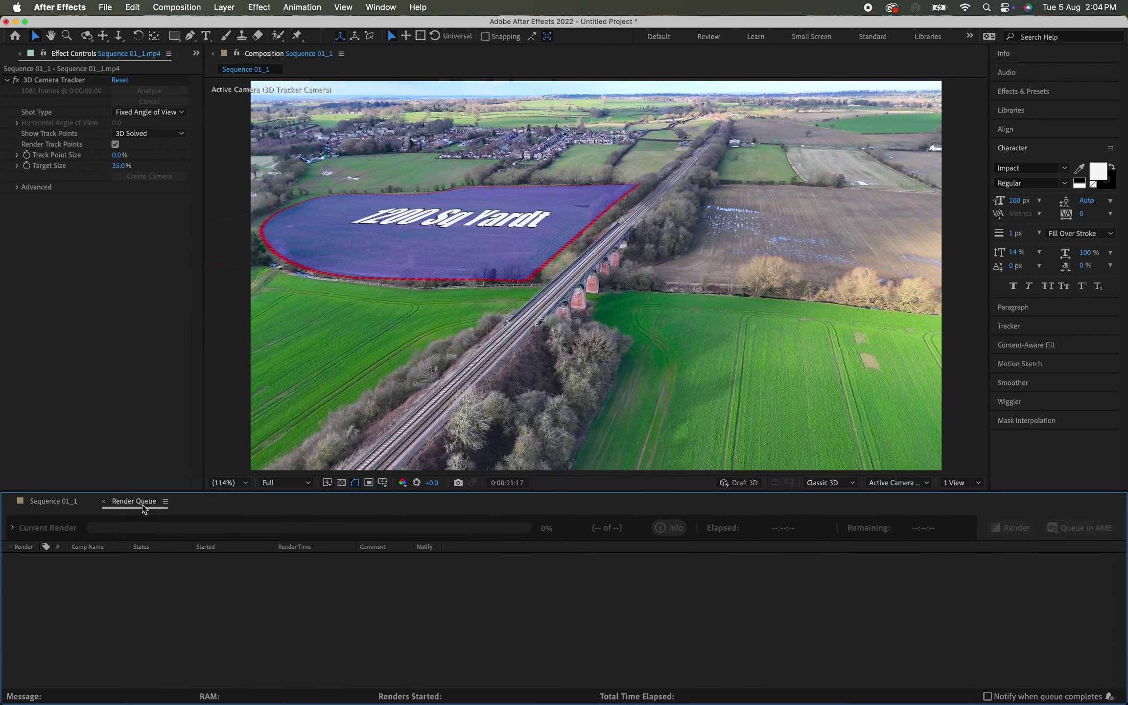
left_click(104, 502)
right_click(88, 505)
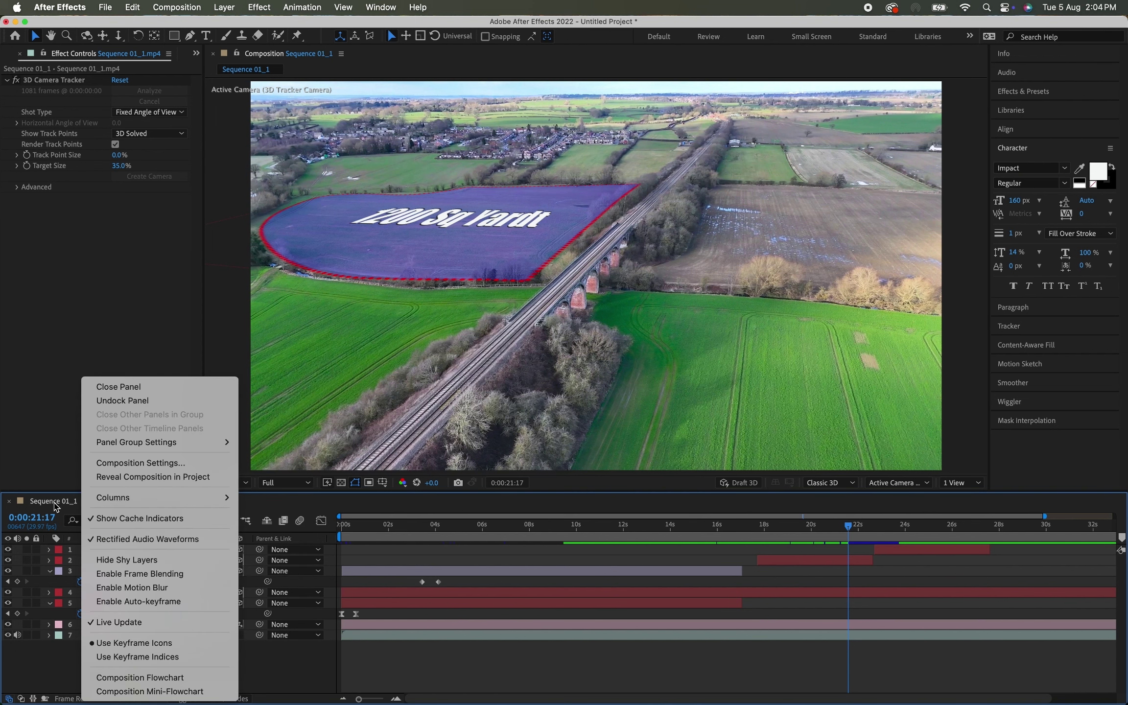
key("Escape")
Step: Add the Sequence 01_1 composition to the Render Queue
left_click(107, 9)
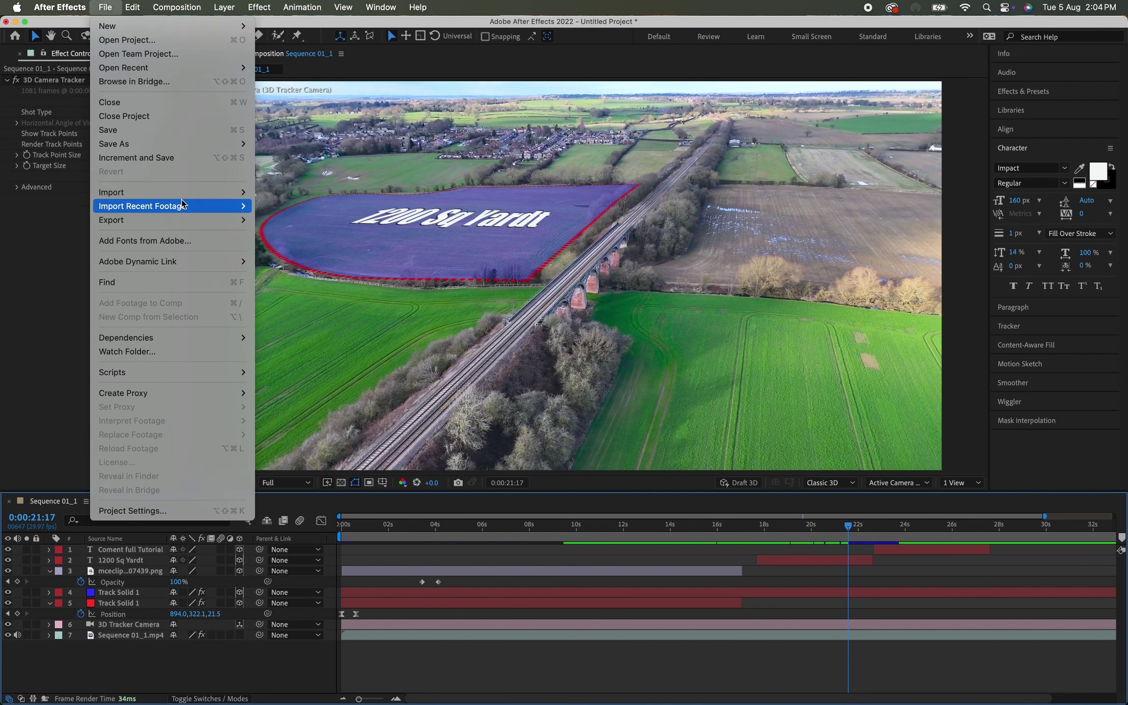
mouse_move(193, 207)
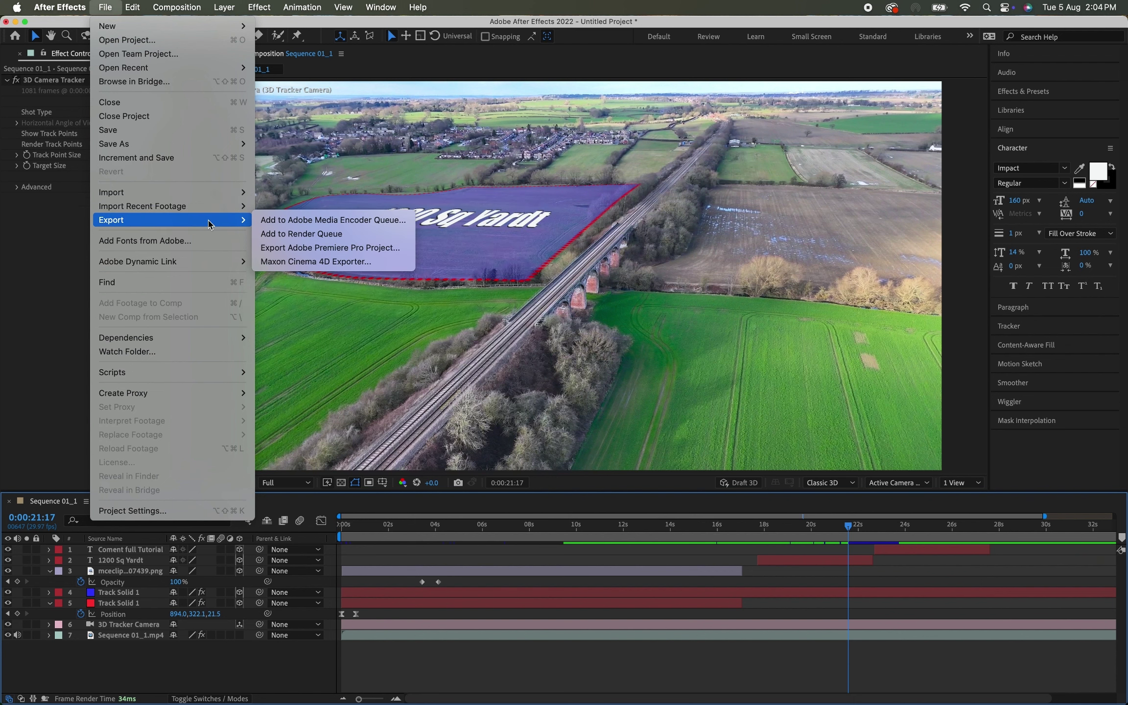
left_click(364, 234)
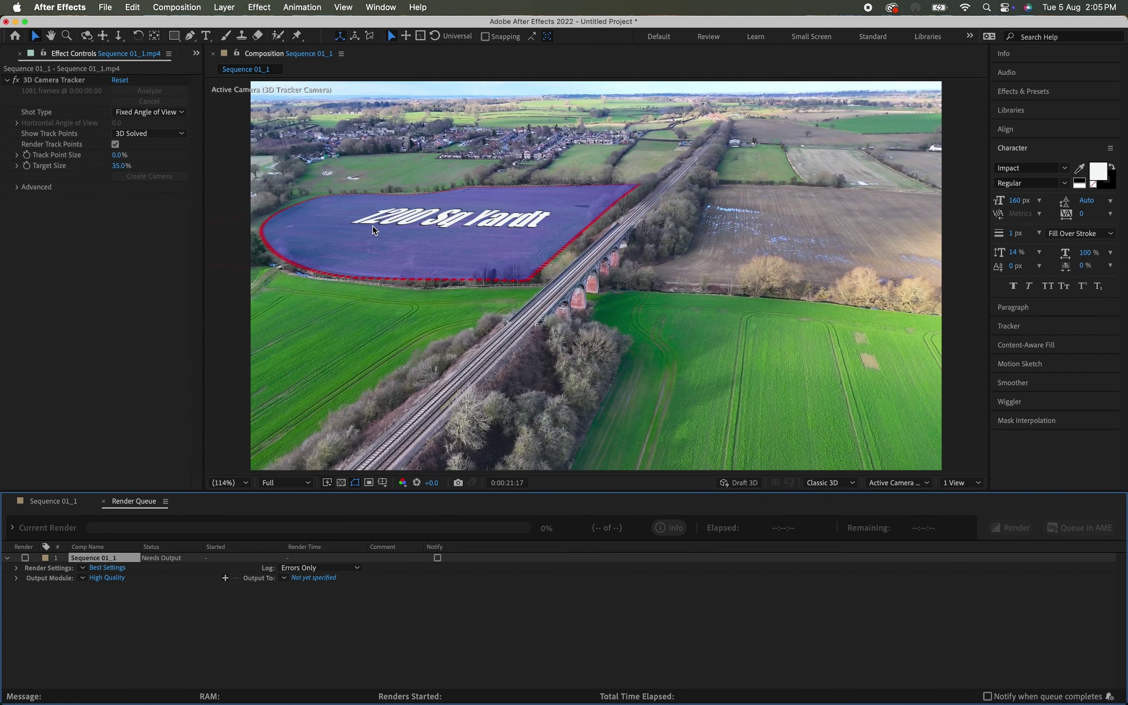
Step: Set the queued composition's output to a QuickTime file named "Traking -02.mov" in Downloads and render it
left_click(305, 577)
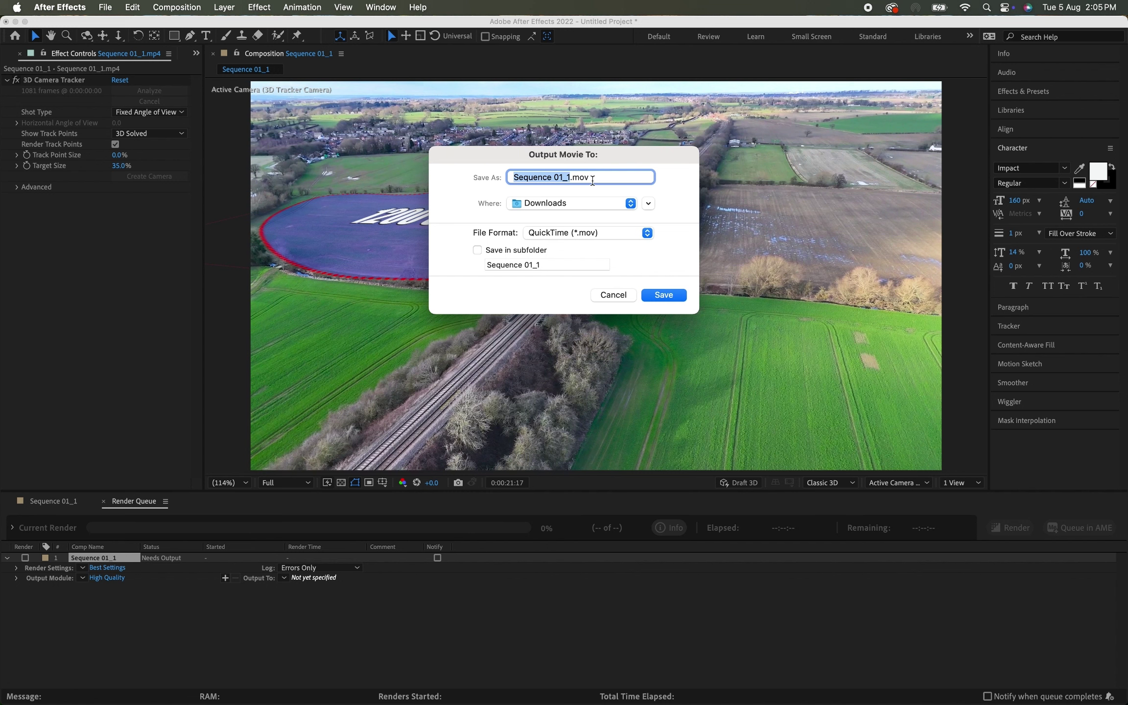
type("Traking -02")
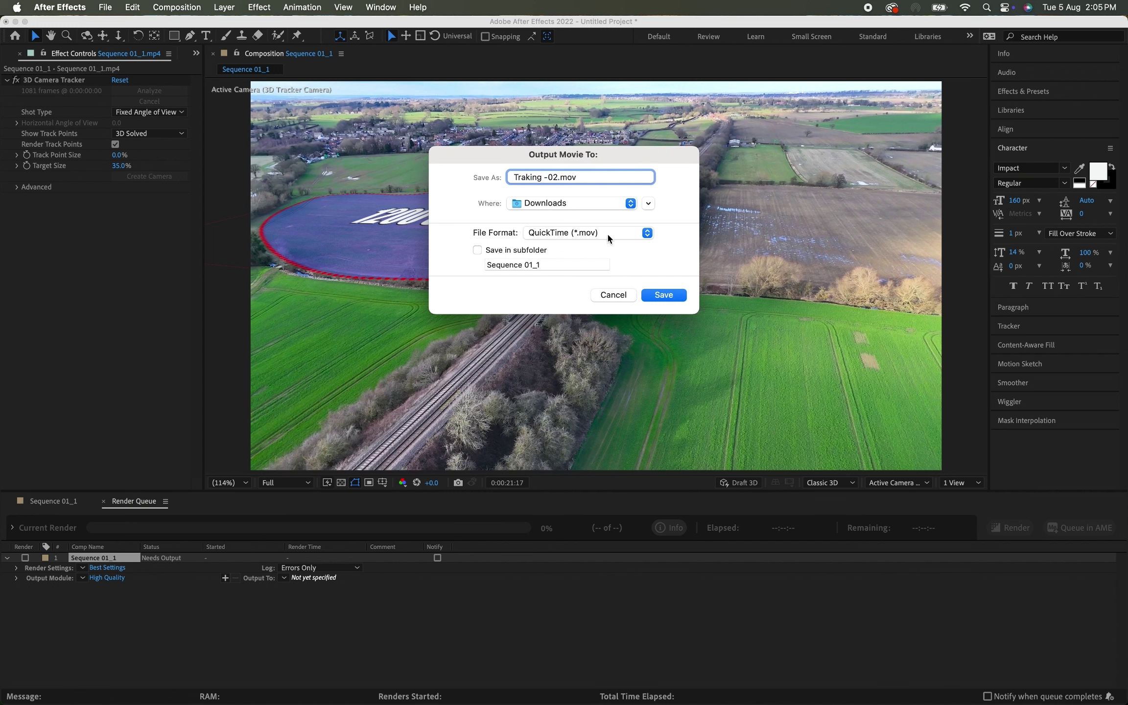
left_click(672, 295)
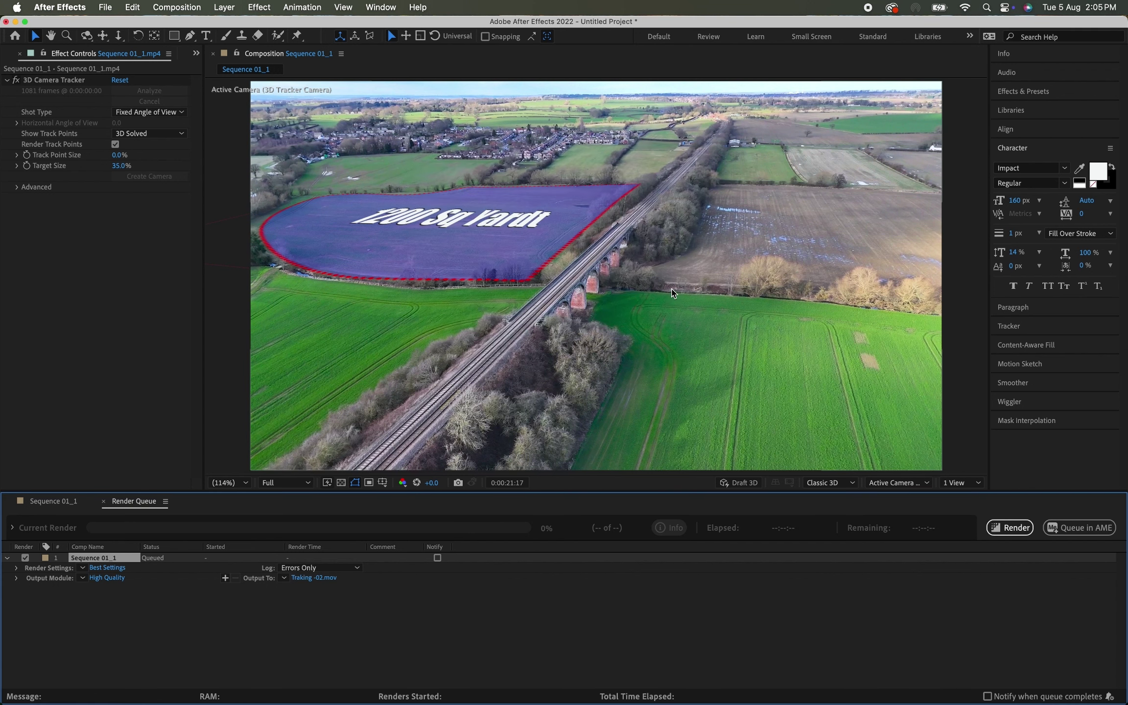
left_click(1019, 531)
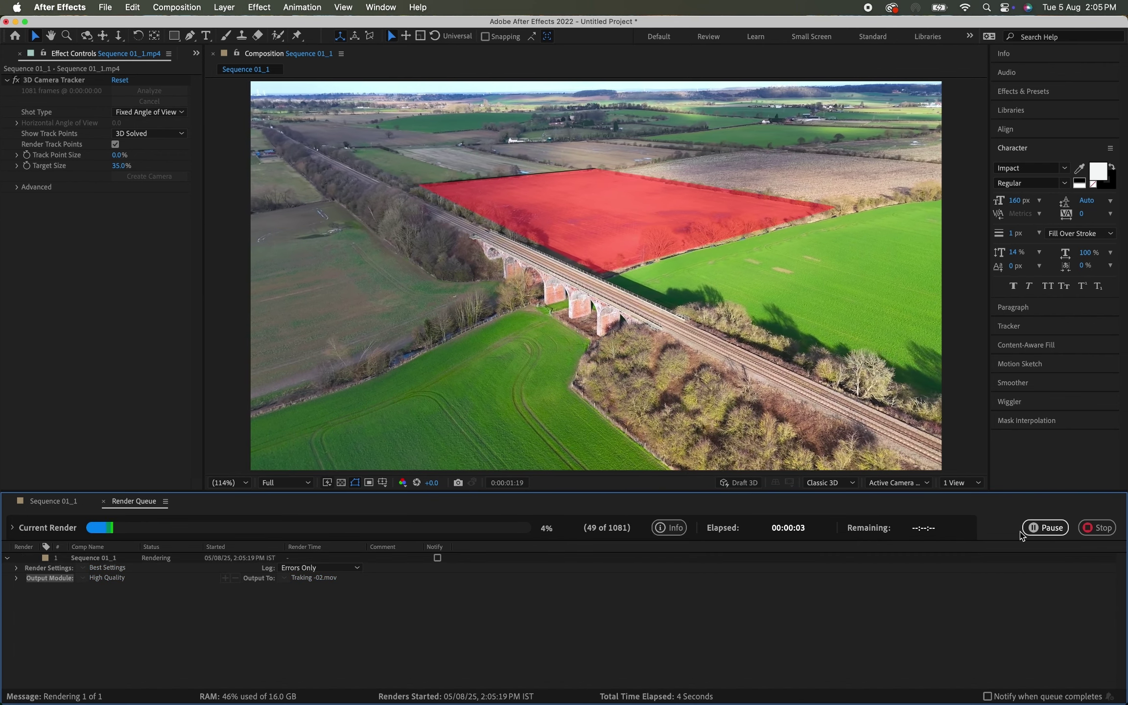
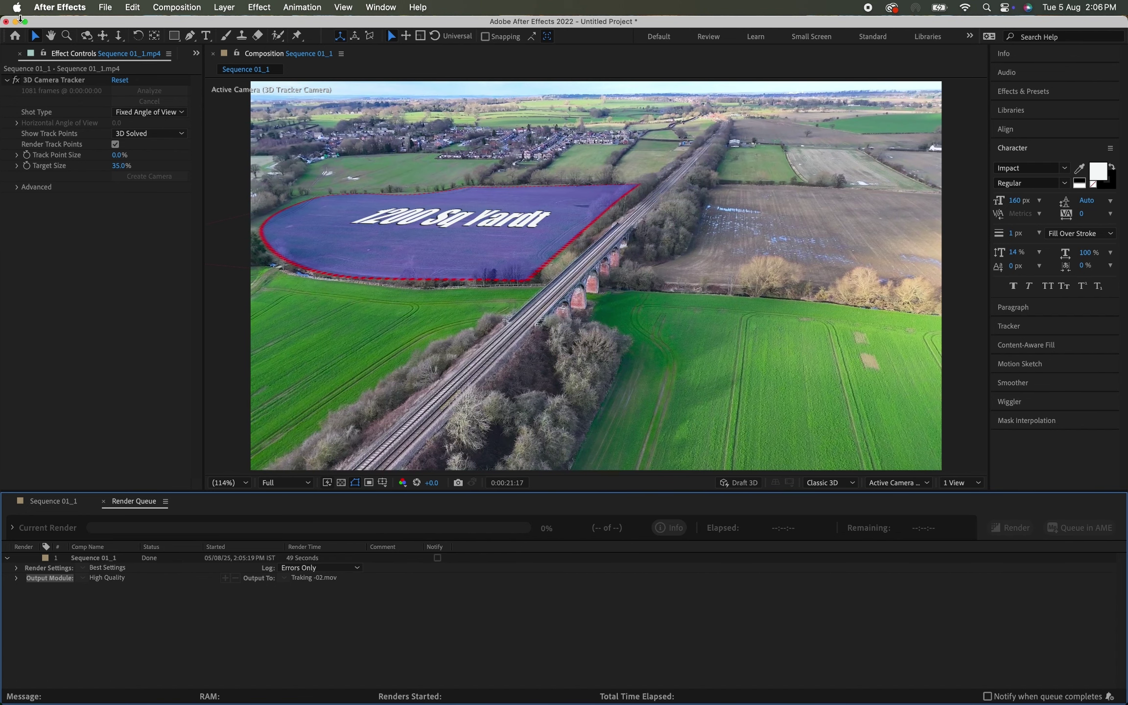
Step: Close the project, choose to save its changes, and enter a file name starting with "Tra" for saving in Downloads
left_click(6, 22)
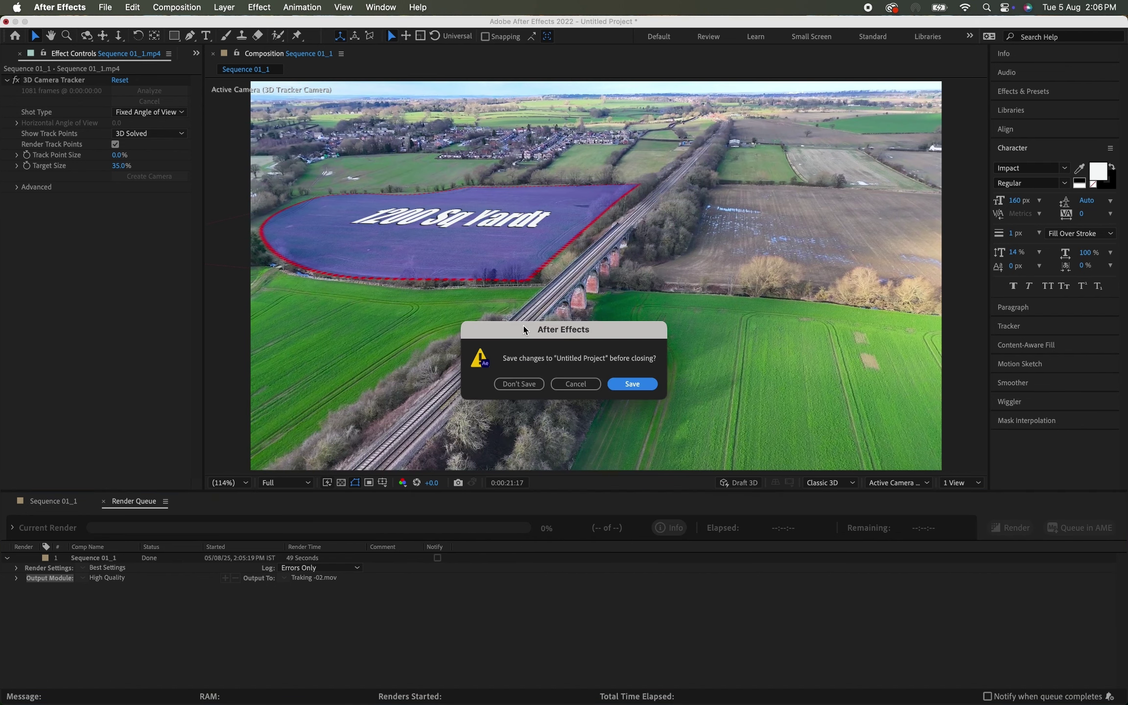
left_click(632, 385)
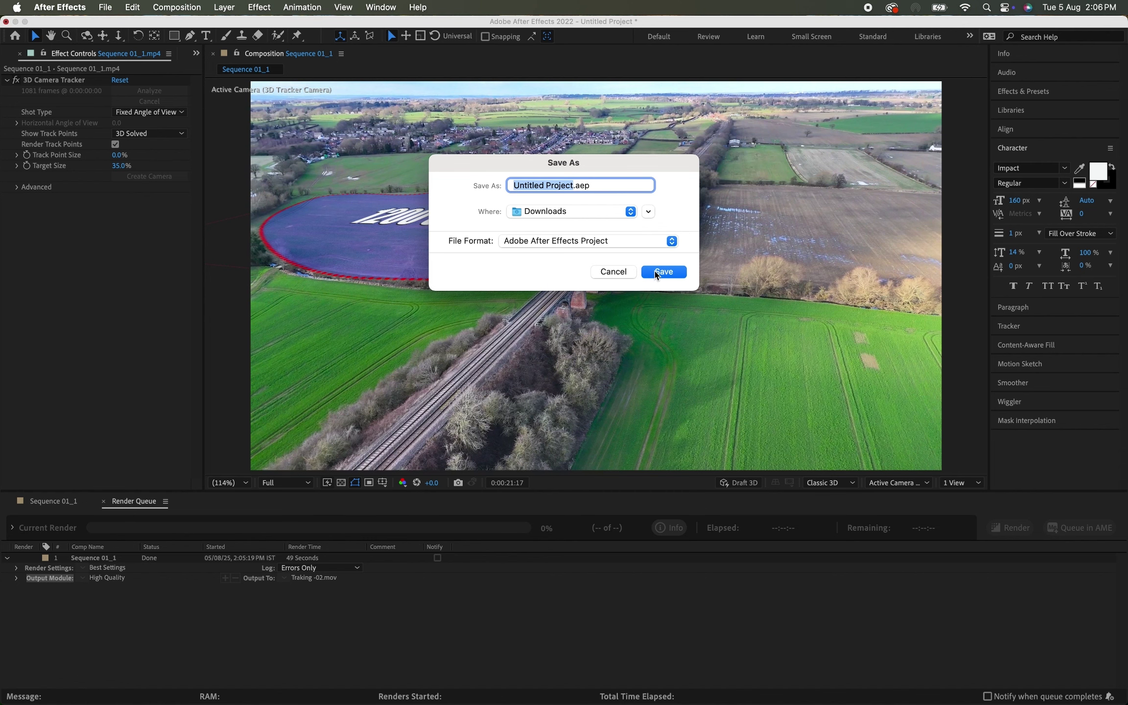
type("Tra")
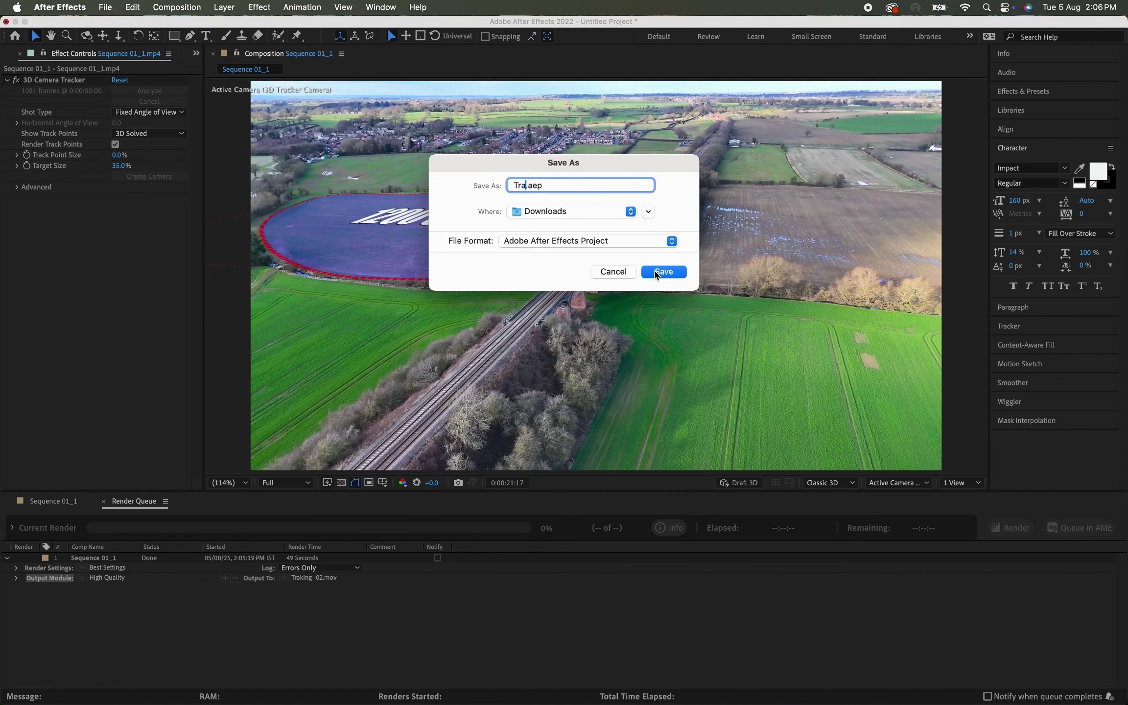